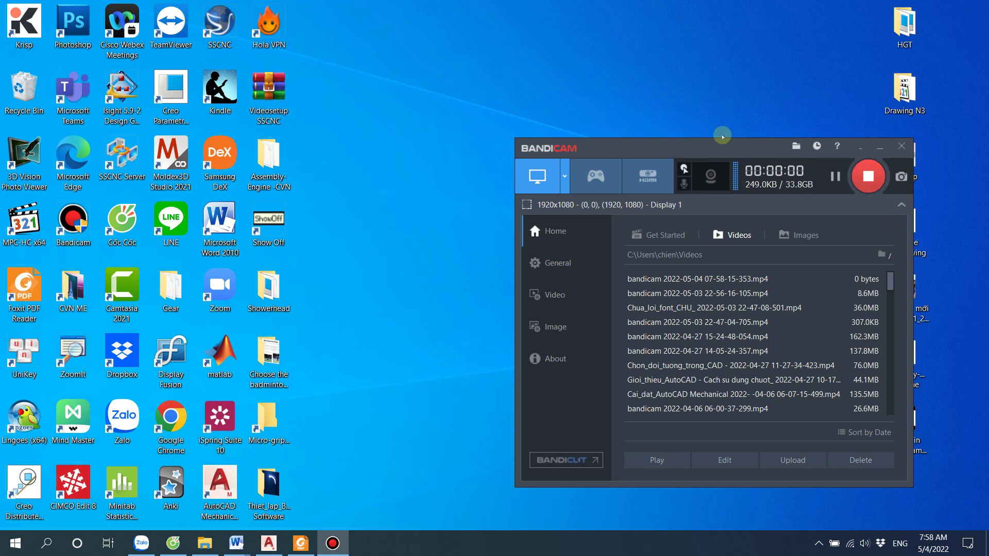
Refresh the desktop, minimize Bandicam and restore AutoCAD Mechanical 2022 on its Start page
right_click(650, 65)
click(669, 103)
click(860, 151)
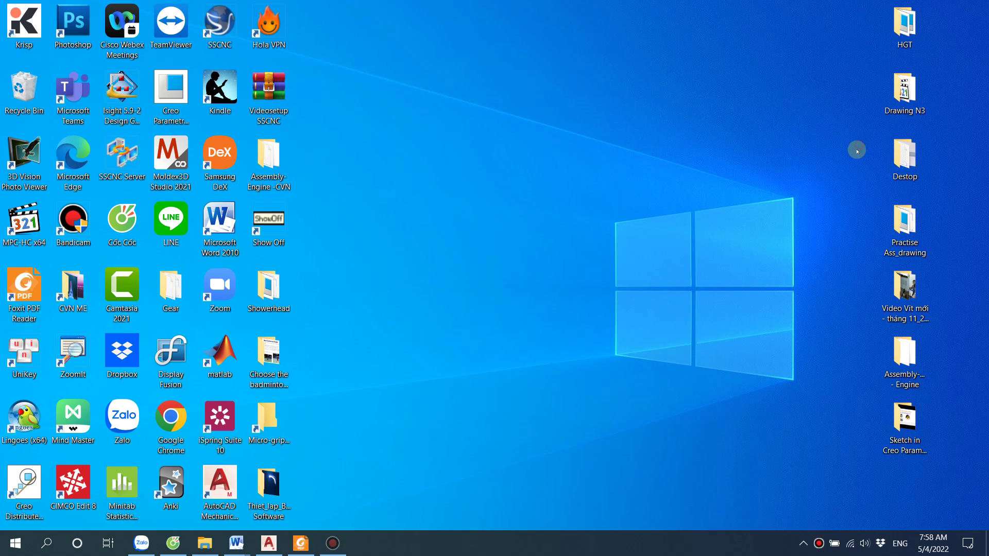
right_click(473, 222)
click(507, 261)
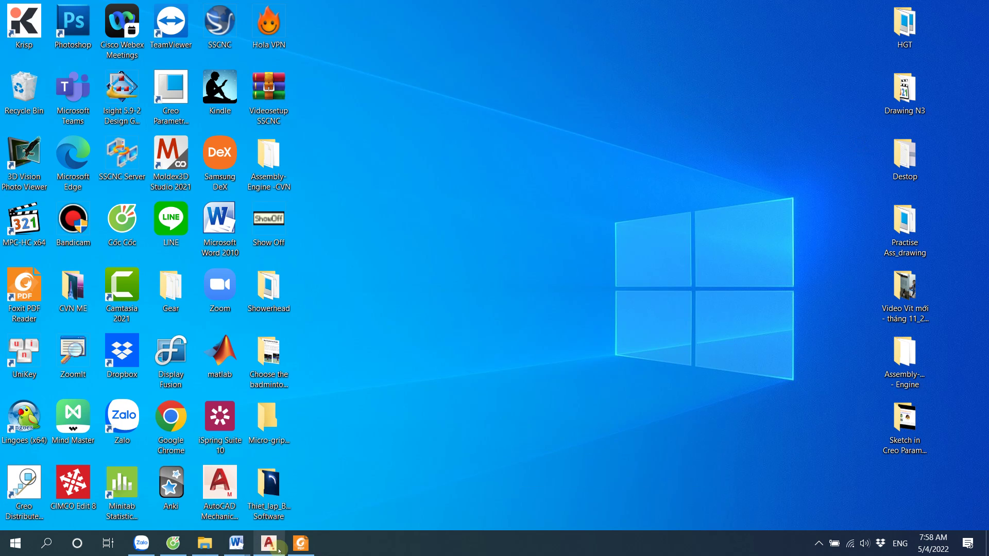
click(268, 543)
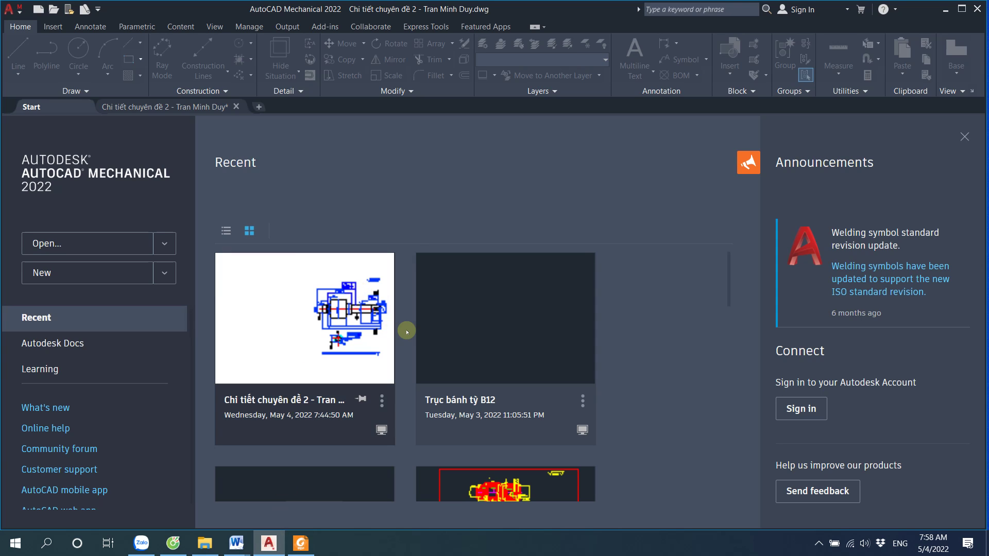
Scroll through the Recent files list on the Start page
scroll(426, 260, down, 2)
scroll(415, 325, down, 1)
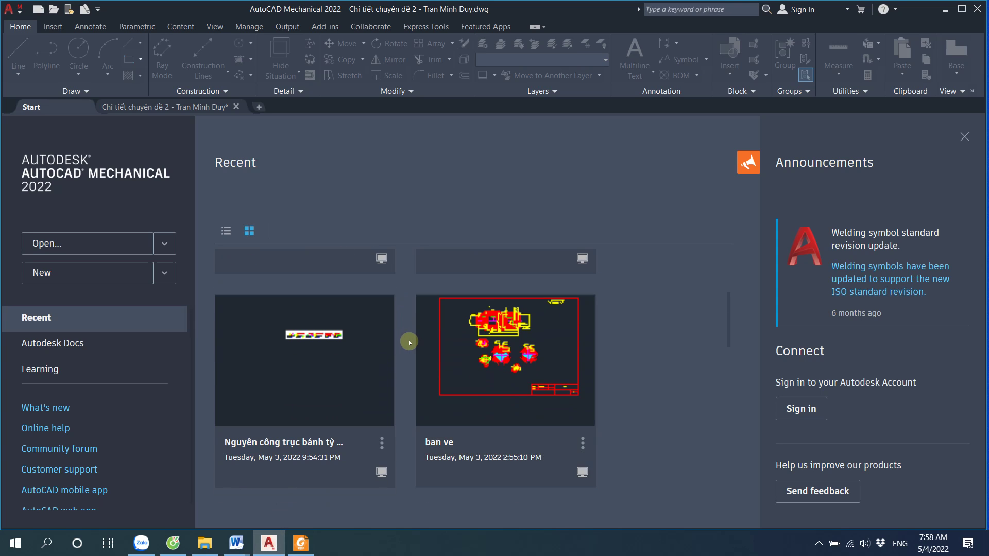
scroll(410, 341, down, 2)
scroll(411, 341, down, 2)
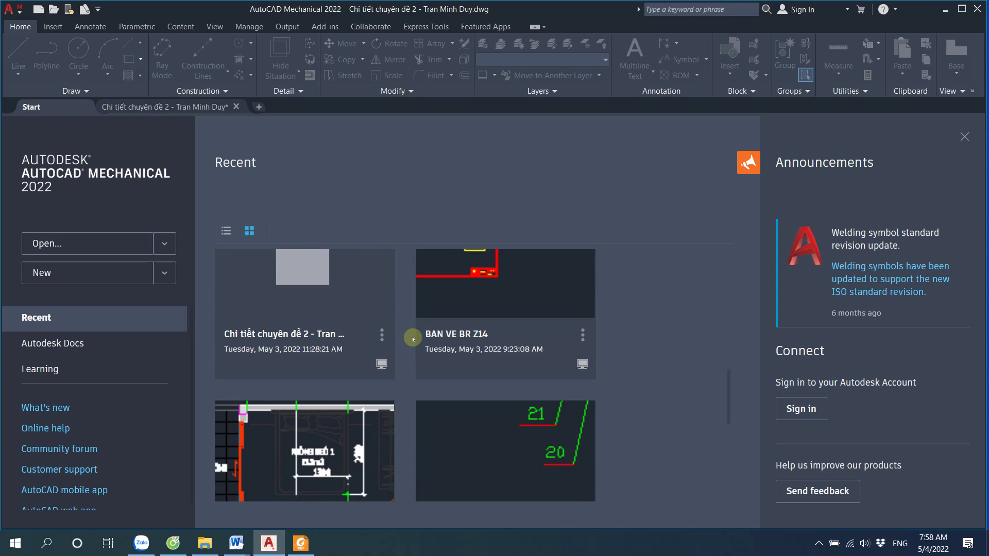
scroll(413, 339, down, 1)
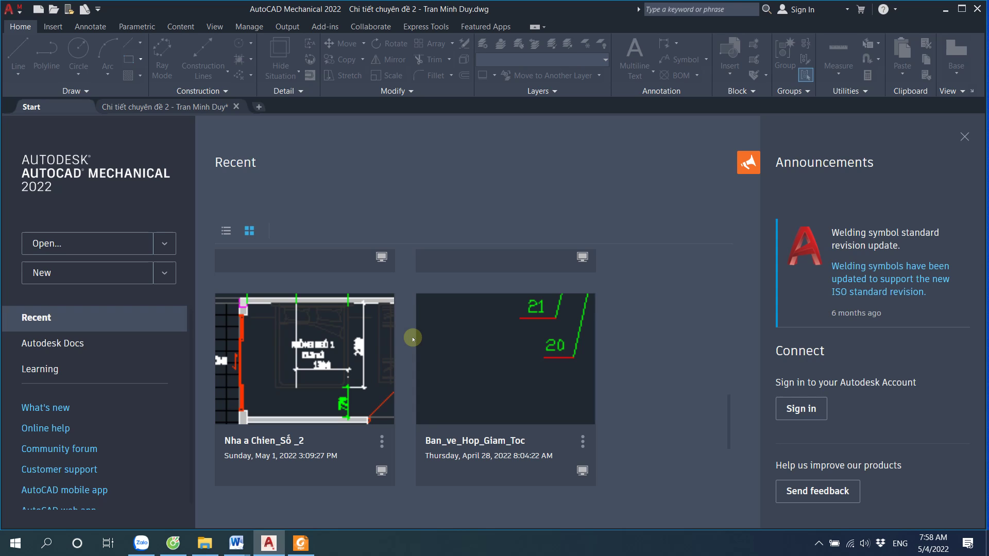
scroll(412, 337, down, 2)
scroll(413, 335, down, 2)
scroll(458, 334, up, 5)
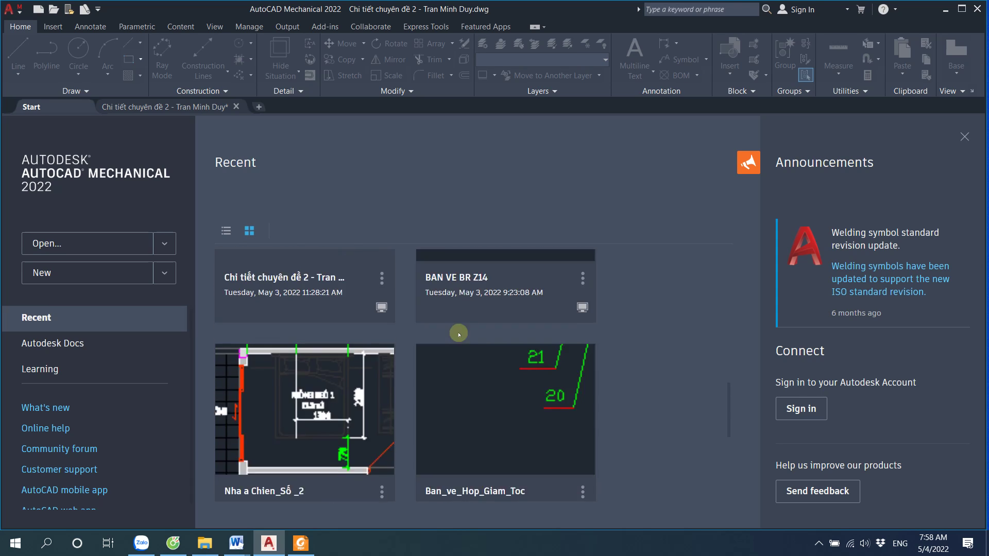
scroll(463, 335, up, 2)
scroll(468, 336, up, 3)
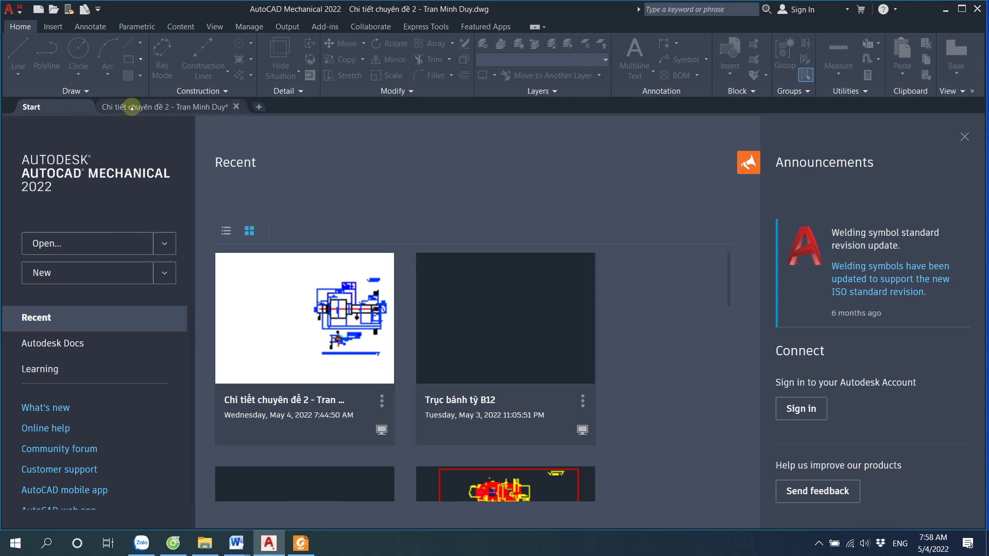
Start a new drawing from the am_iso.dwt template and bring up the reference shaft PDF
click(164, 273)
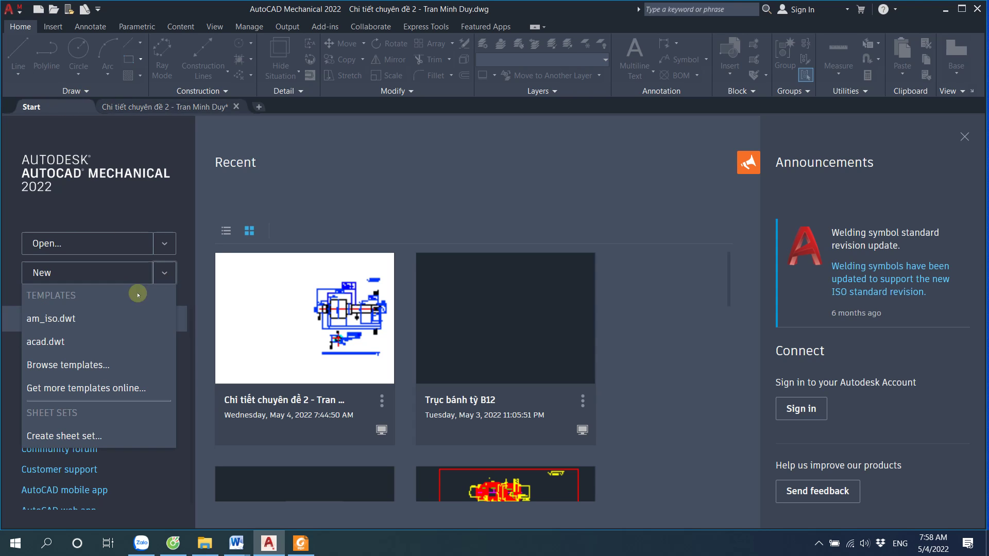
click(60, 318)
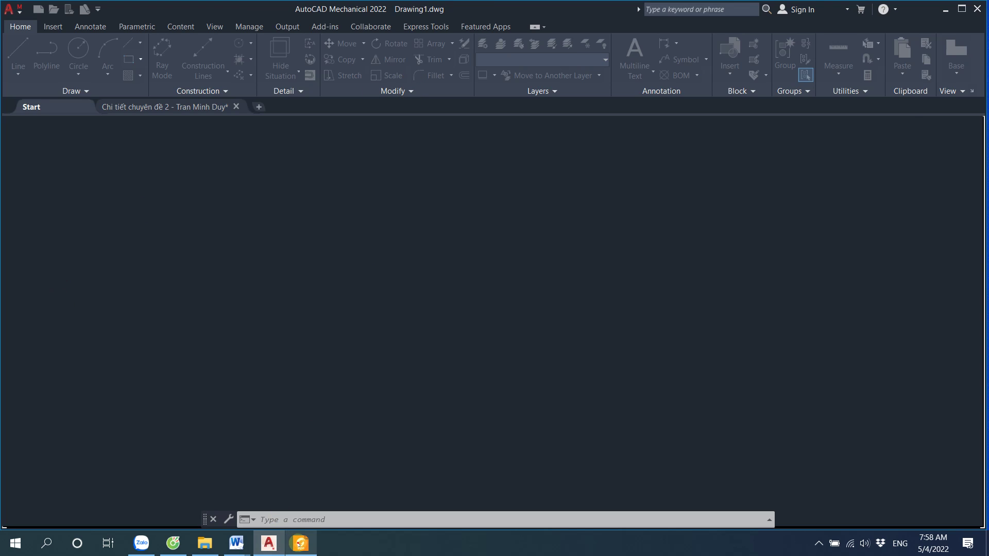
click(301, 543)
Enlarge the page 6 shaft drawing to about 121%, then return to empty Drawing1
scroll(483, 356, down, 1)
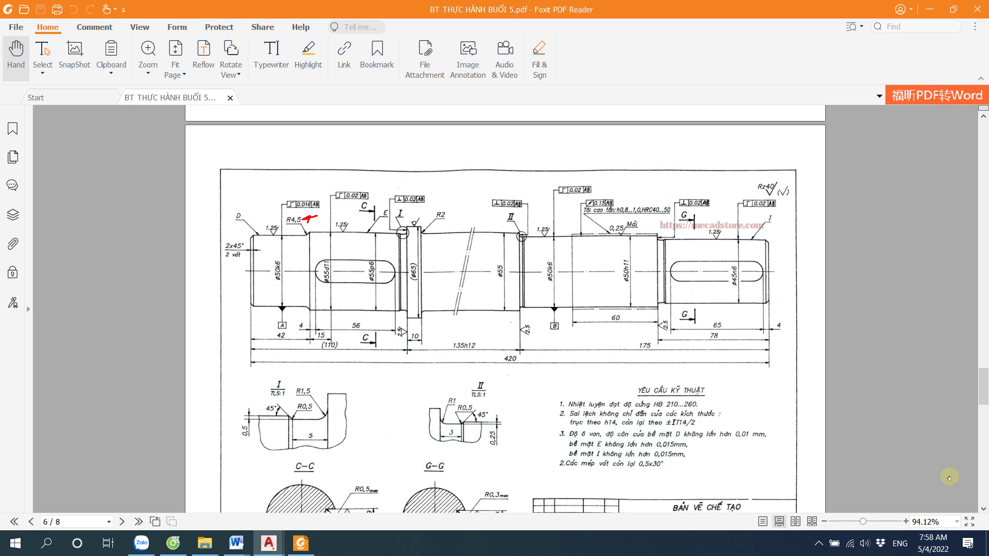
click(905, 522)
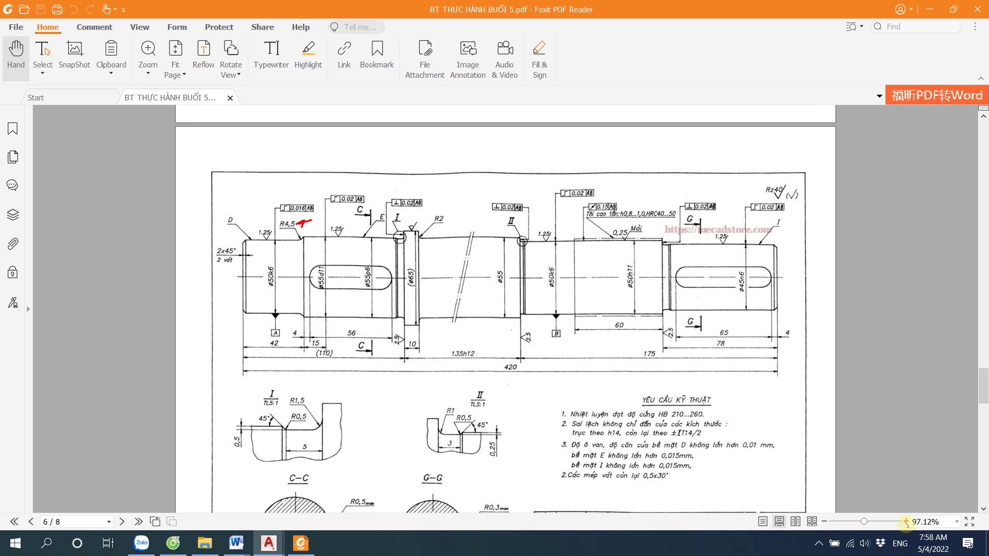
click(905, 522)
click(905, 521)
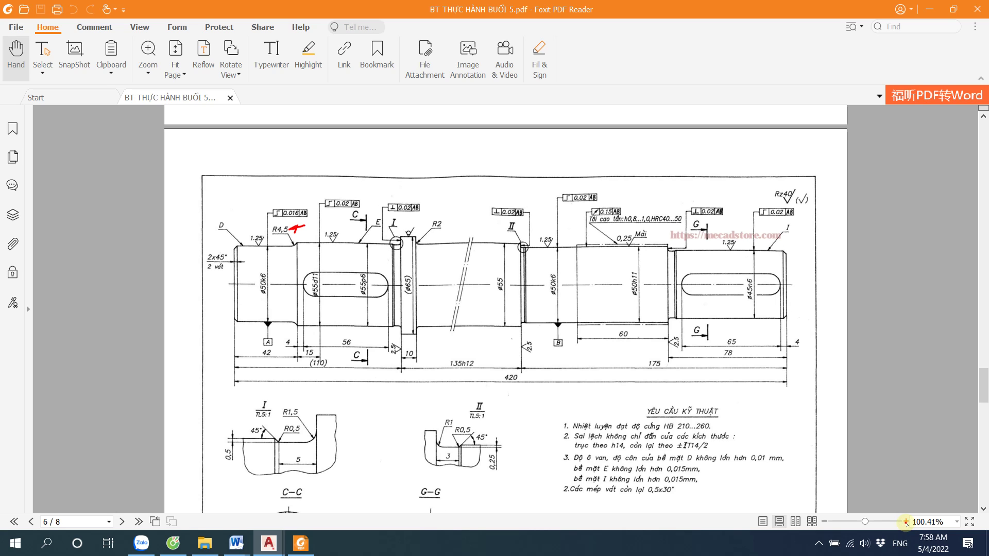
click(905, 522)
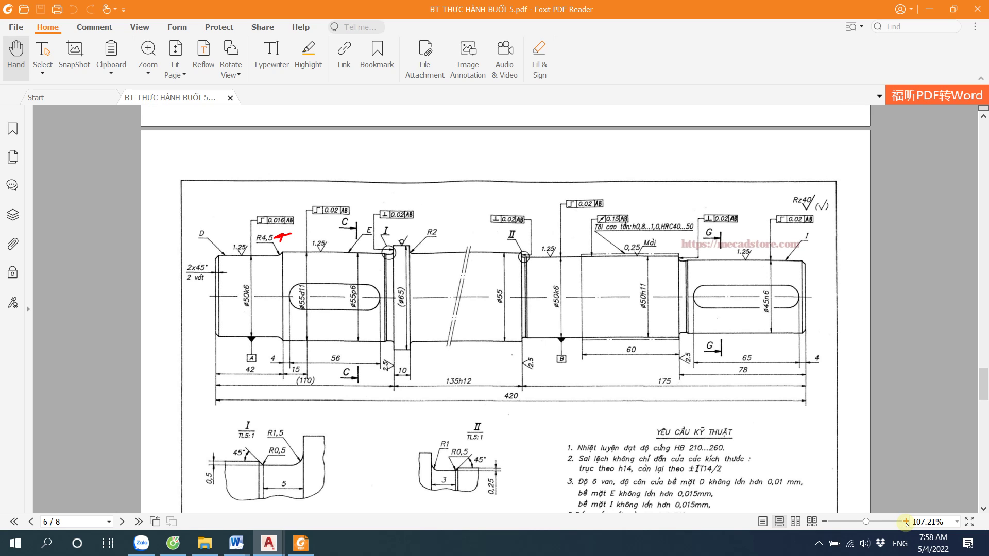
click(907, 521)
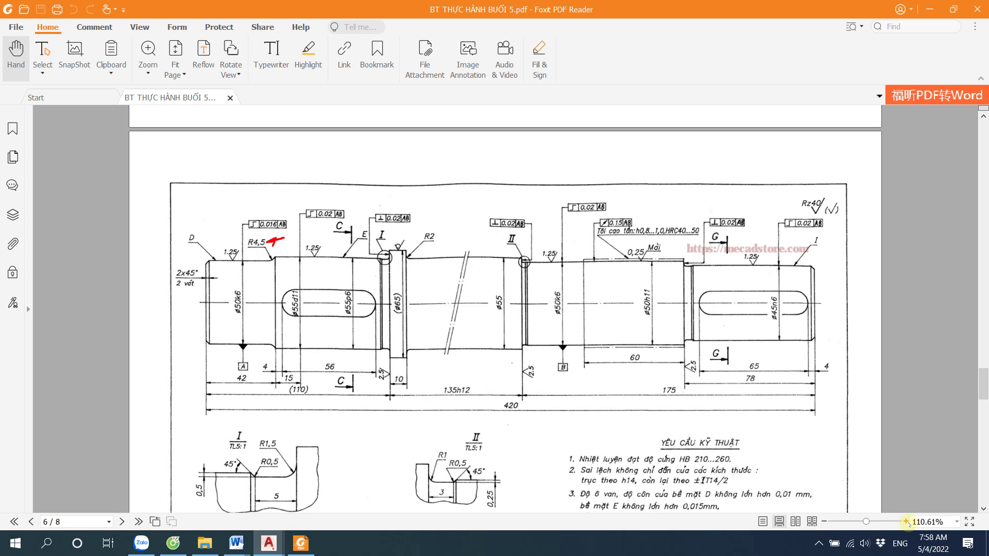
click(907, 522)
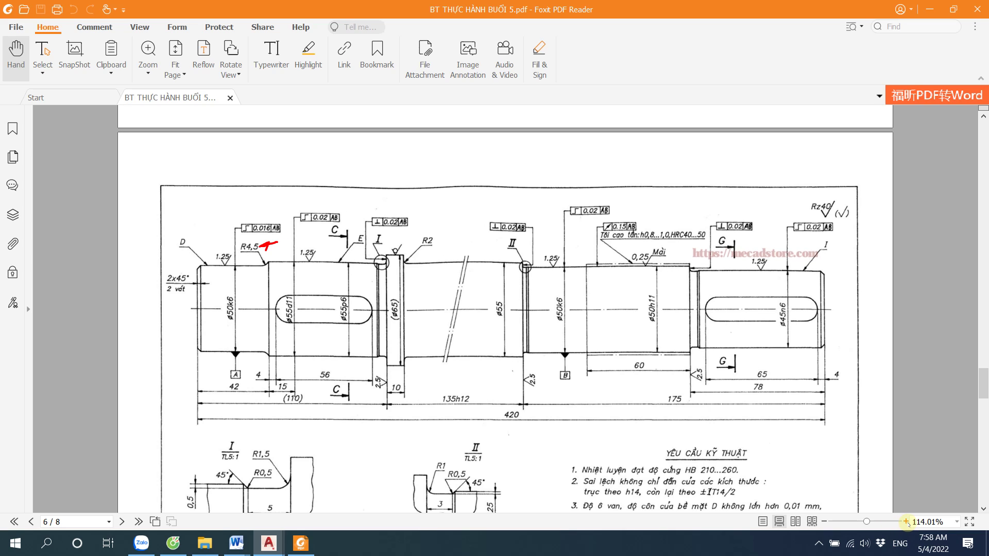
click(906, 522)
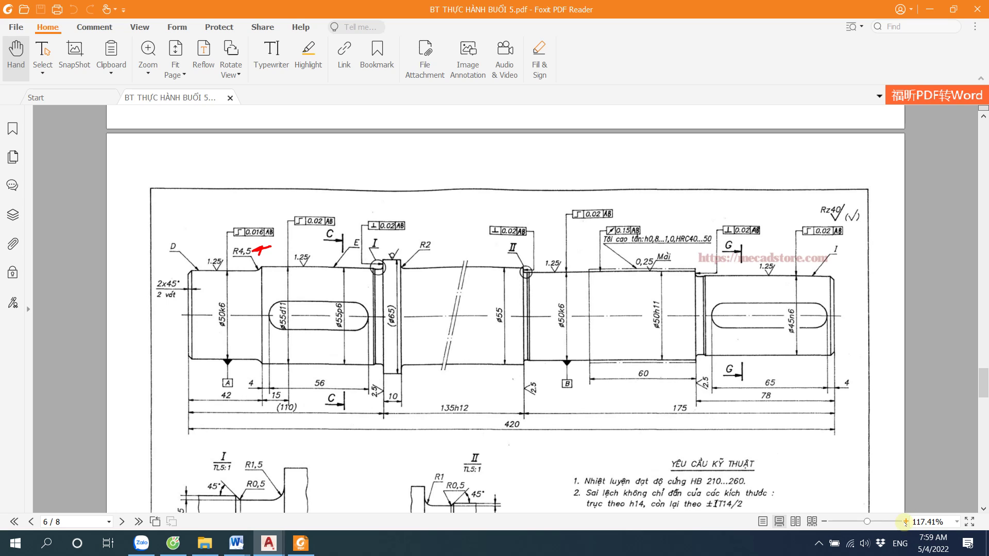
click(906, 522)
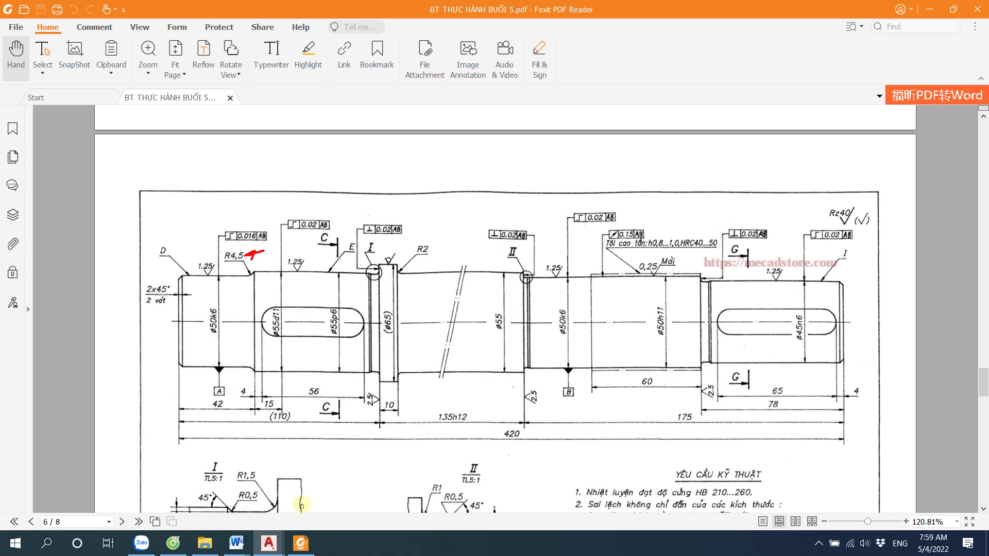
click(269, 543)
click(315, 513)
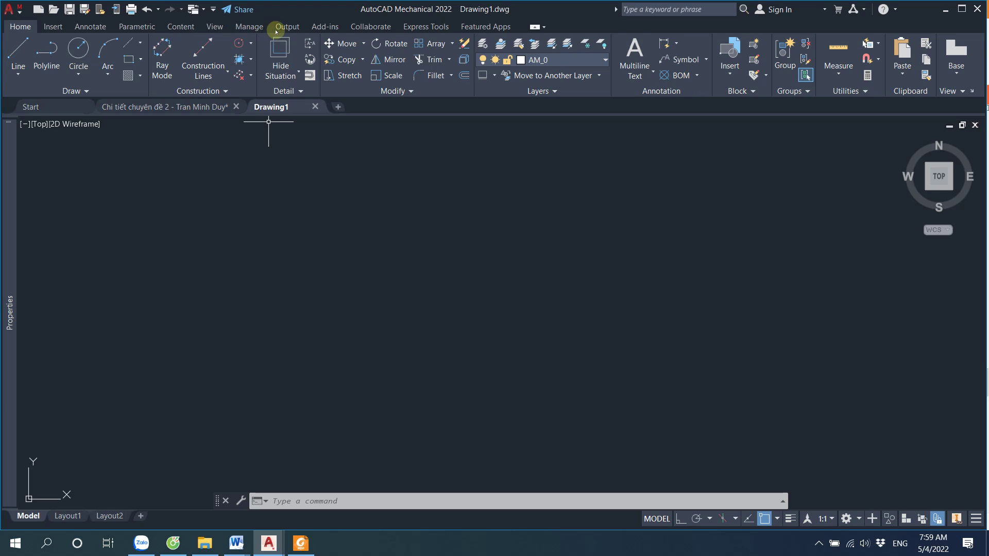
Launch Shaft Generator from the Content tab's Shaft panel
click(182, 29)
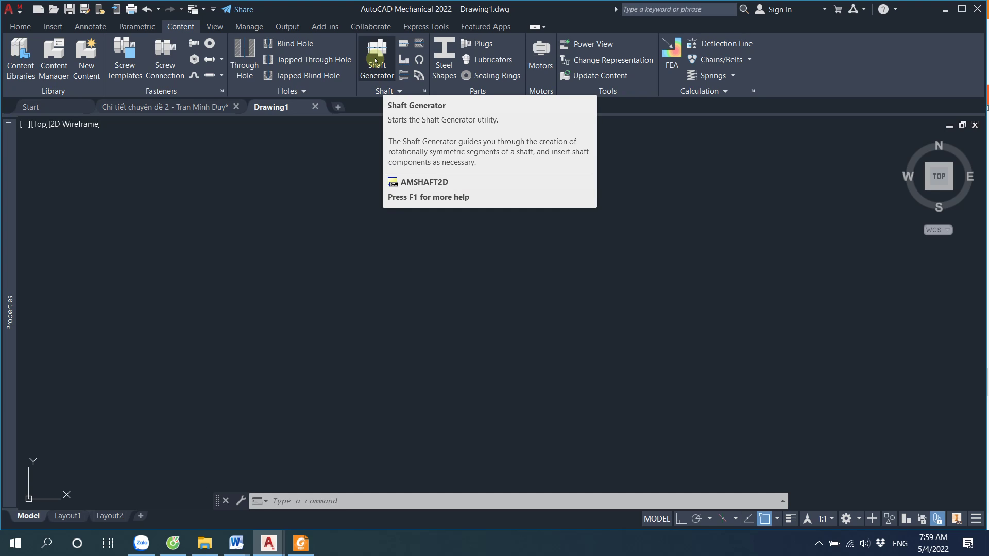
click(376, 60)
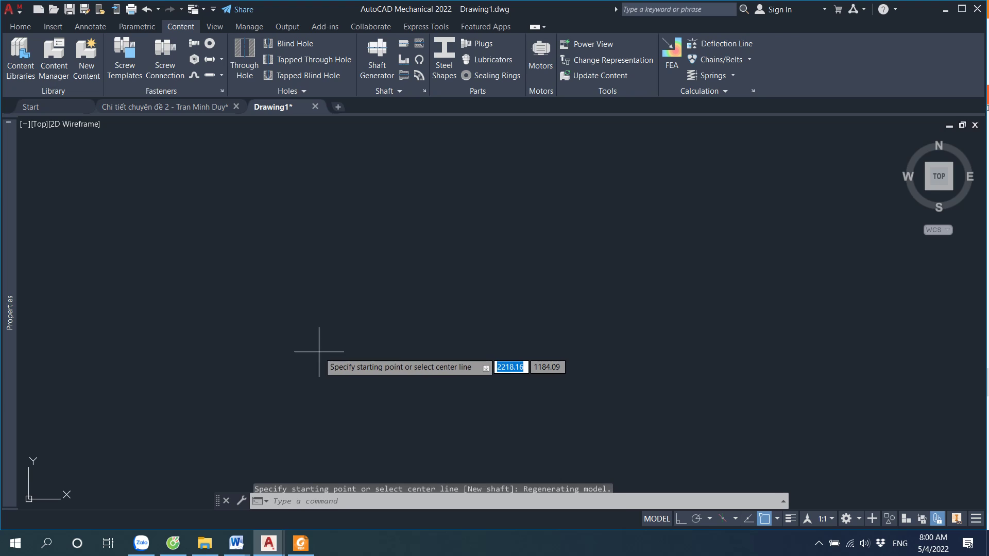
Place the horizontal shaft centerline and move the Shaft Generator dialog to the centre
middle_drag(314, 354, 204, 328)
click(204, 328)
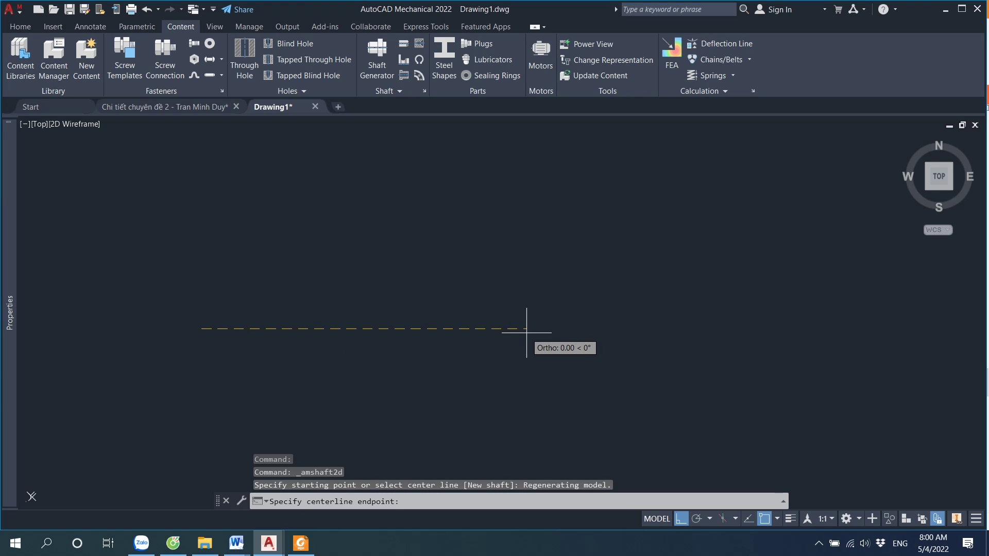
click(661, 333)
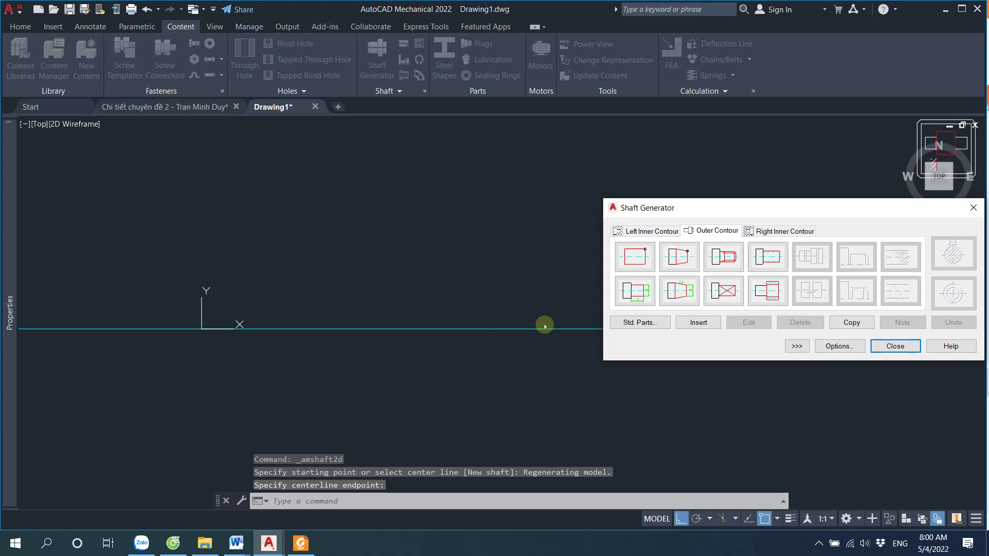
drag(682, 212, 418, 208)
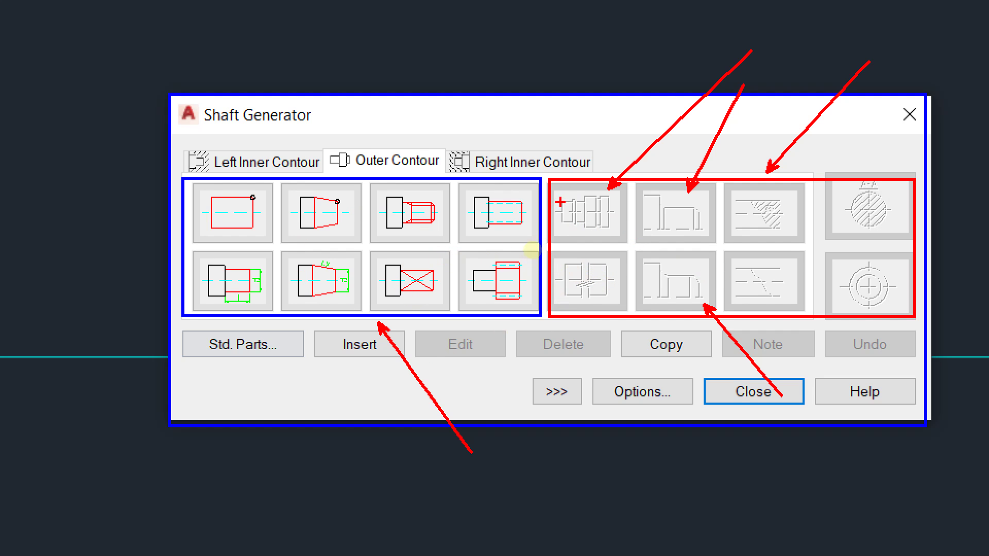
drag(559, 192, 908, 311)
drag(895, 196, 565, 308)
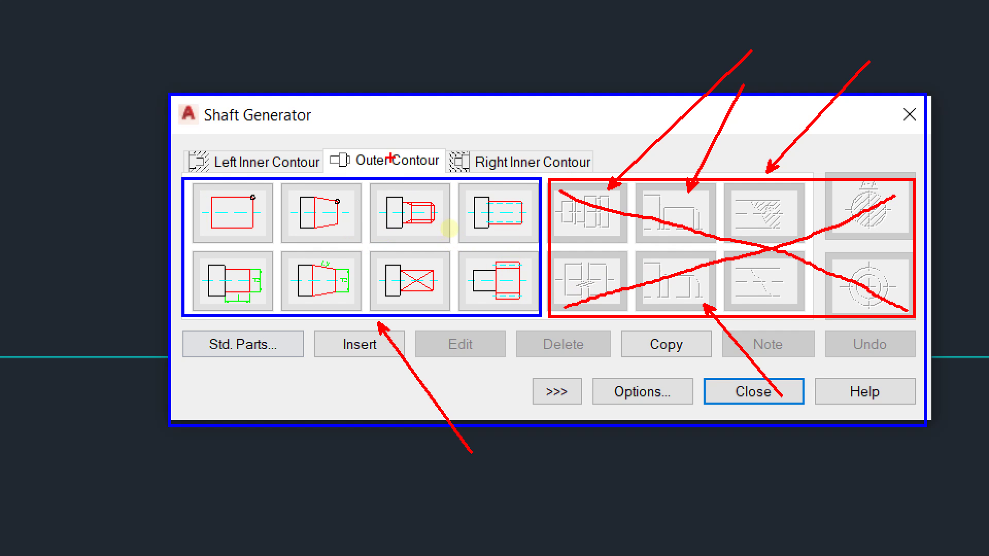
drag(395, 145, 515, 29)
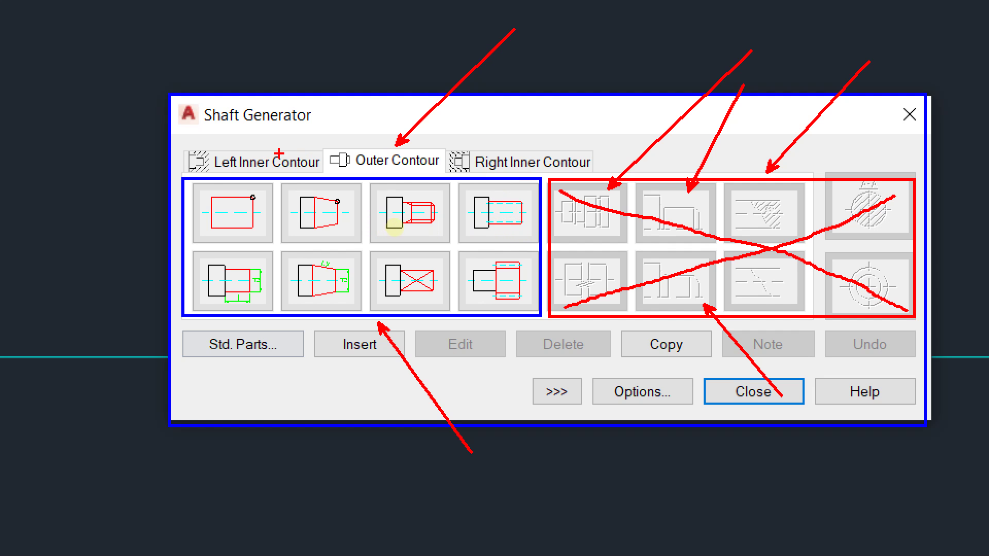
drag(282, 150, 400, 32)
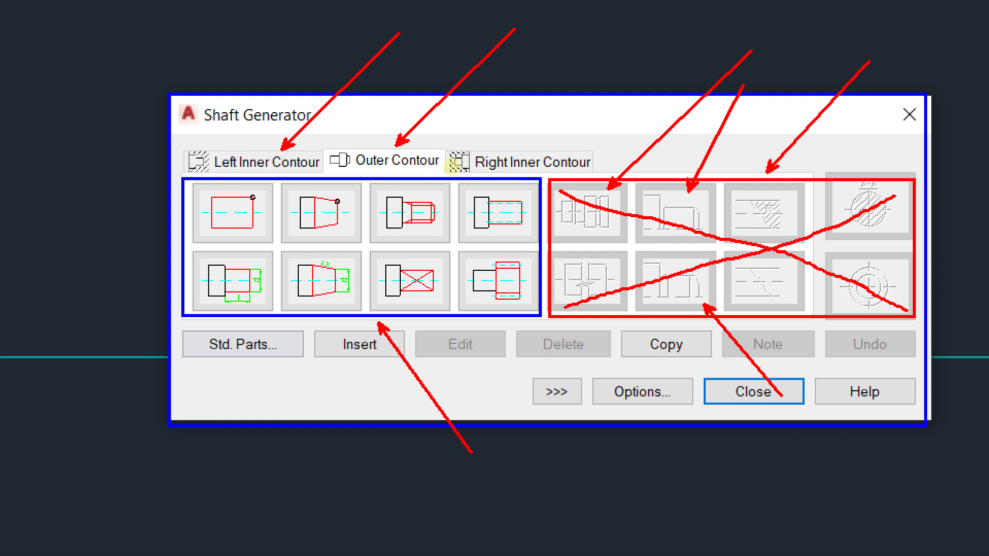
drag(525, 146, 658, 24)
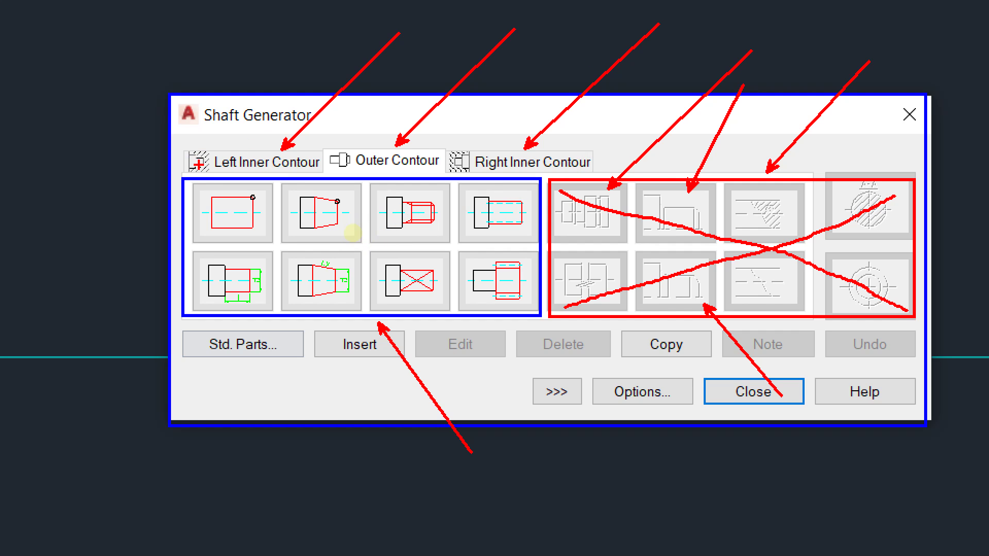
drag(180, 146, 242, 175)
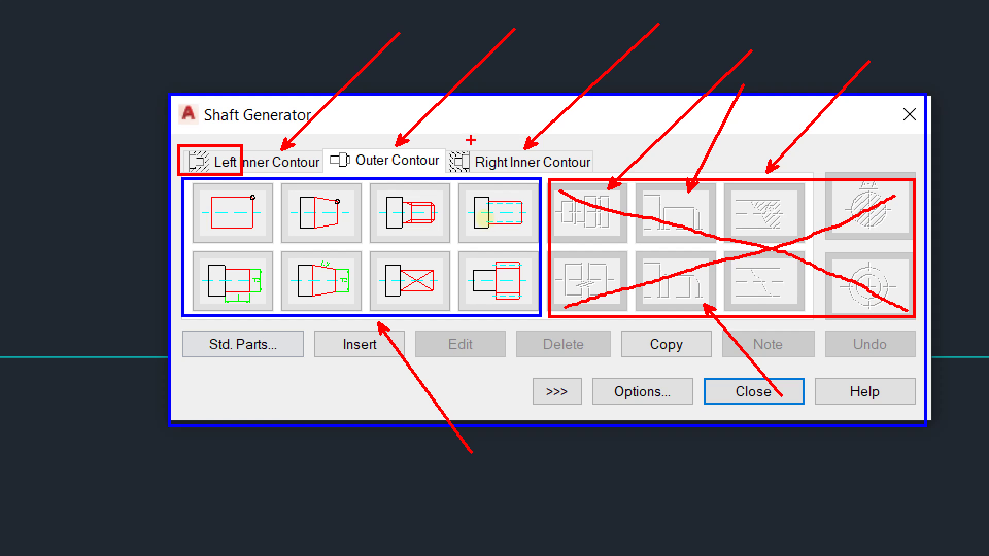
drag(453, 135, 503, 174)
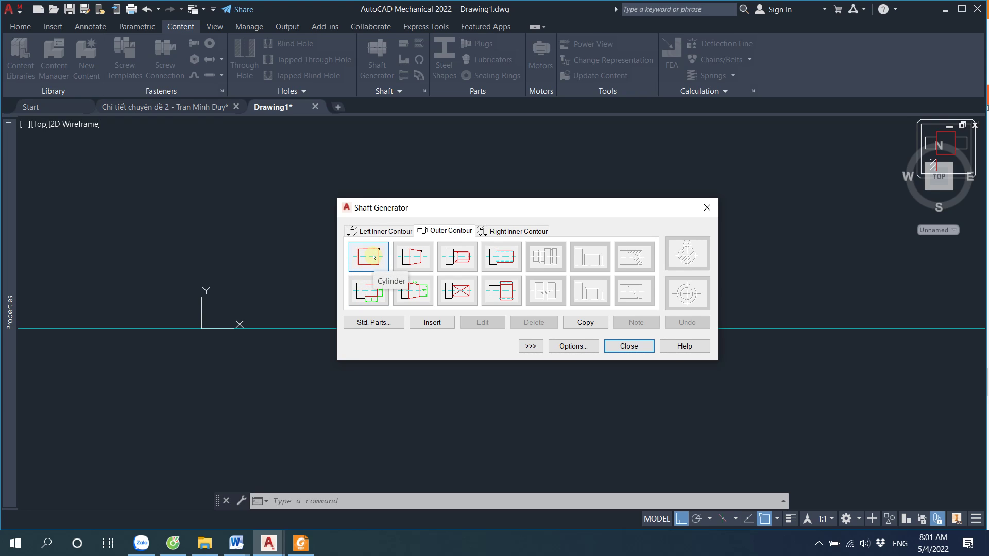
Begin a Cylinder section for the shaft, then view the ø50k6 step in the reference PDF
click(371, 256)
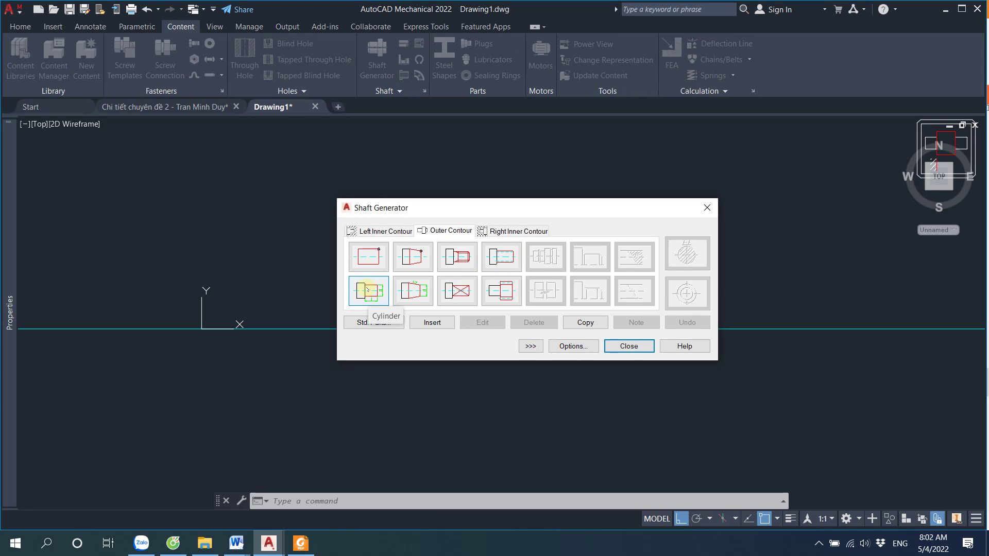
click(367, 290)
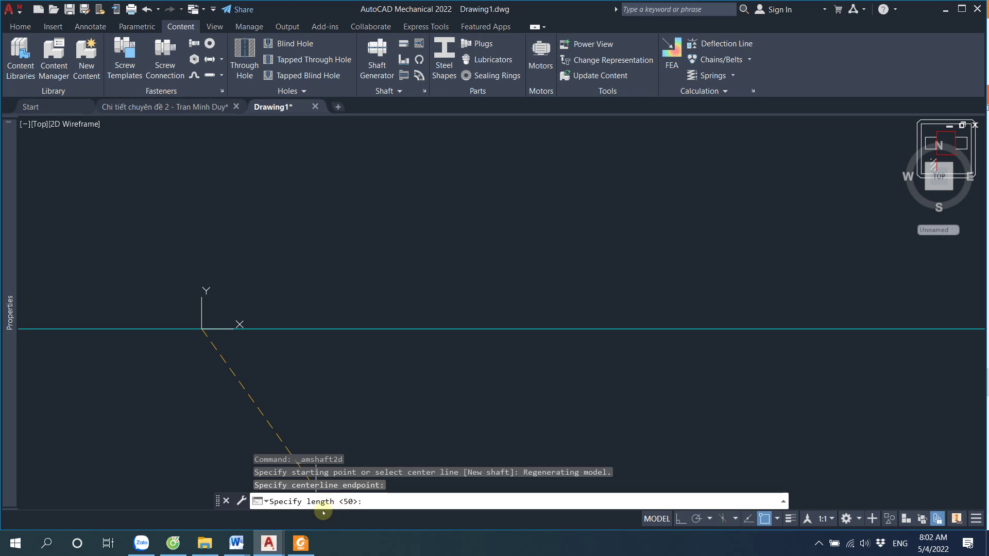
click(301, 543)
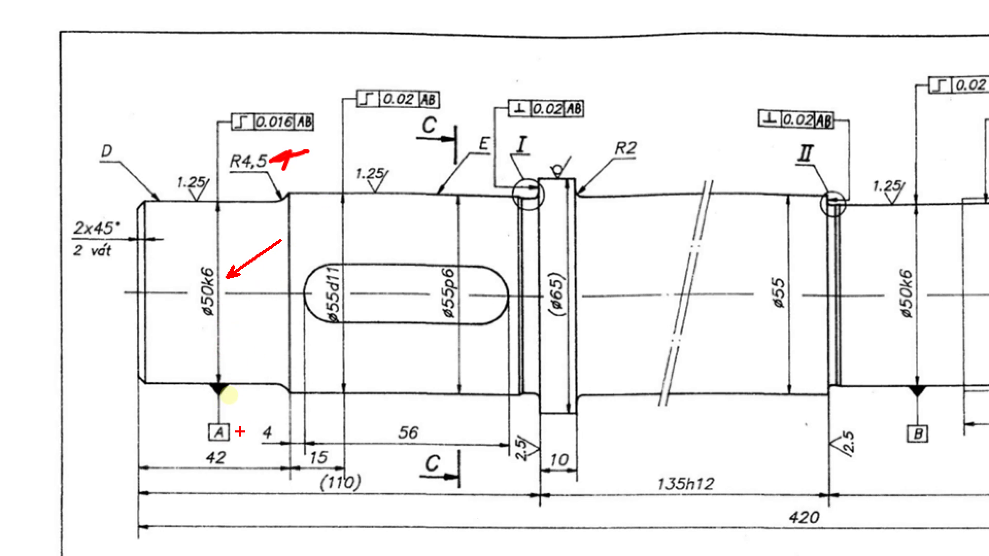
Mark the first step's 42 length in the PDF and return to Drawing1
drag(227, 474, 294, 526)
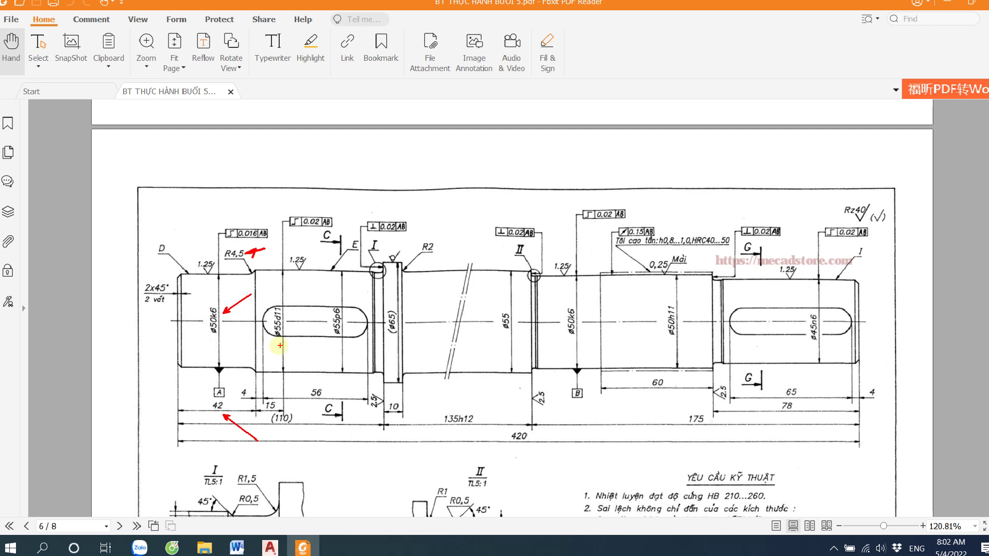
mouse_move(268, 543)
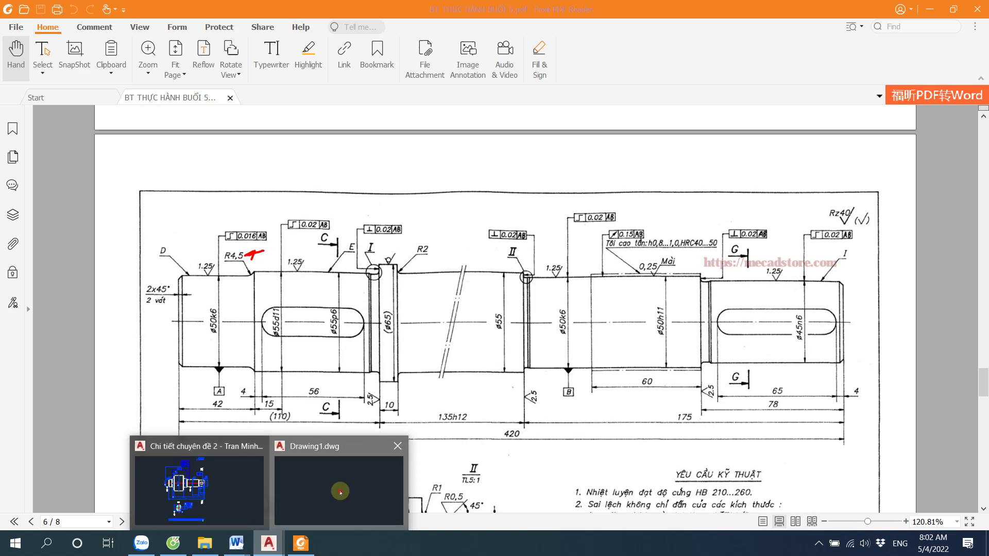
click(340, 491)
Give the first cylinder section length 50 and diameter 50
text(5)
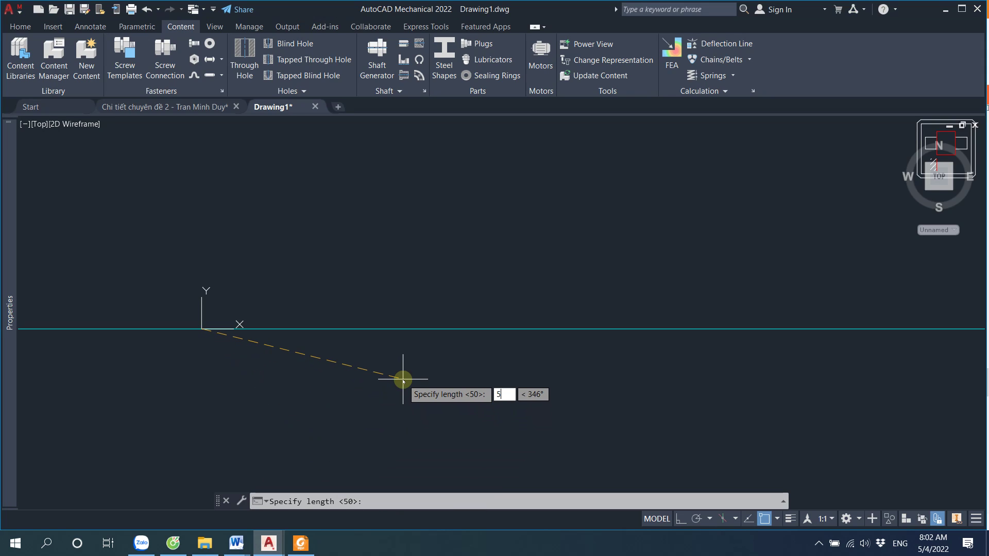
text(0)
key(Return)
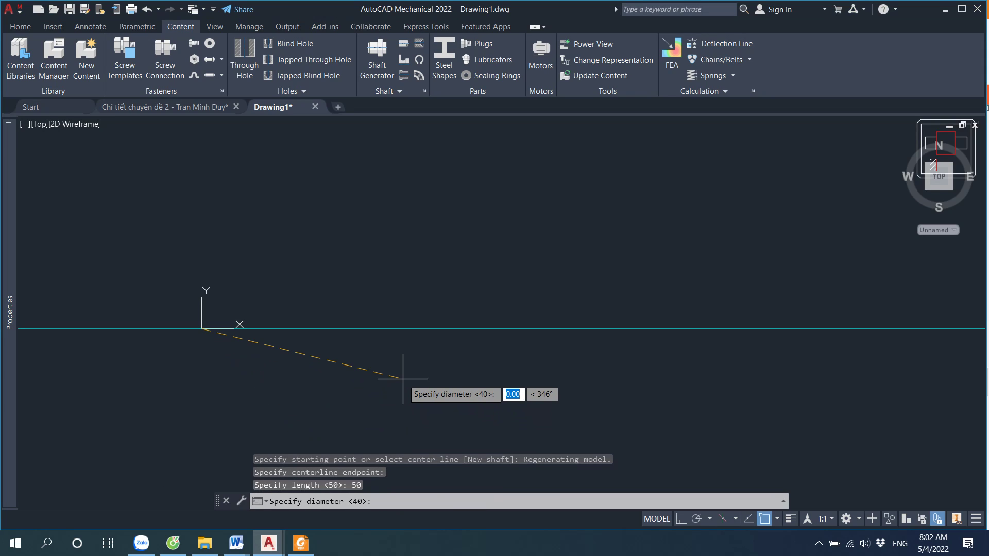
click(339, 502)
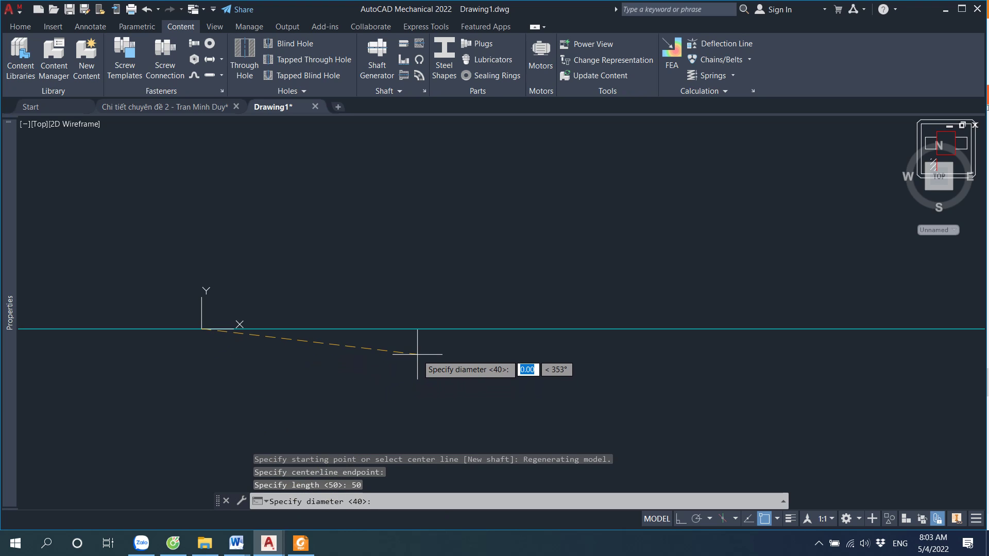
text(40)
click(301, 543)
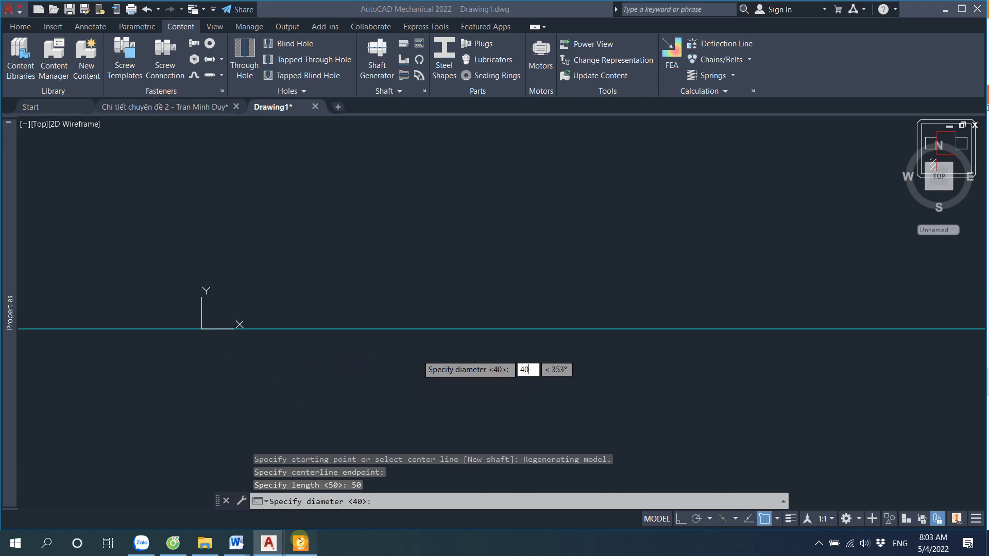
click(299, 540)
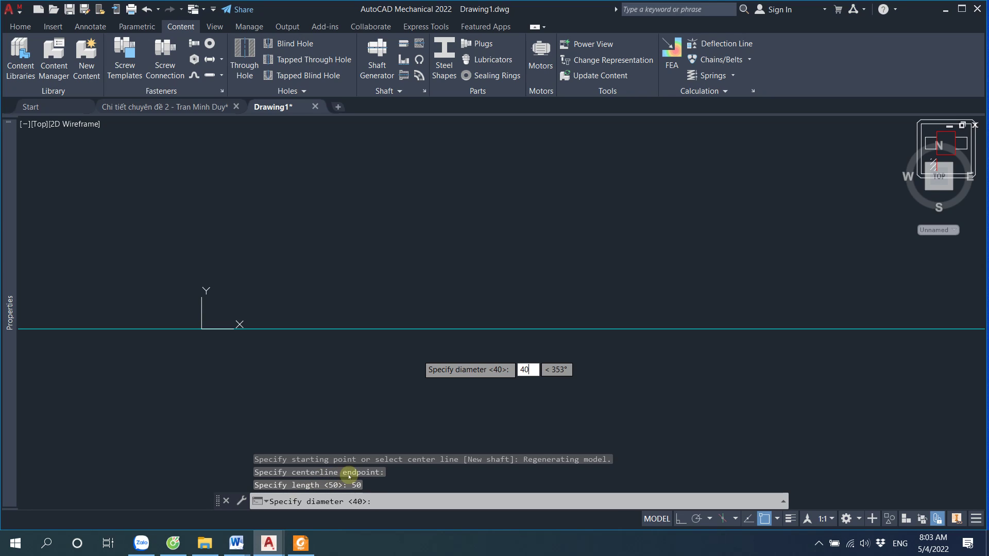
key(BackSpace)
key(BackSpace)
text(5)
key(Return)
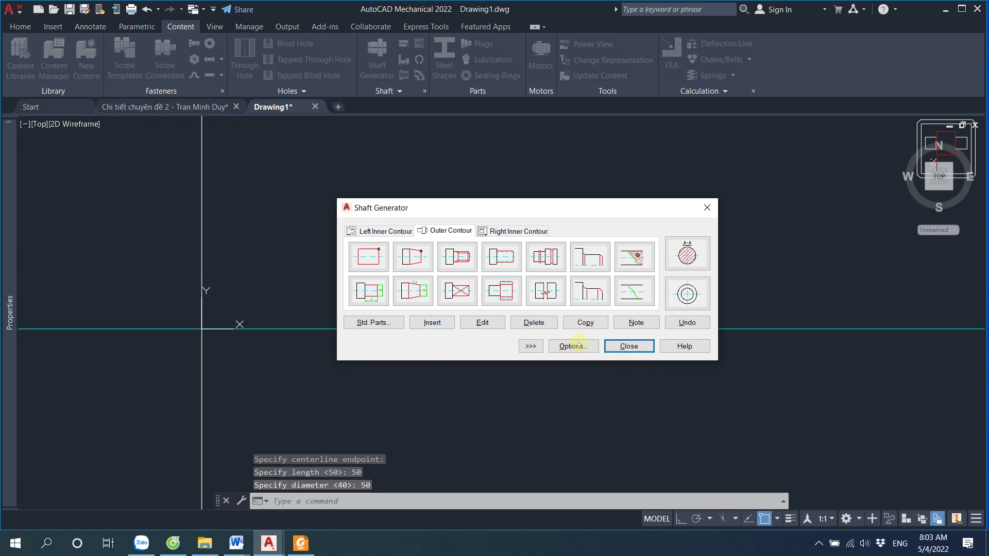
Close Shaft Generator, zoom to check the section, and reopen the shaft for editing
click(633, 345)
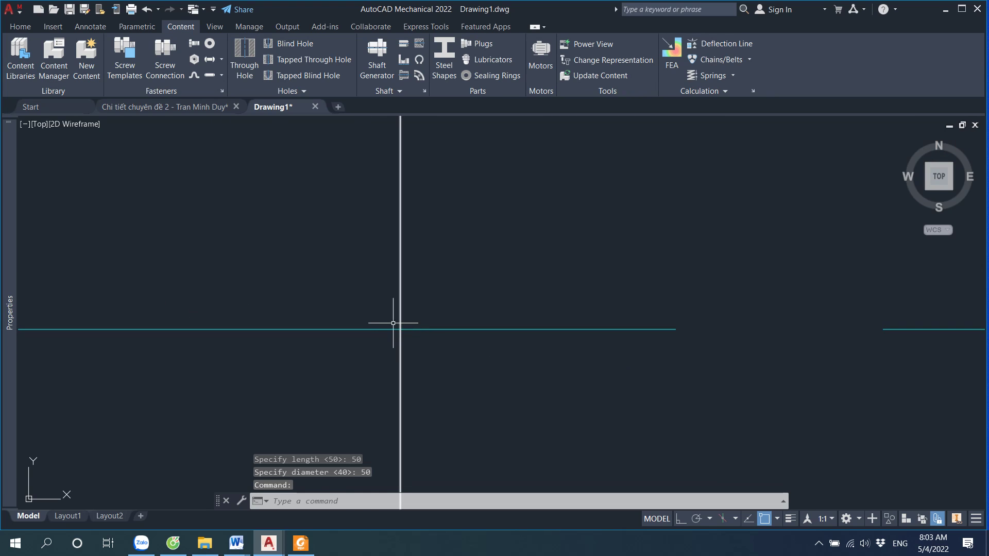
scroll(393, 323, down, 5)
scroll(294, 291, up, 2)
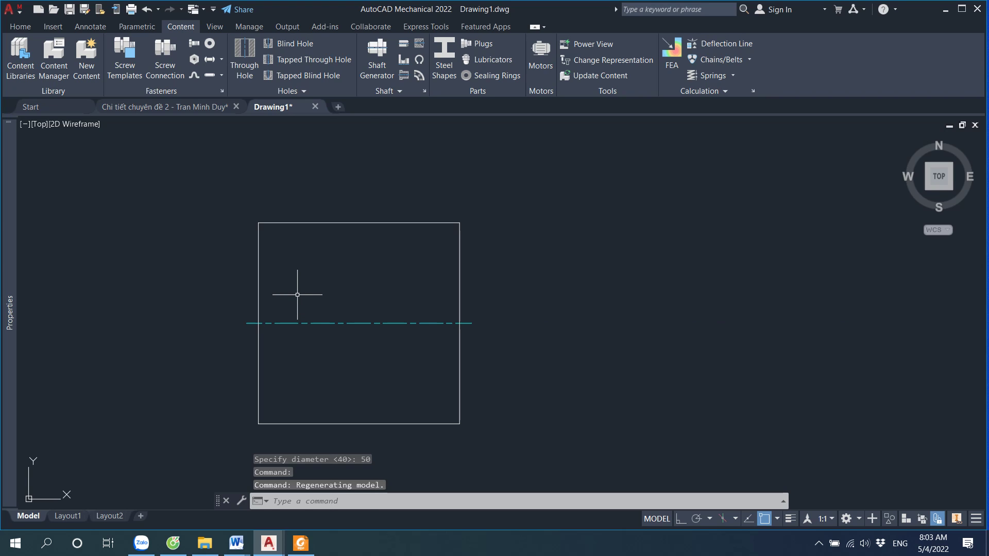
scroll(337, 263, down, 3)
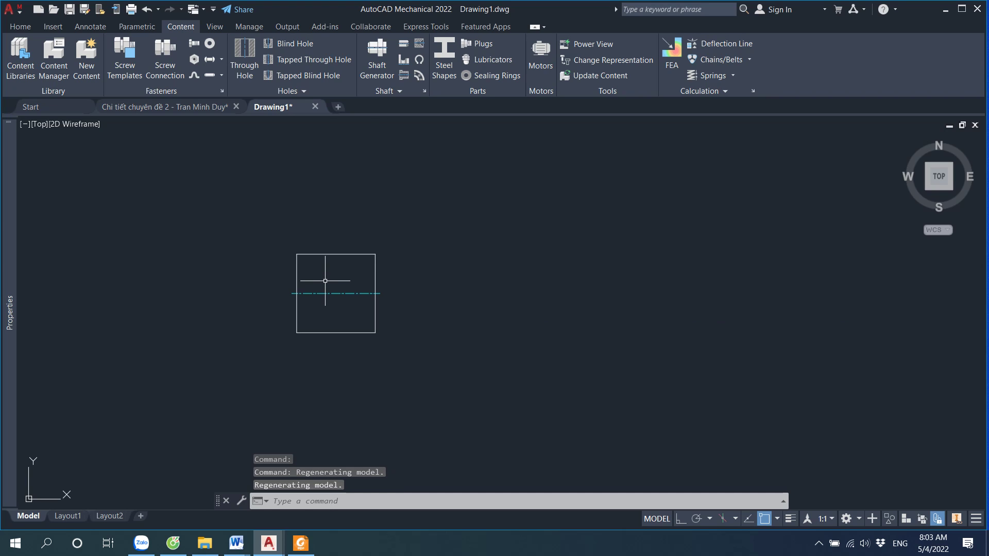
scroll(343, 271, up, 3)
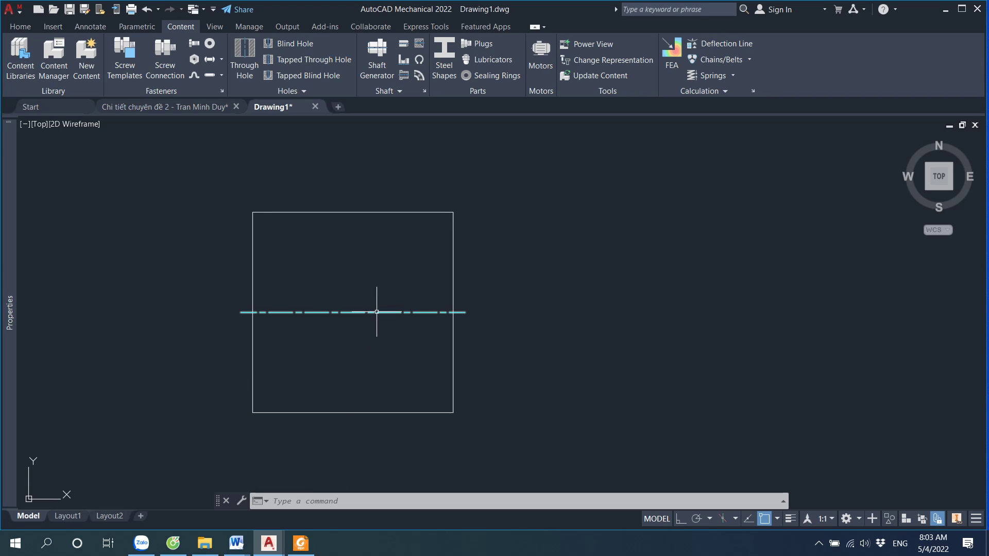
double_click(376, 311)
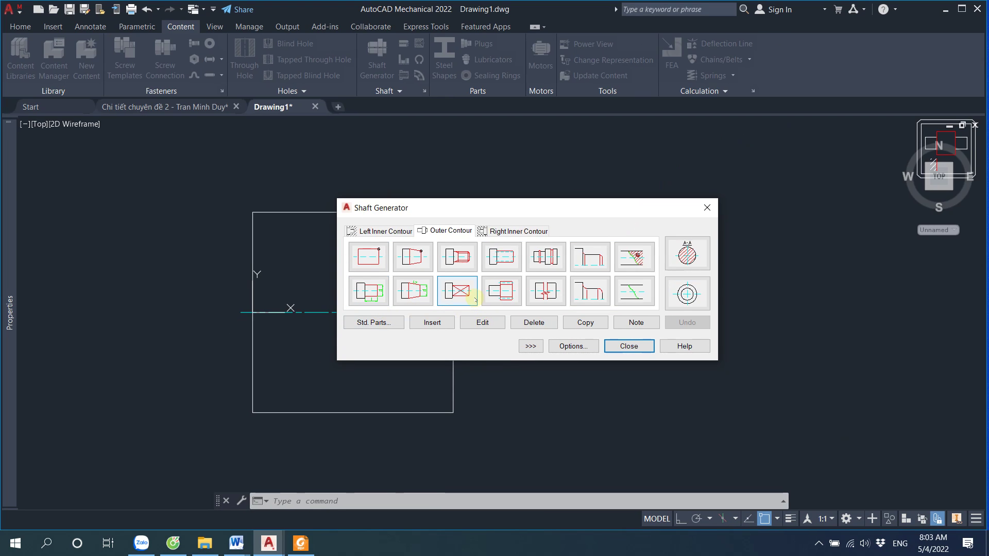
In the reference PDF, mark the keyway step, (110), 42, 68 and ø55p6 dimensions
click(302, 543)
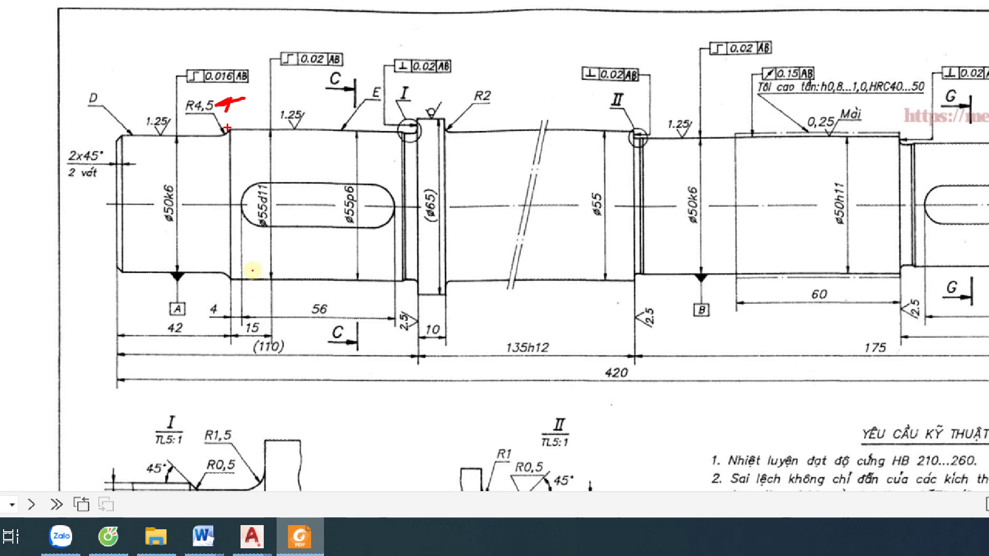
drag(228, 129, 404, 282)
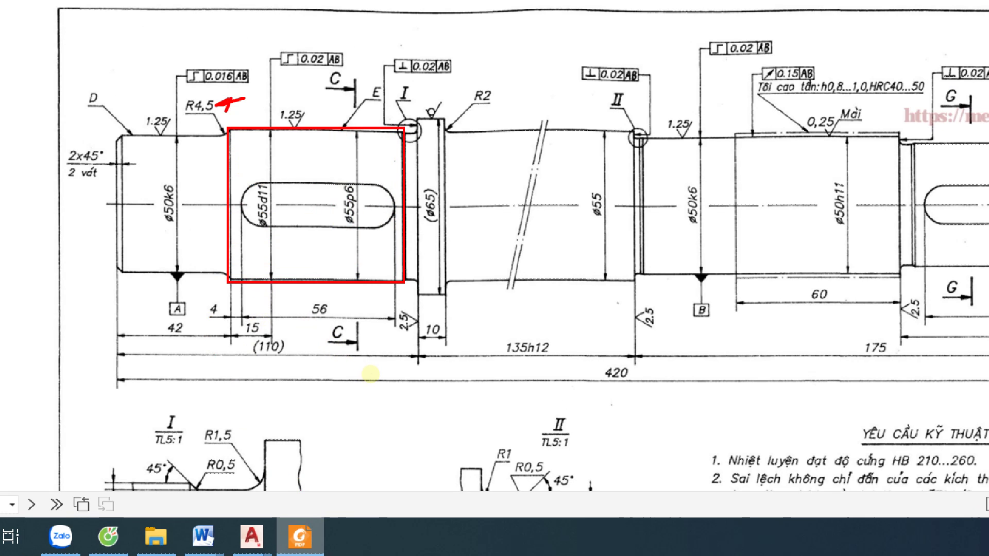
drag(323, 410, 266, 362)
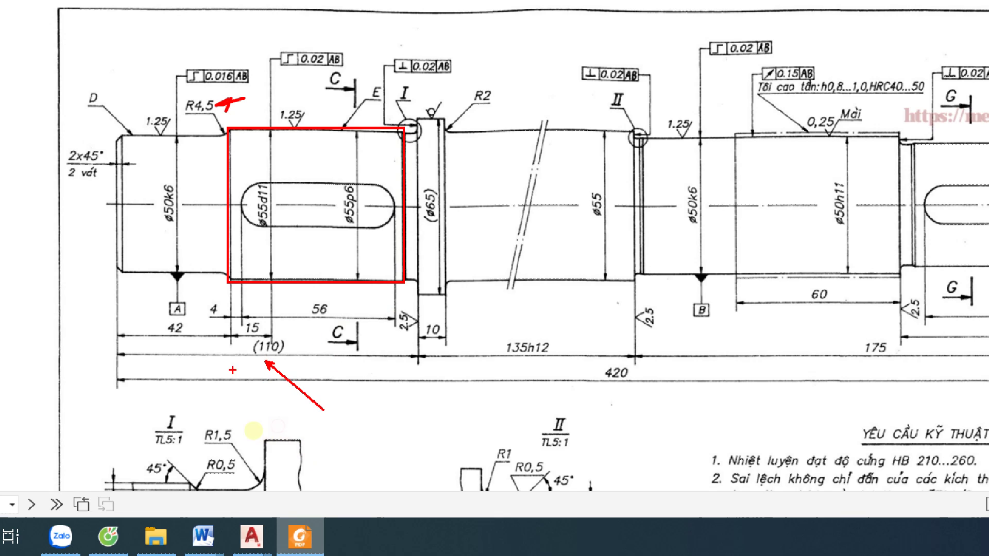
drag(167, 340, 194, 388)
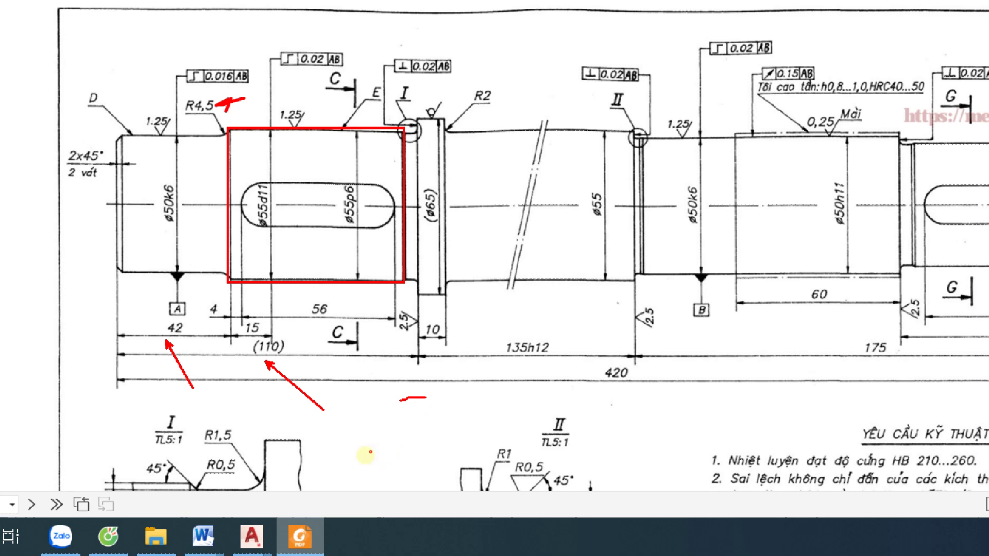
mouse_move(425, 399)
mouse_down()
mouse_move(408, 416)
mouse_move(447, 408)
mouse_up()
drag(358, 217, 443, 273)
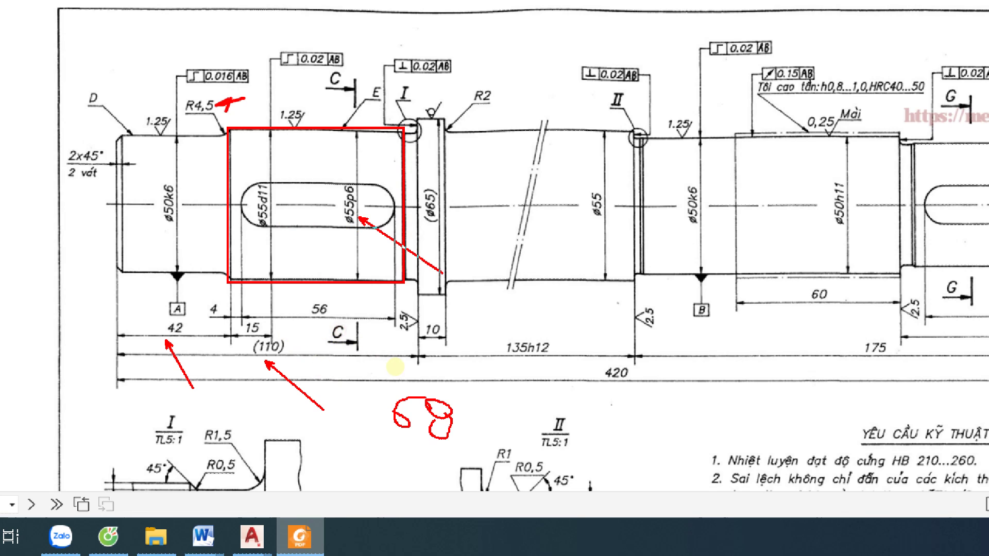
key(Escape)
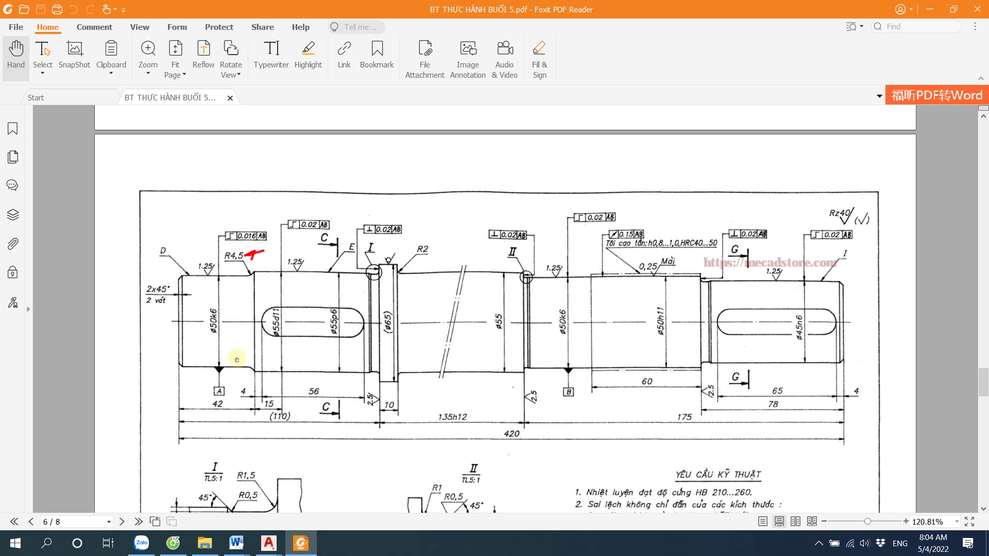
click(287, 481)
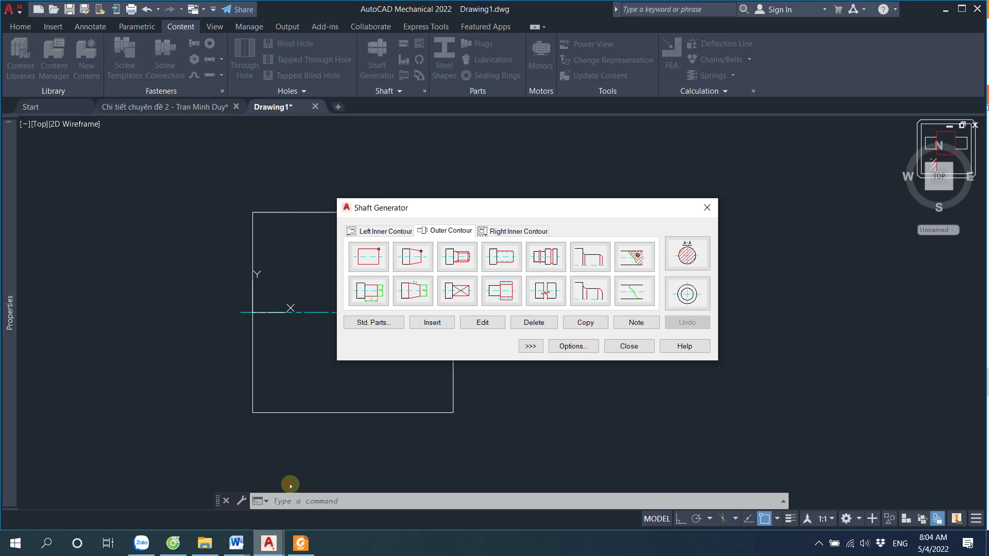
Add a second cylinder section 68 long with diameter 55, then move the dialog aside
click(371, 293)
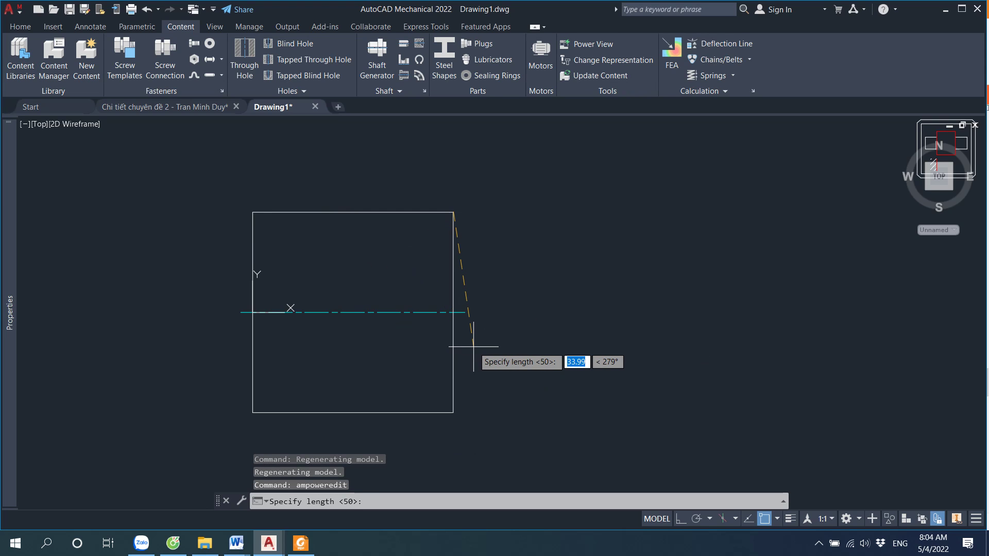
text(68)
key(Return)
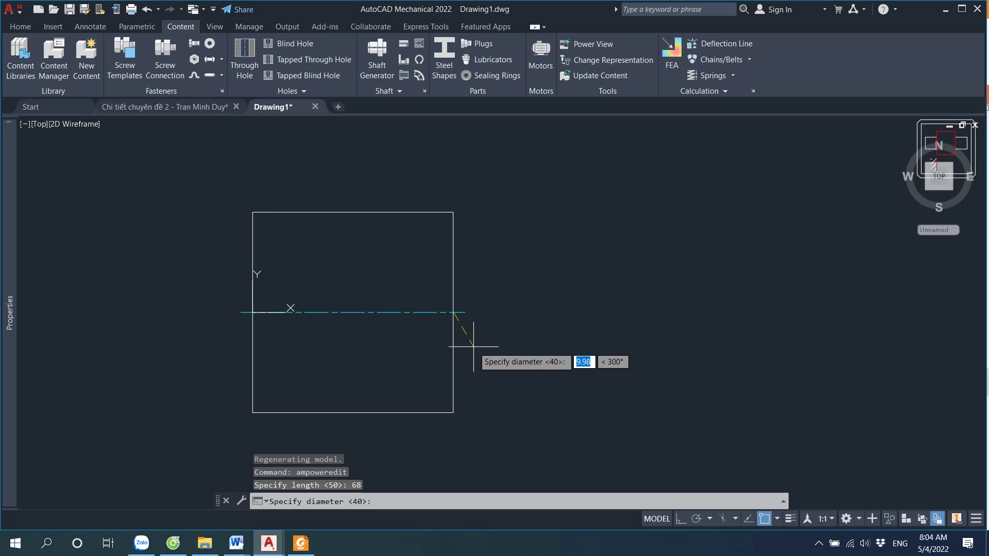
text(55)
key(Return)
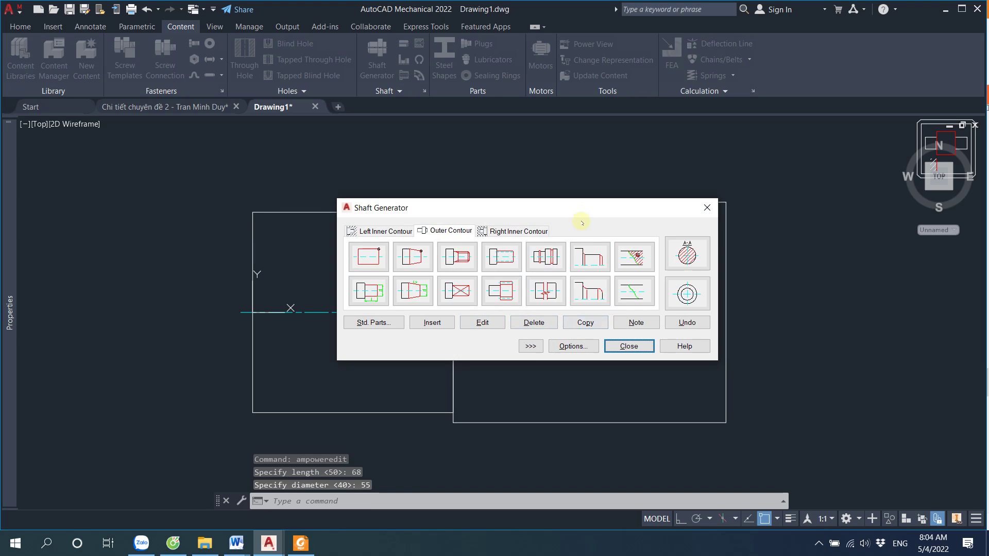
drag(581, 211, 470, 17)
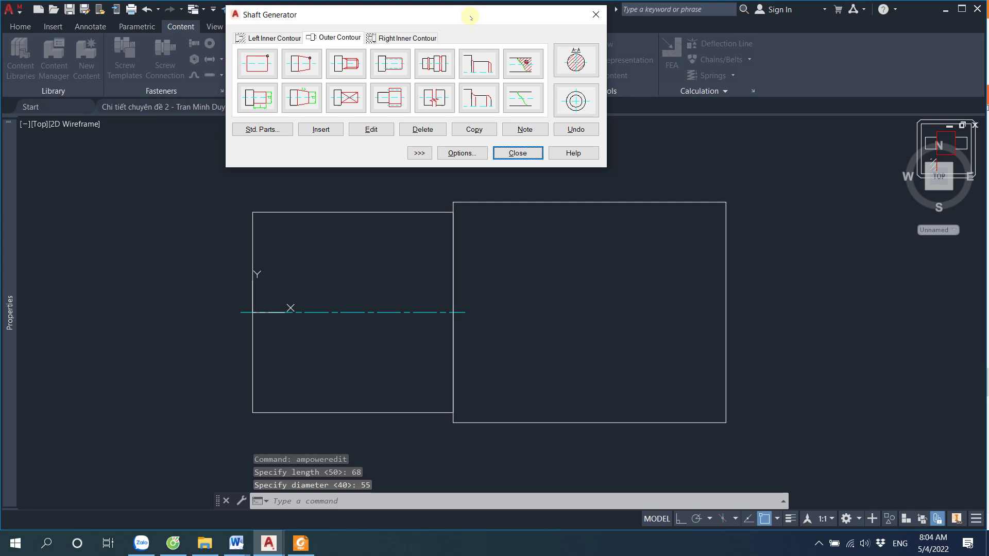
Mark the ø65 collar and its 10 length in the reference PDF
click(301, 543)
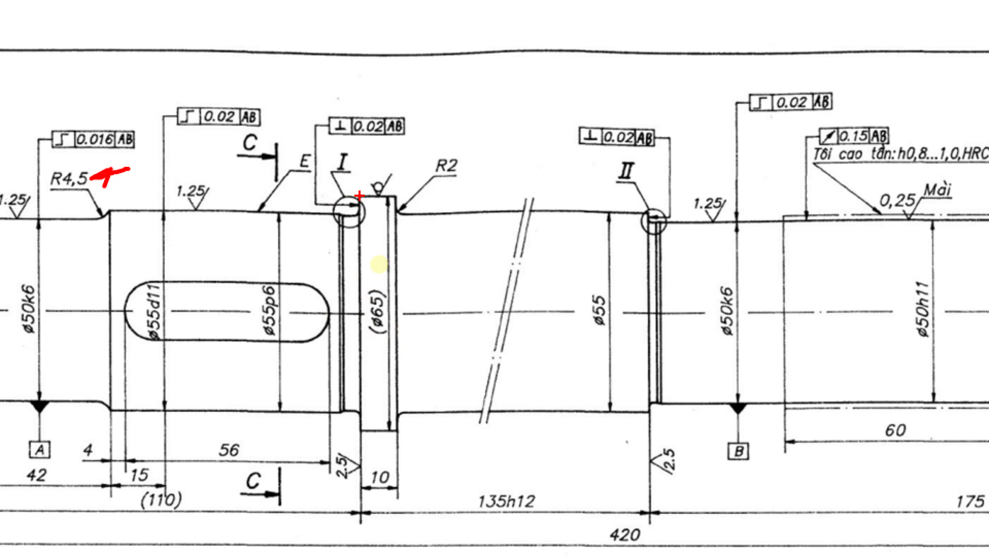
drag(359, 195, 399, 431)
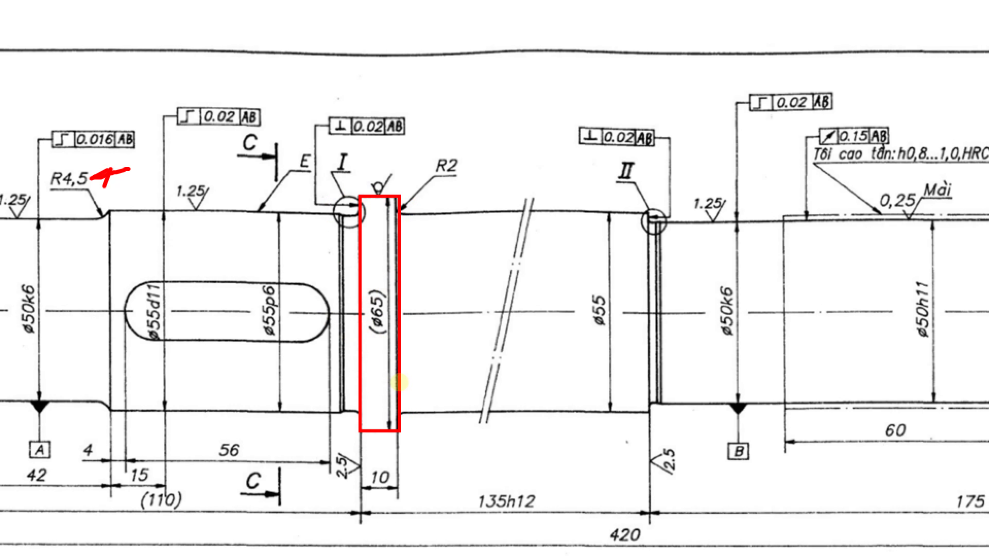
drag(380, 500, 432, 555)
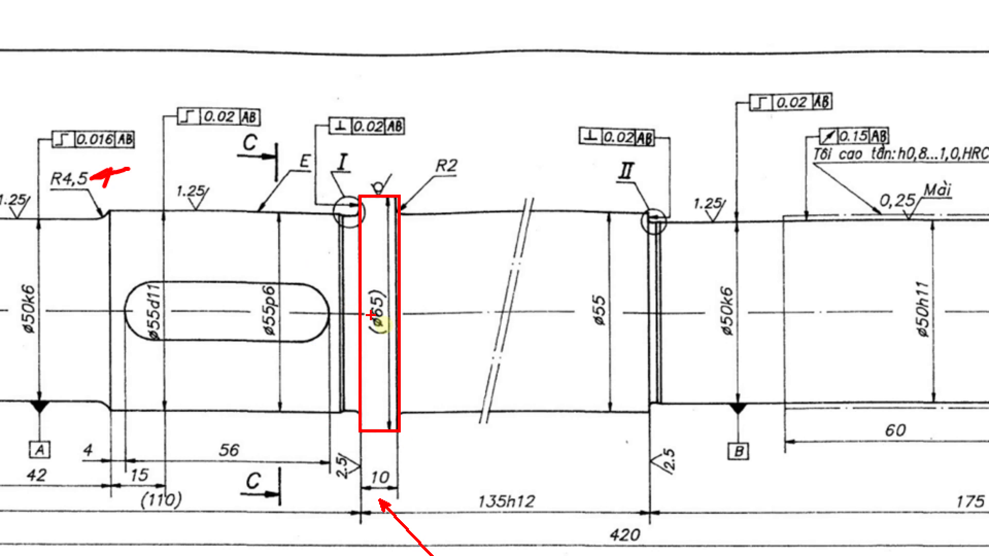
drag(373, 341, 443, 411)
key(Escape)
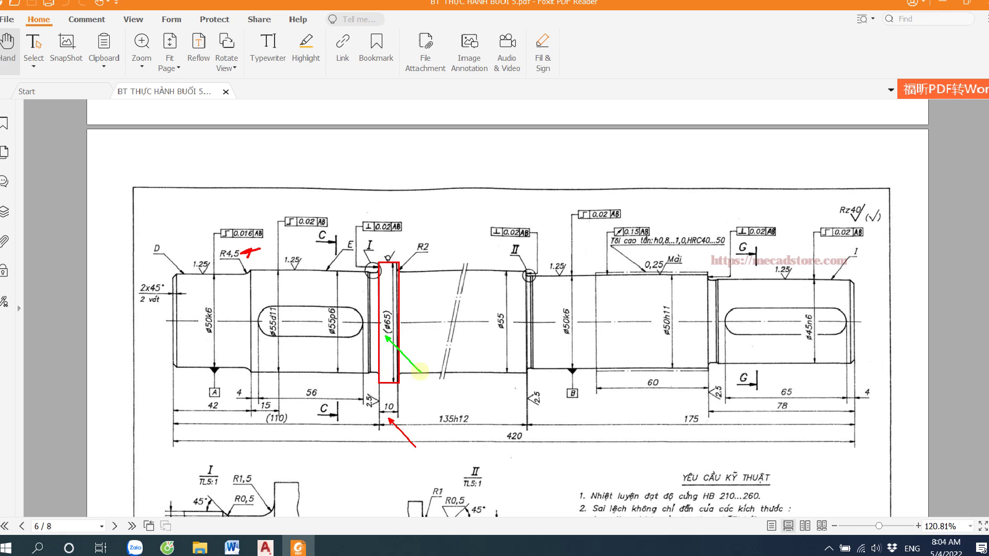
mouse_move(267, 543)
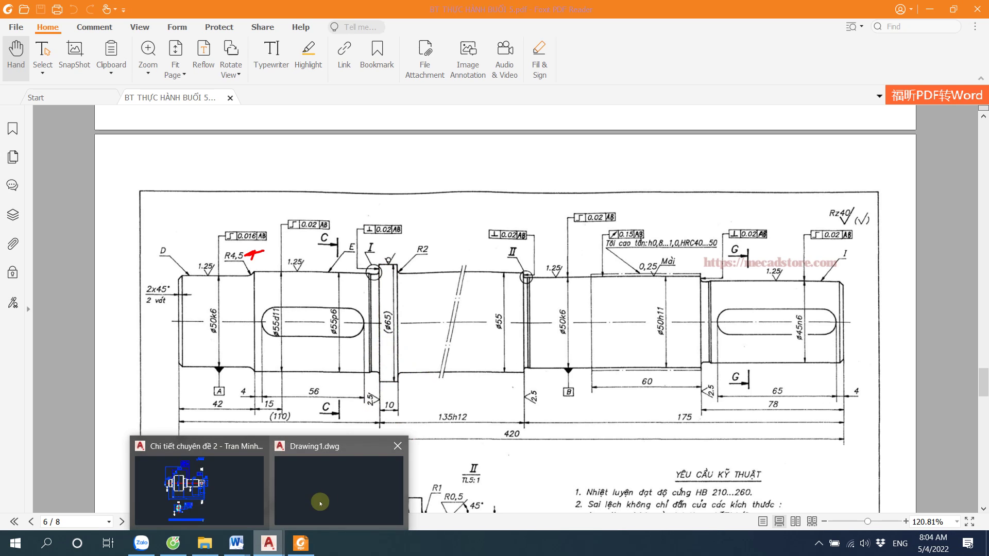
click(320, 502)
Add a third cylinder section 10 long with diameter 65, then return to the PDF
click(262, 104)
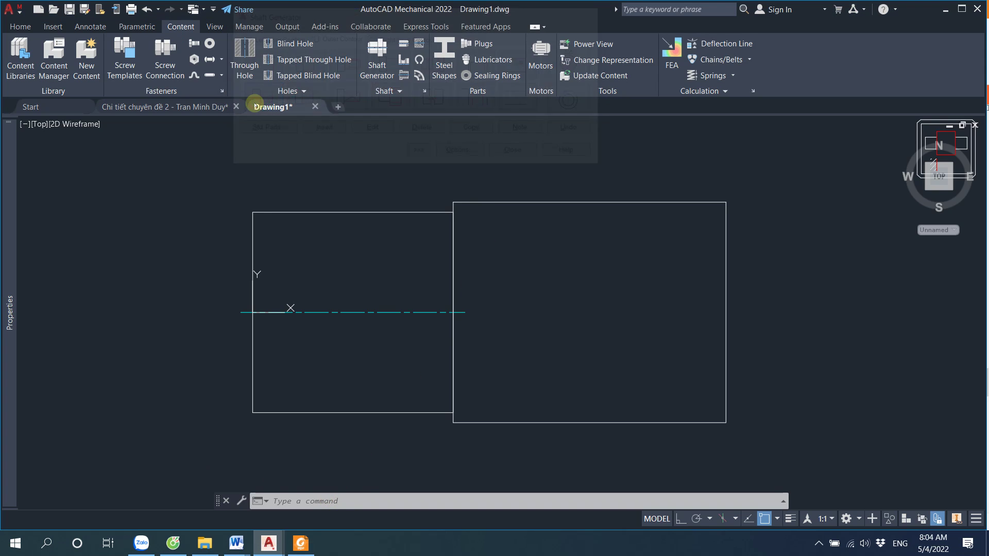
text(10)
key(Return)
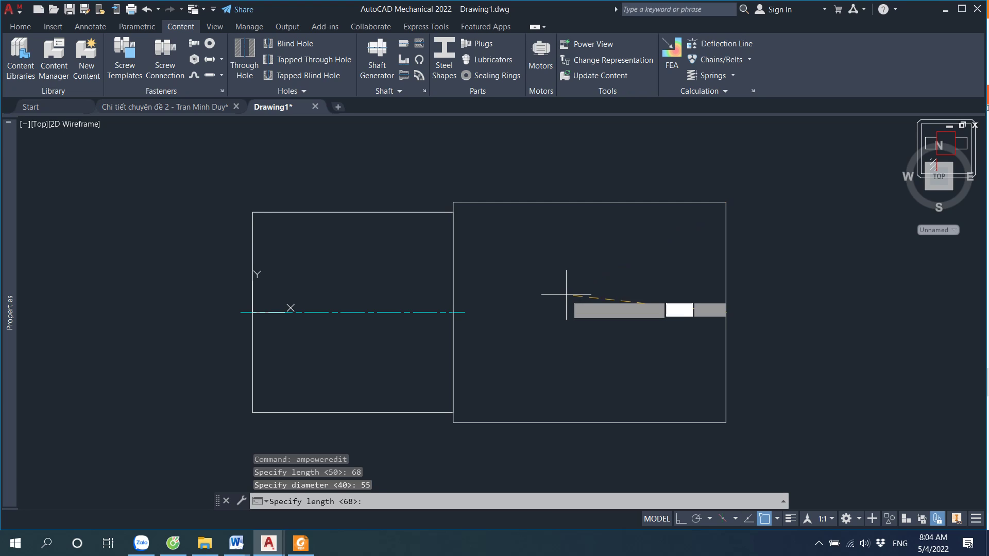
text(65)
key(Return)
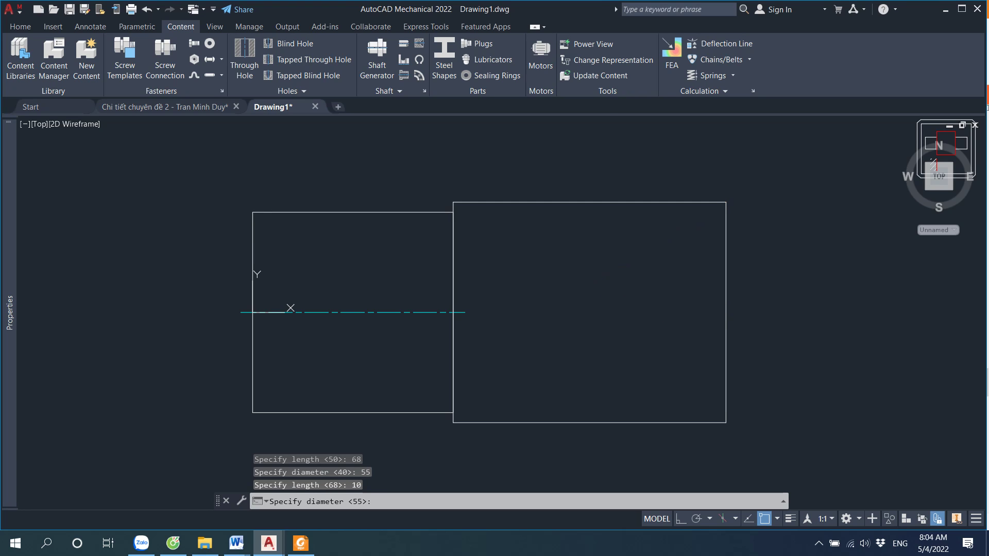
click(300, 543)
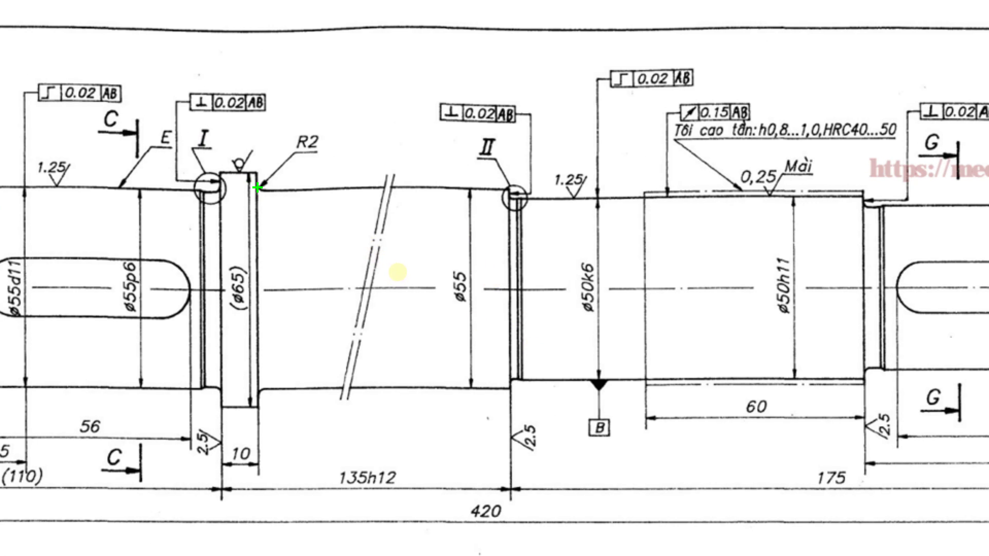
Mark the ø55 section on the reference PDF and note its 125 length
drag(256, 187, 494, 374)
drag(255, 189, 511, 388)
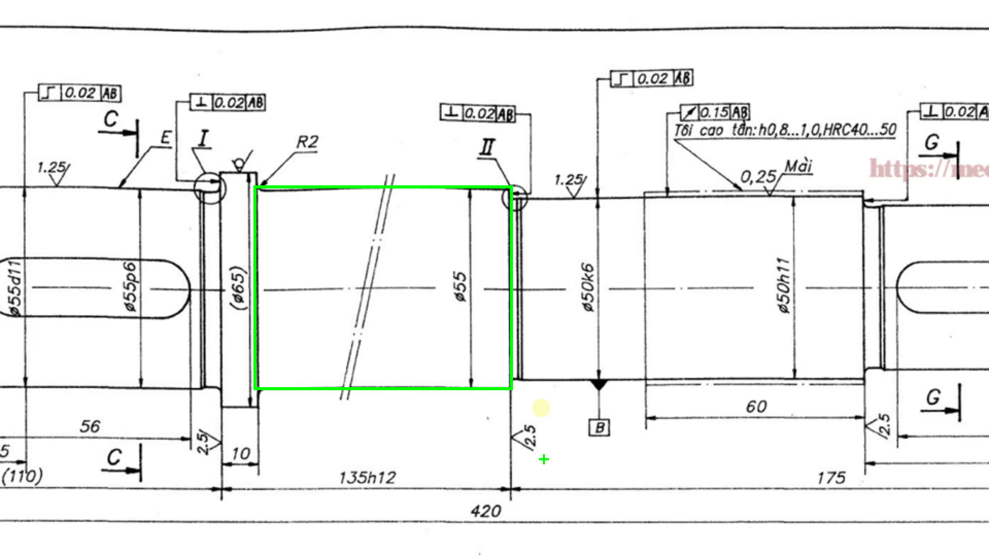
double_click(462, 379)
text(125)
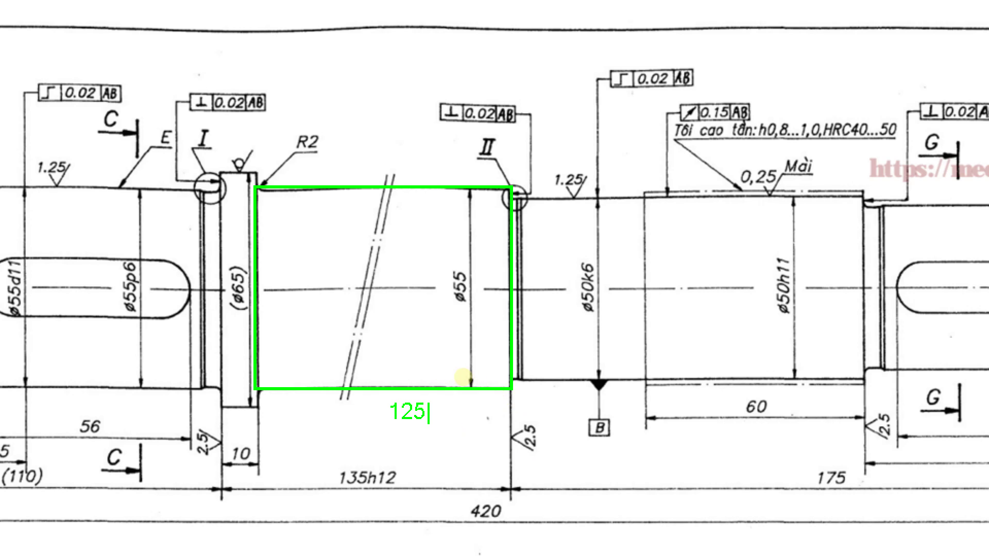
key(Escape)
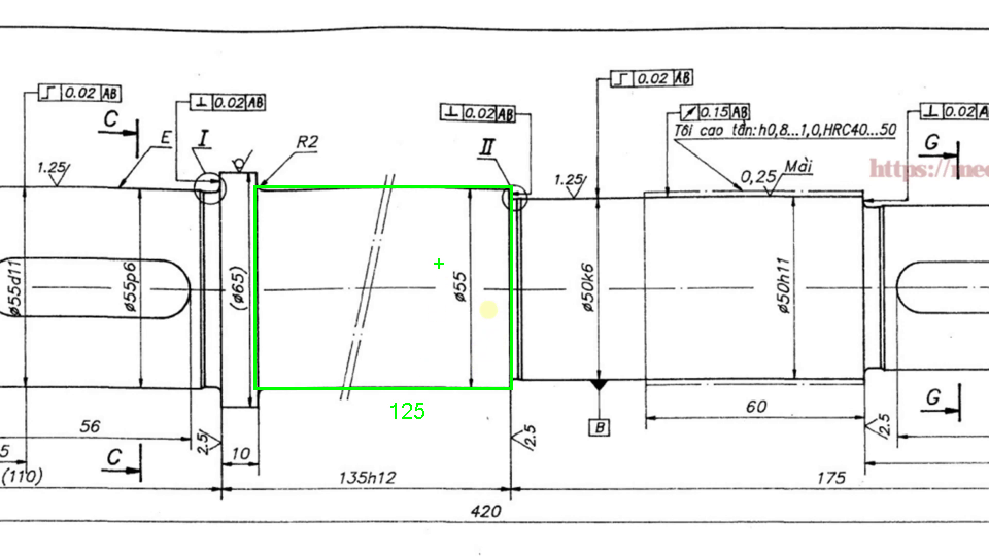
mouse_move(438, 258)
ctrl+mouse_down()
mouse_move(503, 328)
mouse_move(494, 331)
ctrl+mouse_up()
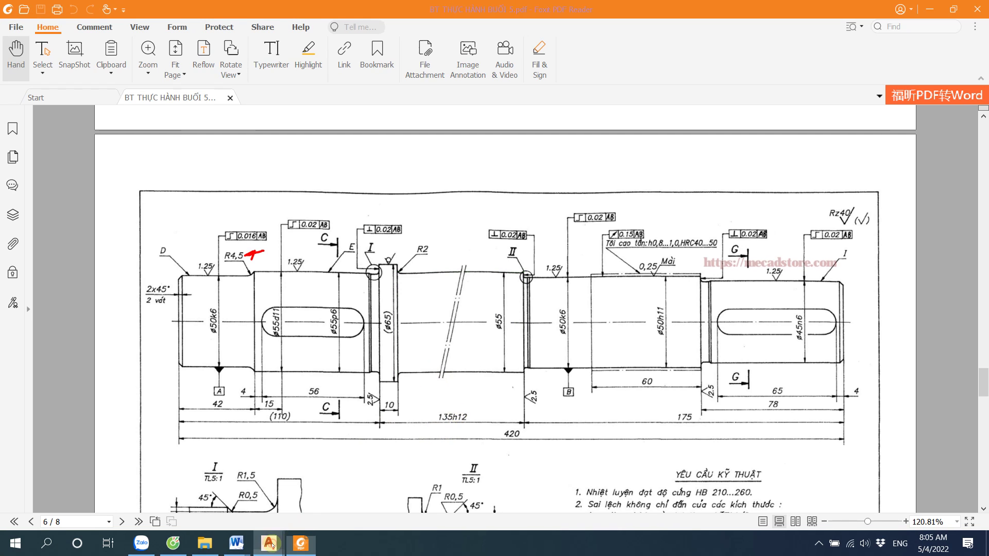
Add a 125-long ø55 cylinder section to the shaft and close the Shaft Generator
click(320, 502)
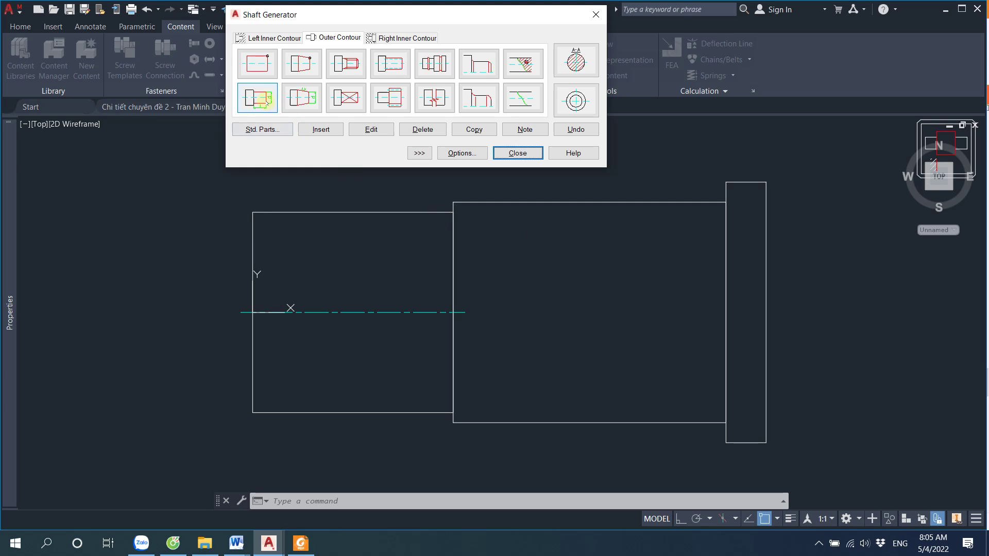
click(262, 100)
text(1)
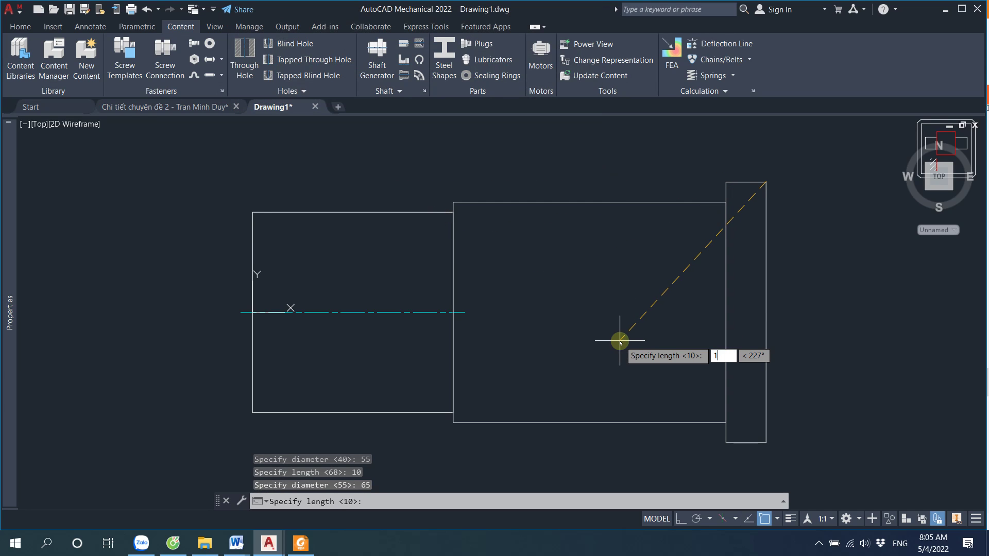
text(25)
key(Return)
text(55)
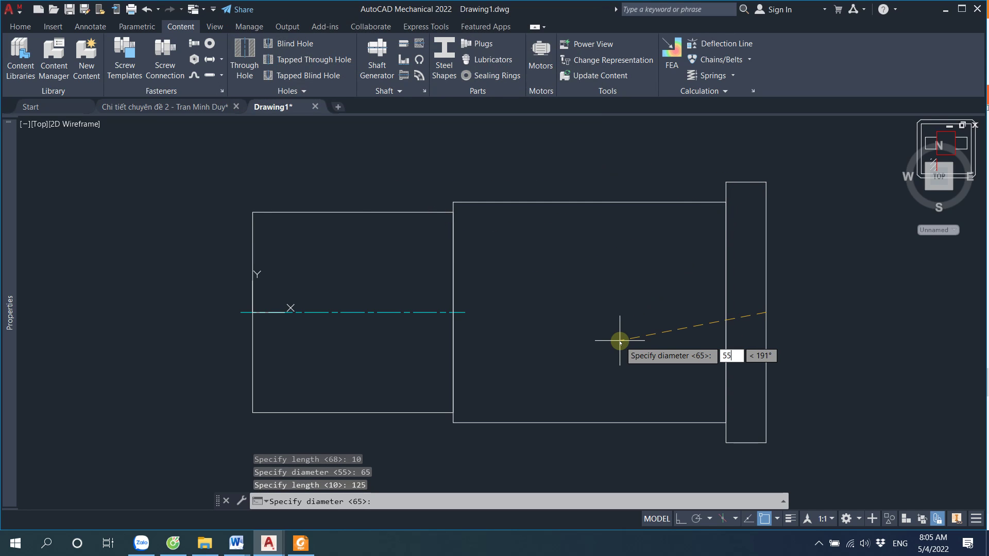
key(Return)
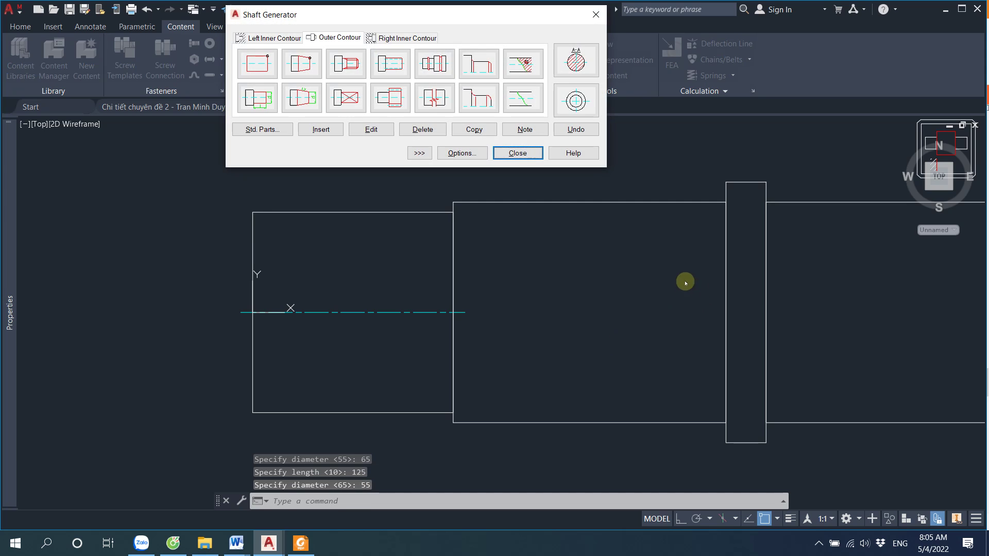
click(518, 153)
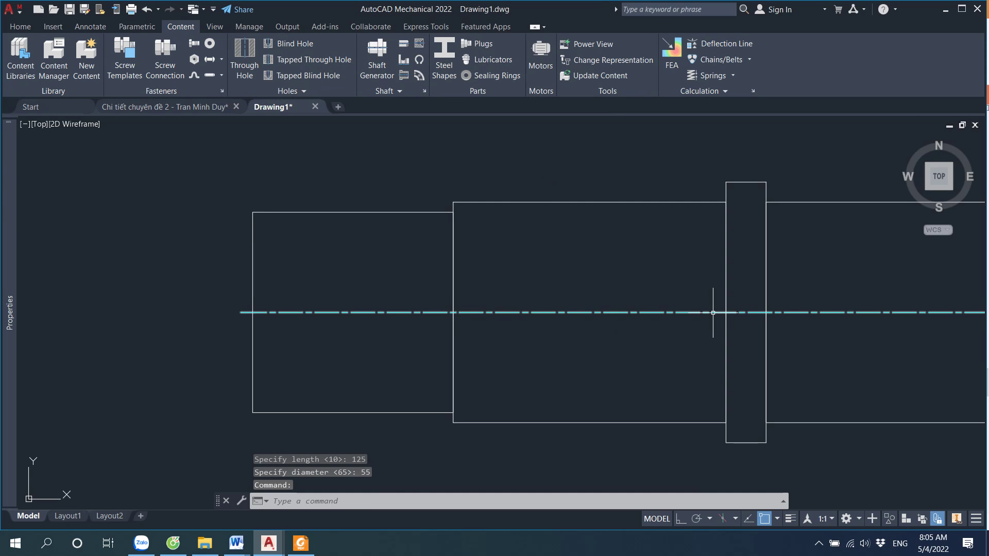
Pan to the shaft's right end, reopen the shaft for editing, and return to the reference PDF
right_click(709, 252)
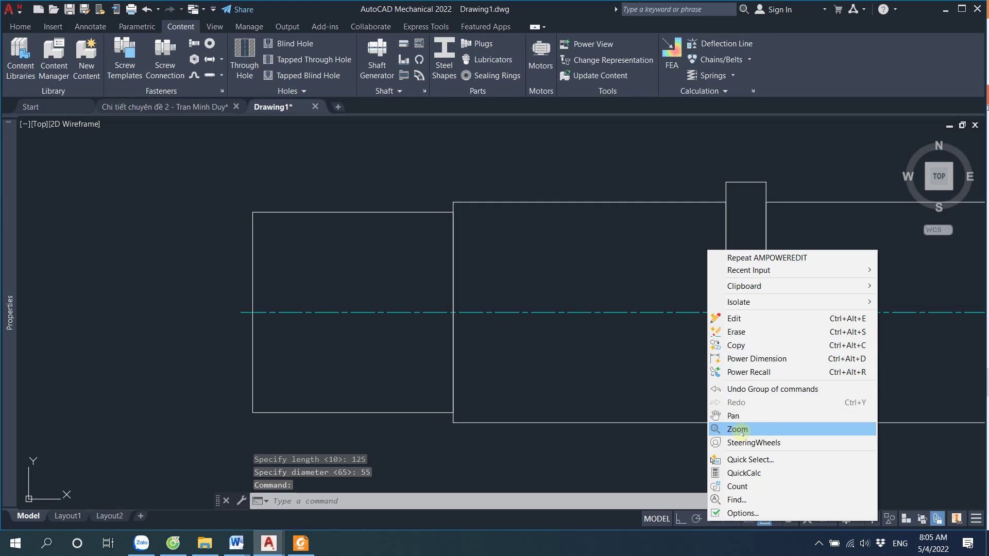
click(733, 415)
mouse_move(784, 341)
mouse_down()
mouse_move(561, 325)
mouse_move(137, 349)
mouse_move(144, 338)
mouse_up()
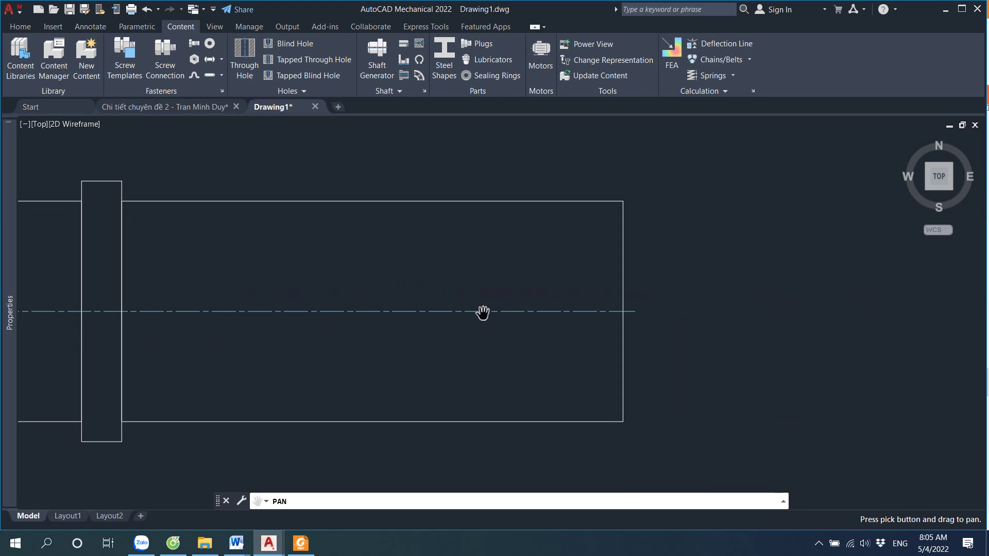
key(Escape)
double_click(527, 312)
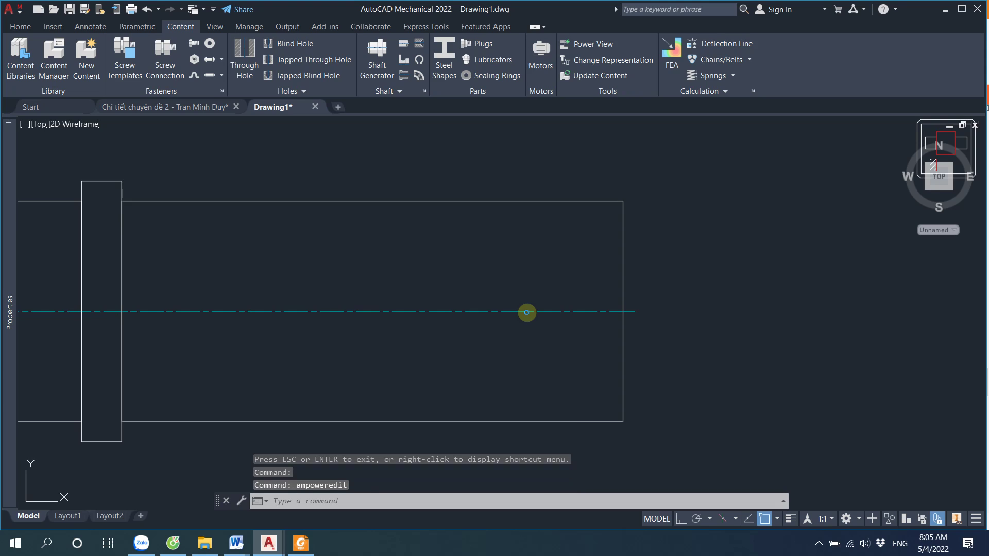
click(300, 544)
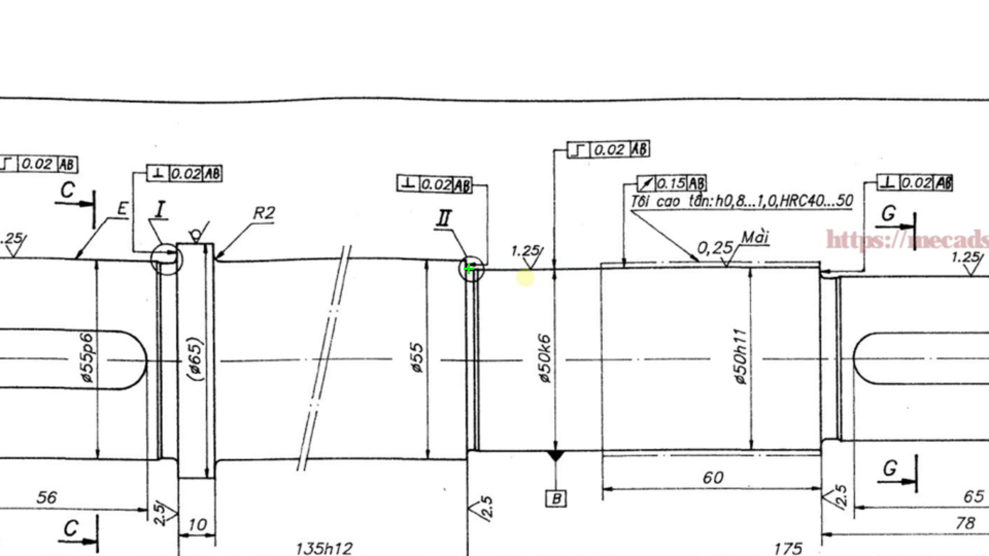
Mark the 97-long section after detail II on the reference PDF
drag(466, 268, 795, 438)
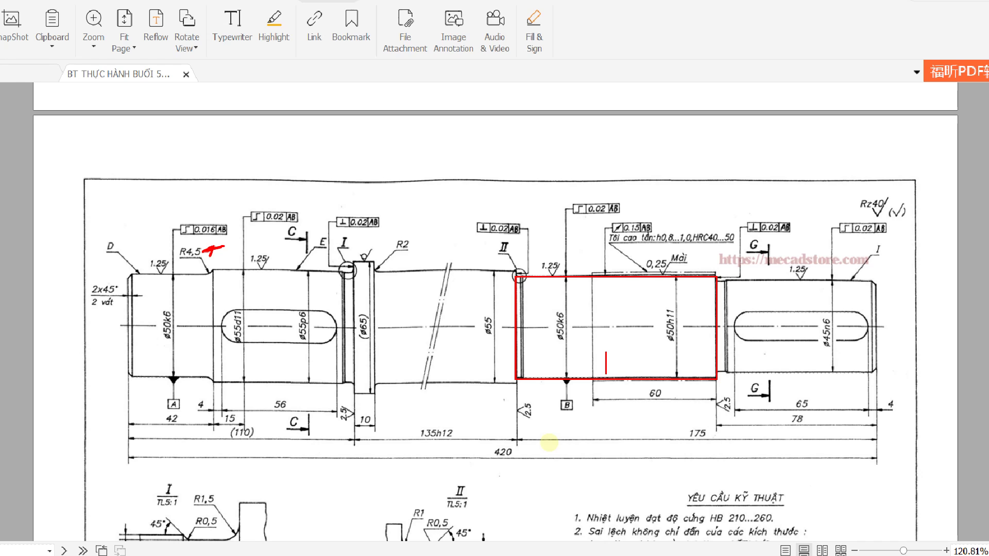
text(97)
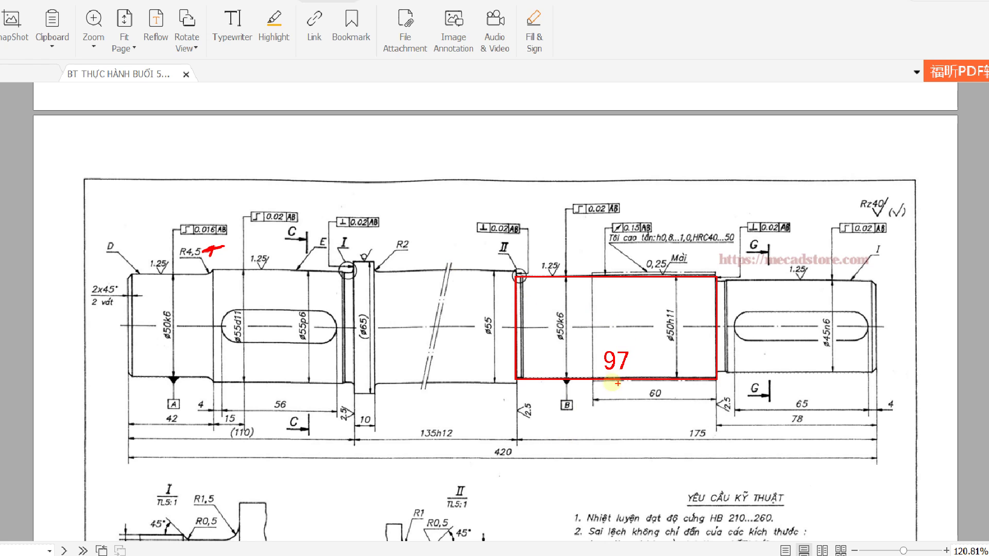
key(Escape)
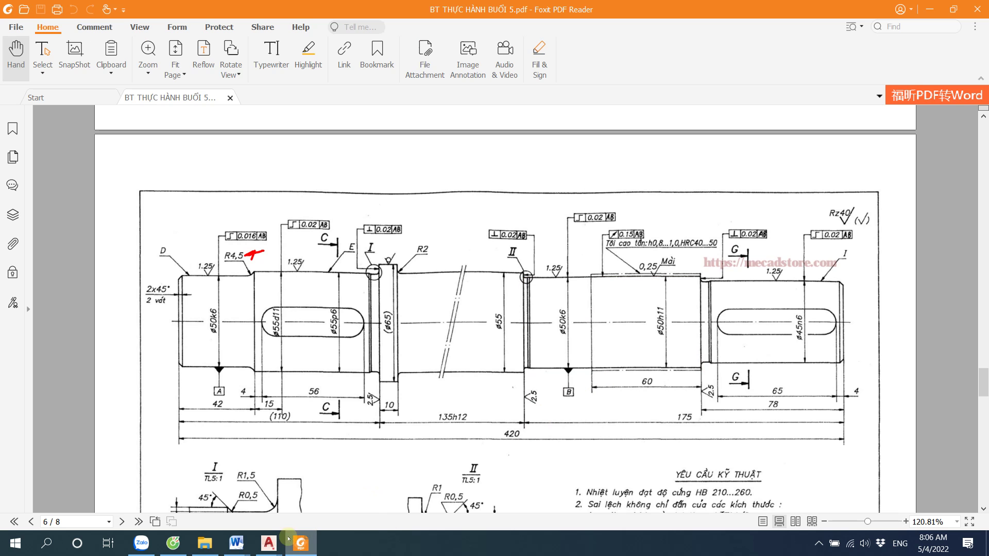
Add a 97-long ø50 cylinder section, close the Shaft Generator, and zoom out
click(329, 471)
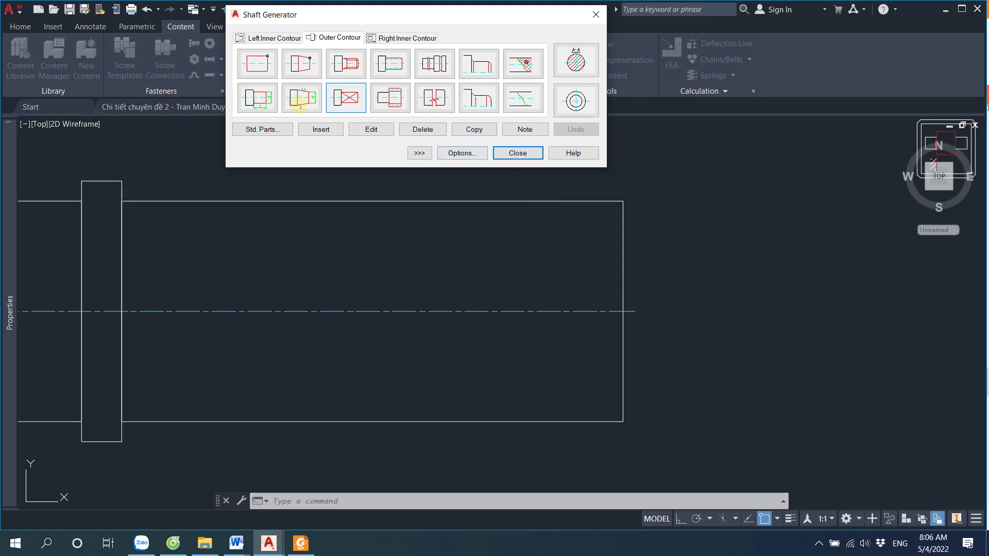
click(260, 99)
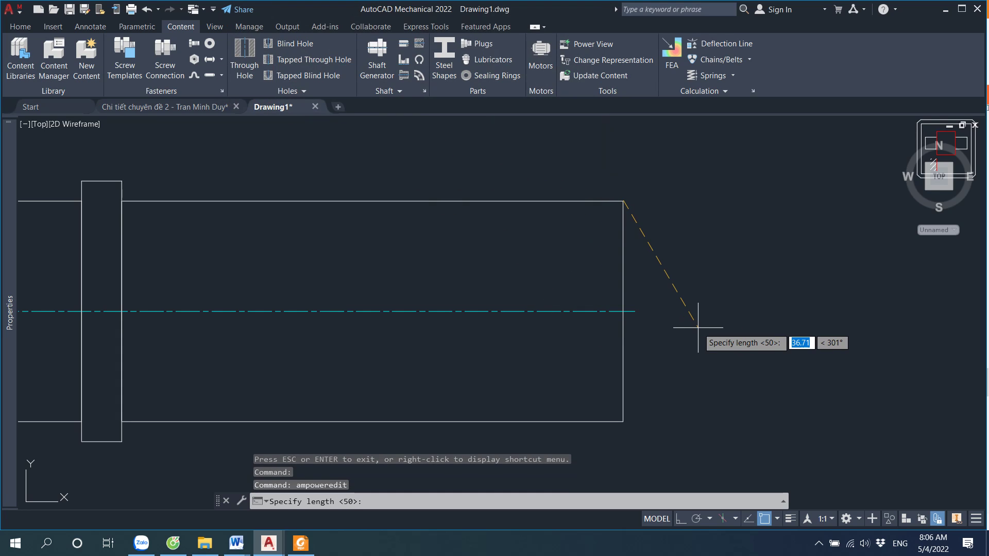
text(97)
key(Return)
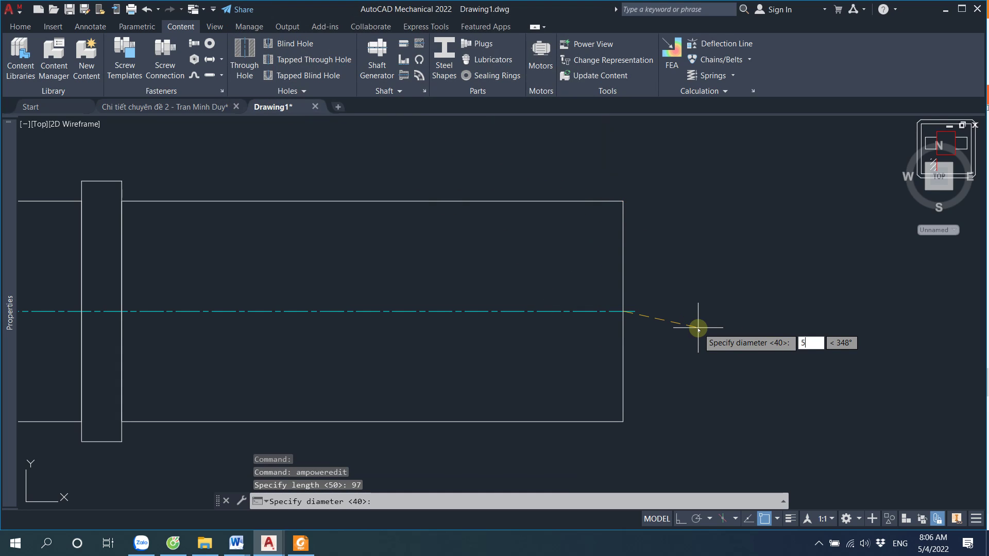
text(50)
key(Return)
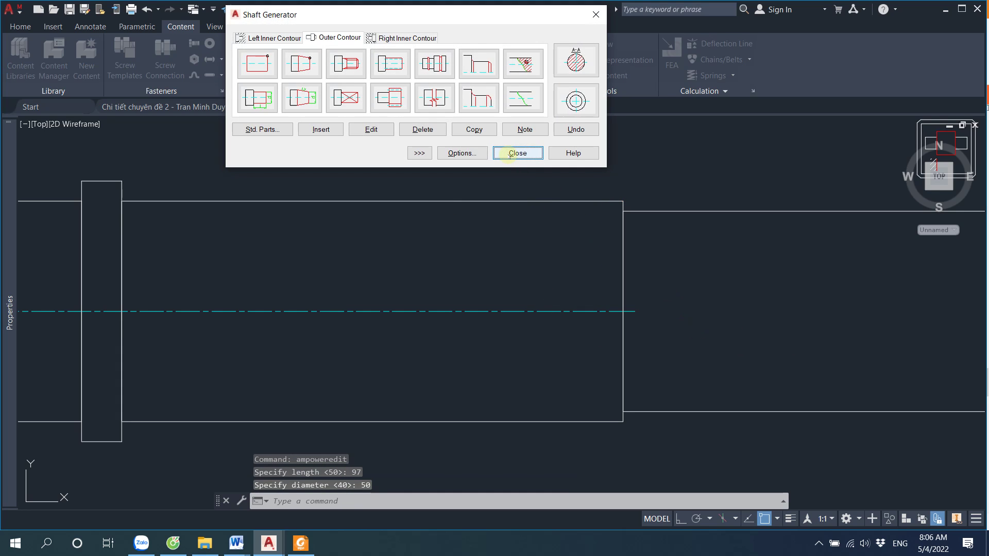
click(518, 153)
scroll(624, 309, down, 4)
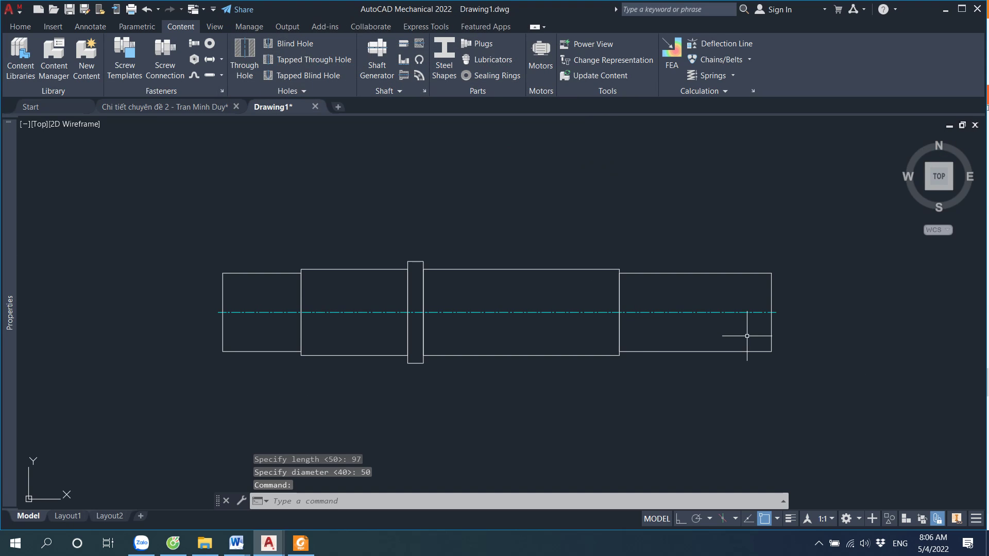
Reopen the shaft and add a final 78-long ø45 cylinder section
double_click(765, 312)
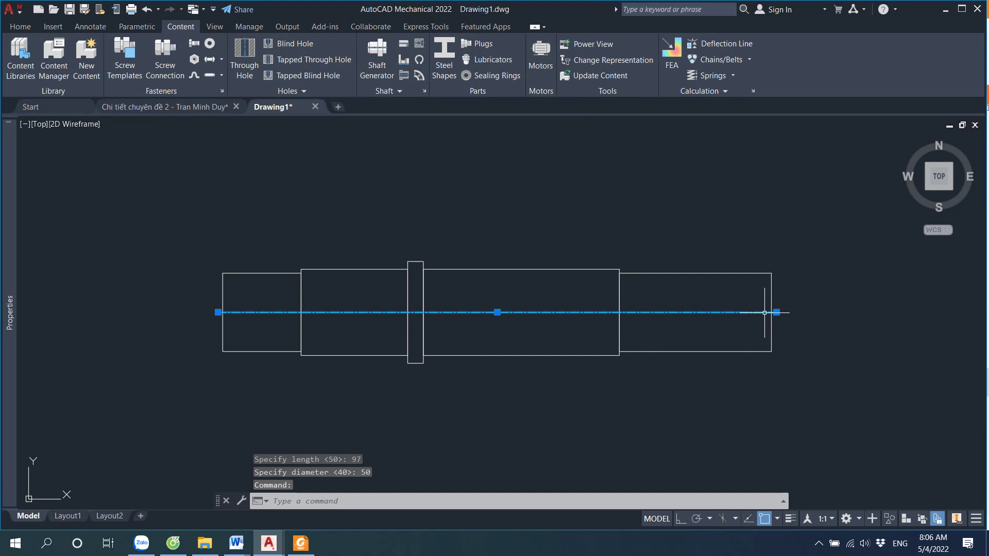
click(301, 544)
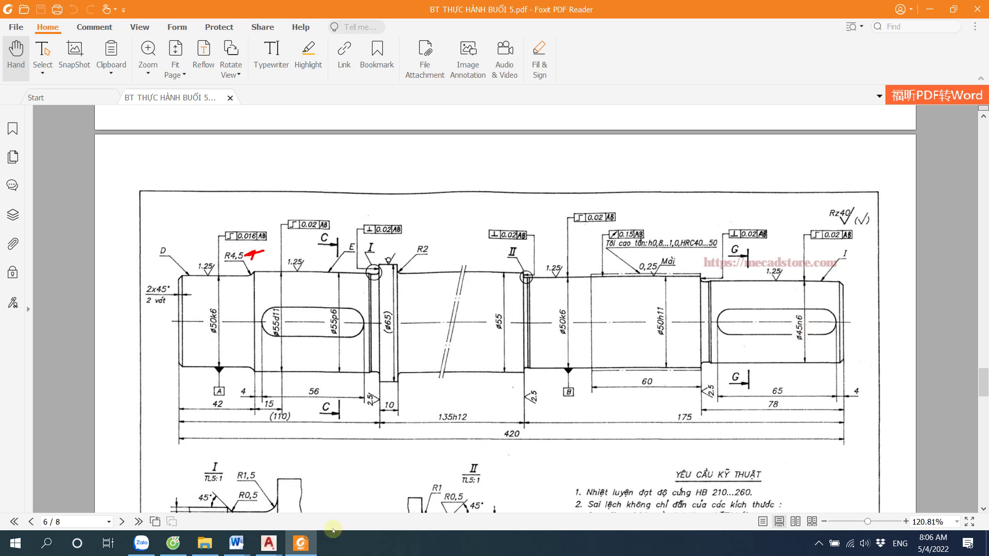
click(290, 489)
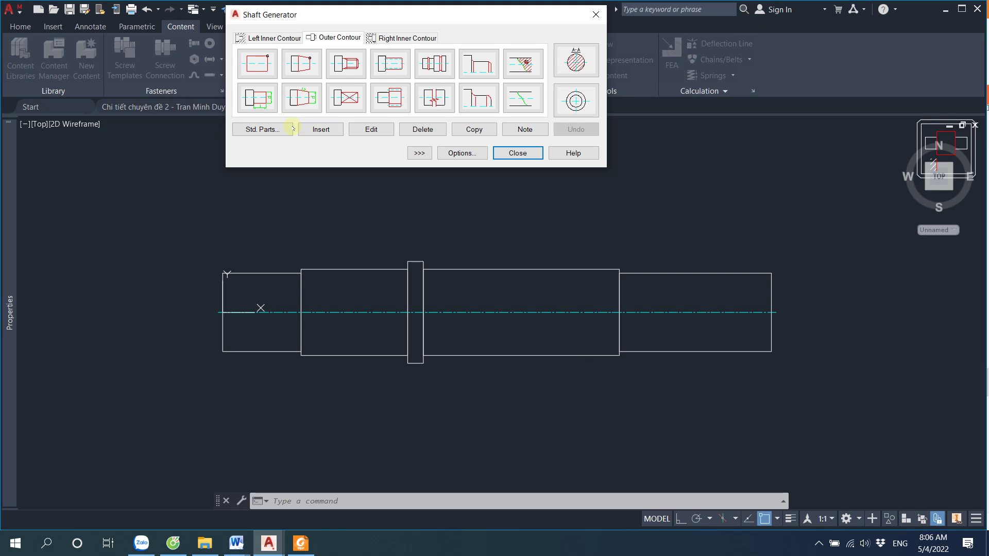
click(256, 96)
text(78)
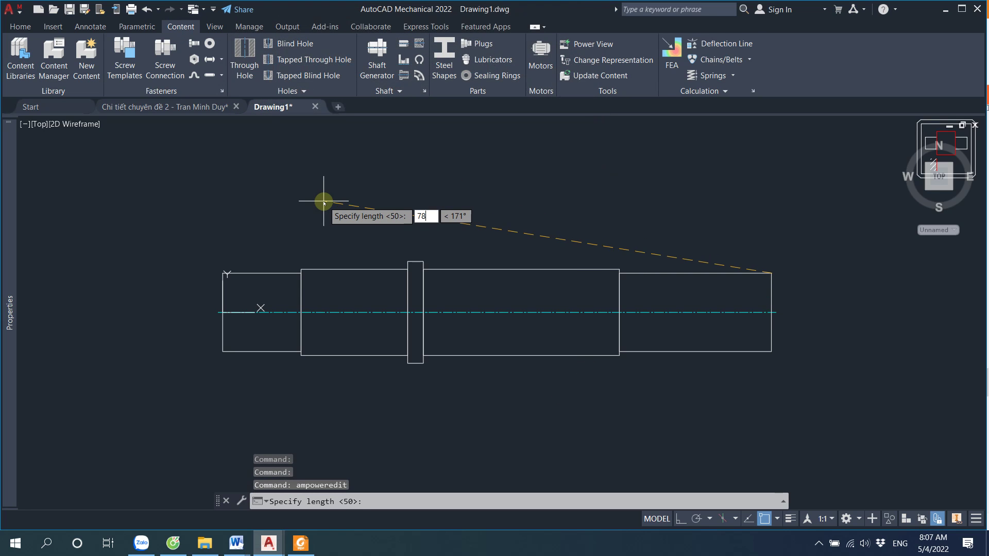
key(Return)
text(45)
key(Return)
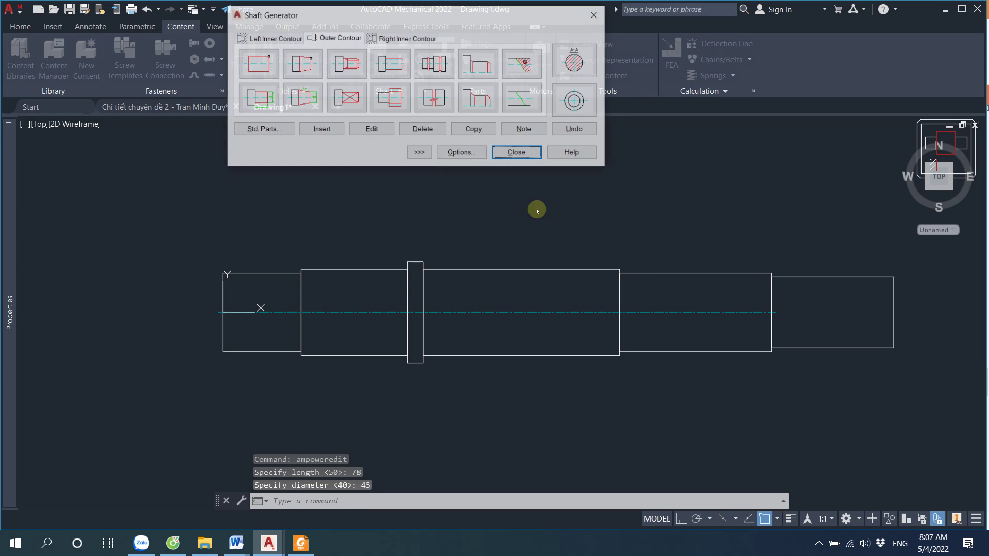
click(518, 153)
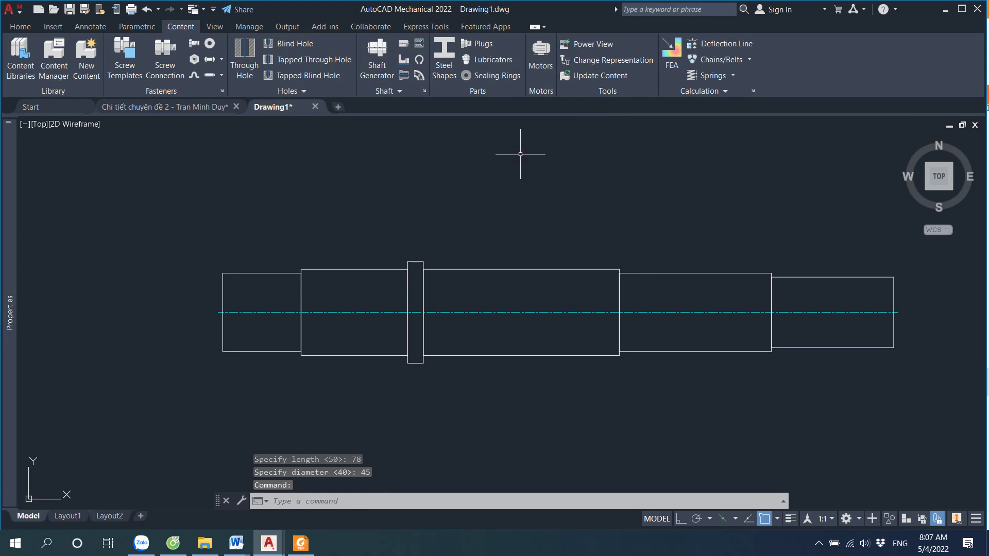
Pan the shaft view, then check the 2x45° chamfer note in the reference PDF
right_click(721, 238)
click(742, 401)
drag(665, 330, 575, 308)
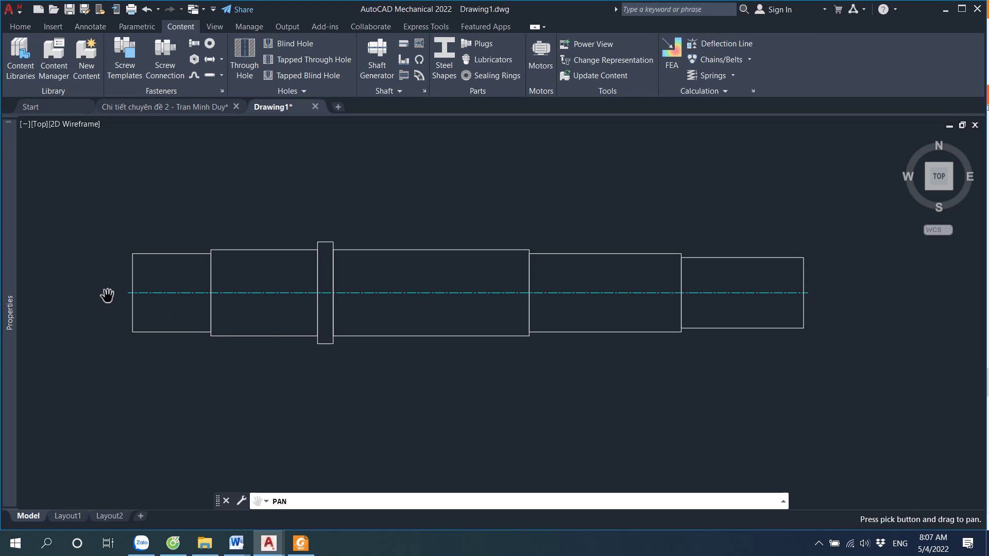
key(Escape)
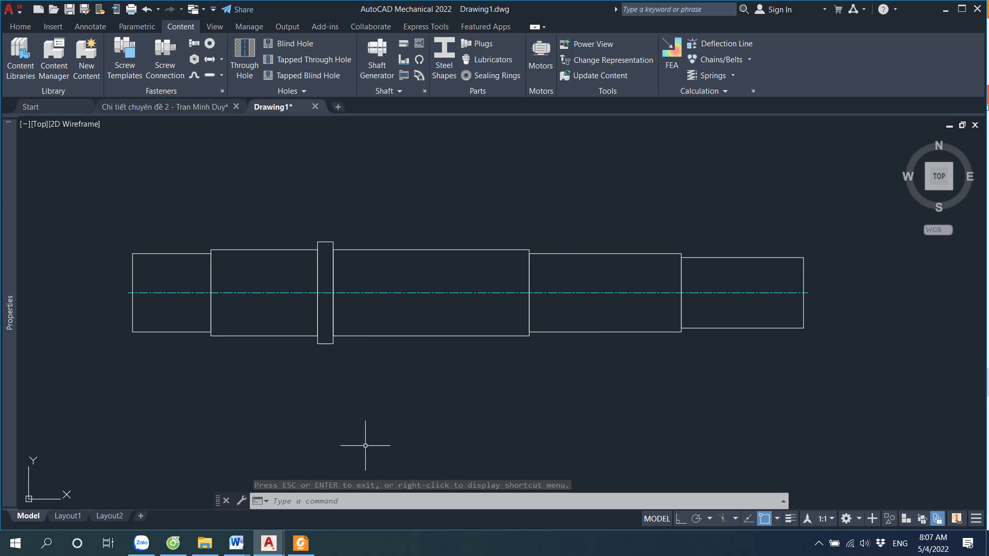
click(302, 543)
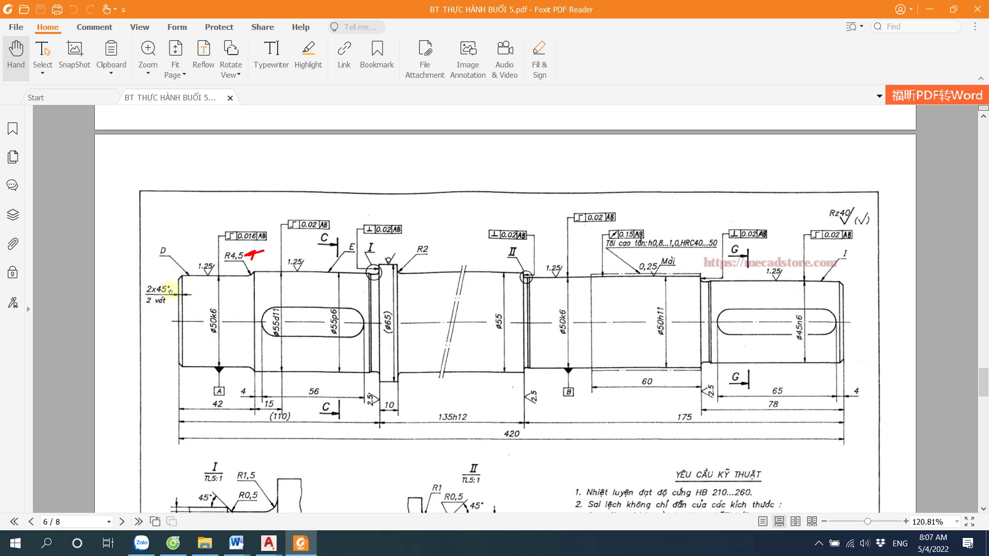
Chamfer the shaft's left end at 2 mm × 45° and close the Shaft Generator
click(929, 8)
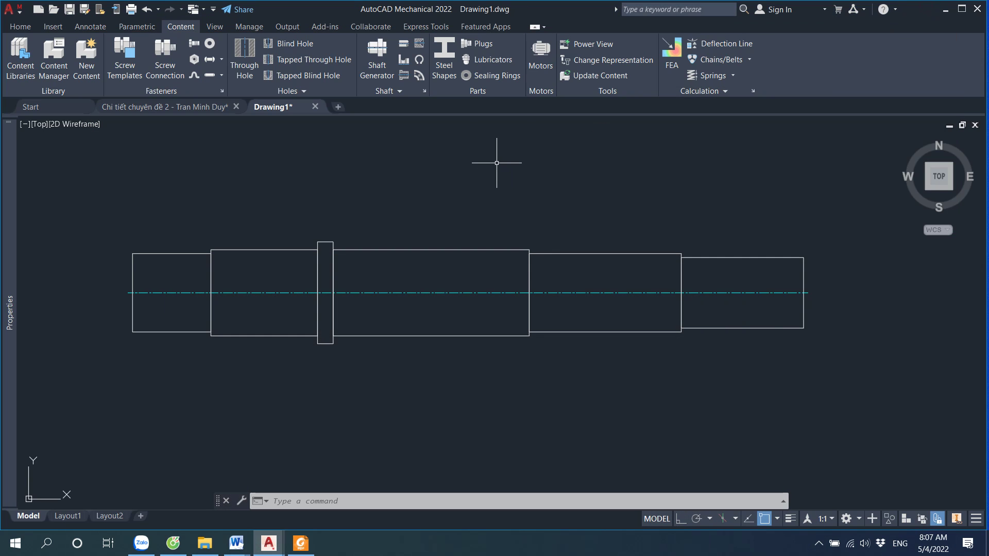
click(457, 292)
double_click(457, 292)
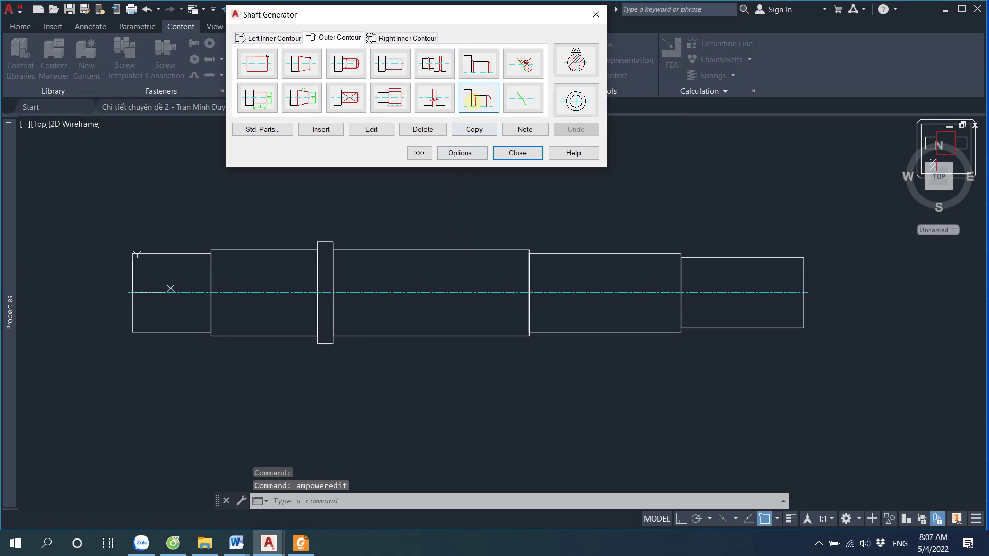
click(482, 67)
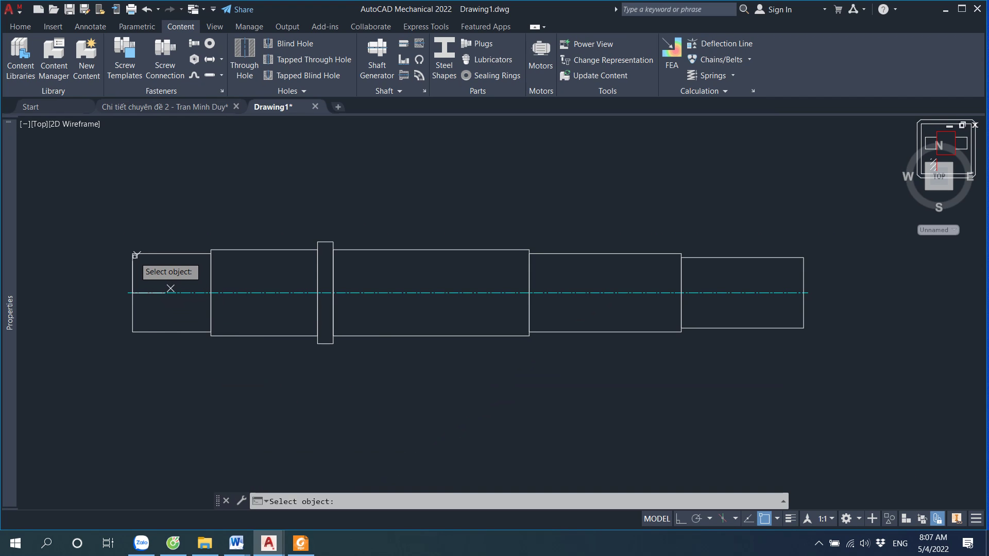
scroll(135, 255, up, 4)
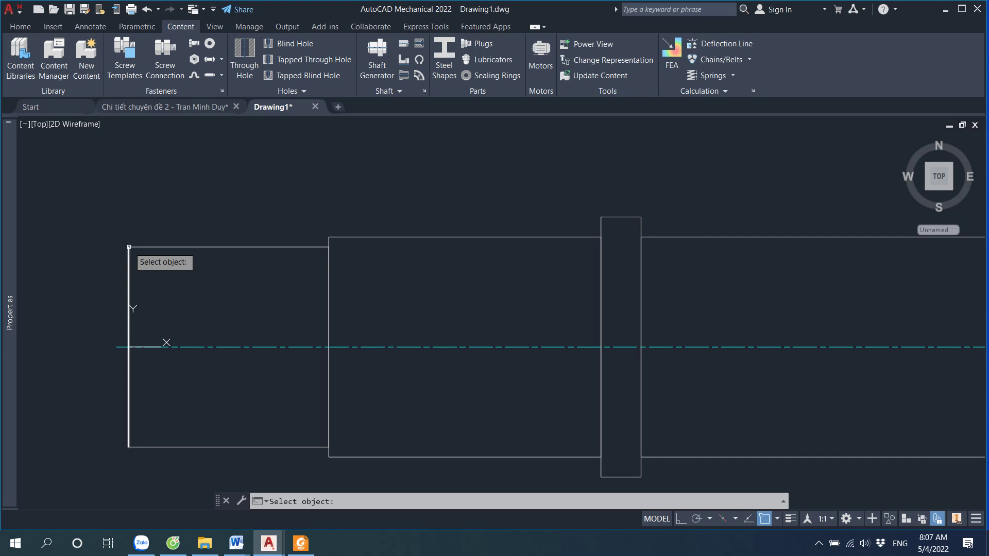
click(129, 247)
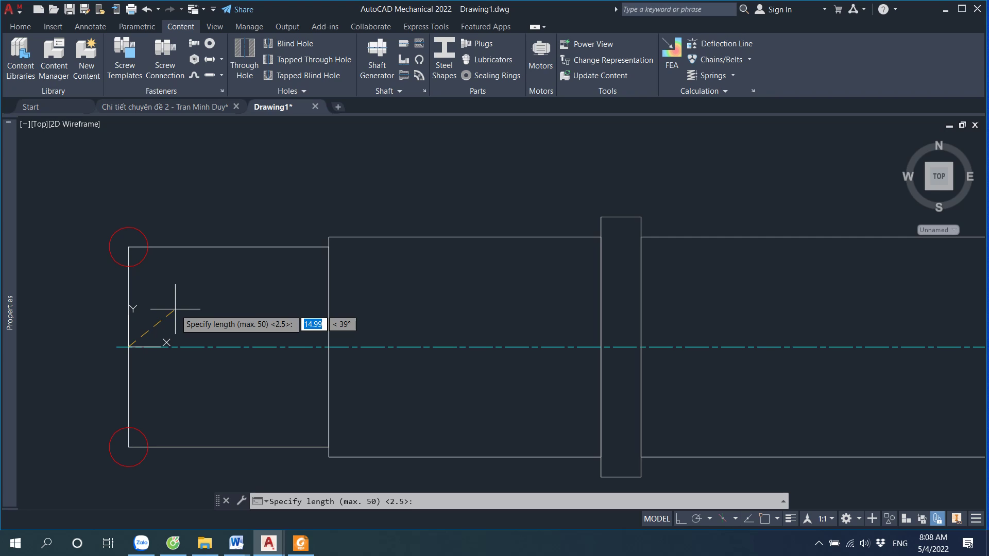
text(2)
key(Return)
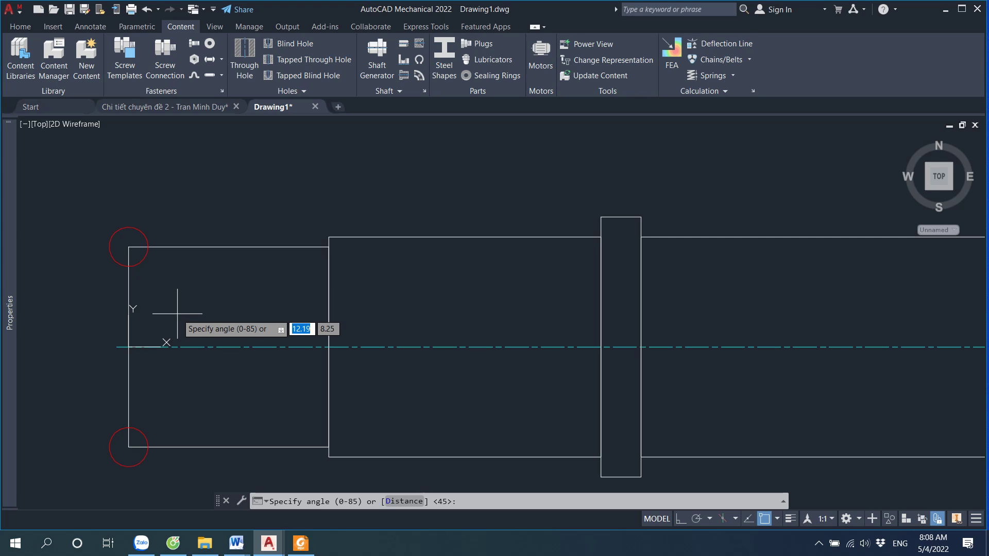
text(45)
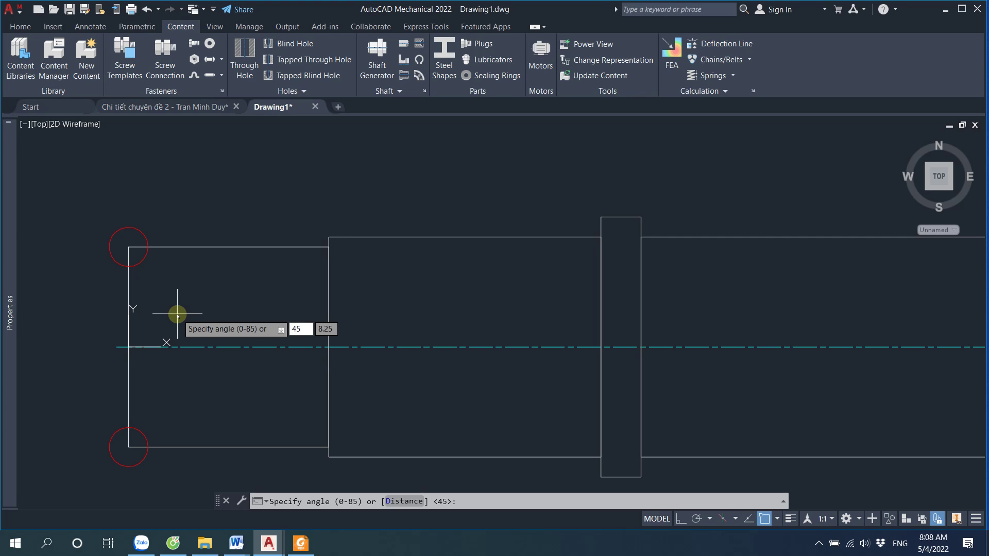
key(Return)
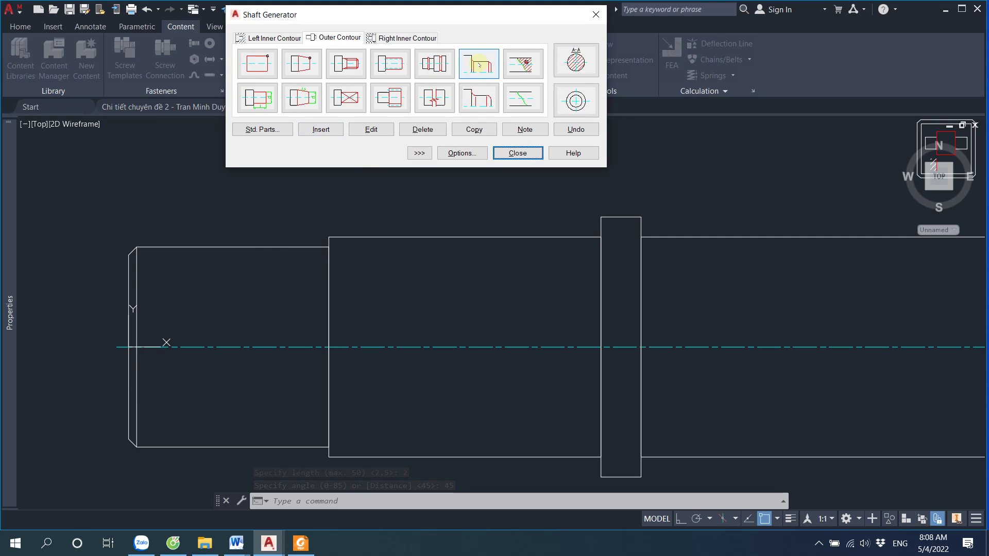
click(478, 65)
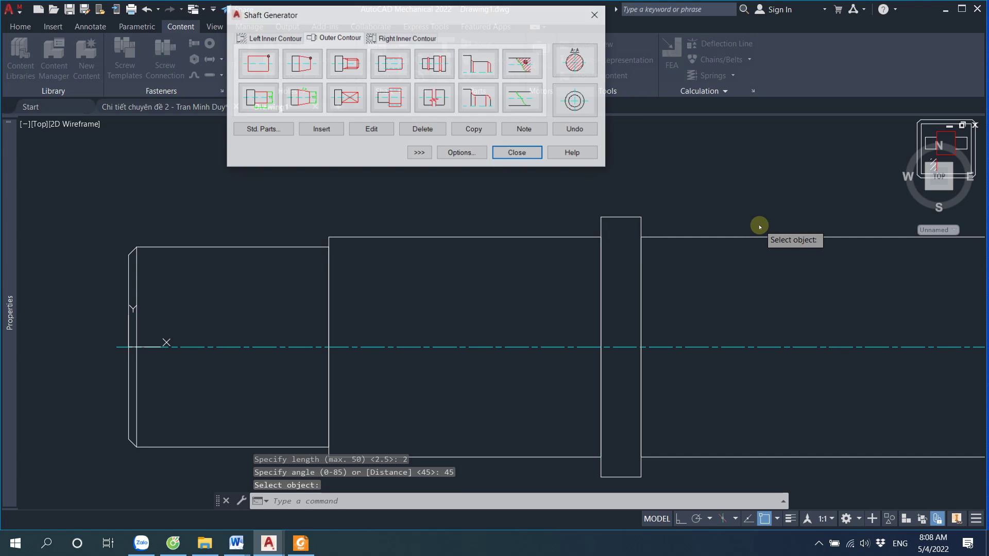
click(516, 153)
scroll(597, 242, down, 5)
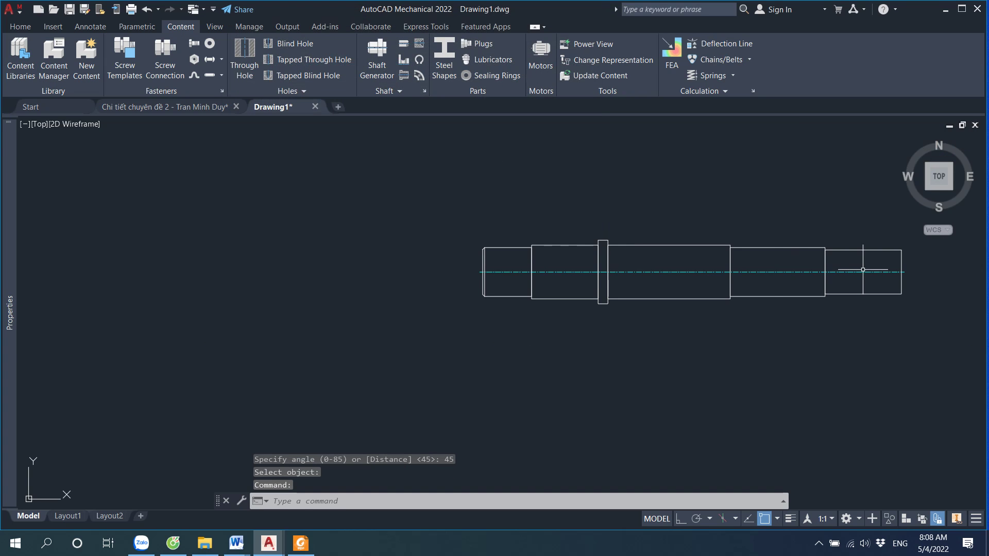
Add a matching 2 × 45° chamfer to the shaft's right end, then return to the reference PDF
scroll(871, 267, down, 3)
scroll(757, 274, up, 5)
scroll(719, 245, up, 3)
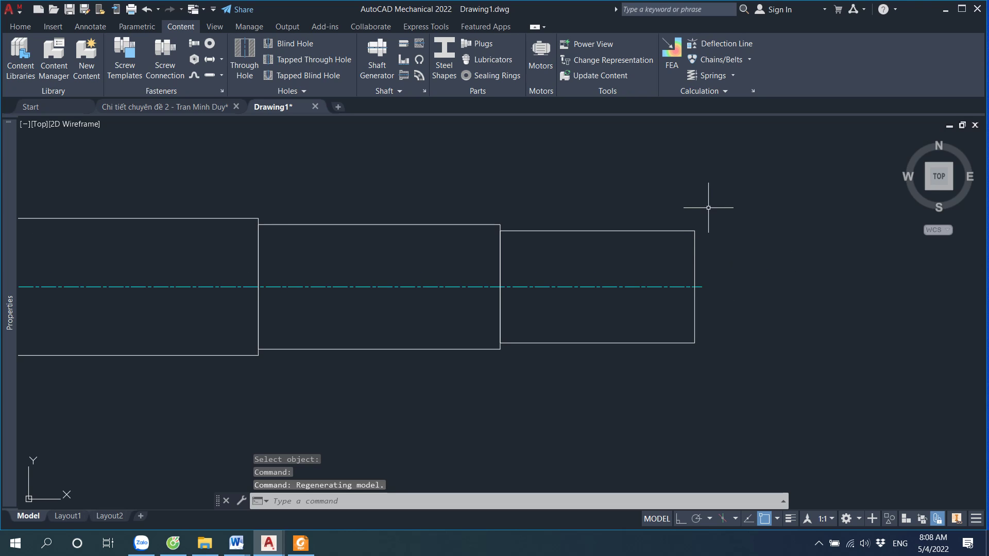
click(542, 287)
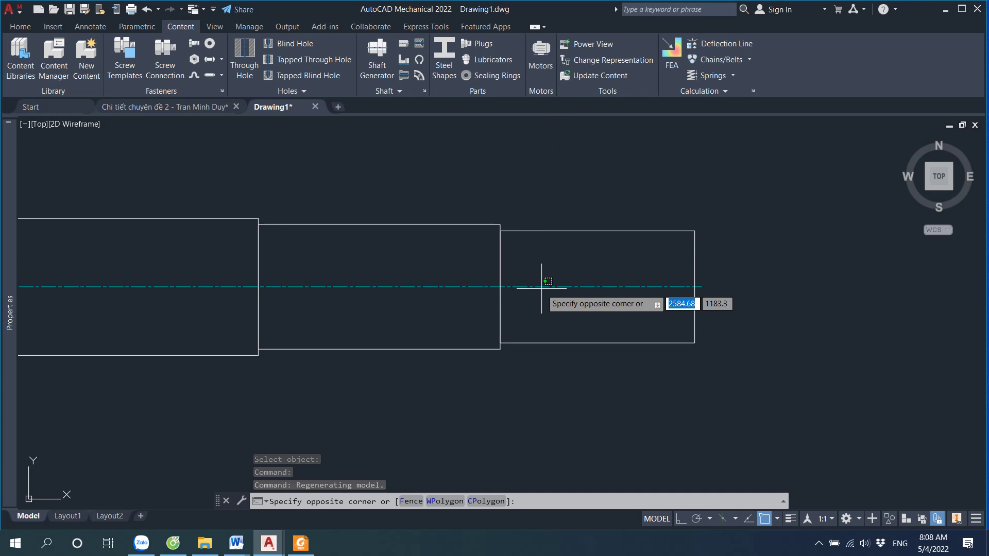
double_click(557, 287)
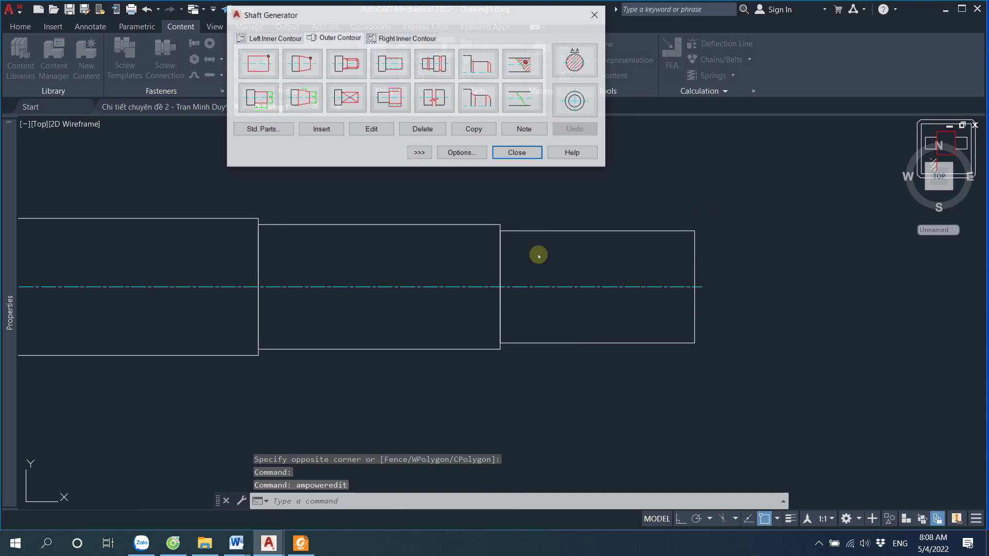
click(517, 152)
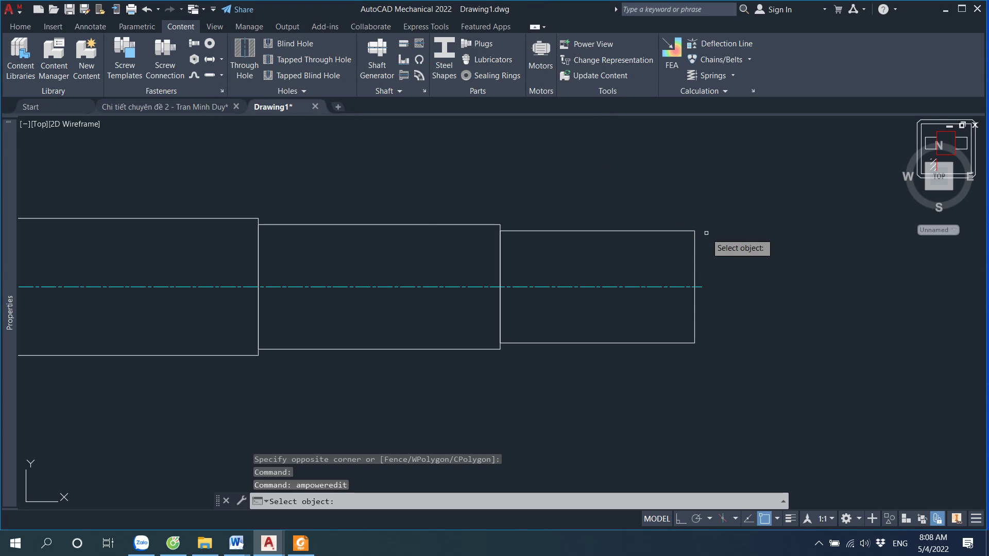
click(690, 230)
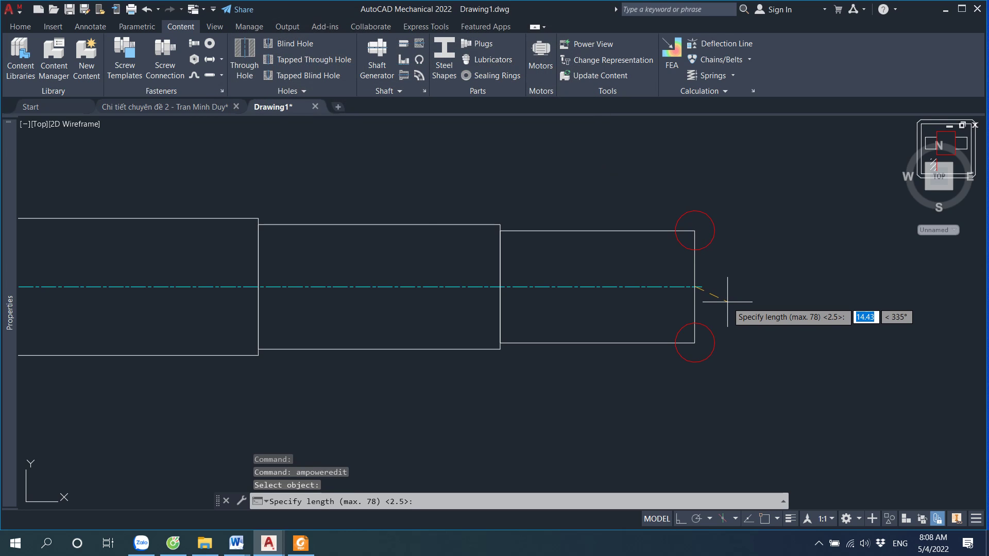
text(2)
key(Return)
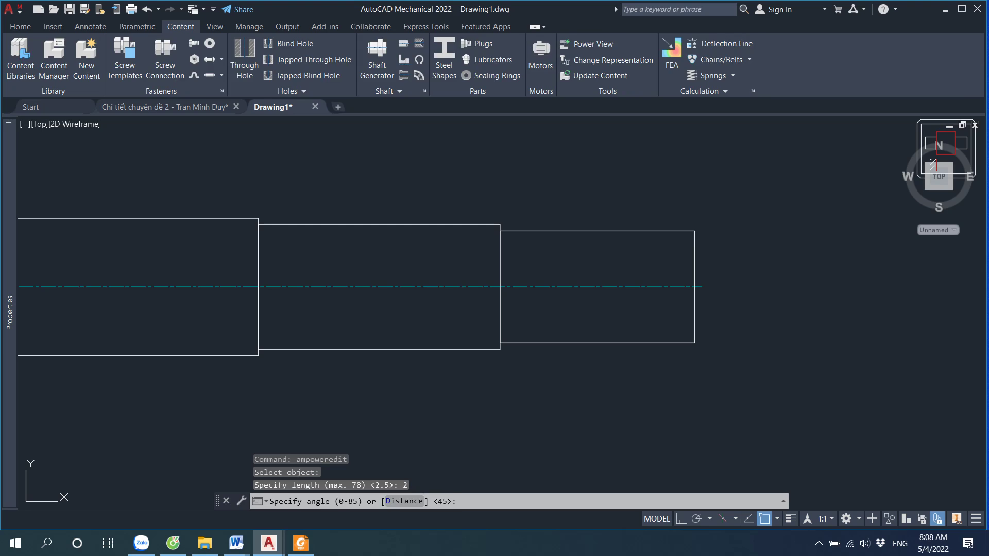
right_click(726, 303)
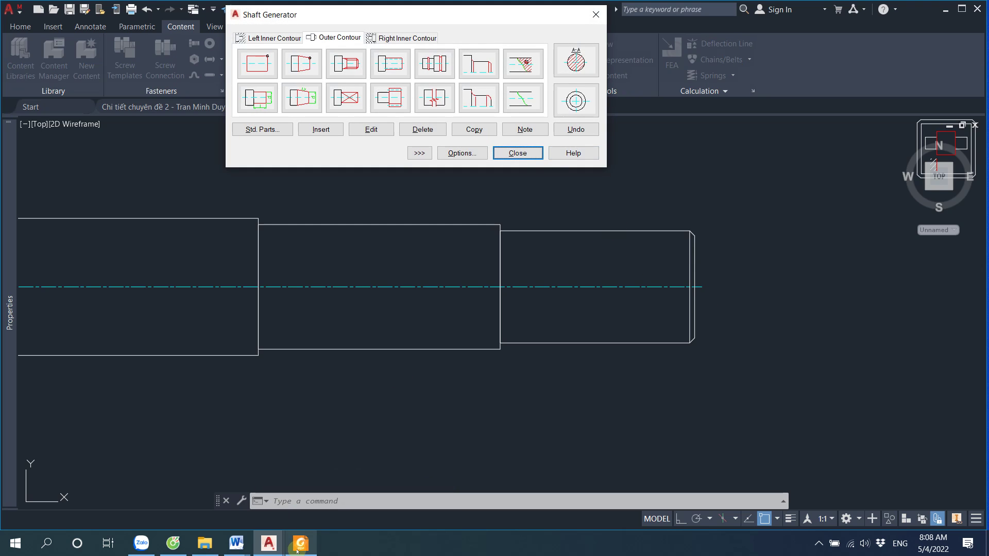
click(299, 547)
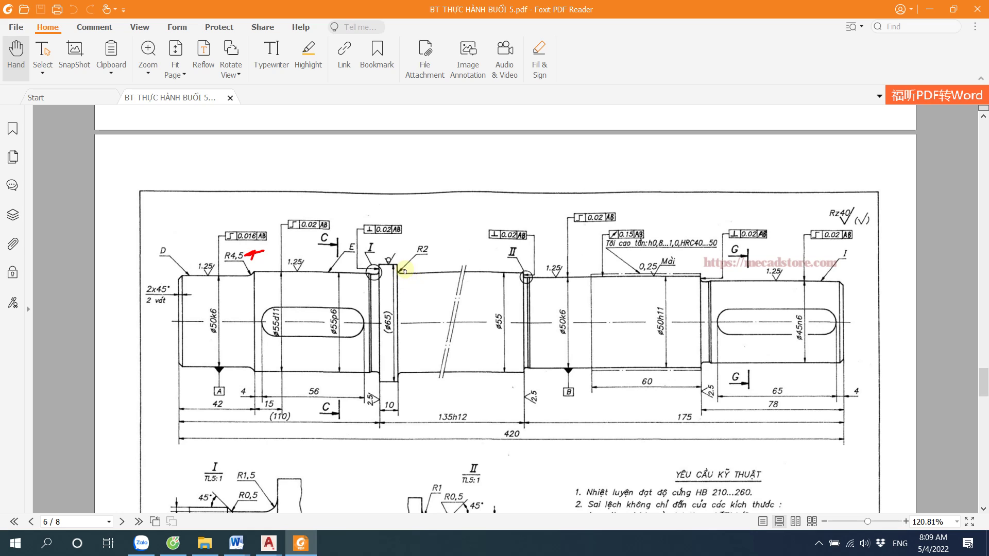
Return to Drawing1, close the Shaft Generator, and zoom to review the shaft
click(269, 543)
click(339, 485)
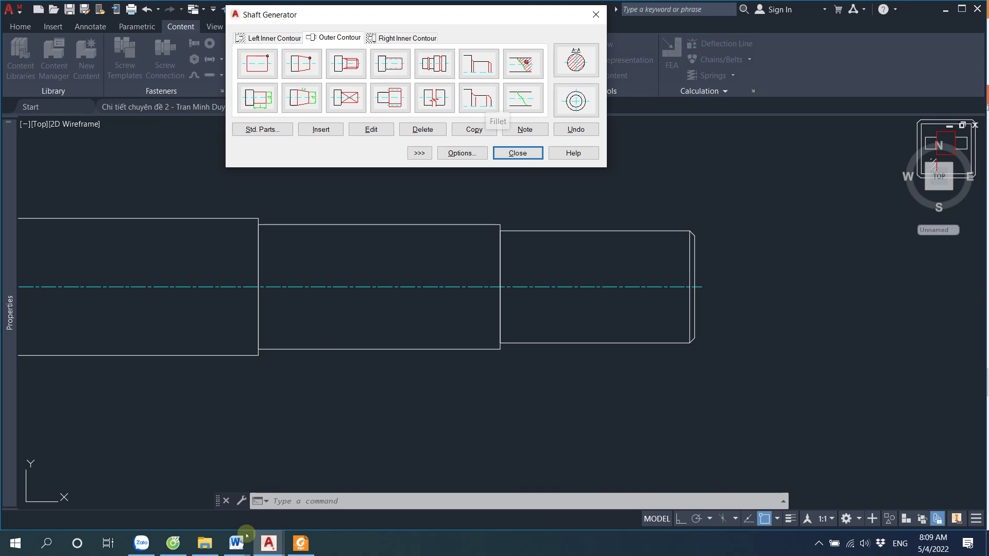
click(301, 543)
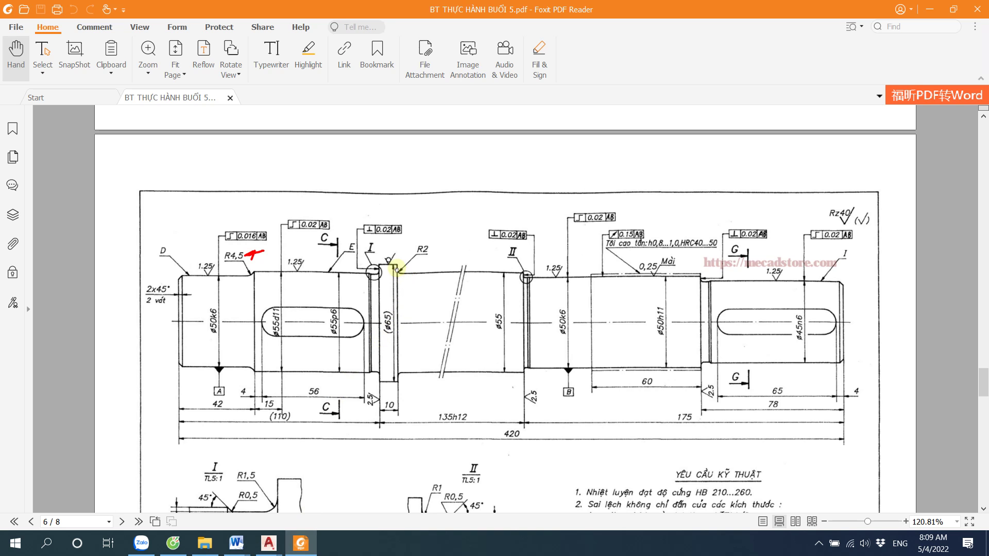
click(268, 544)
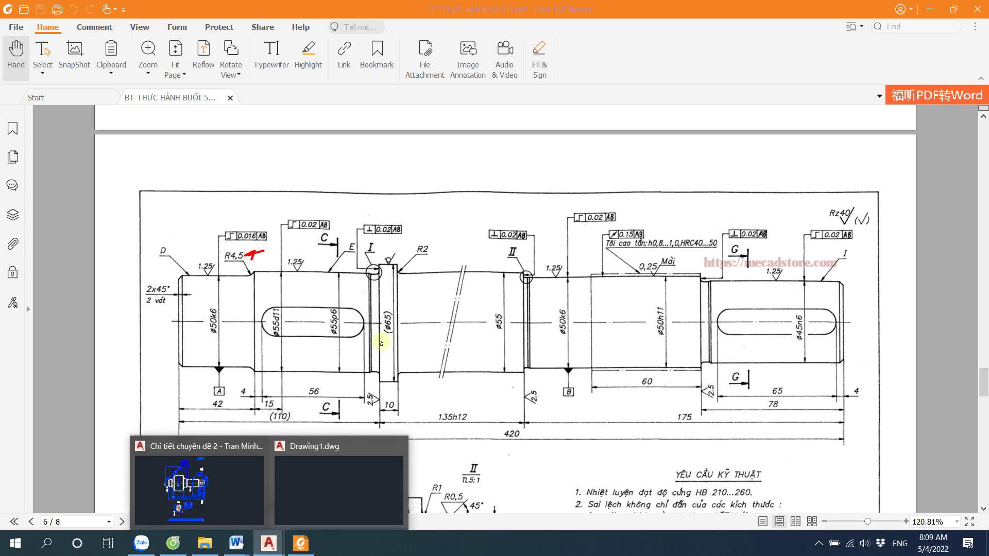
click(316, 484)
click(517, 153)
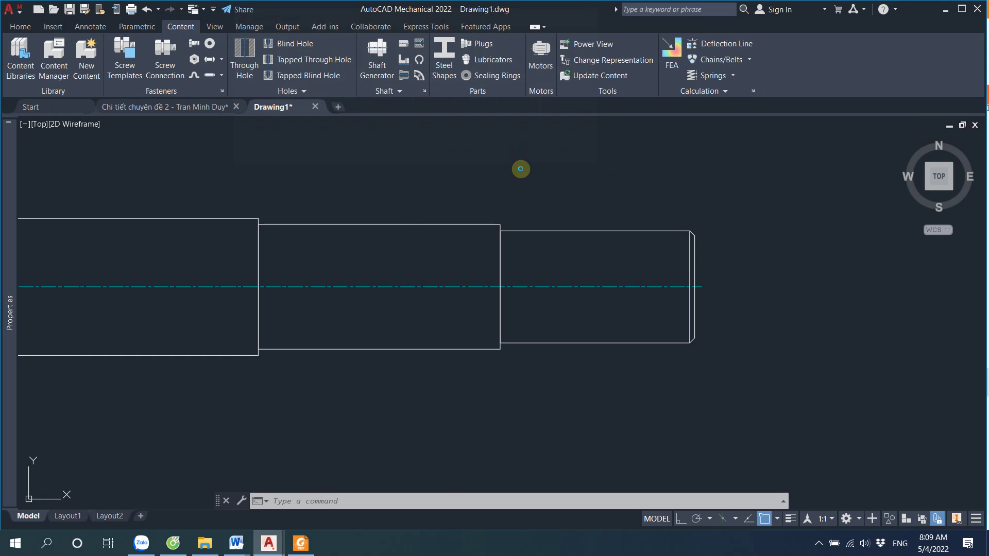
scroll(294, 245, down, 4)
scroll(294, 244, down, 2)
scroll(294, 245, up, 4)
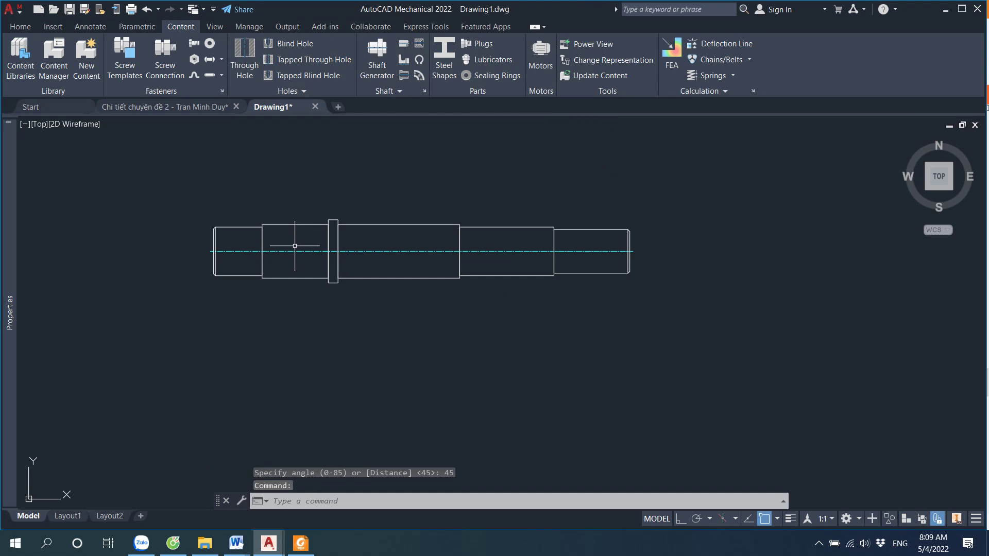
scroll(295, 246, up, 2)
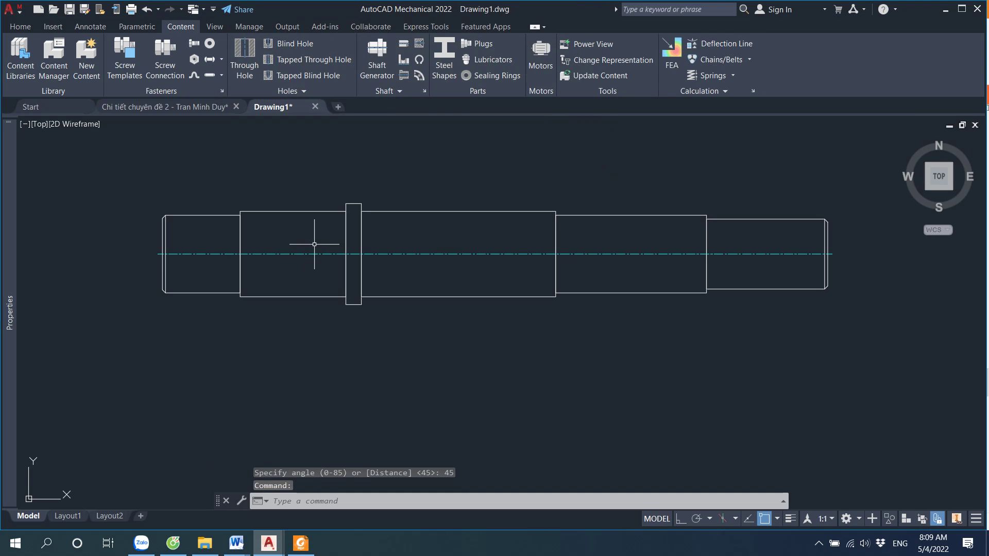
Round the collar shoulder with a radius 2 fillet, then check the reference PDF
double_click(386, 253)
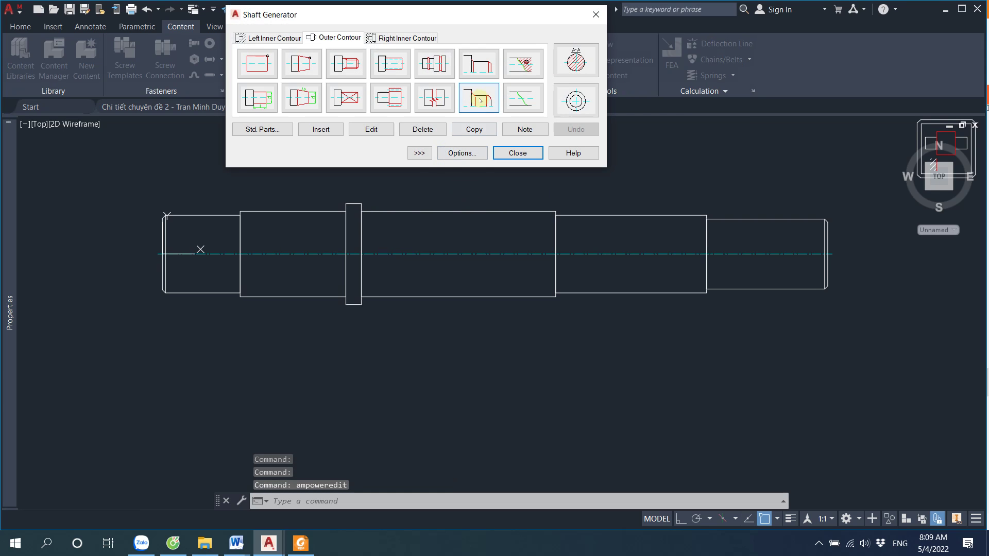
click(479, 100)
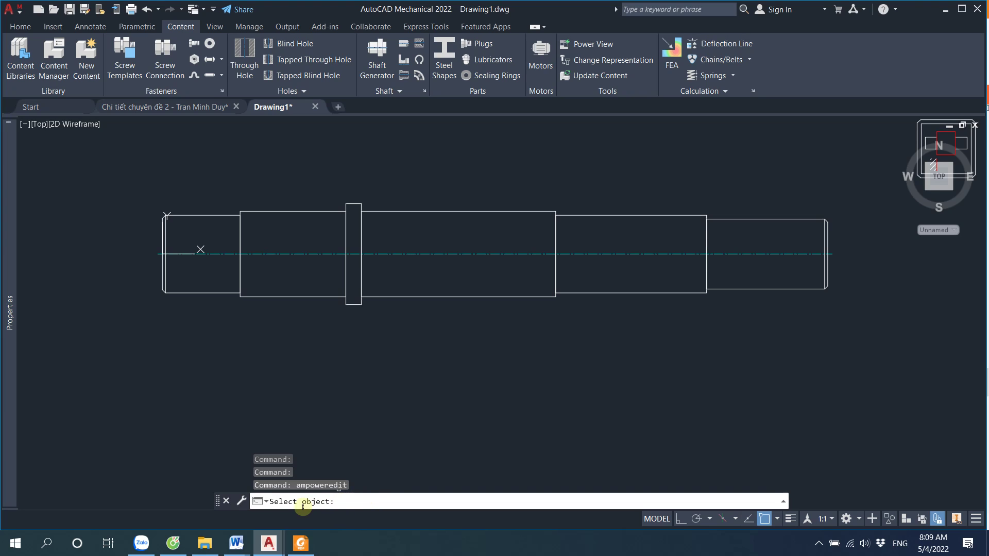
click(364, 211)
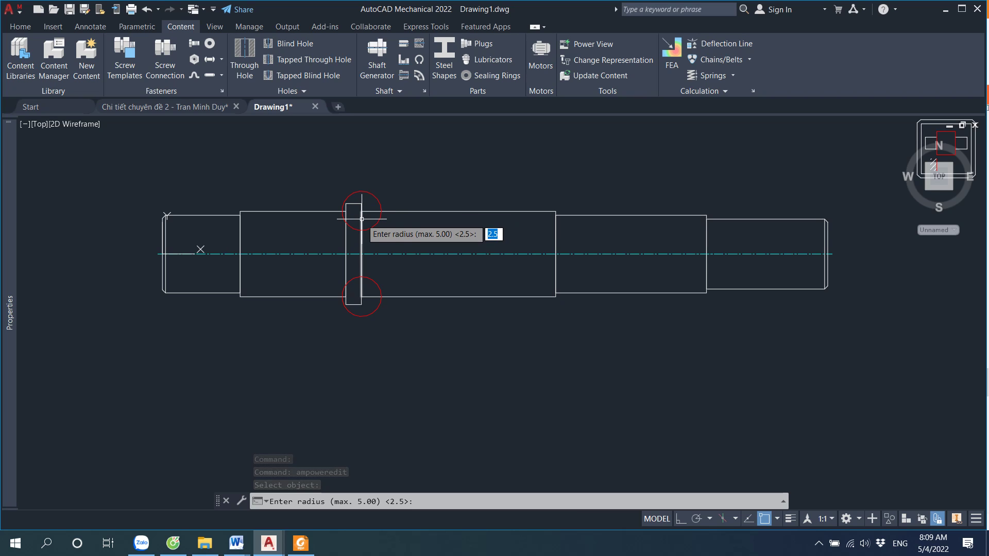
text(2)
key(Return)
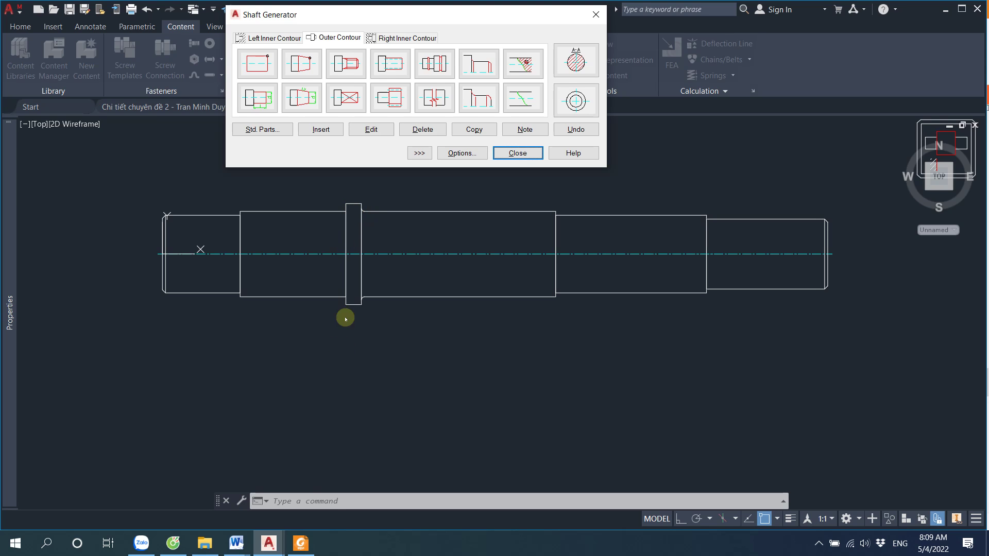
click(300, 543)
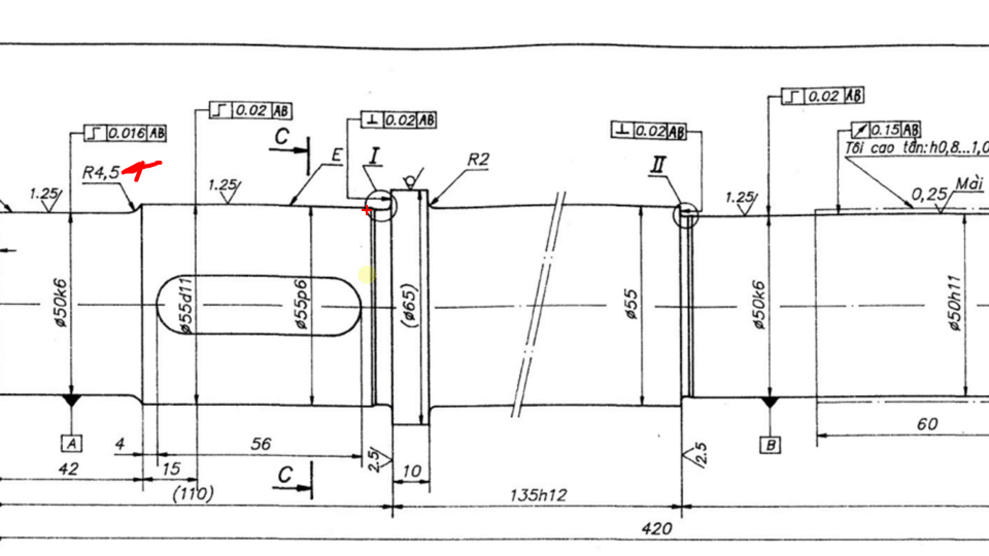
drag(373, 209, 391, 406)
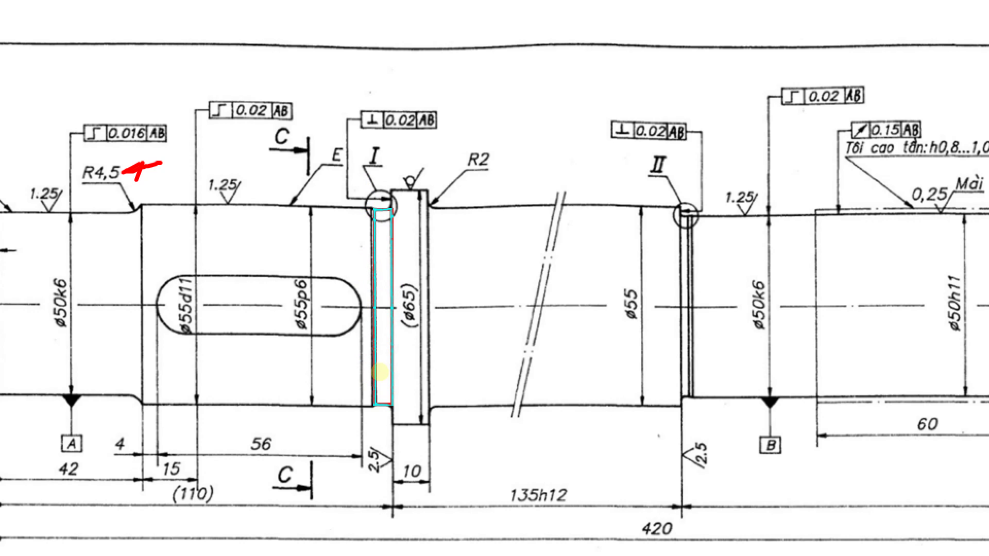
click(412, 407)
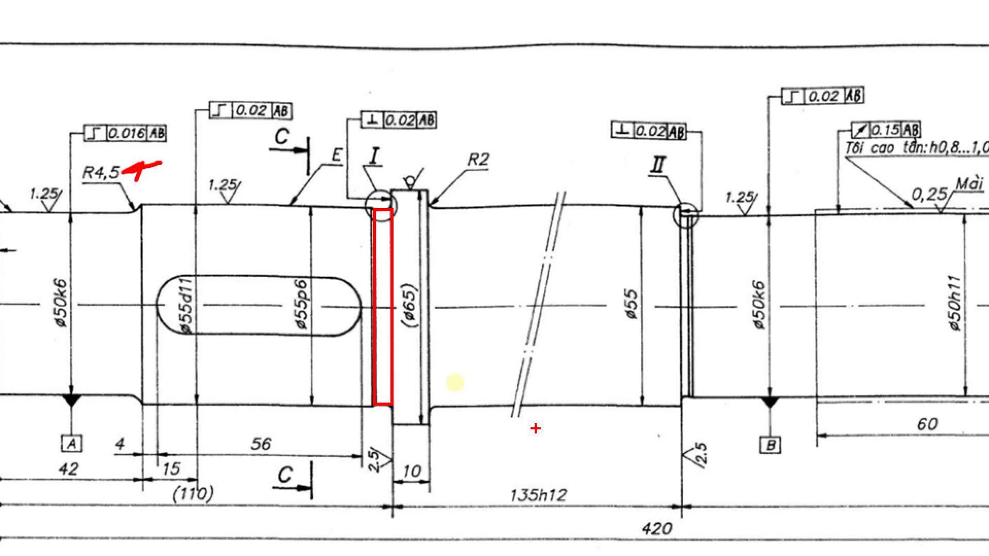
drag(387, 156, 582, 80)
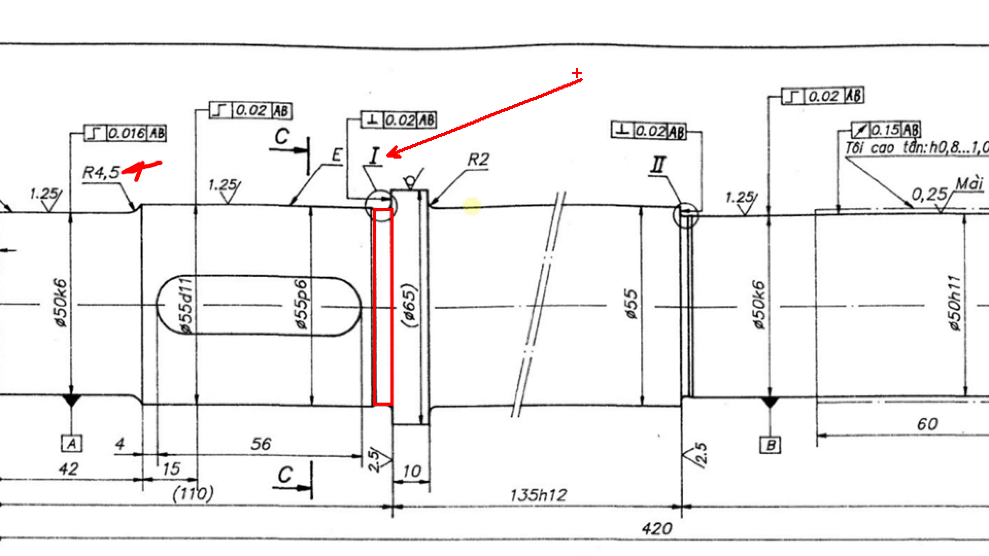
key(Escape)
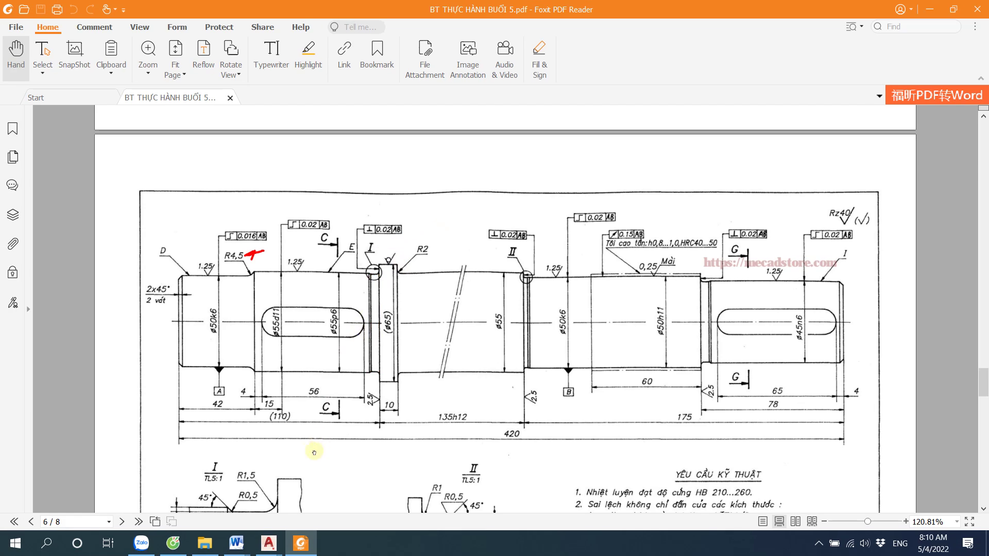
scroll(303, 431, down, 1)
scroll(306, 421, down, 3)
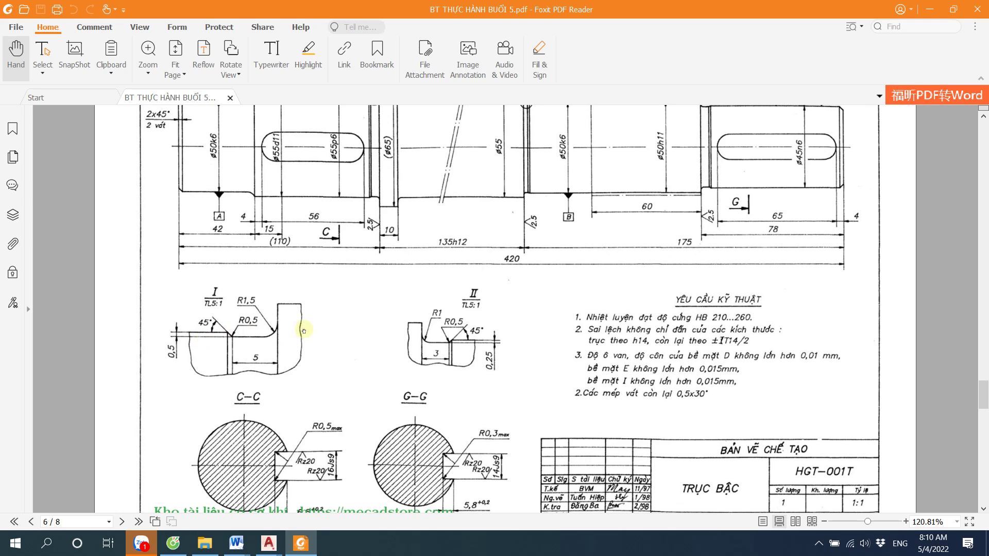
scroll(302, 330, up, 2)
scroll(304, 331, up, 1)
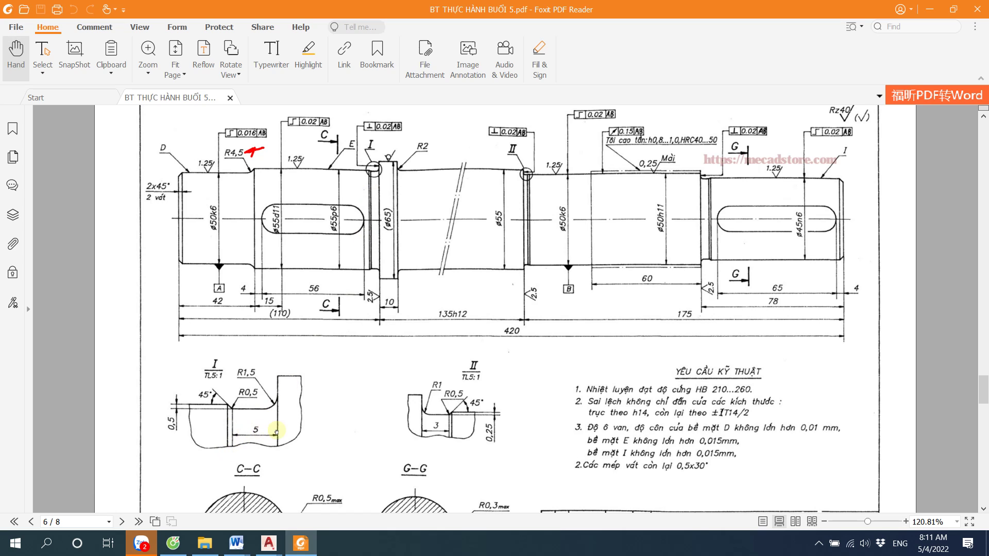
mouse_move(267, 544)
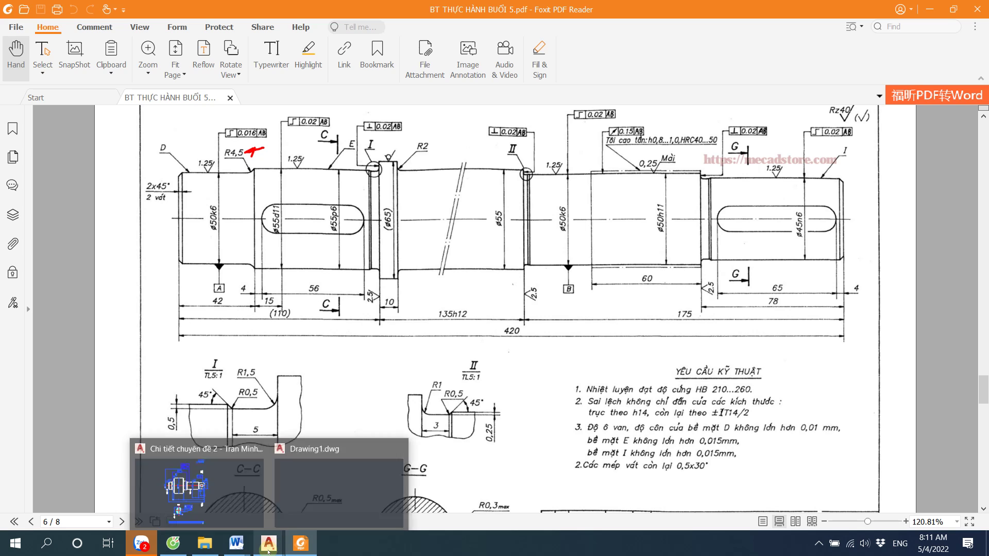
Insert a new cylinder section at the collar's upper-left corner with length -5
click(333, 499)
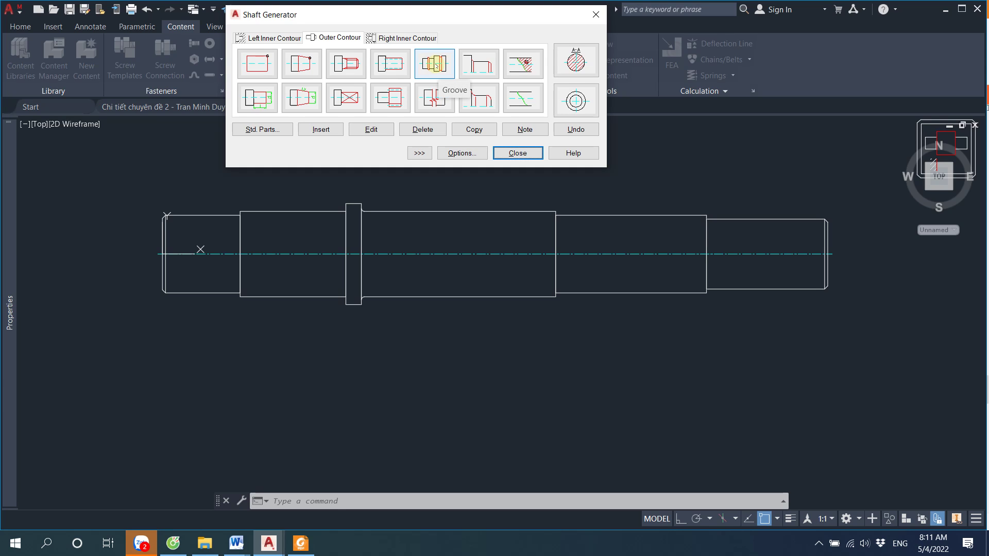
click(436, 66)
text(2)
key(Return)
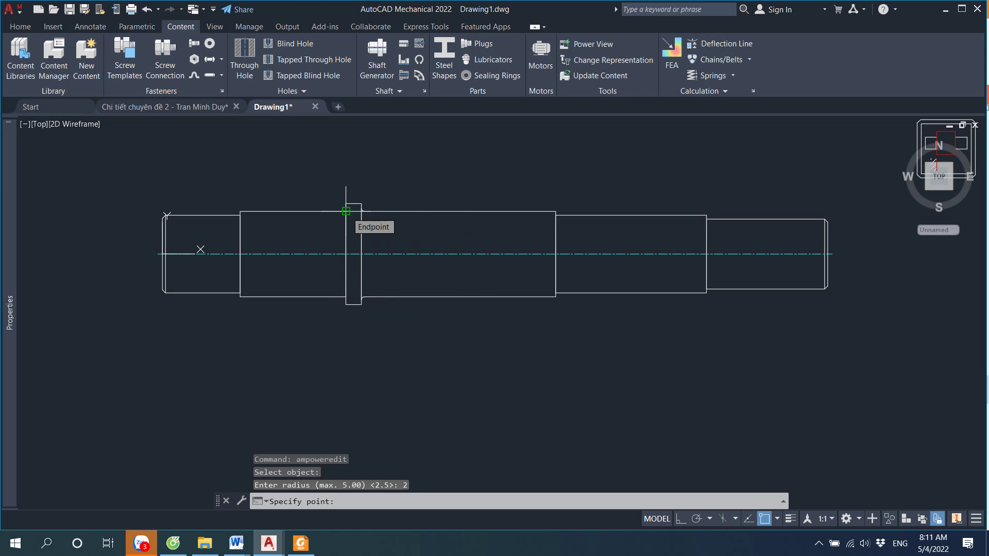
click(347, 212)
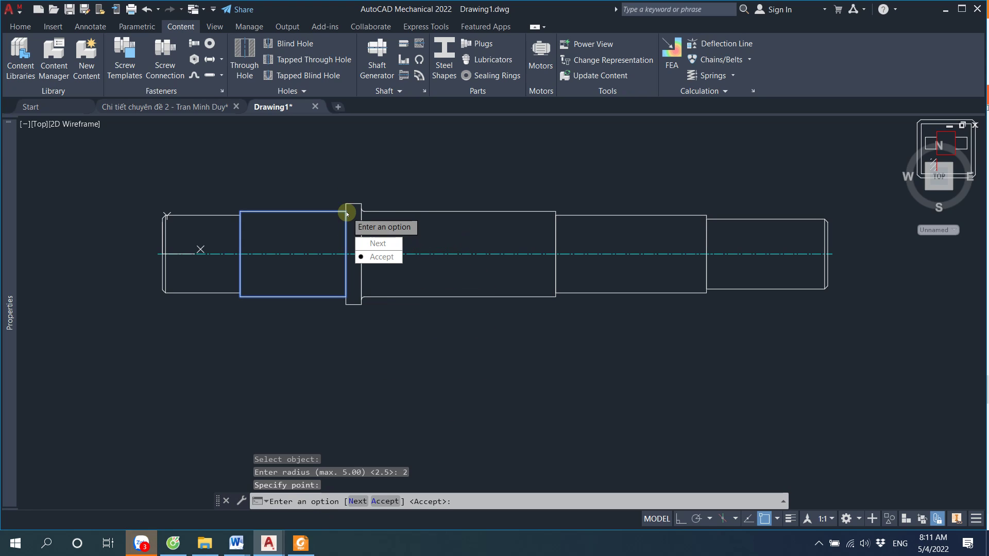
click(379, 256)
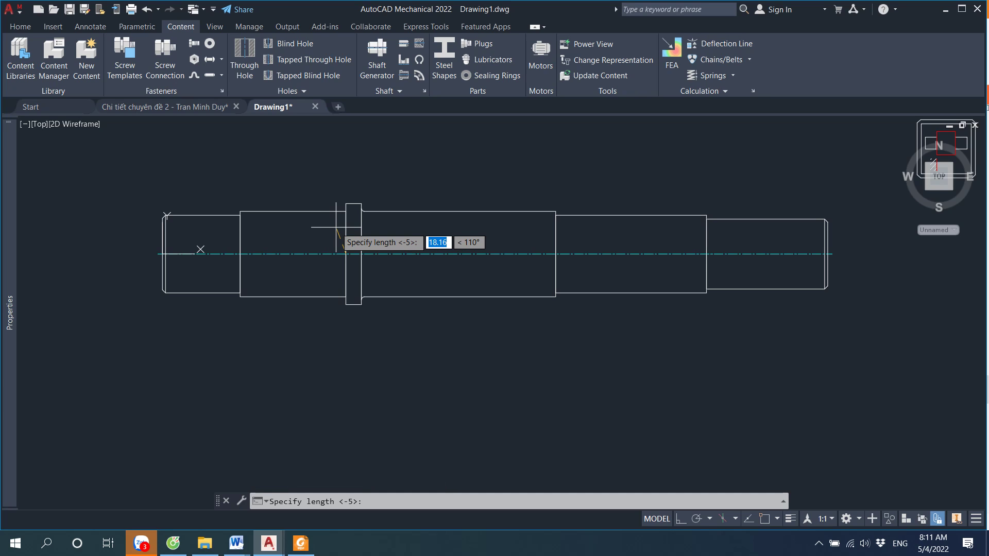
text(-)
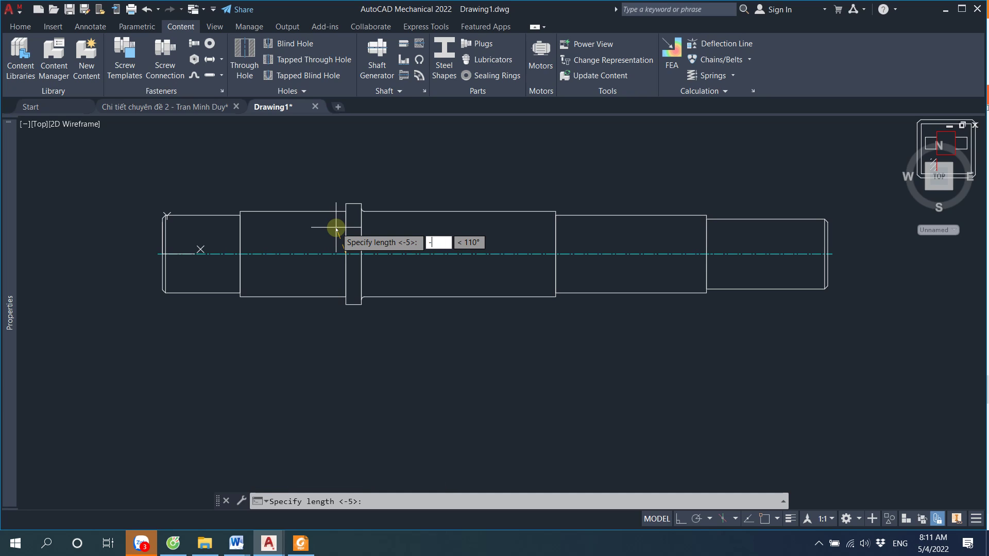
text(5)
key(Return)
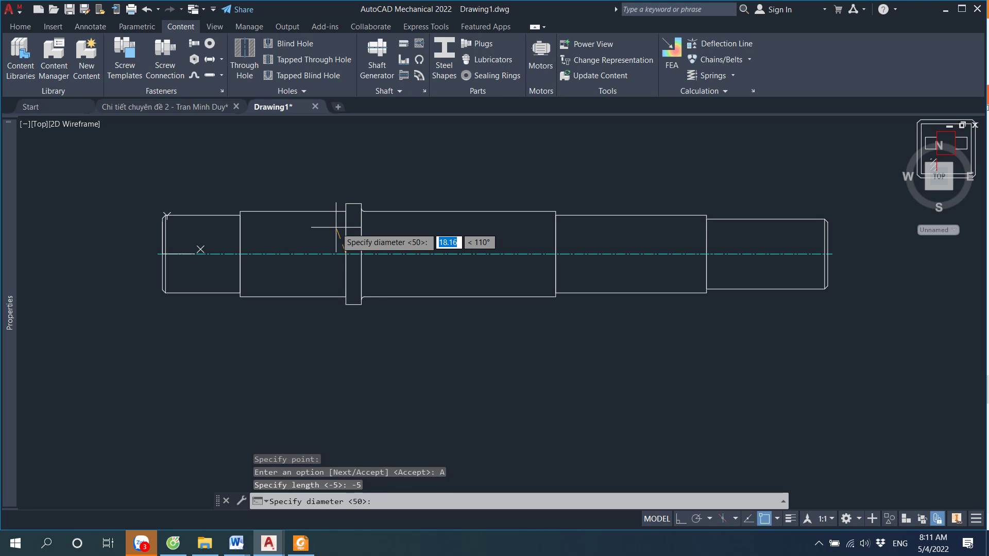
Check the reference drawing and give the new section a diameter of 54
click(301, 543)
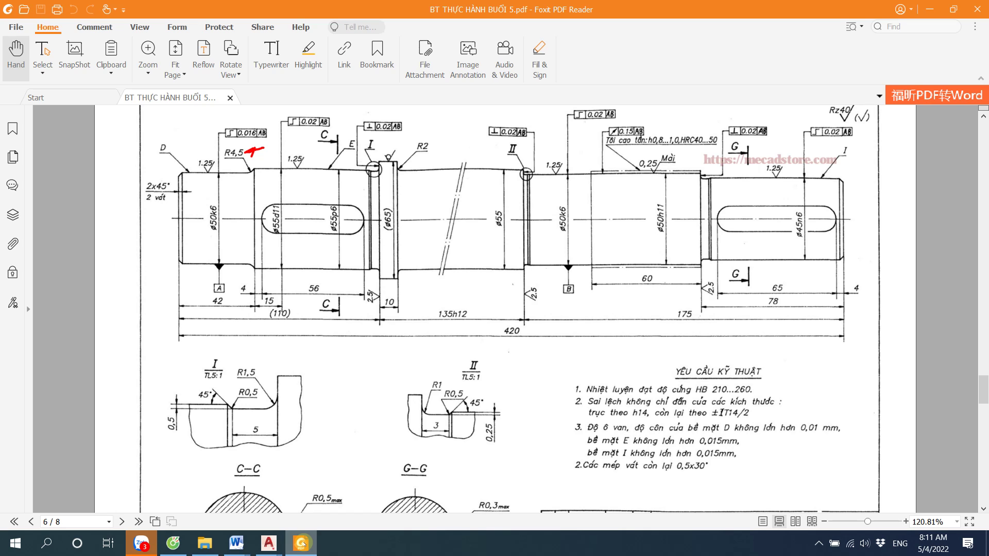
click(304, 544)
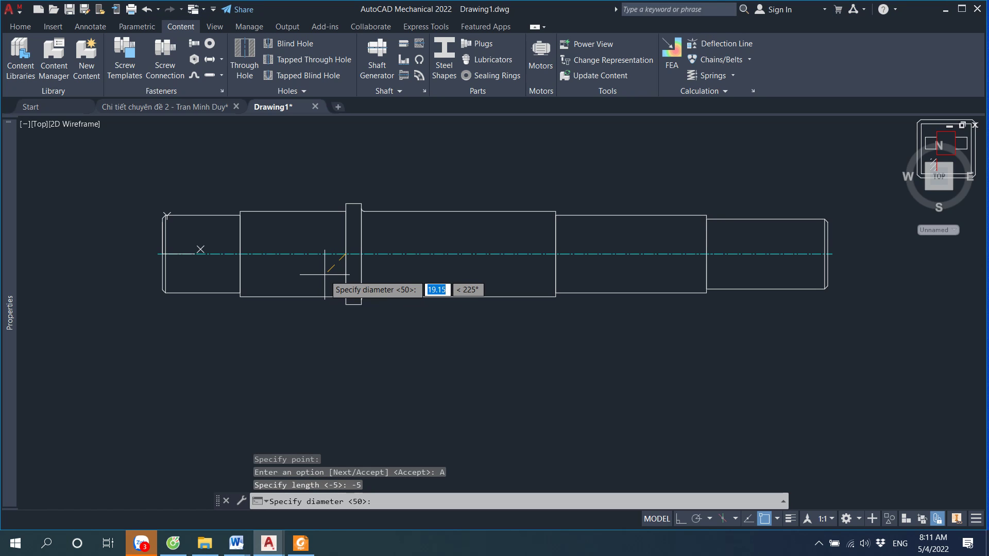
text(54)
key(Return)
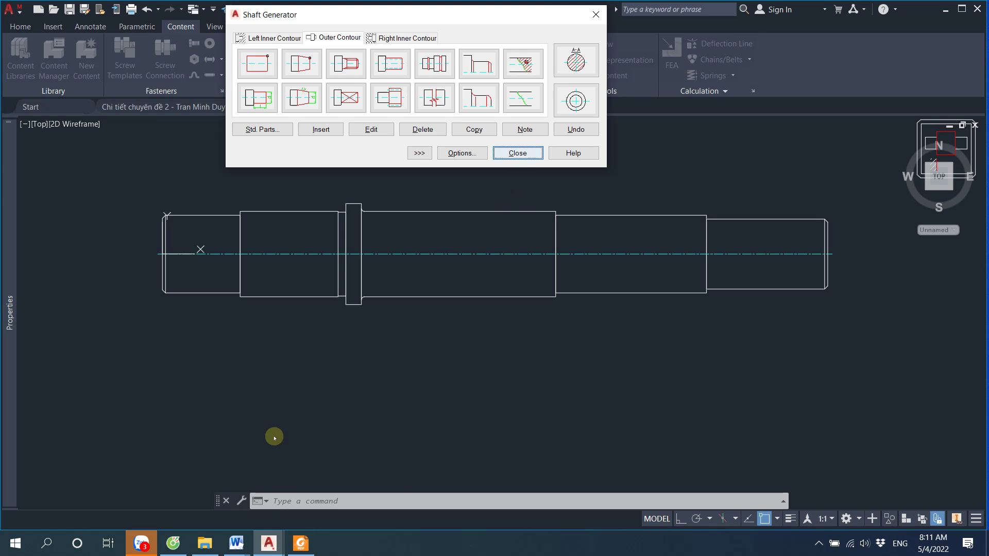
Fillet the step between the first two shaft sections with radius 2.5
click(301, 551)
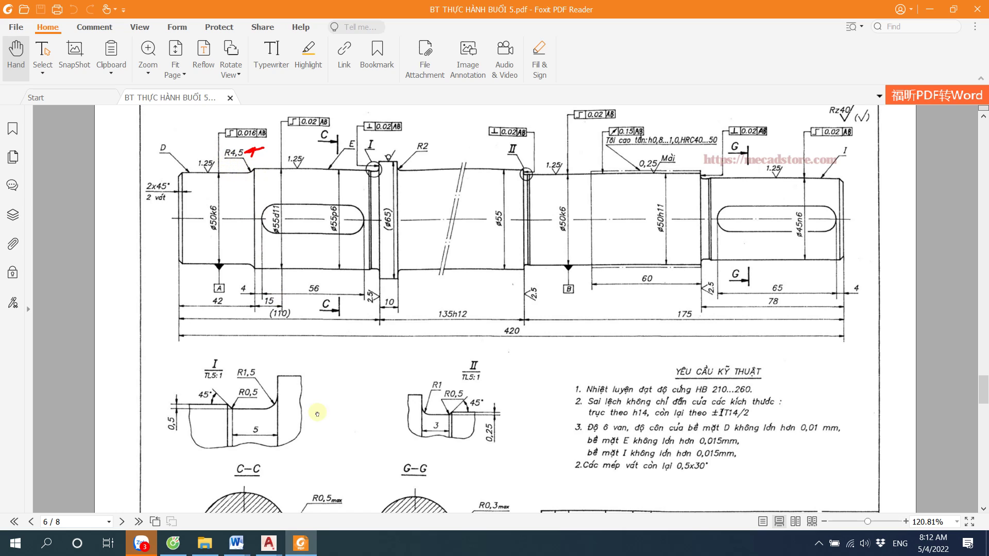
click(276, 544)
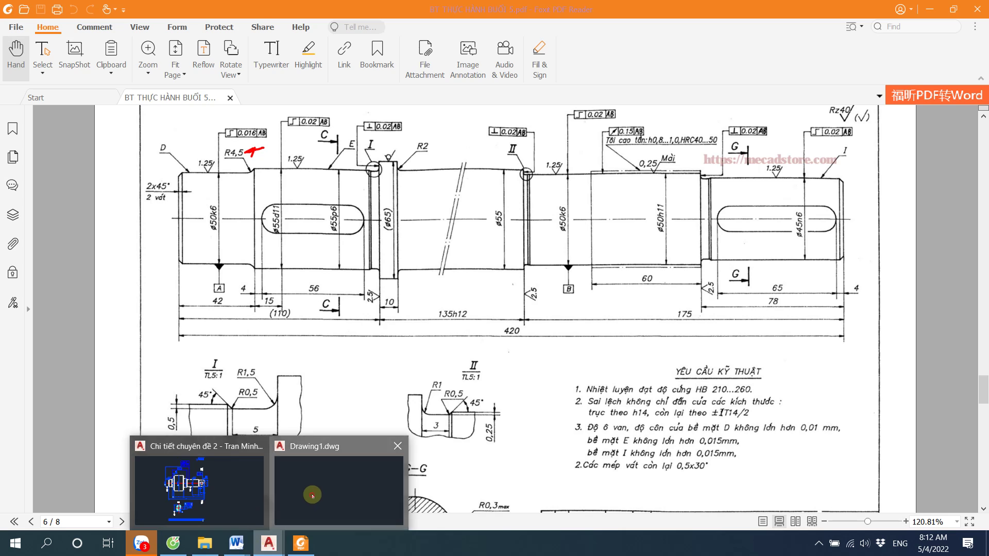
click(312, 492)
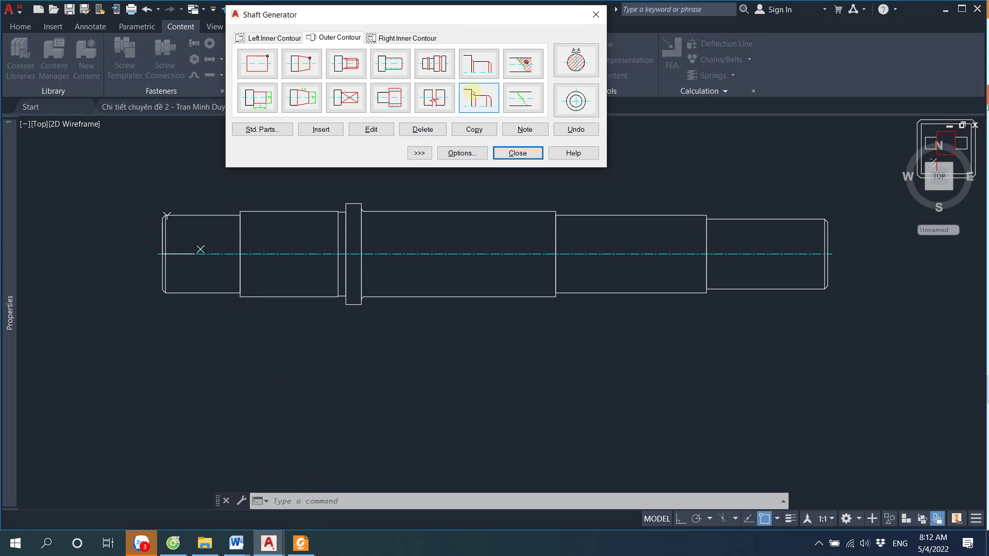
click(479, 98)
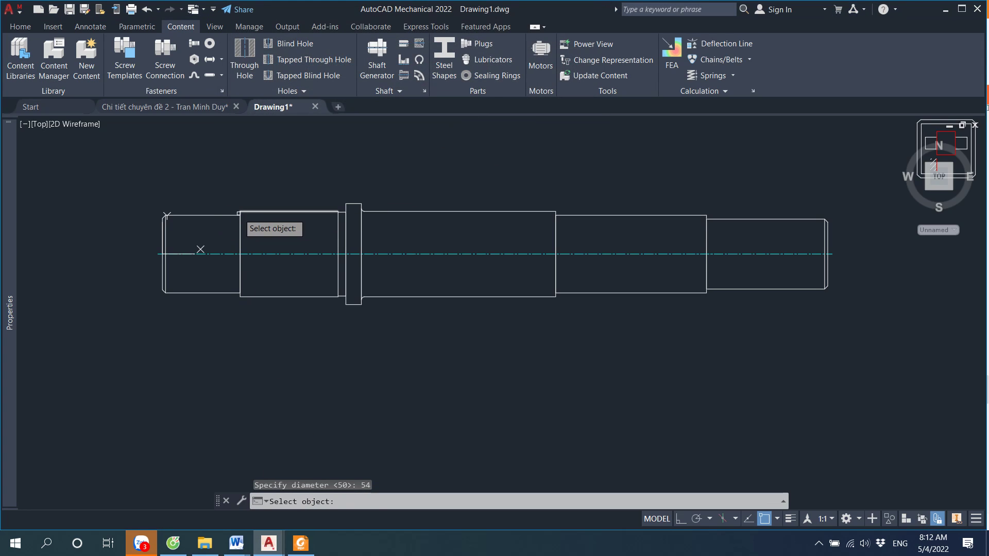
click(233, 215)
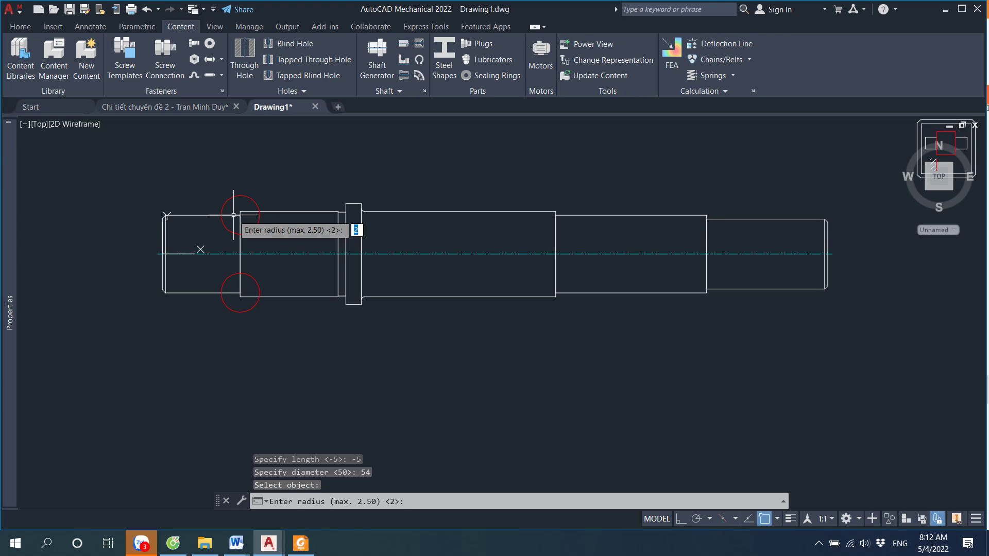
text(2.)
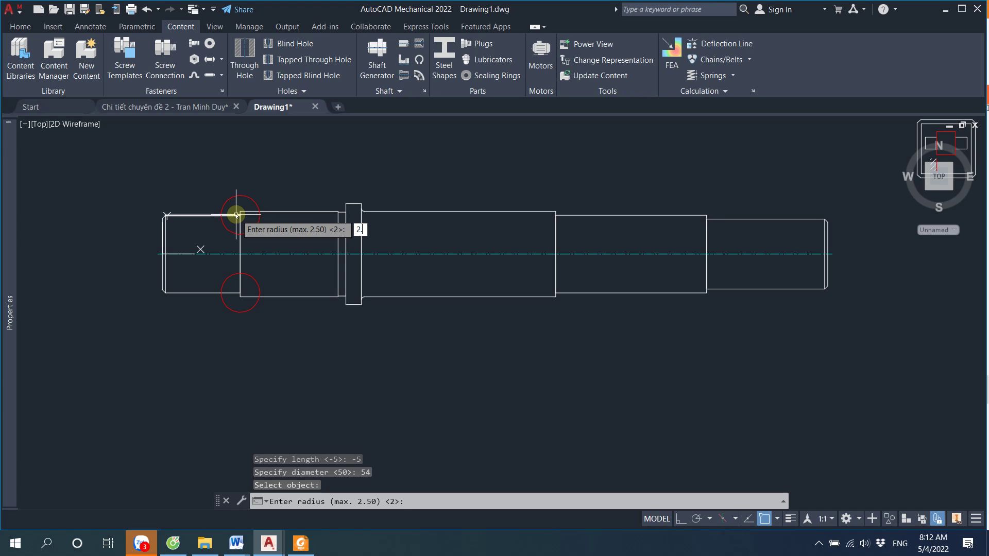
text(5)
key(Return)
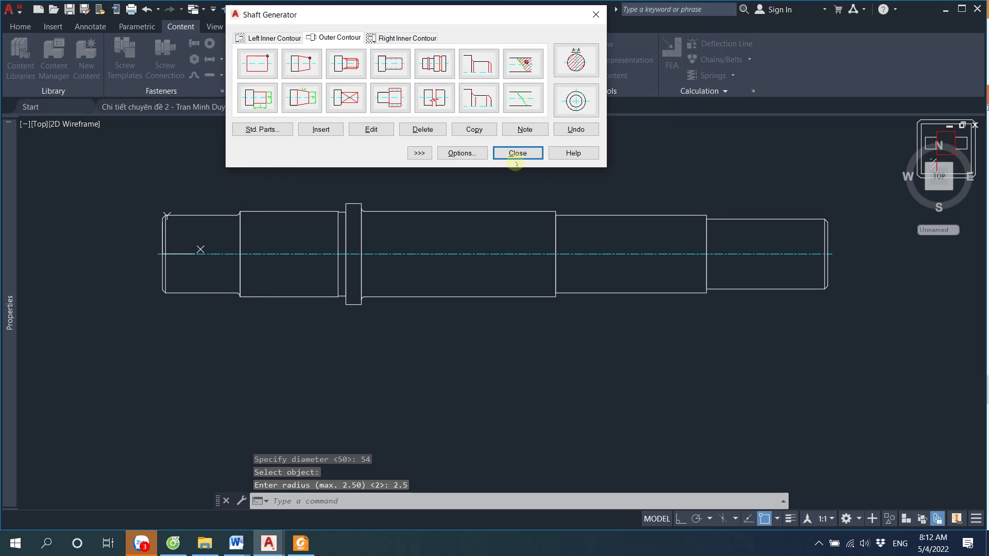
Review detail II's undercut (R1, R0,5, 45°, width 3) in the reference PDF
click(301, 544)
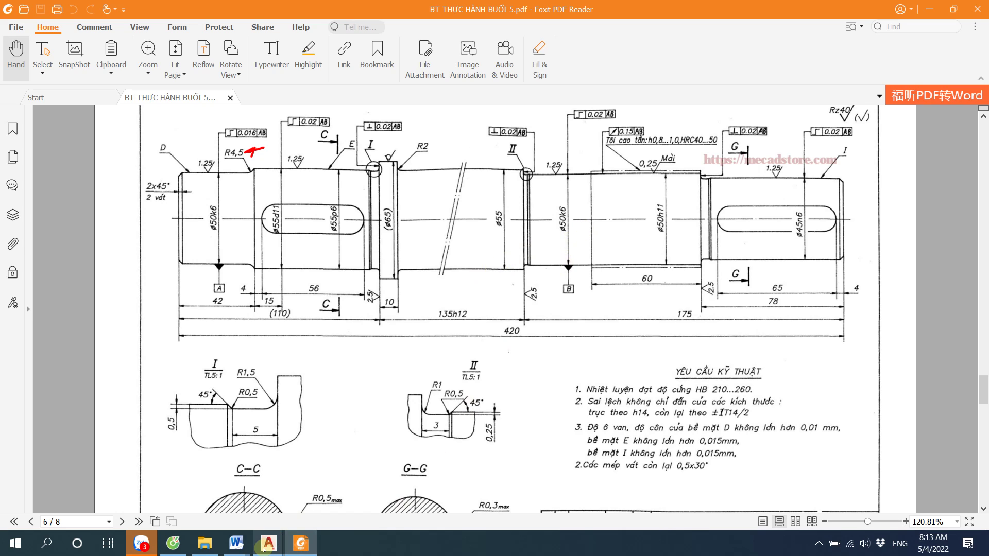
mouse_move(268, 544)
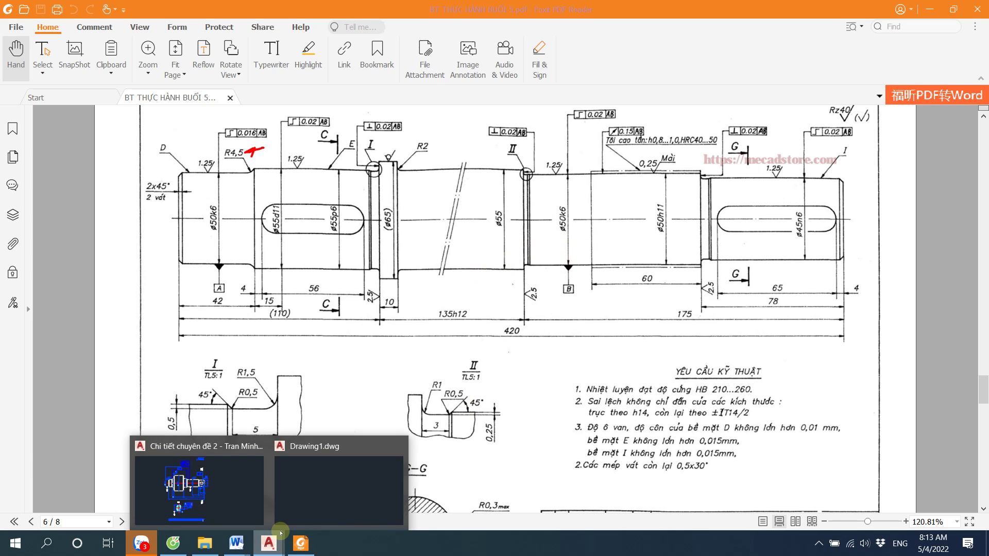
Insert a cylinder section of length -3 and diameter 49.5 at the step after the collar
click(330, 484)
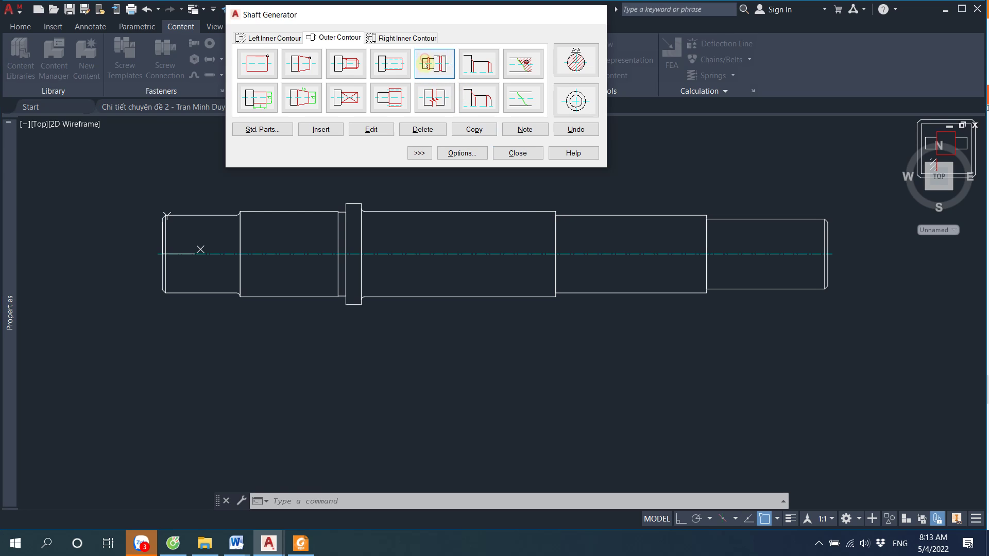
click(518, 153)
click(556, 216)
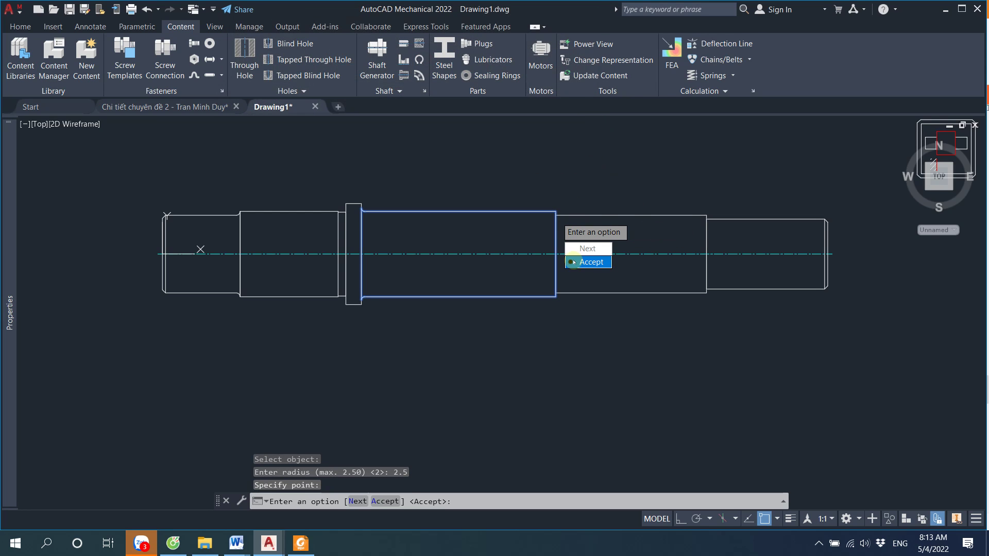
text(A)
key(Return)
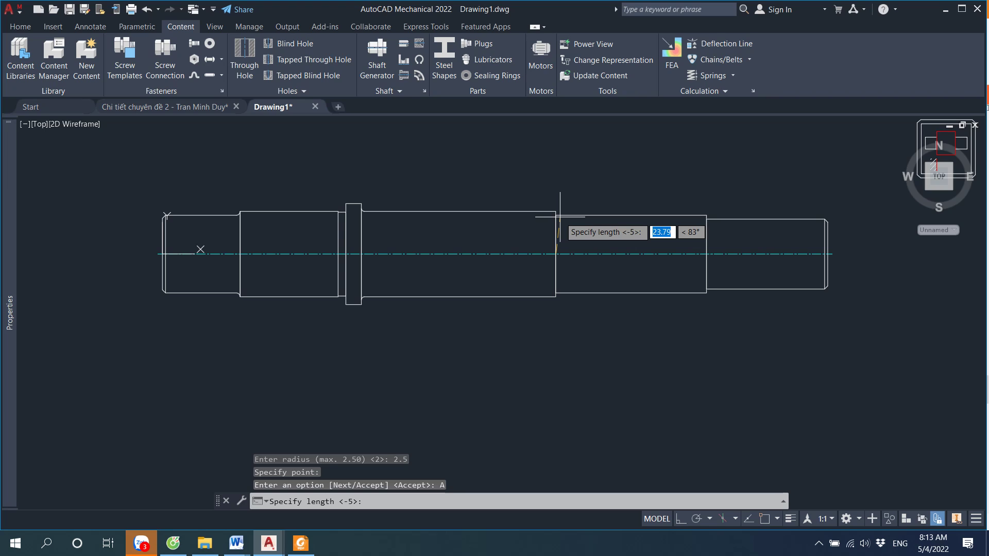
text(-3)
key(Return)
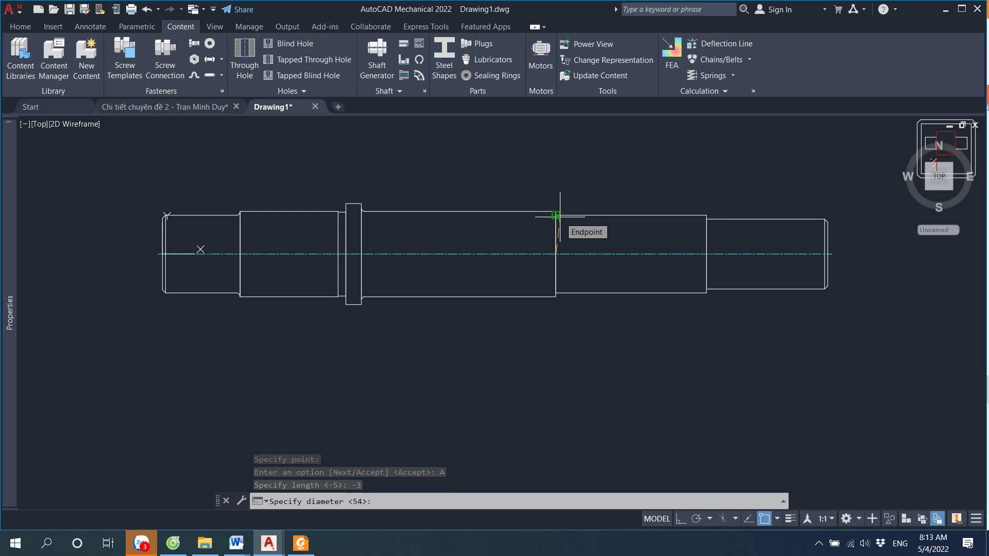
text(49.5)
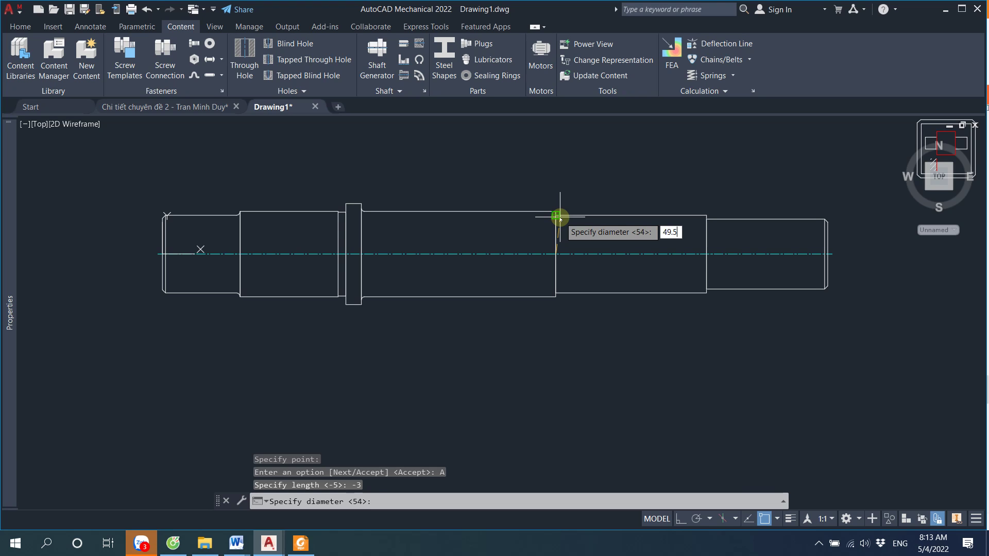
key(Return)
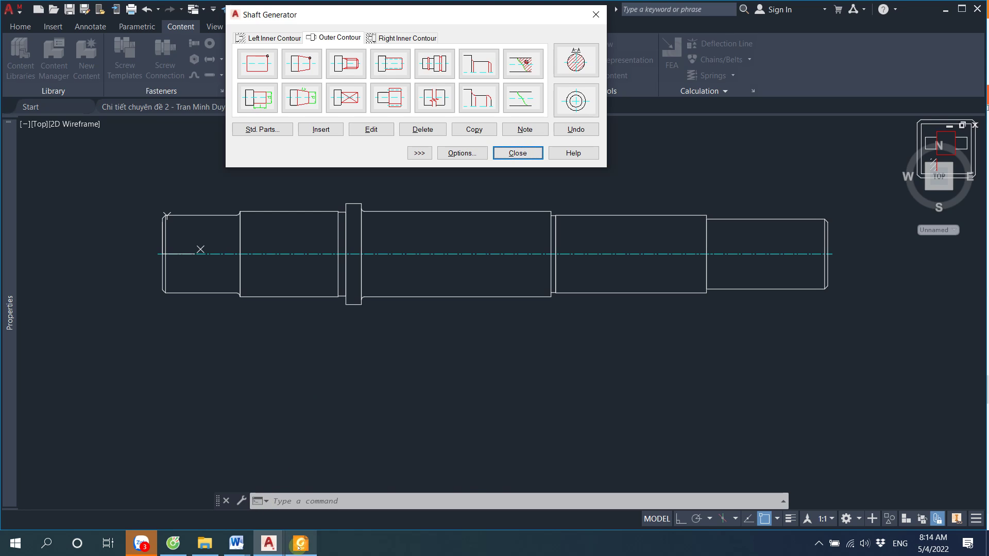
Switch to the reference shaft drawing in Foxit PDF Reader
click(299, 547)
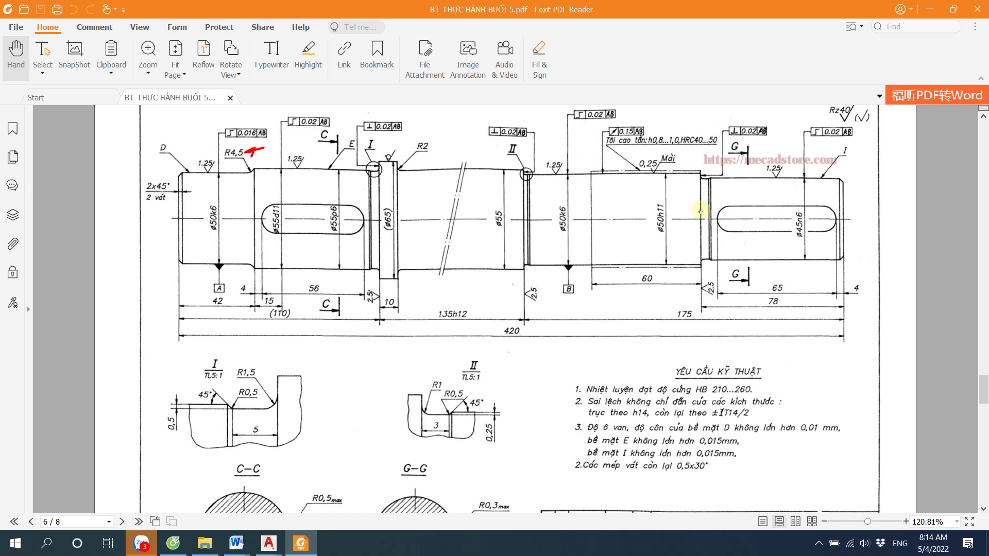
scroll(412, 383, down, 2)
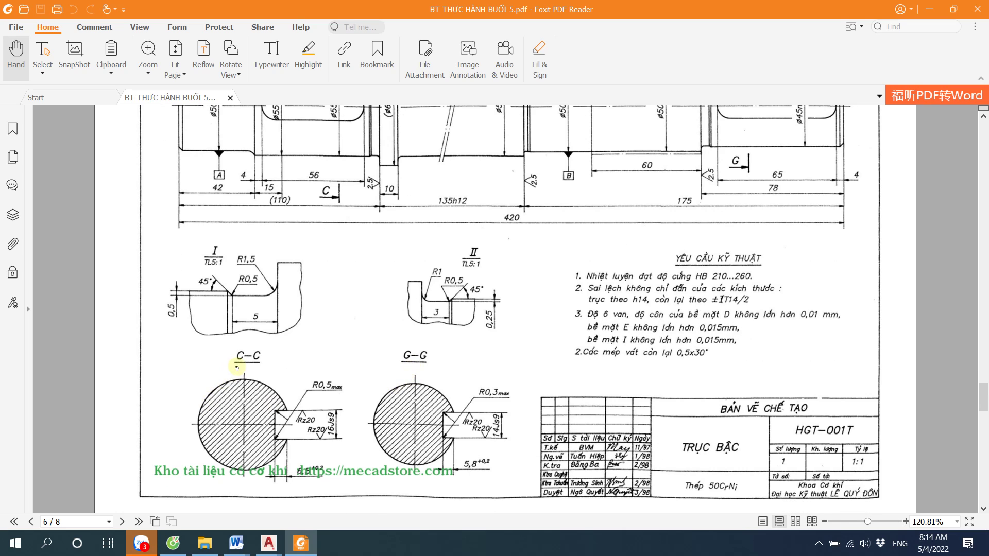
scroll(435, 391, up, 3)
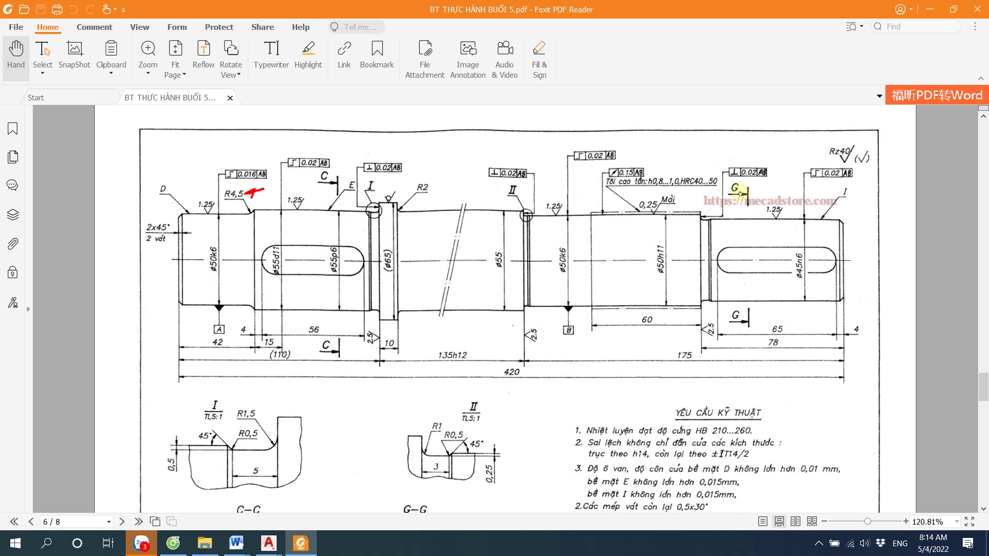
scroll(754, 276, down, 3)
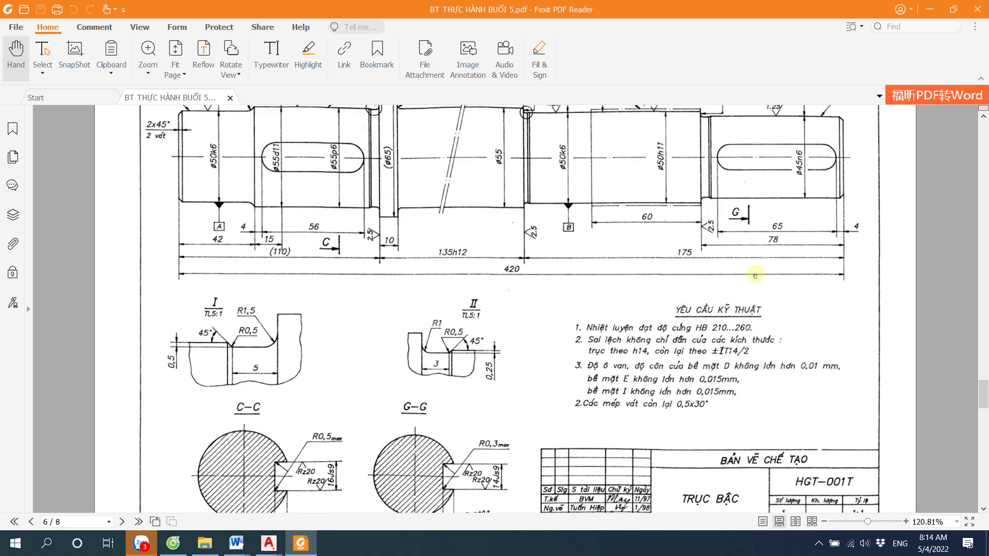
scroll(754, 276, up, 2)
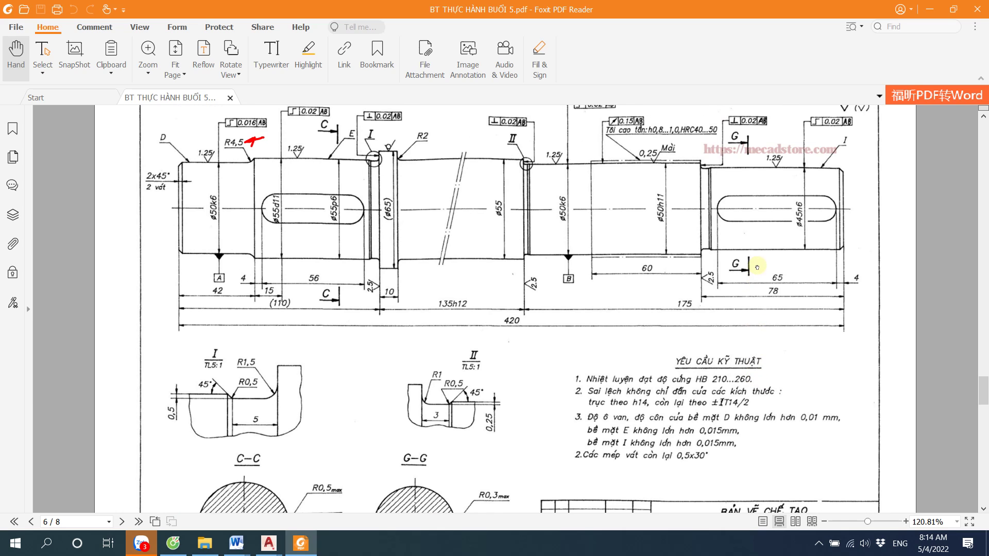
scroll(758, 267, down, 2)
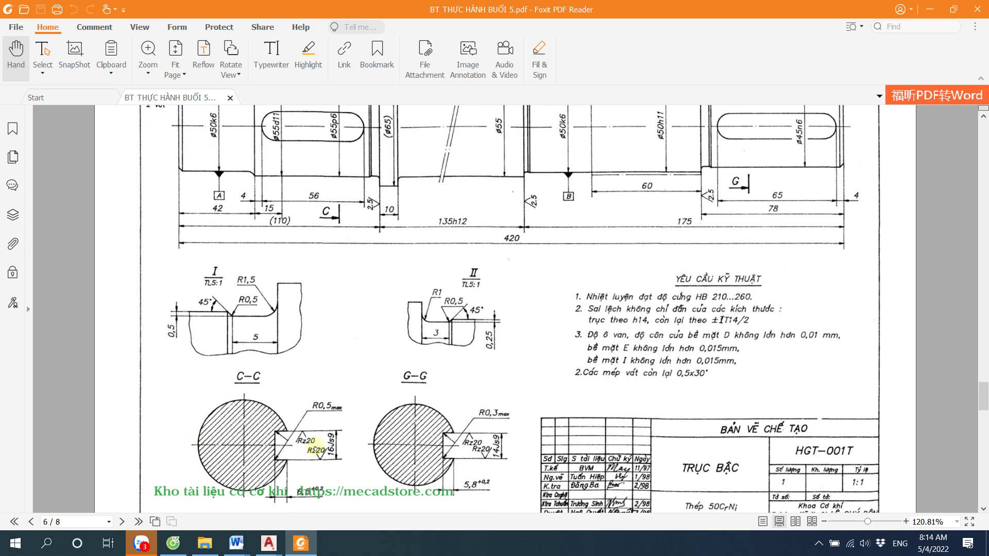
scroll(319, 437, up, 3)
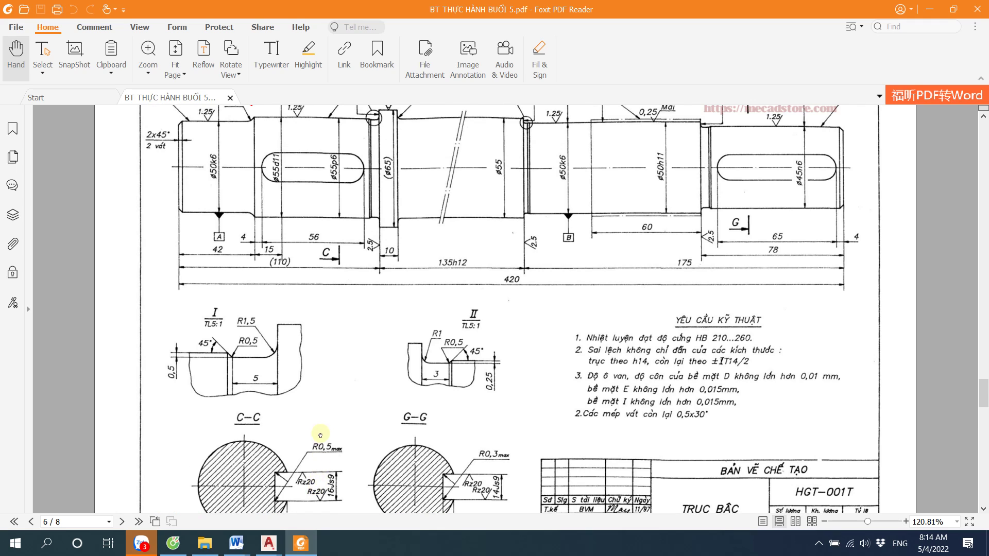
scroll(324, 433, up, 2)
scroll(332, 426, up, 1)
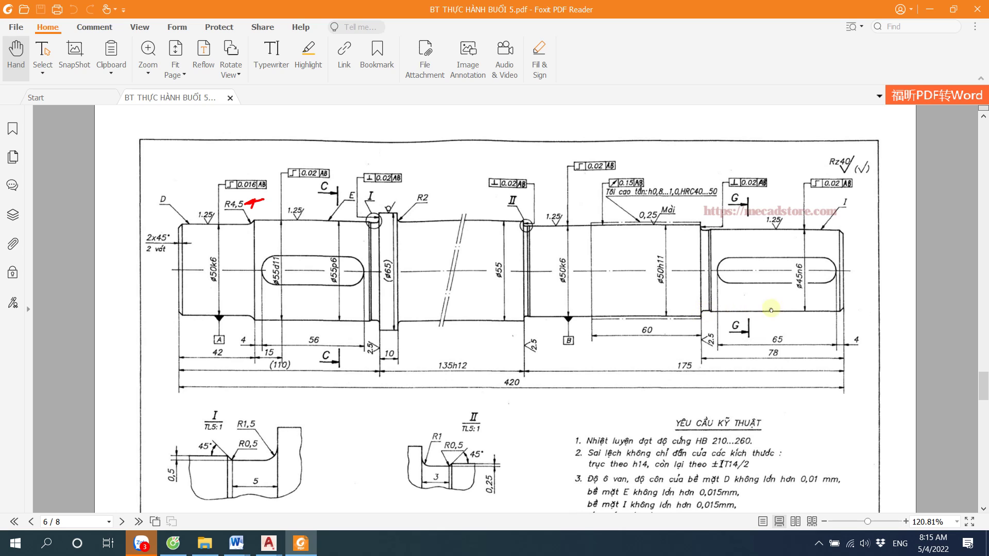
mouse_move(268, 543)
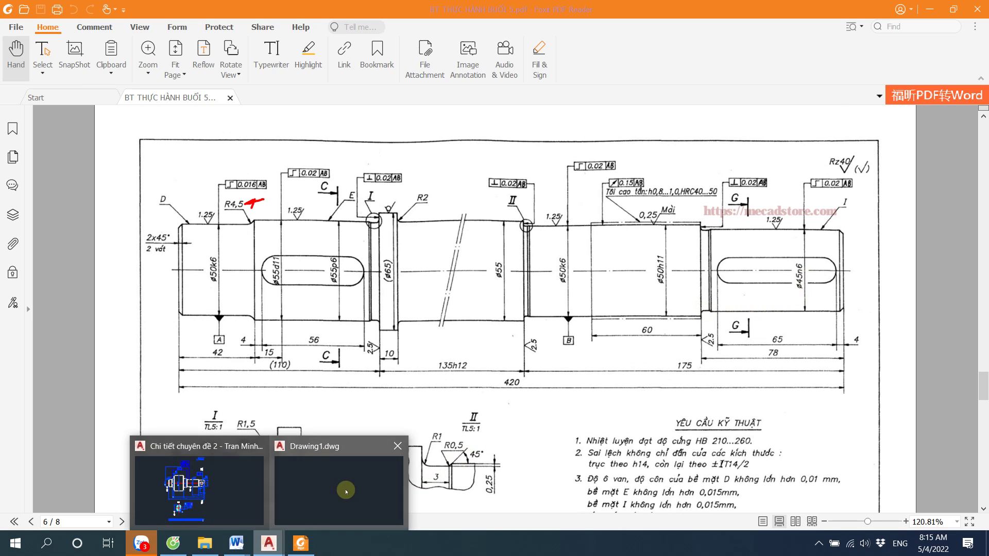
Insert a 5 mm long Ø44 cylinder section at the shoulder before the right end
click(346, 490)
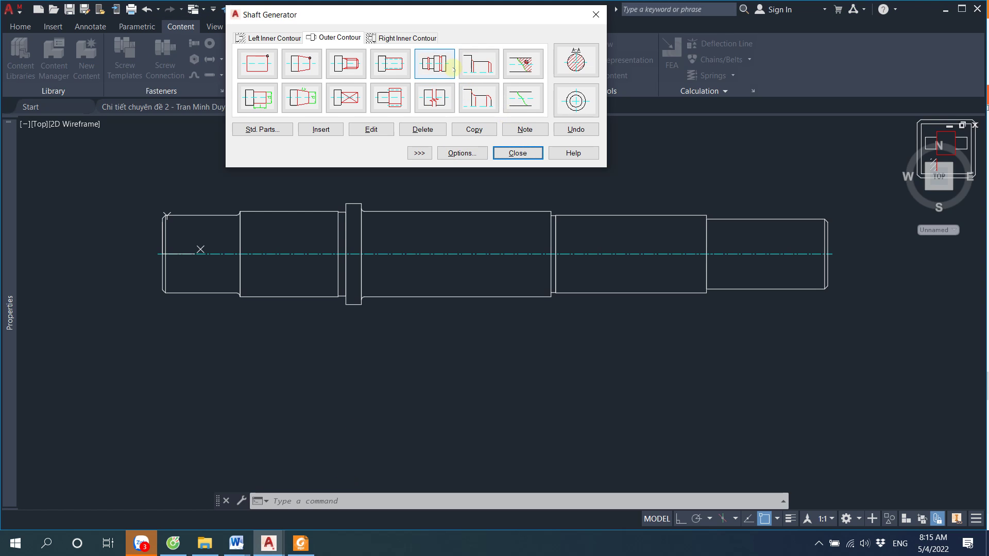
click(422, 62)
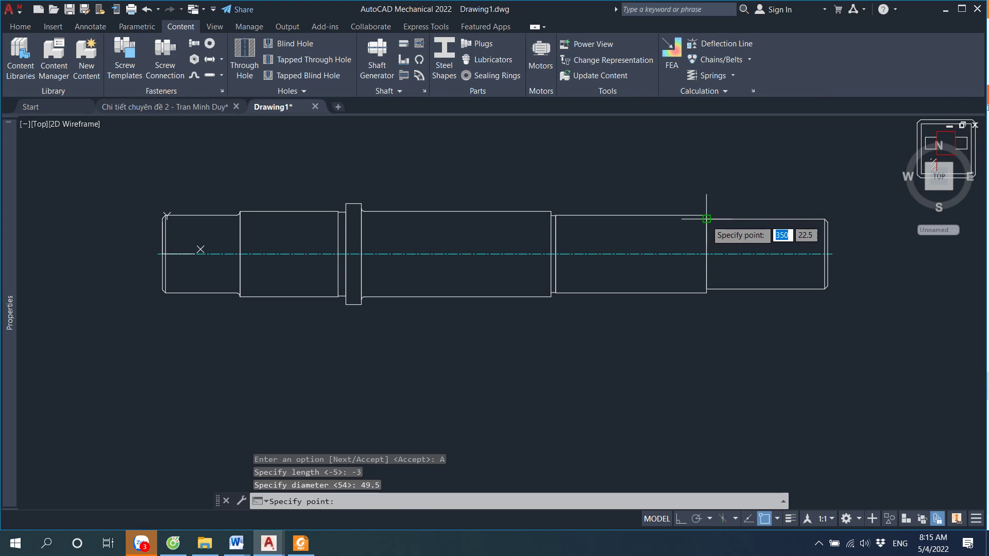
click(721, 233)
click(737, 265)
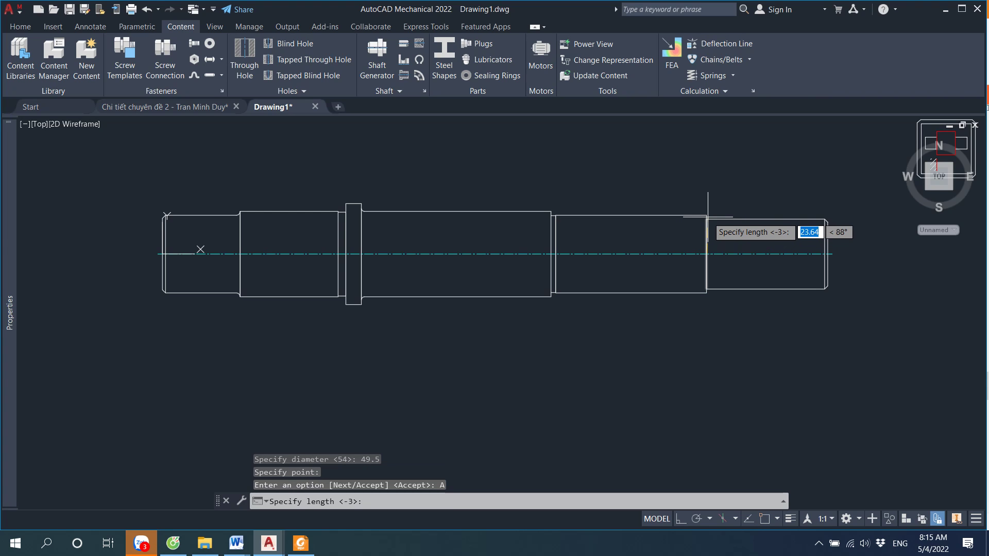
text(5)
key(Return)
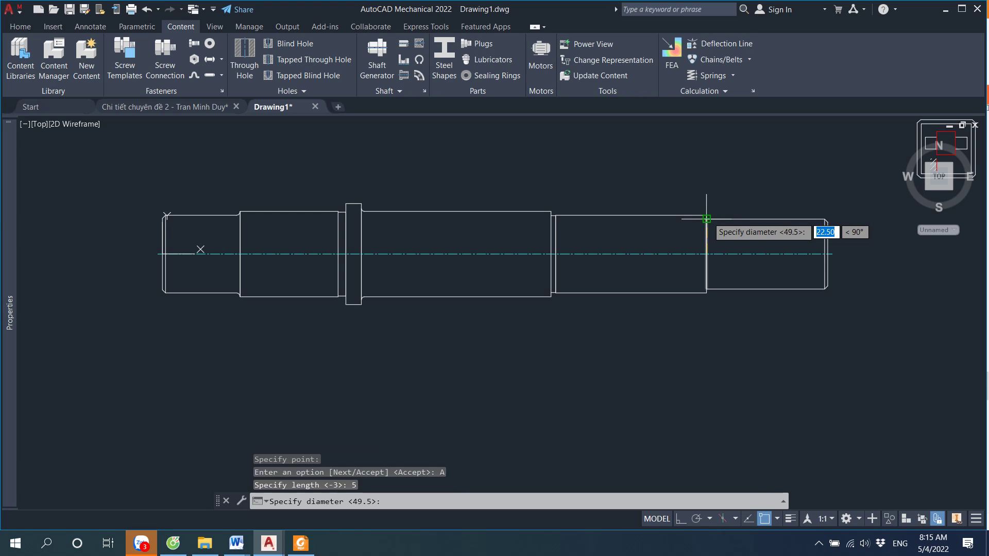
text(44)
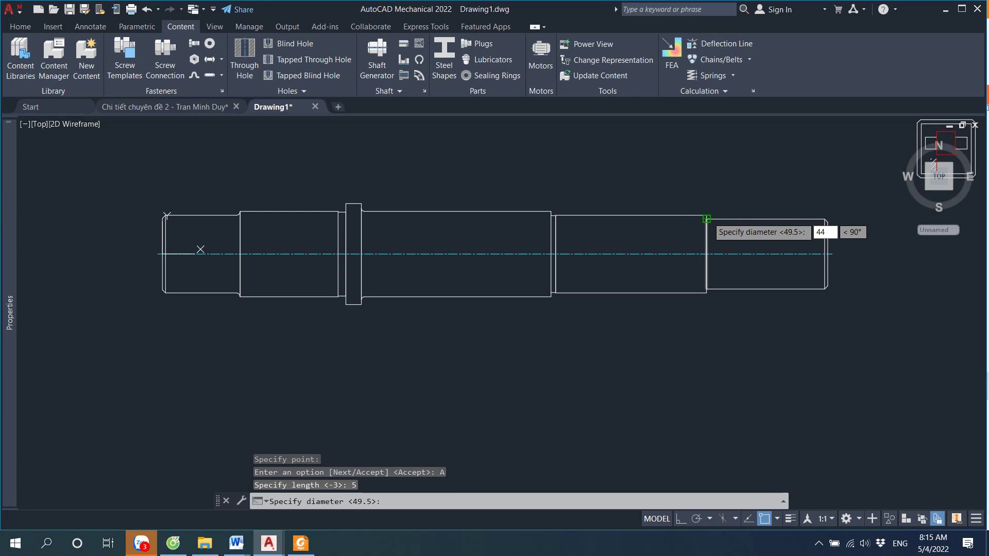
key(Return)
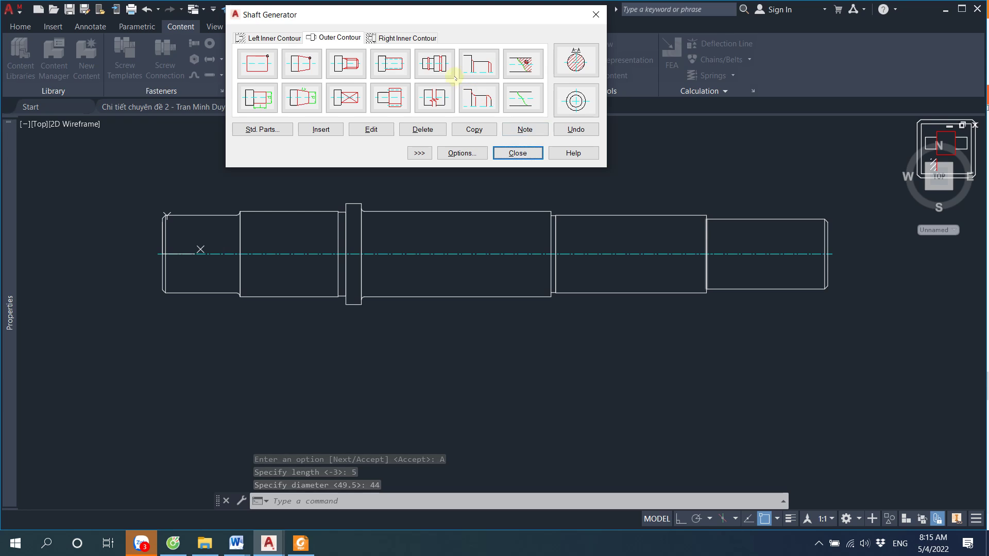
Insert a second Ø44 section of length -5 at the right shoulder and close the Shaft Generator
click(515, 153)
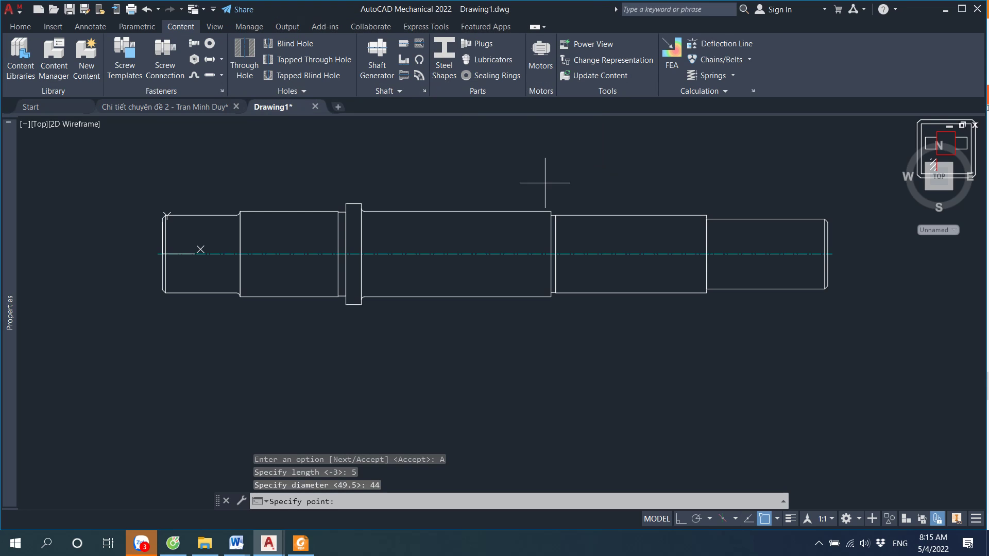
click(705, 221)
text(A)
key(Return)
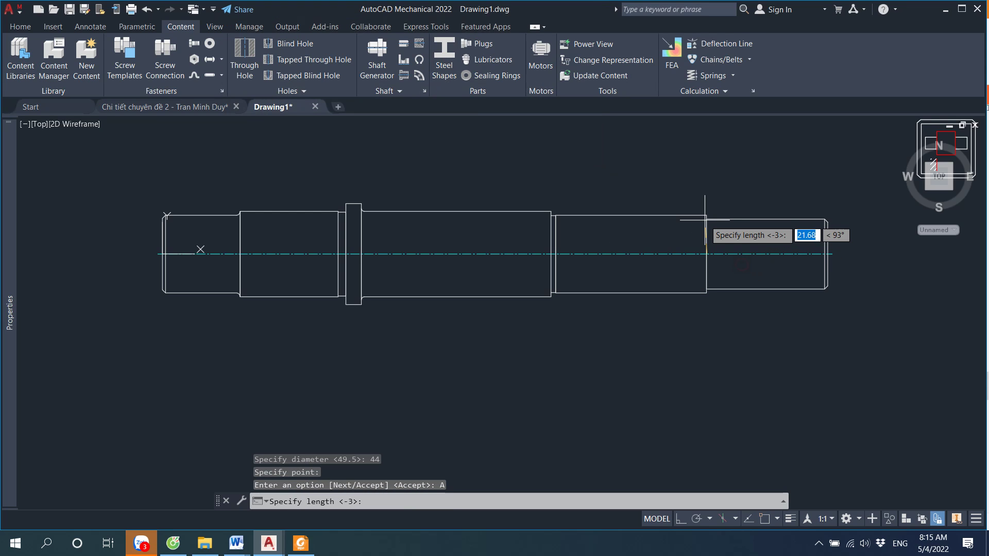
text(-5)
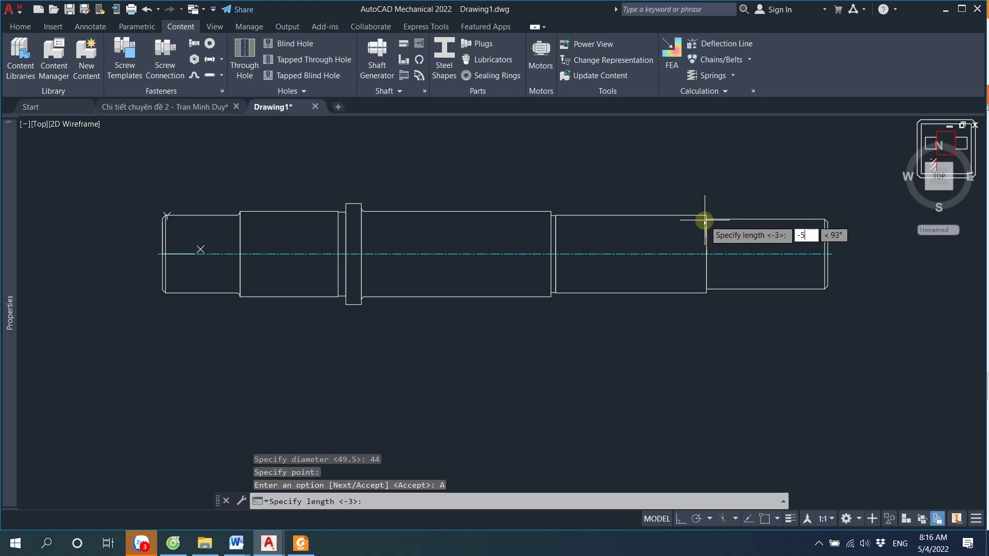
key(Return)
text(44)
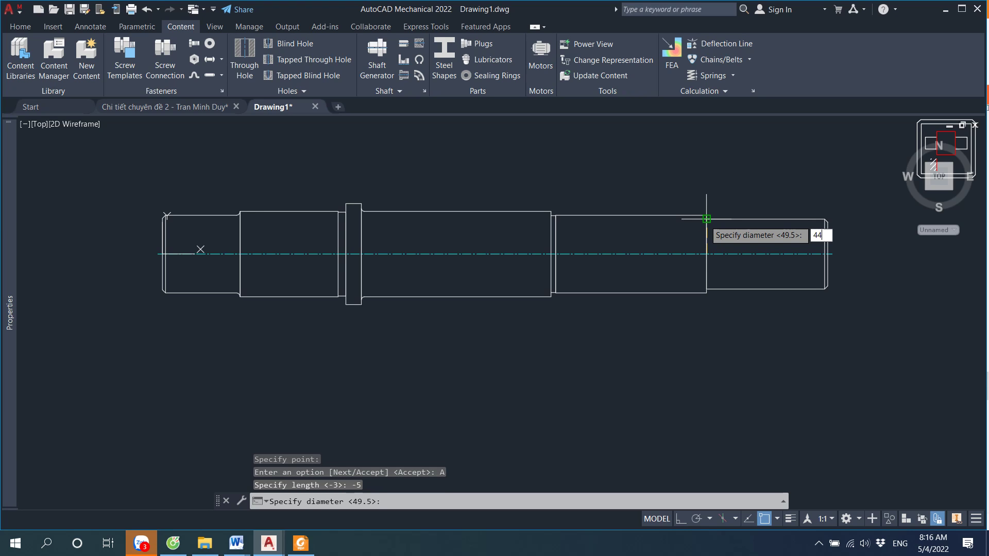
key(Return)
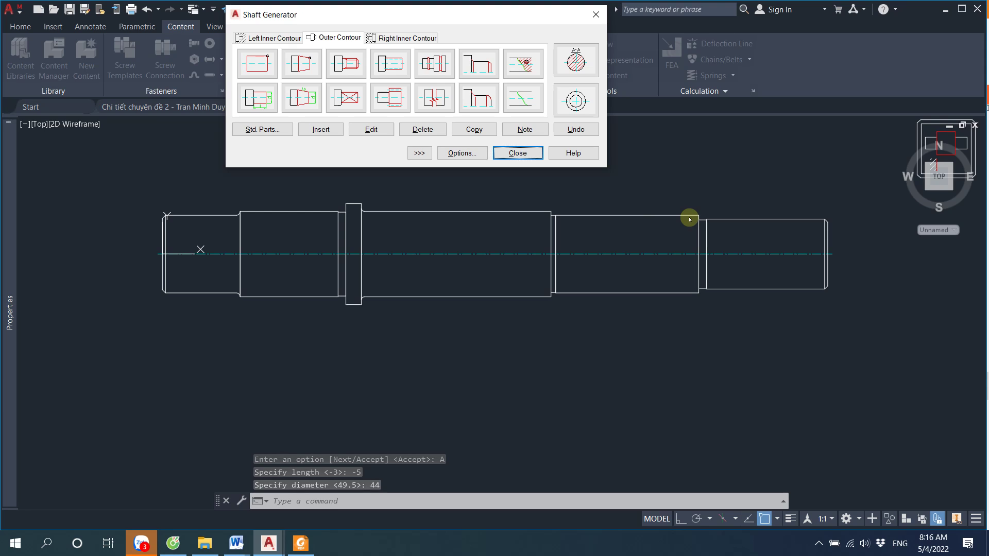
click(538, 153)
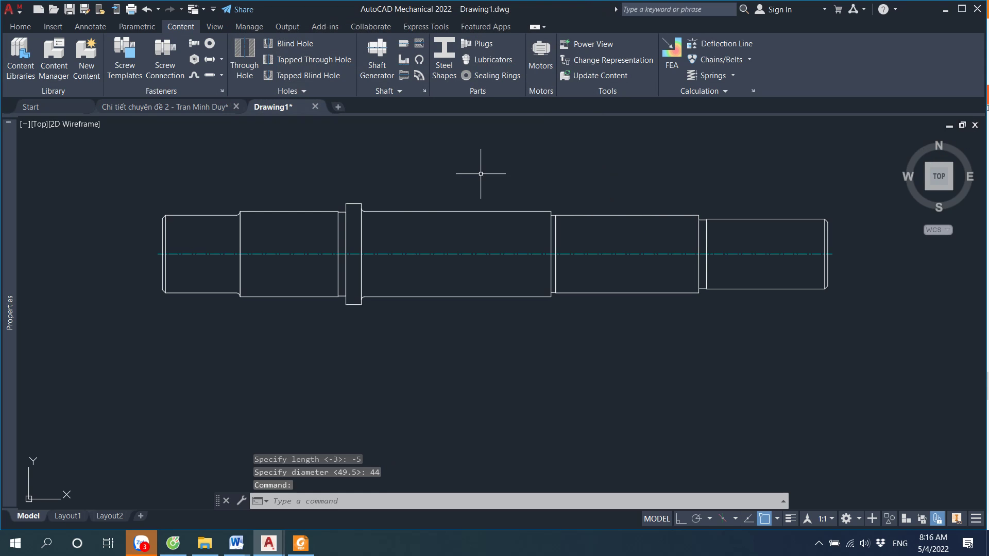
Recheck the reference PDF, then return to the Drawing1 shaft in AutoCAD
scroll(340, 255, down, 2)
scroll(340, 256, down, 2)
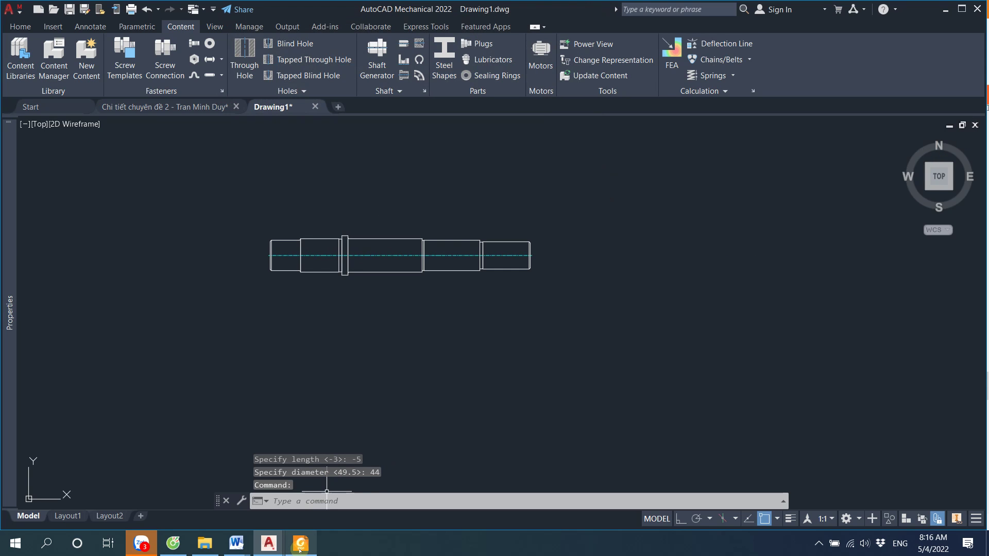
click(300, 550)
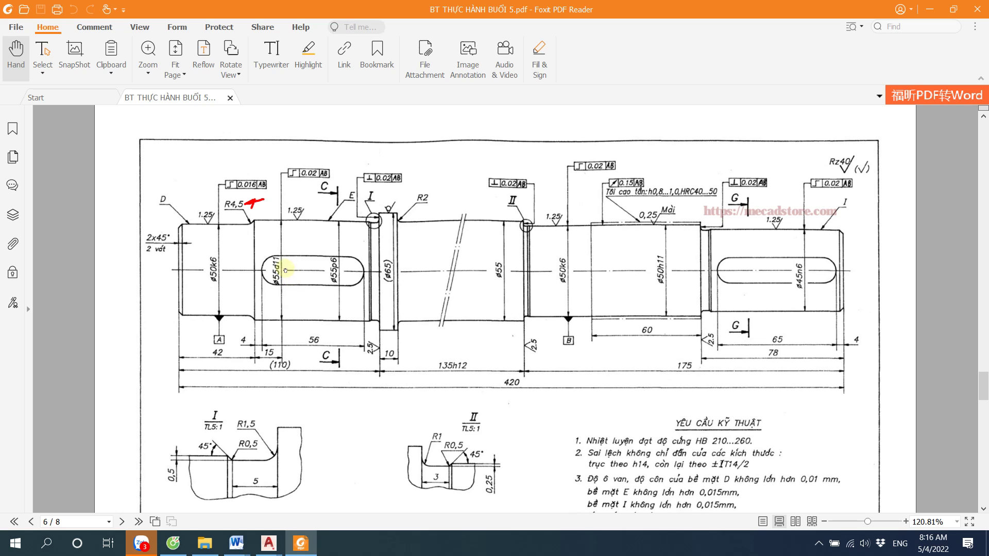
mouse_move(268, 543)
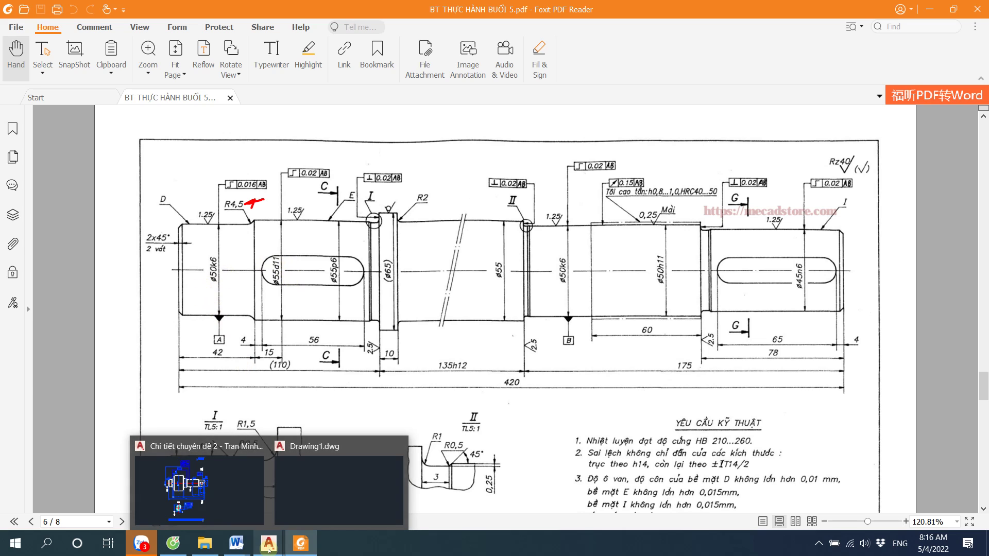
click(330, 489)
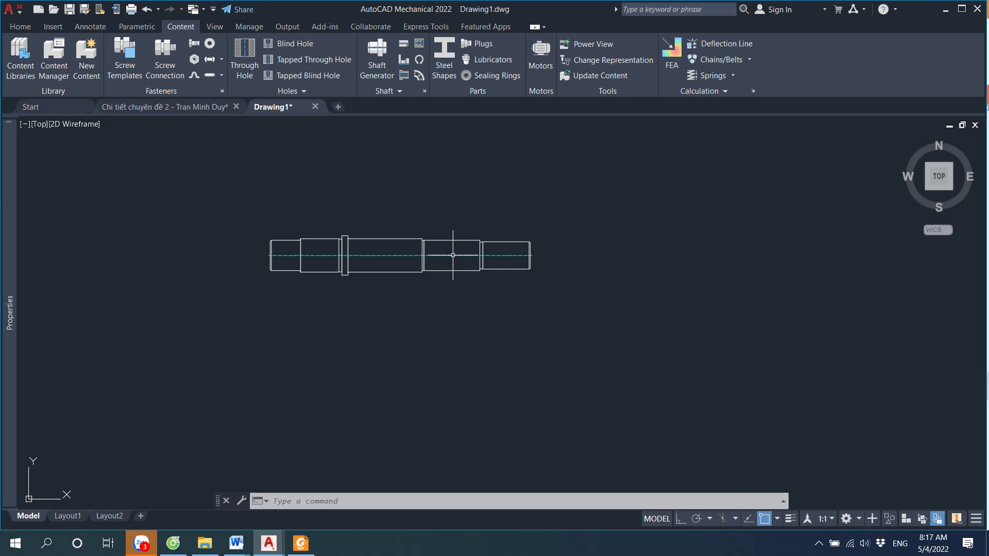
Add a Left side view of the shaft, placed on its axis with Ortho on, and close the Shaft Generator
double_click(457, 256)
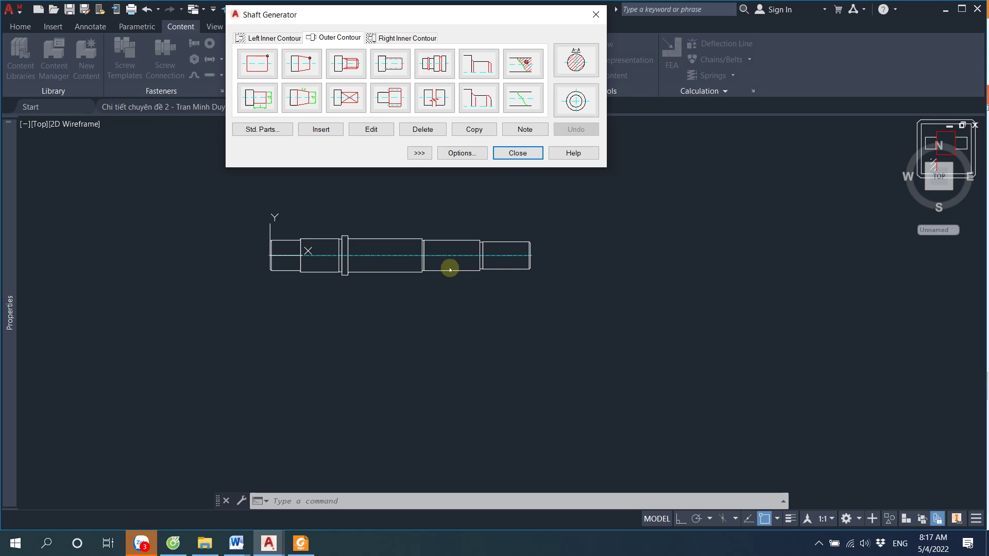
click(580, 103)
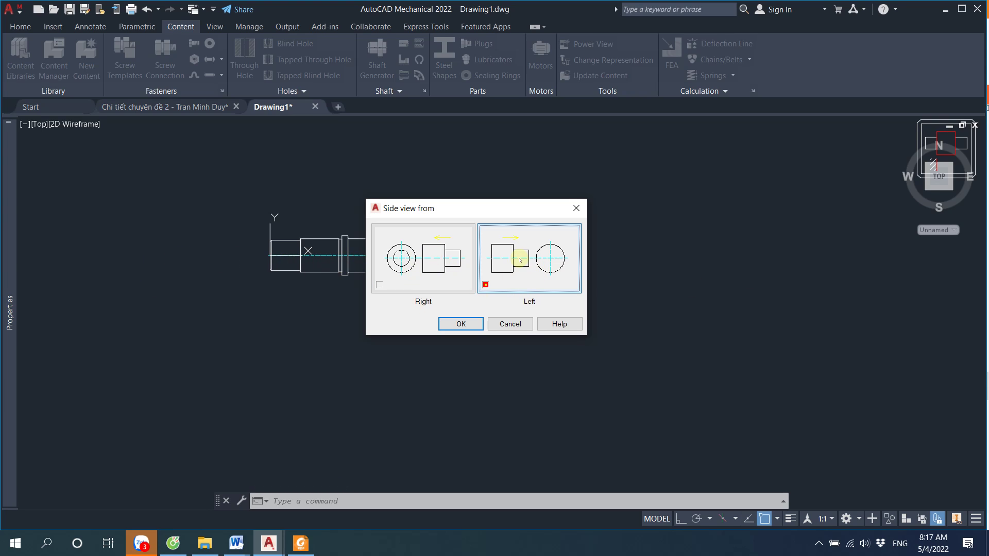
click(461, 323)
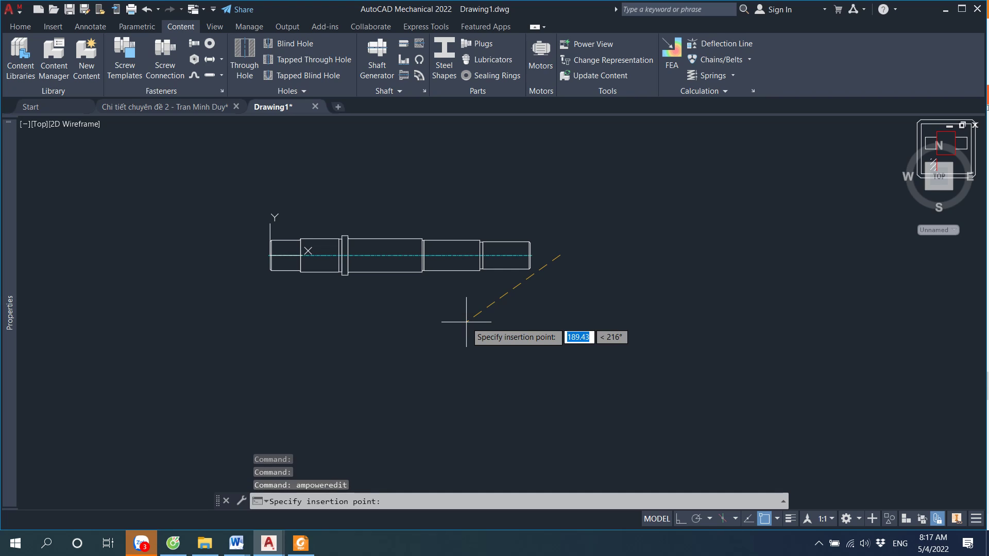
click(319, 504)
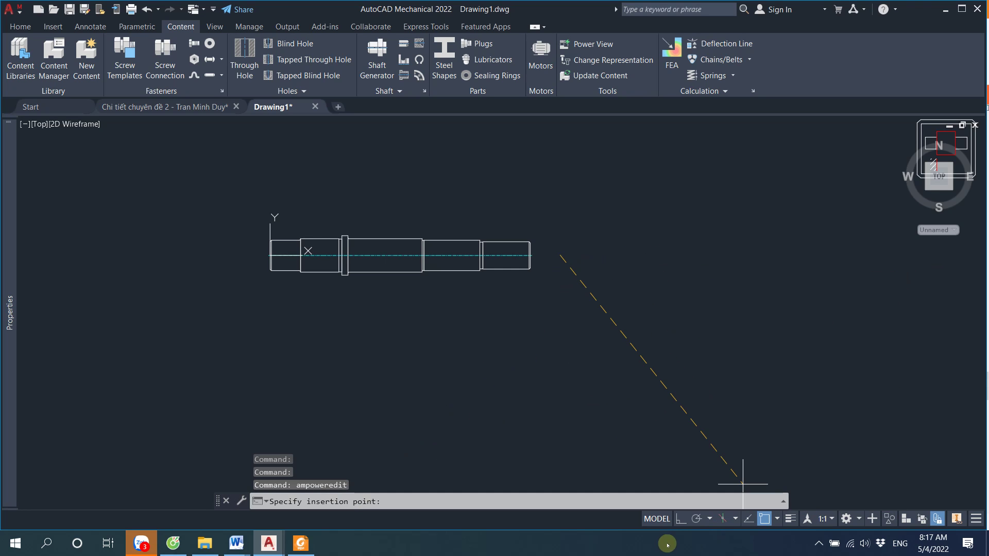
click(681, 519)
click(655, 256)
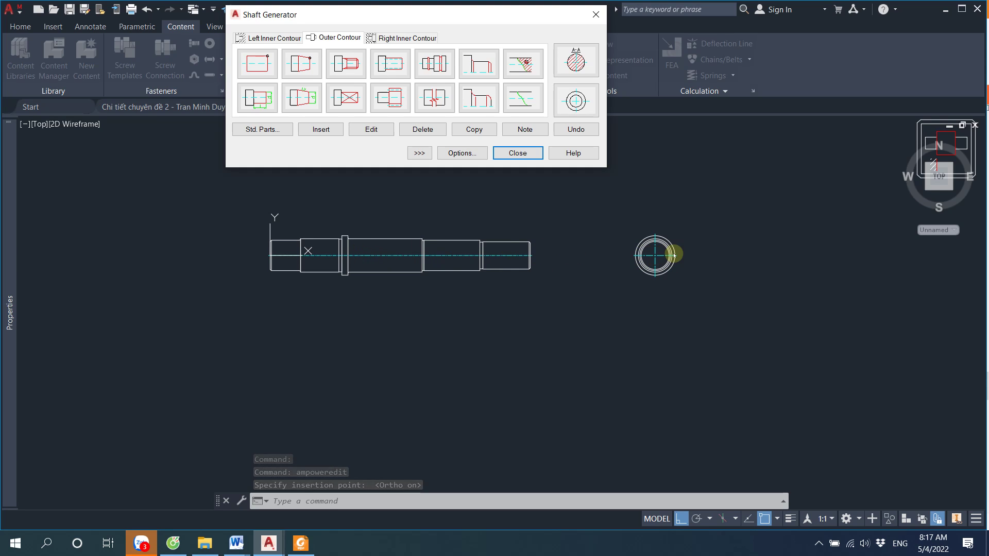
click(517, 153)
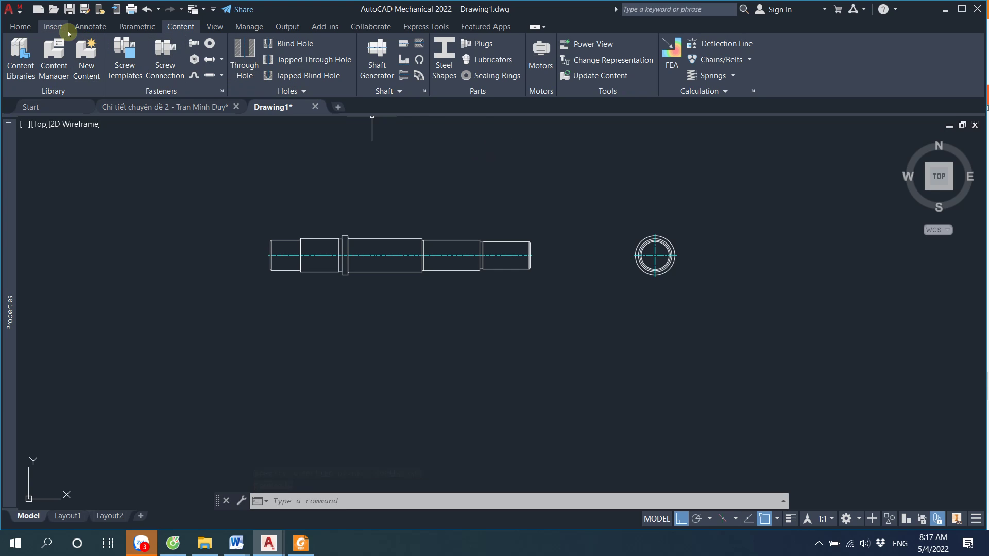
Zoom in on the shaft and bring up the Annotate ribbon tools
scroll(407, 241, up, 4)
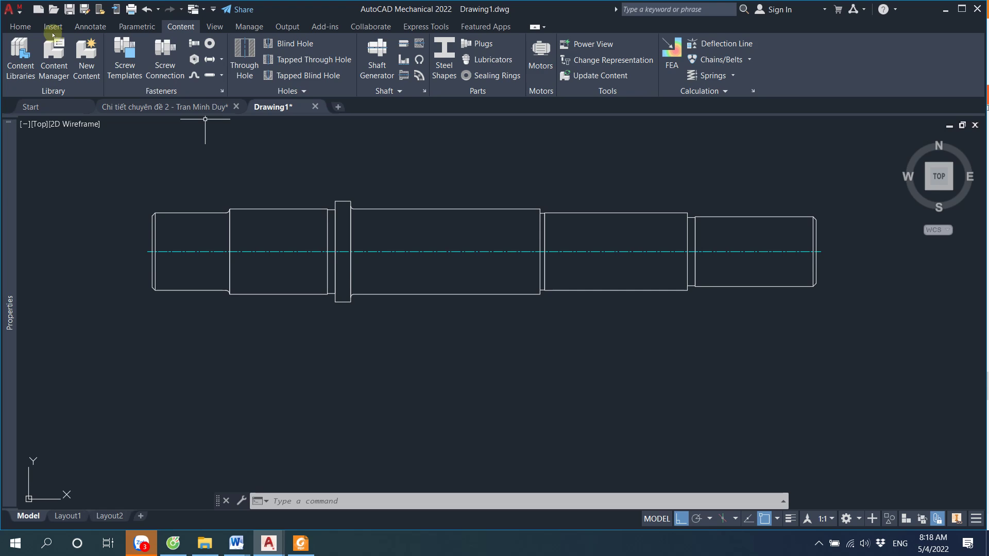
click(20, 26)
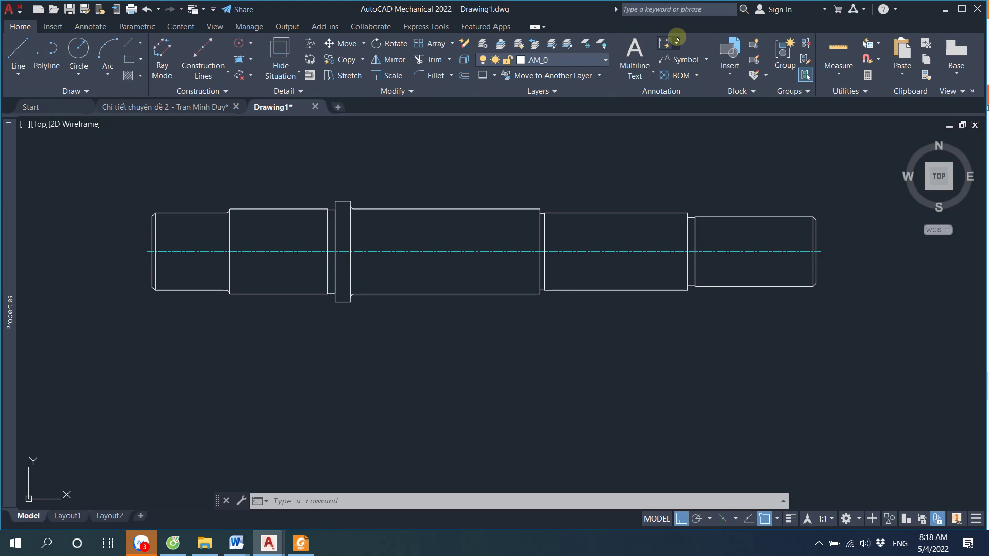
click(85, 27)
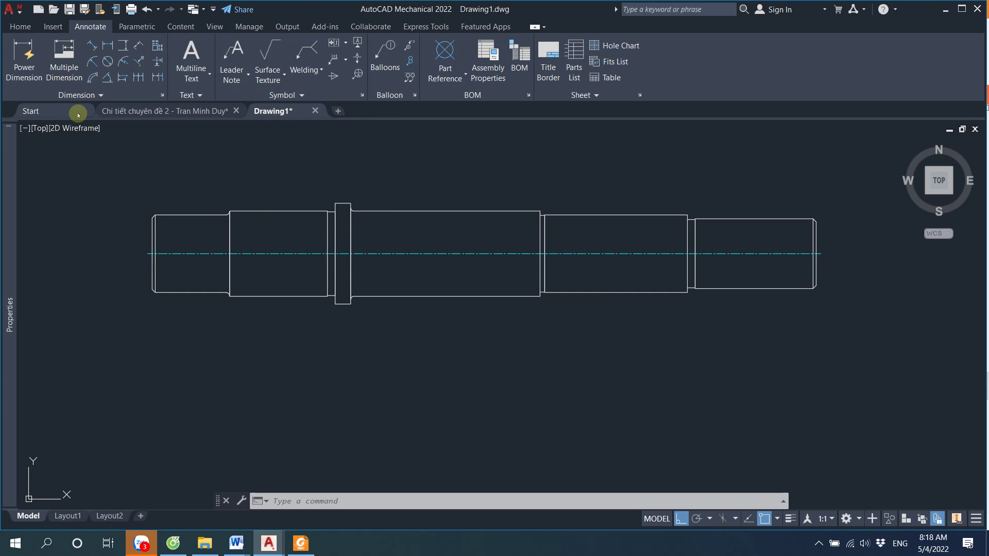
Set Multiple Dimension to the parallel Chain type and confirm with OK
click(55, 56)
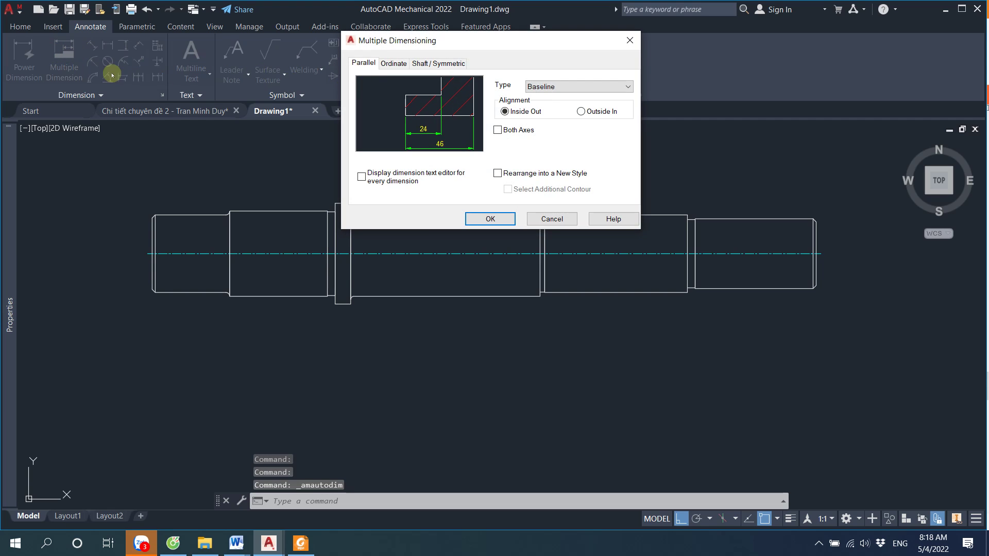
click(629, 40)
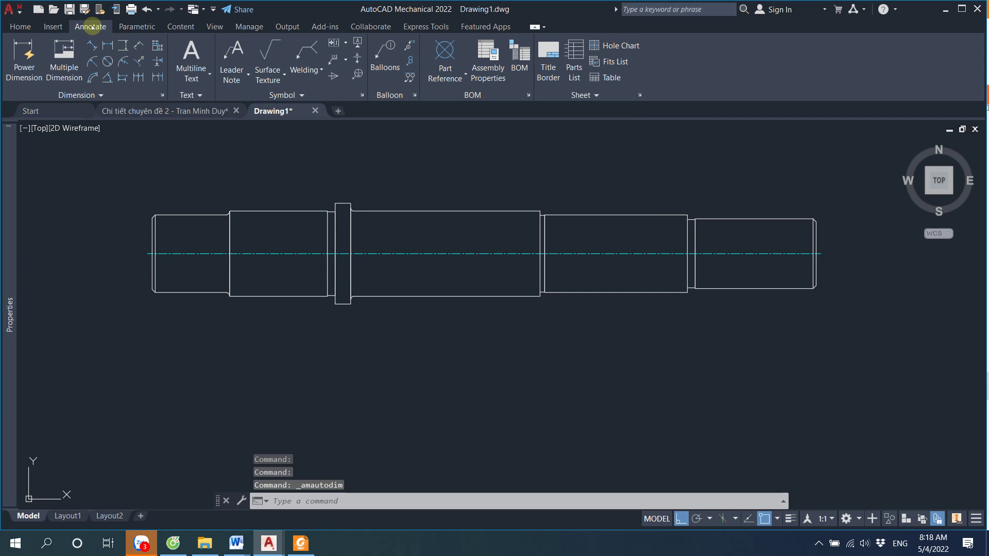
click(67, 57)
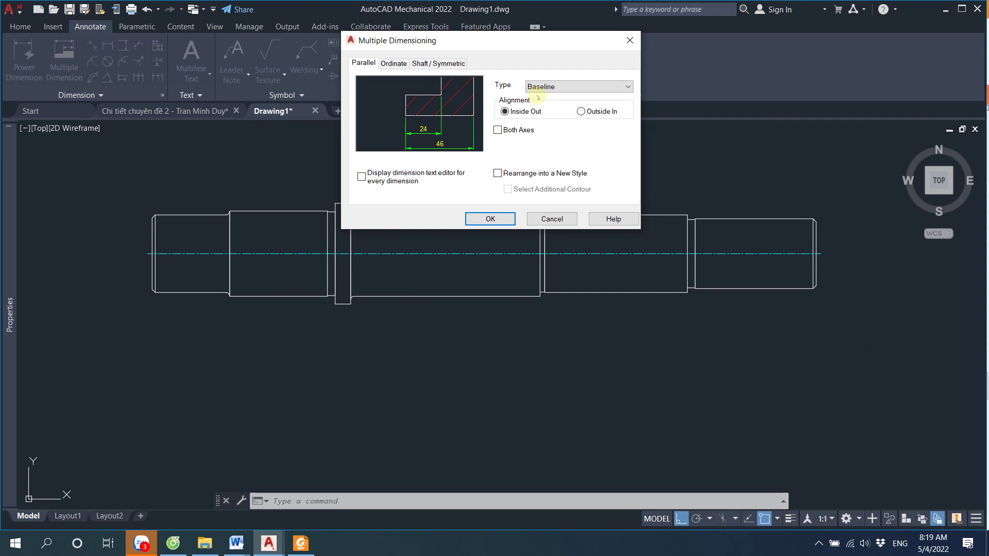
click(558, 87)
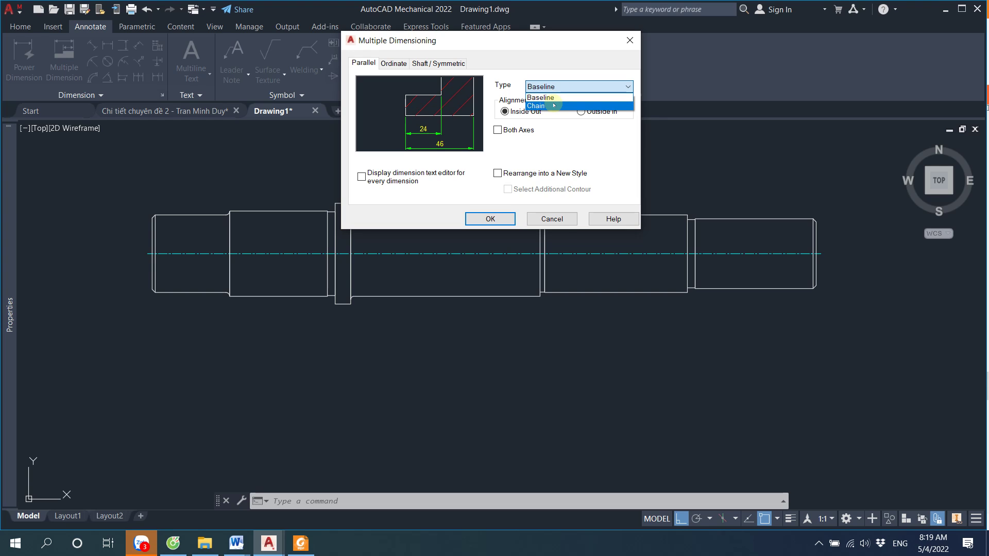
click(553, 105)
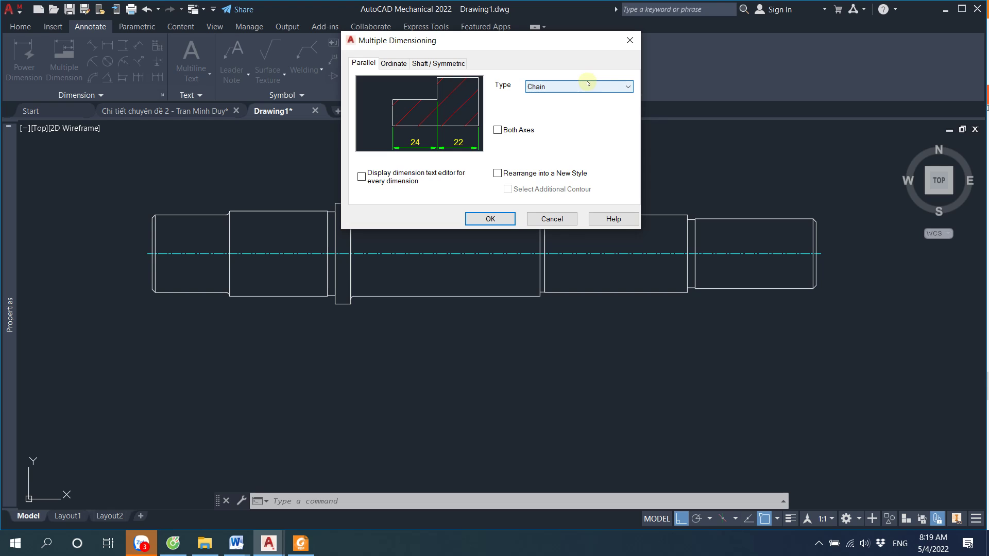
click(490, 219)
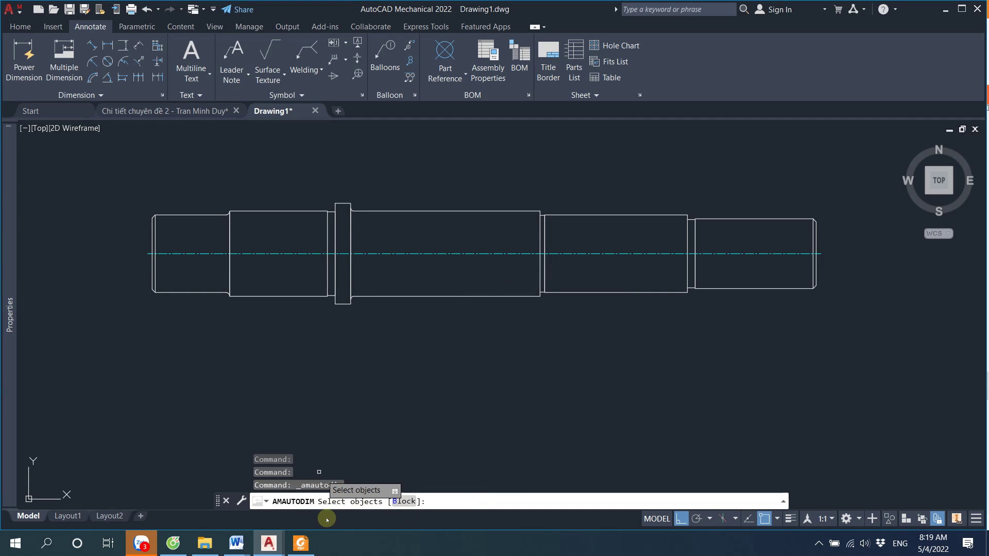
Window-select the shaft and place the chain of length dimensions below it from the left end
click(109, 164)
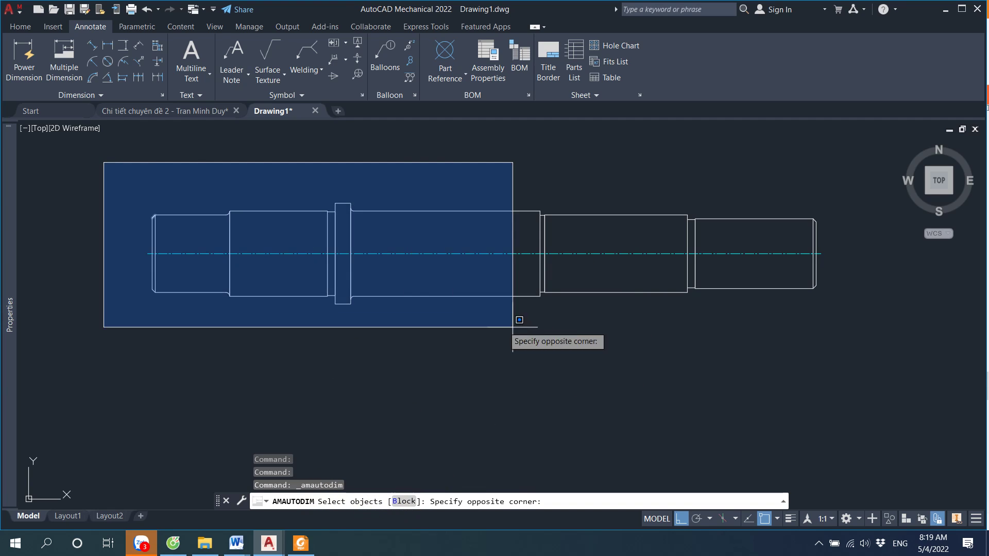
click(859, 350)
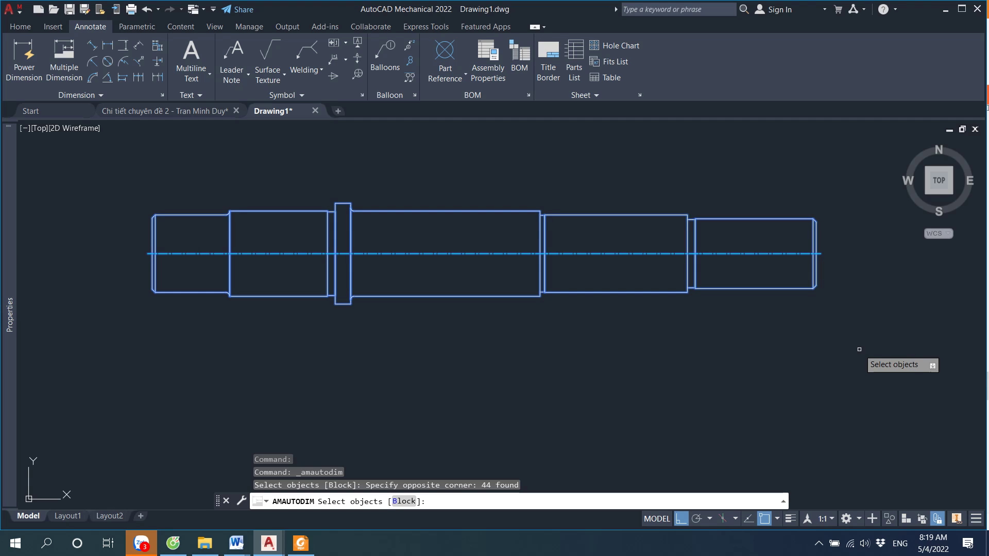
key(Return)
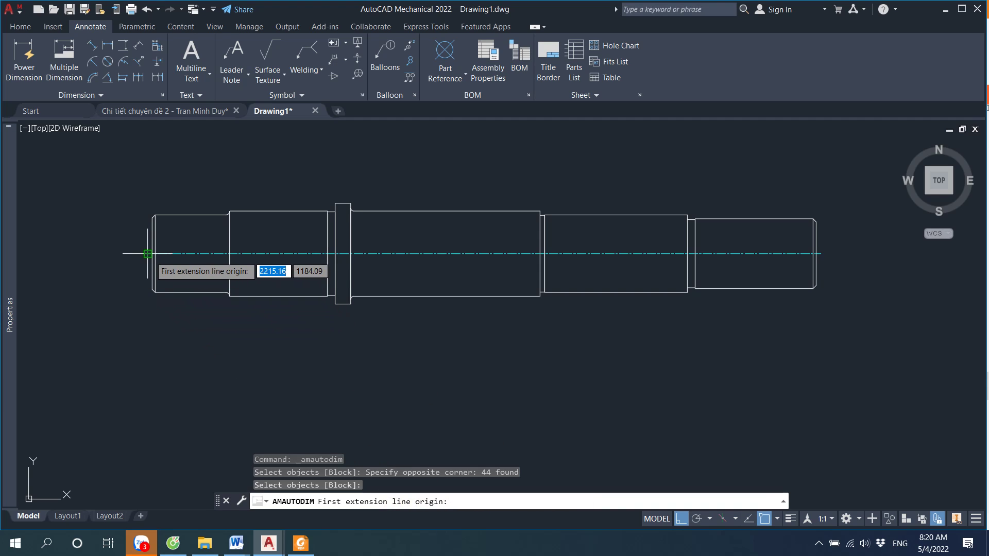
scroll(148, 254, up, 5)
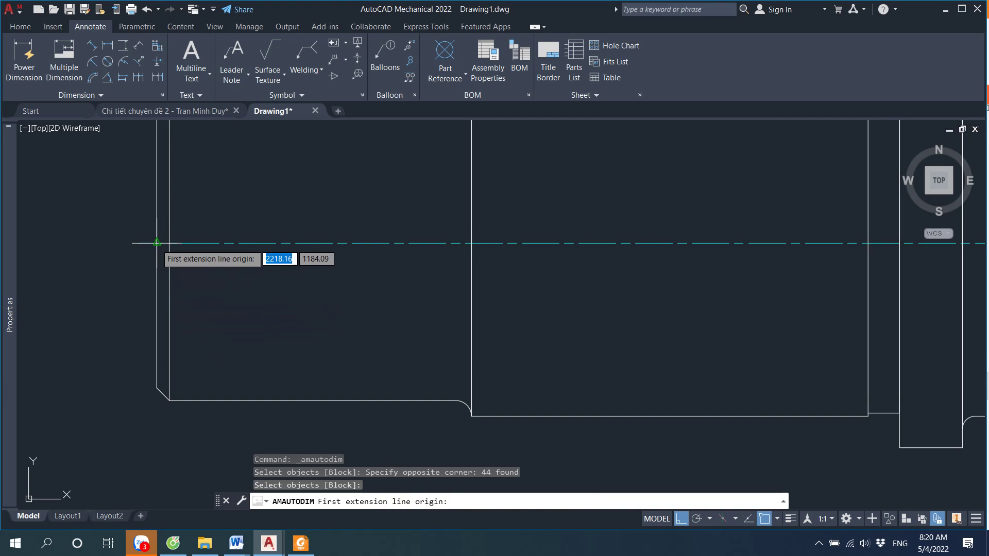
click(157, 242)
scroll(157, 242, down, 5)
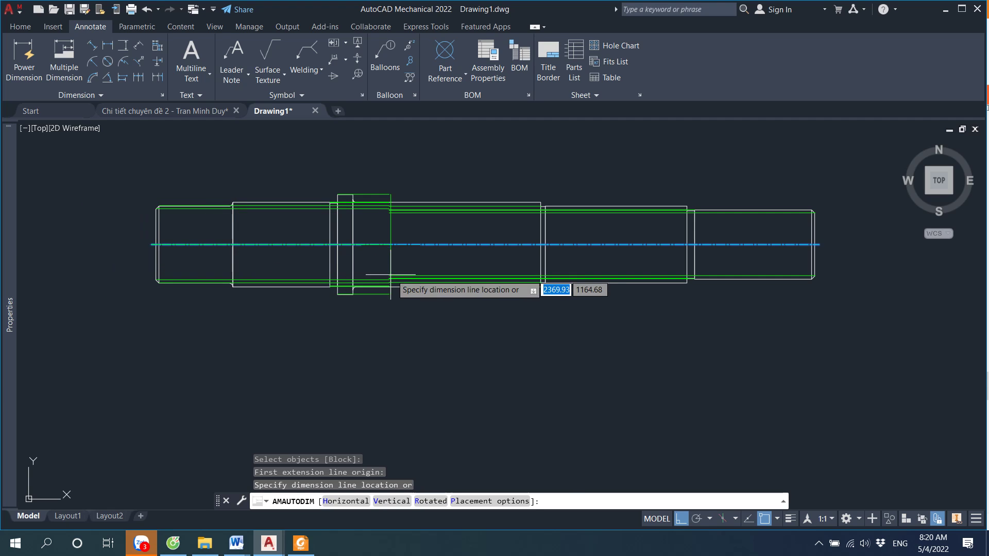
scroll(406, 327, up, 2)
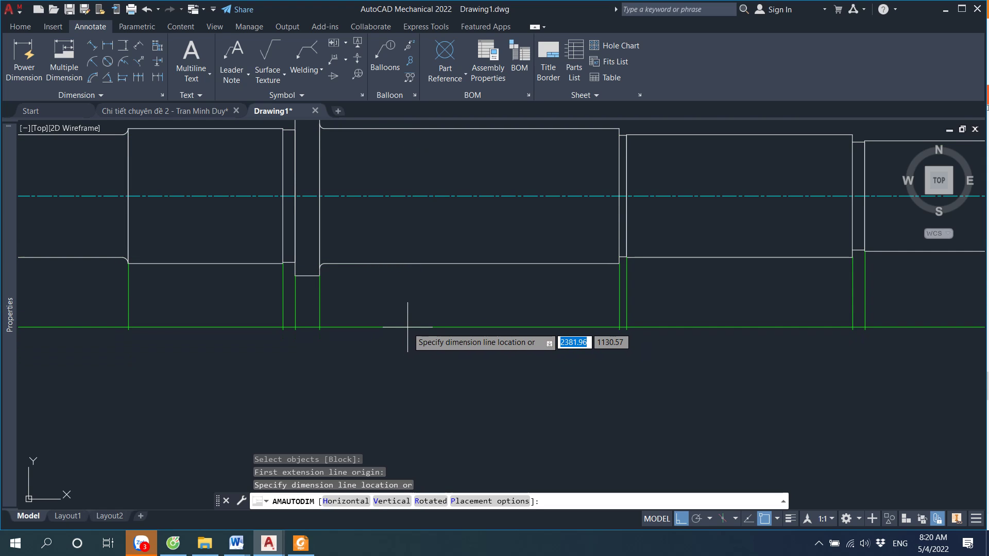
click(407, 327)
scroll(518, 350, down, 4)
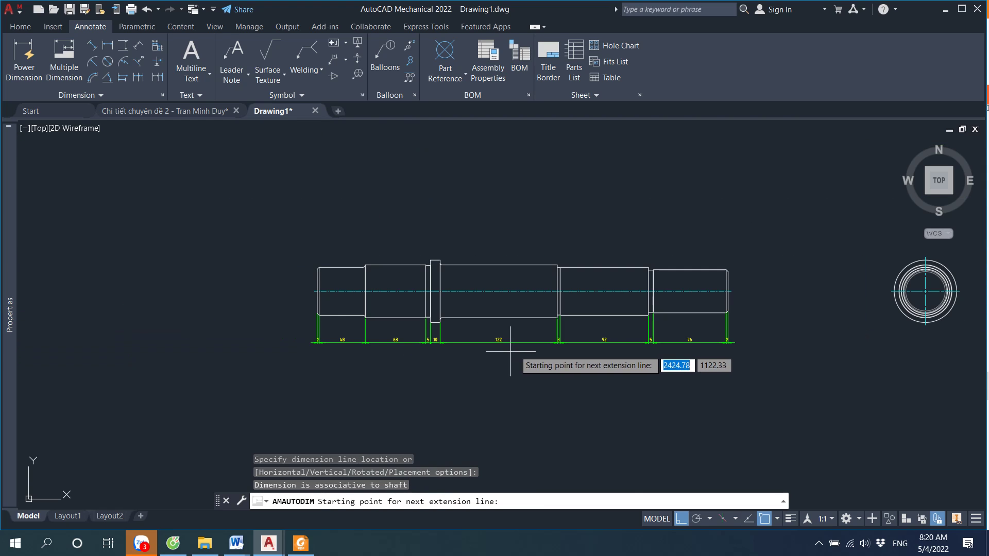
scroll(446, 362, up, 2)
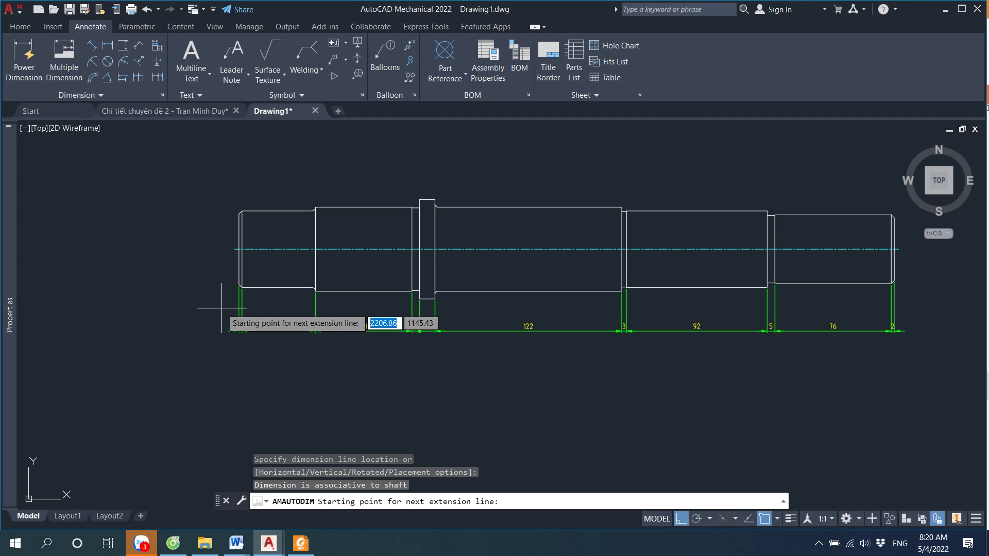
scroll(239, 330, up, 5)
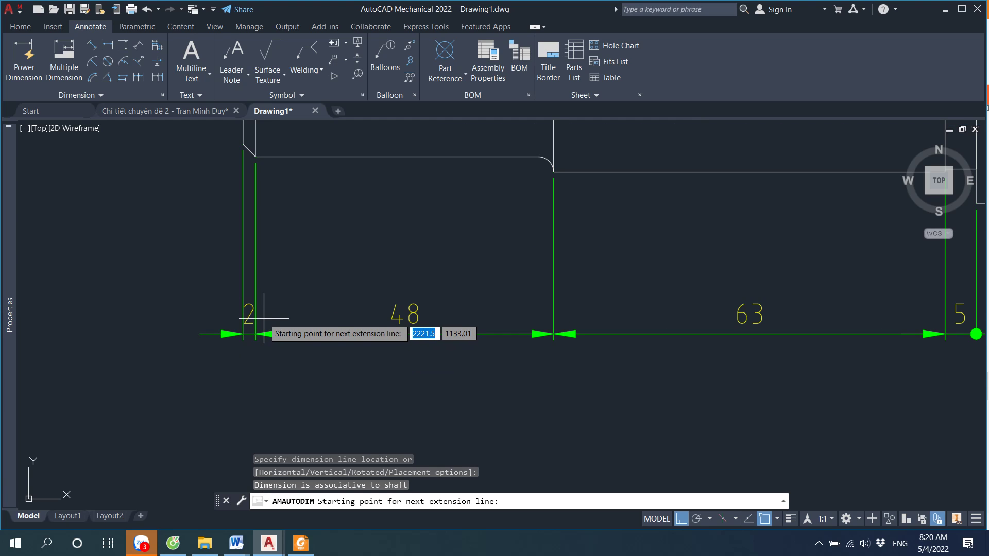
key(Escape)
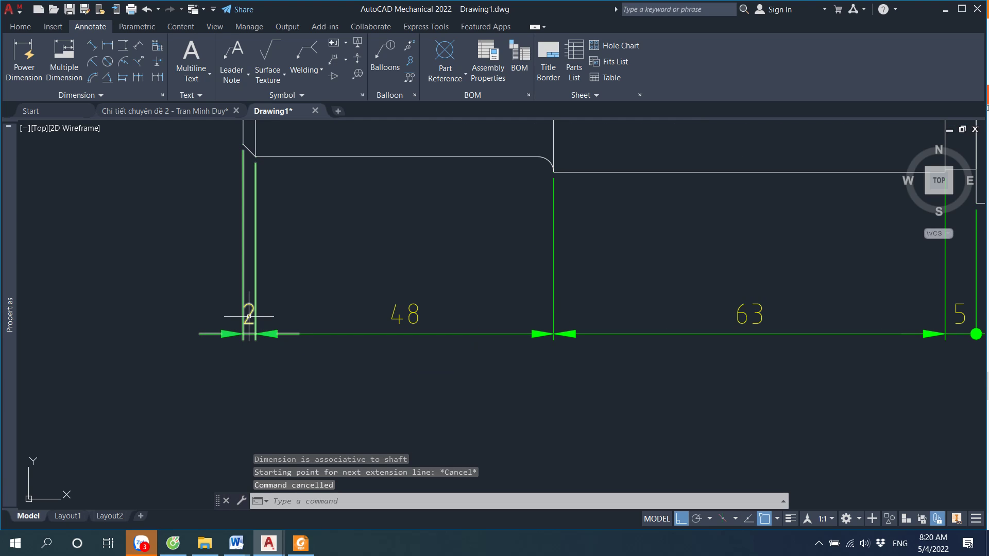
Delete the unwanted 2 dimension at the left end and the small stray dimension at the right end
click(249, 317)
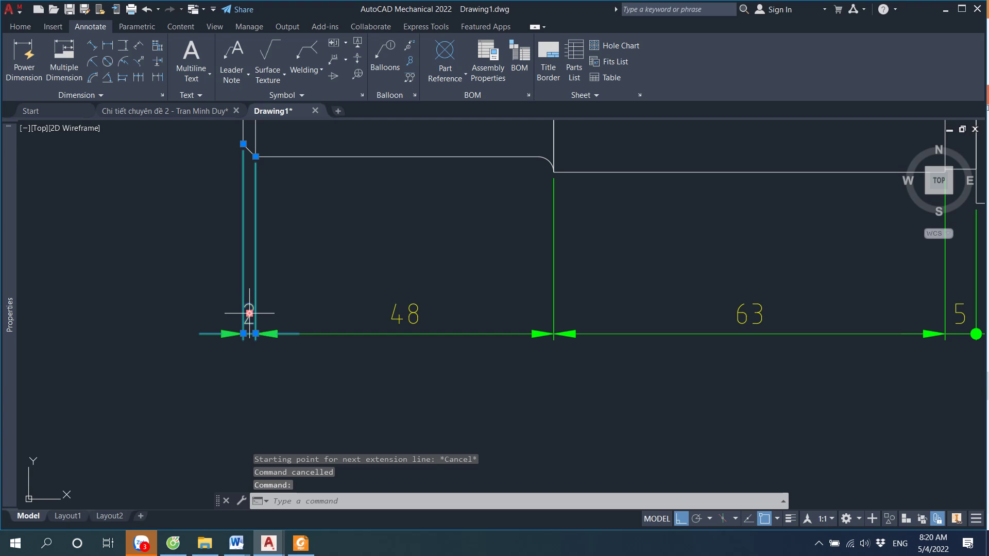
key(Delete)
scroll(448, 247, down, 3)
scroll(453, 288, down, 3)
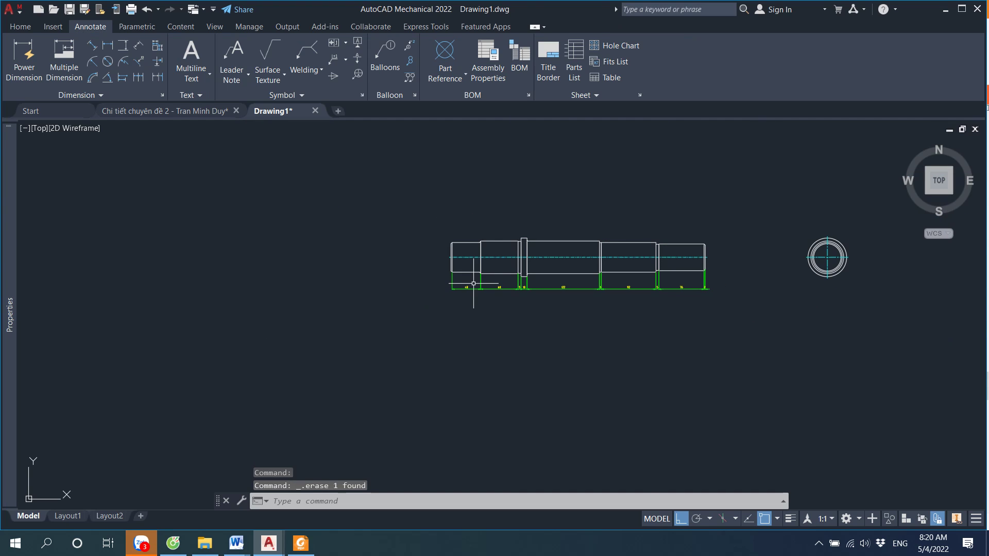
scroll(706, 287, up, 5)
click(609, 295)
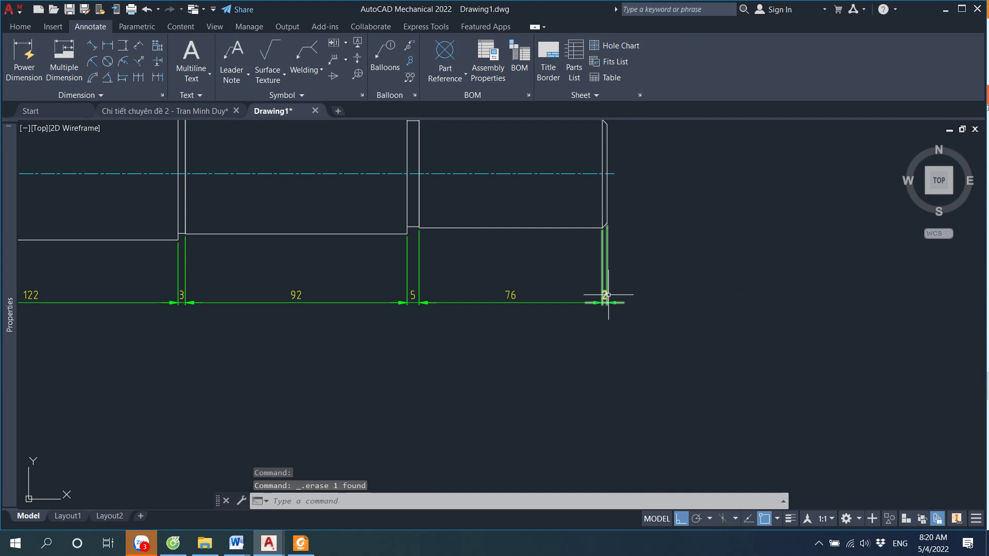
key(Delete)
scroll(519, 316, down, 4)
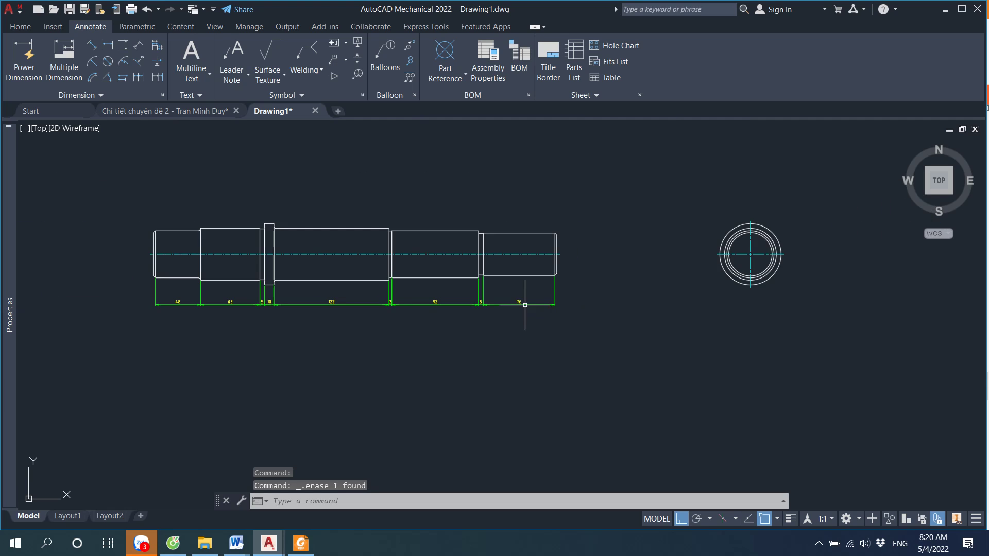
scroll(203, 297, up, 4)
scroll(204, 296, down, 2)
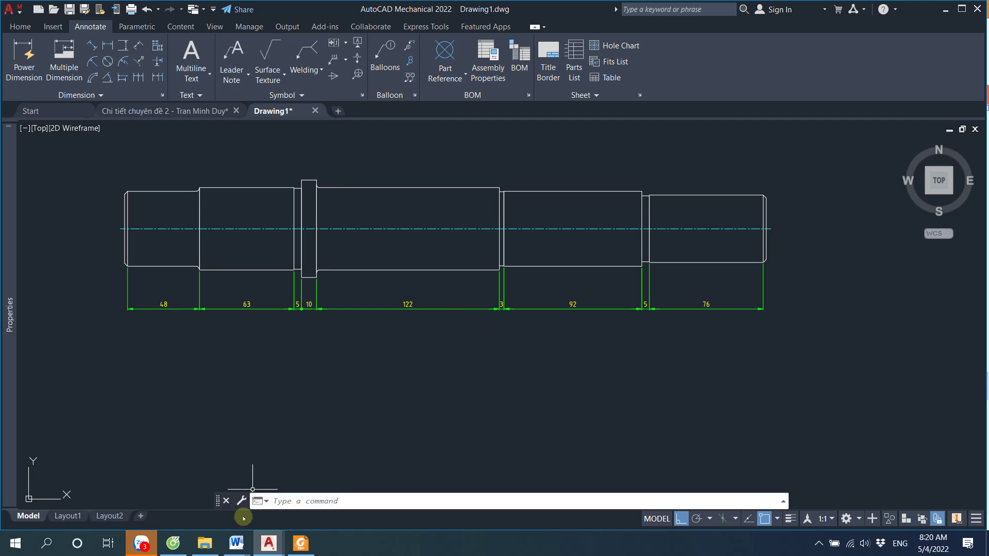
click(303, 543)
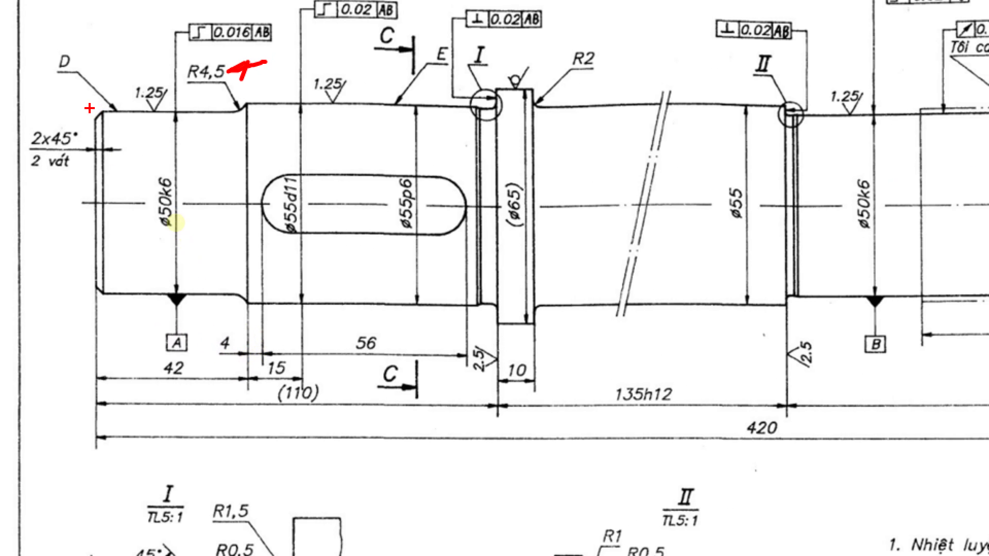
Mark the ø50k6 section and (110) dimension on the reference PDF, then return to Drawing1
ctrl+drag(89, 108, 246, 302)
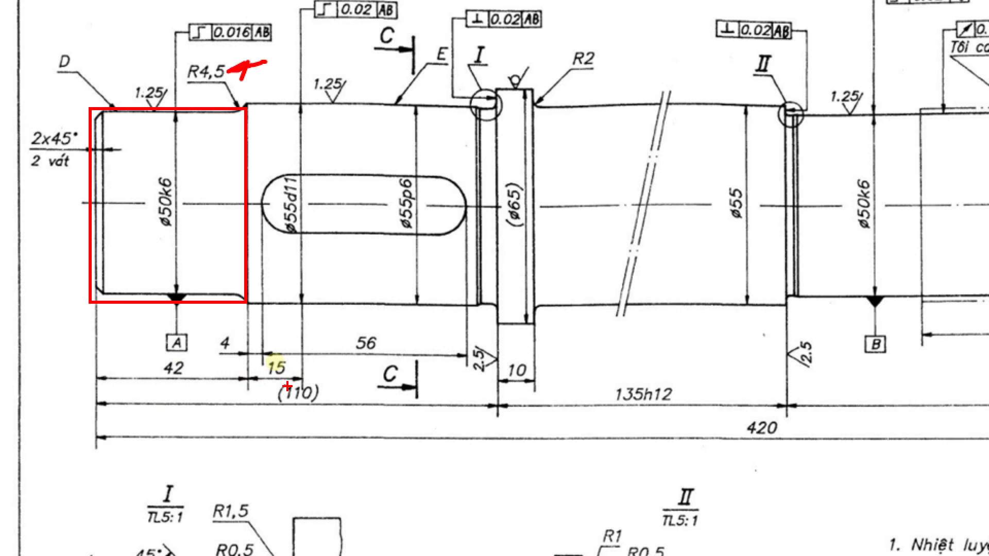
ctrl+drag(267, 380, 330, 409)
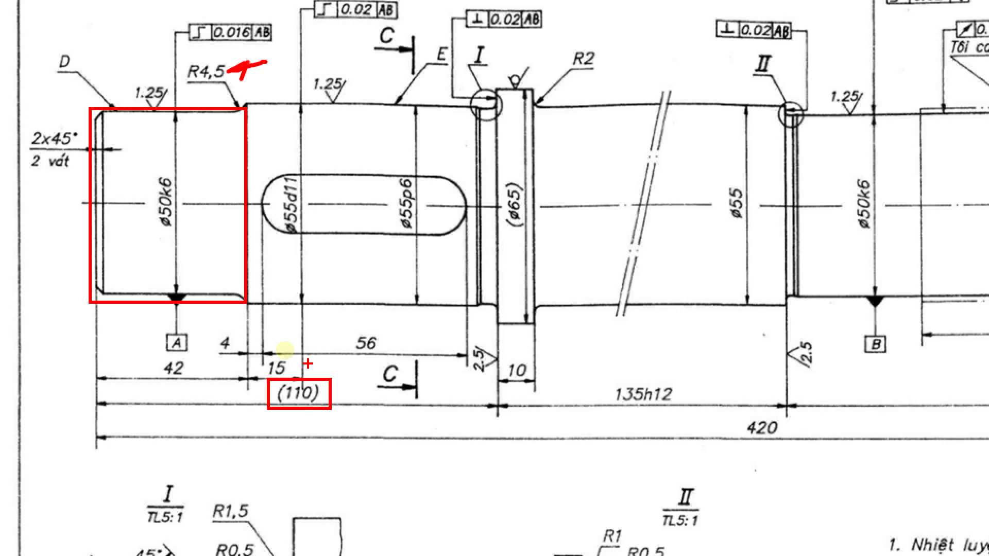
key(Escape)
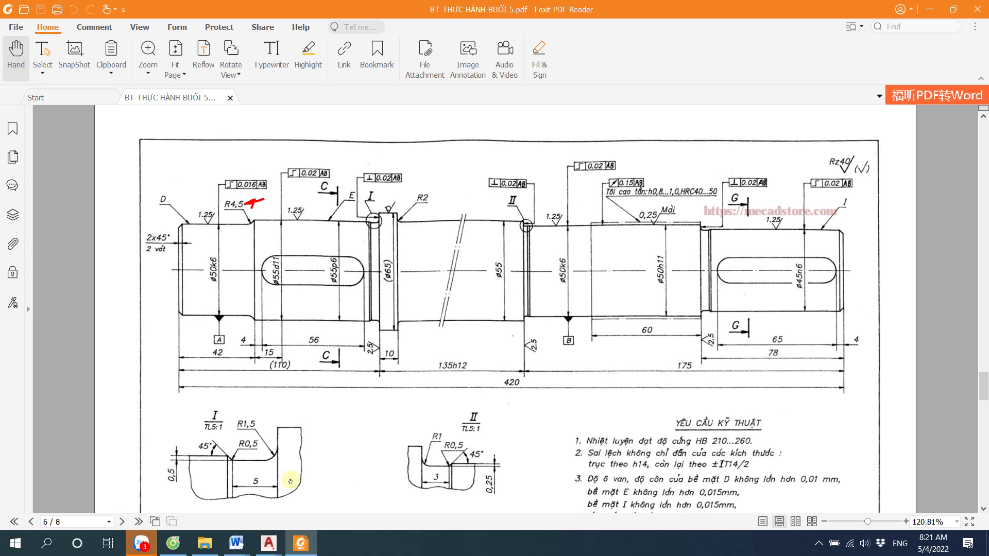
click(269, 542)
click(321, 484)
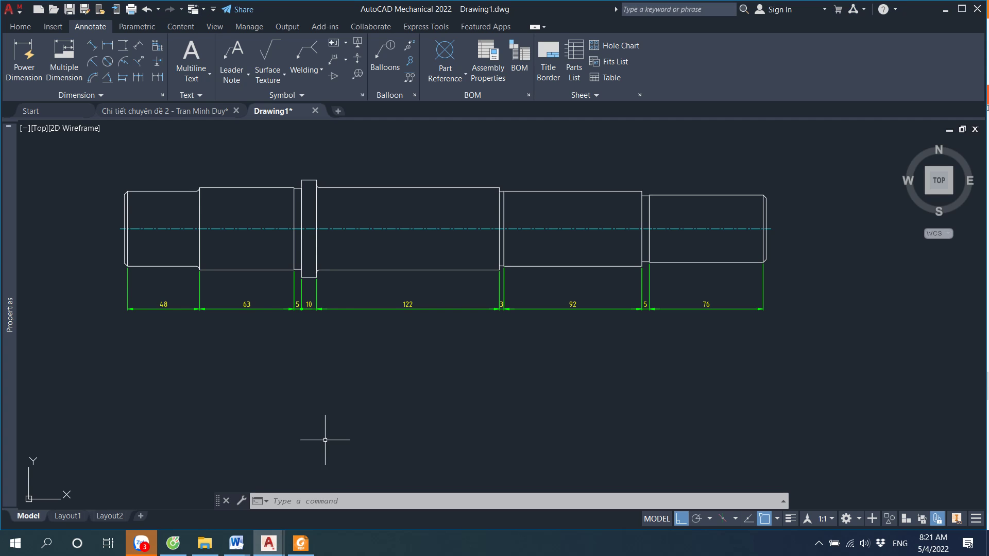
click(61, 58)
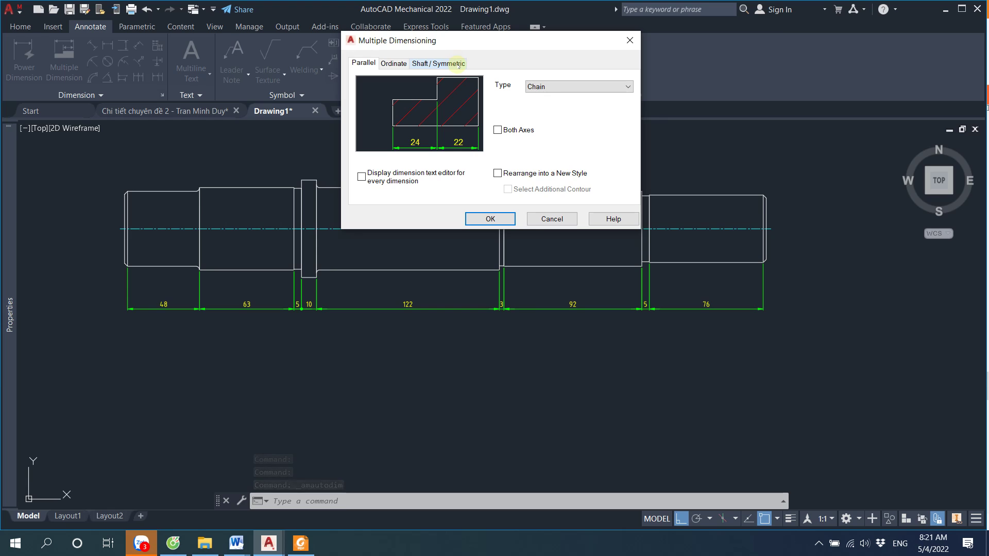
click(458, 64)
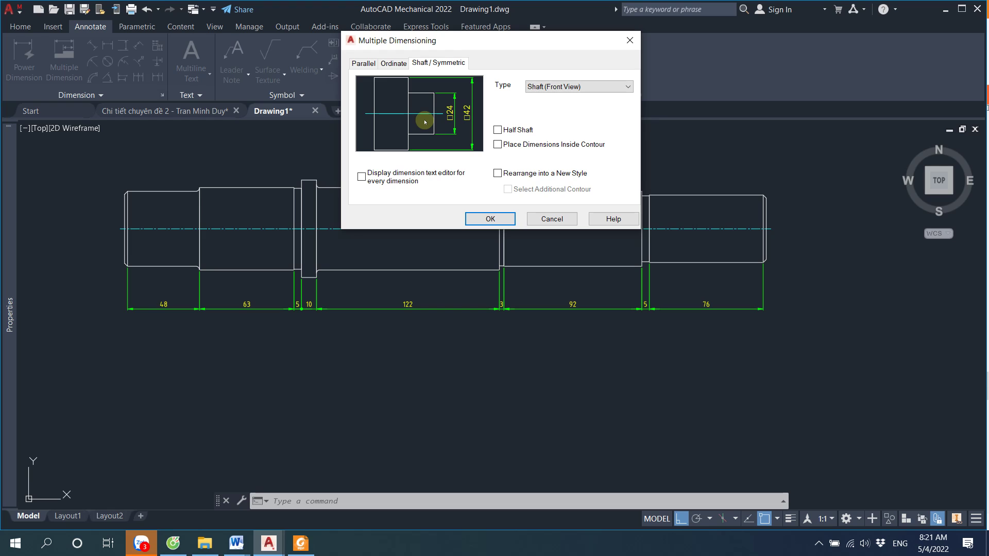
click(490, 219)
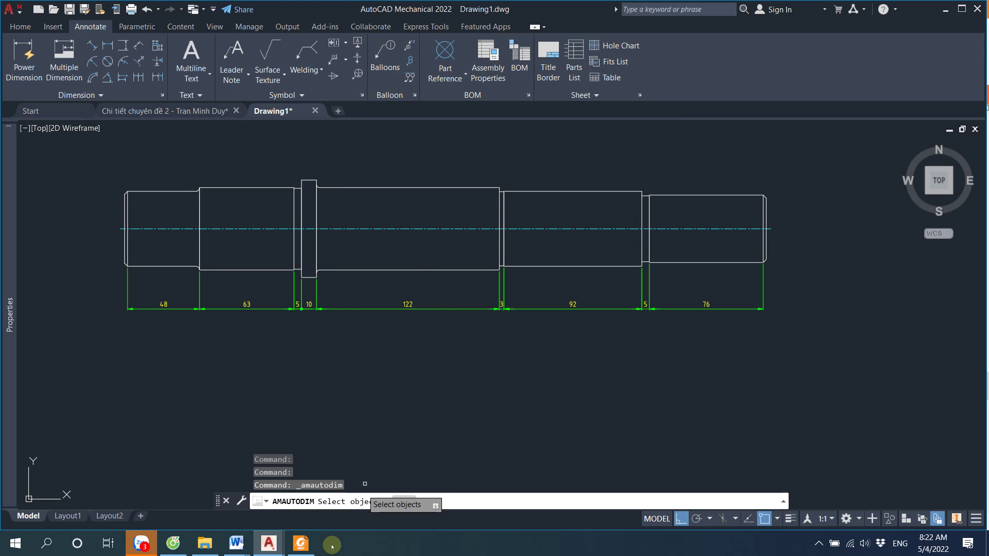
click(90, 141)
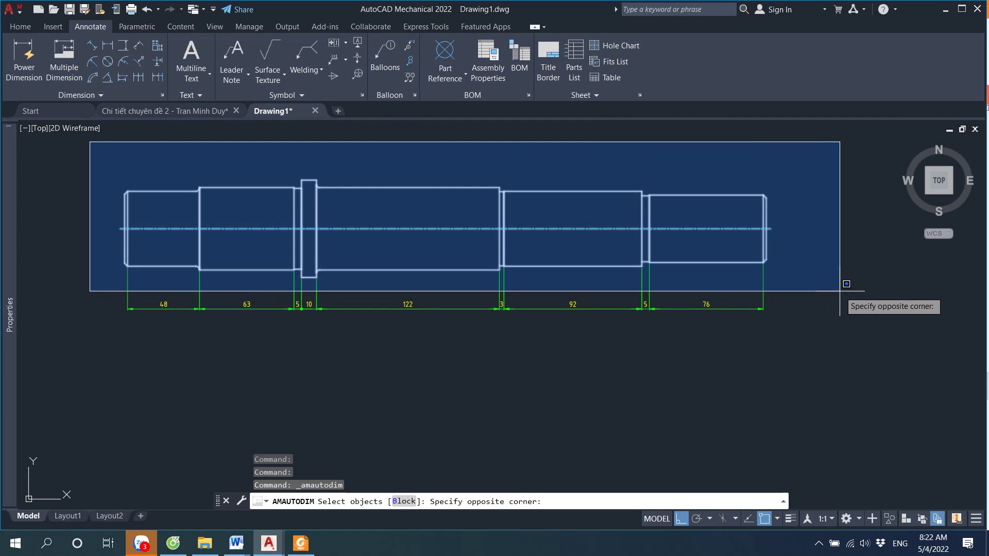
click(840, 291)
key(Return)
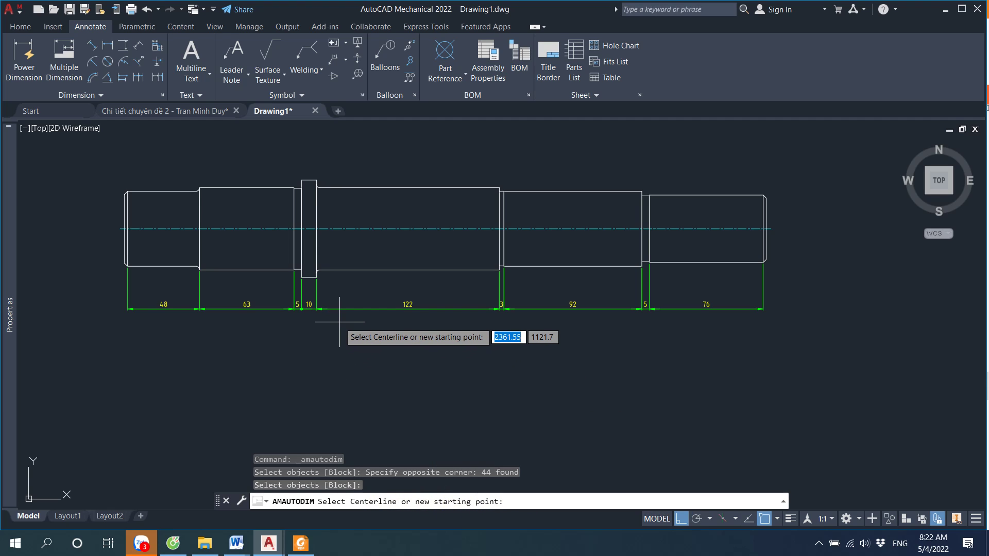
click(151, 228)
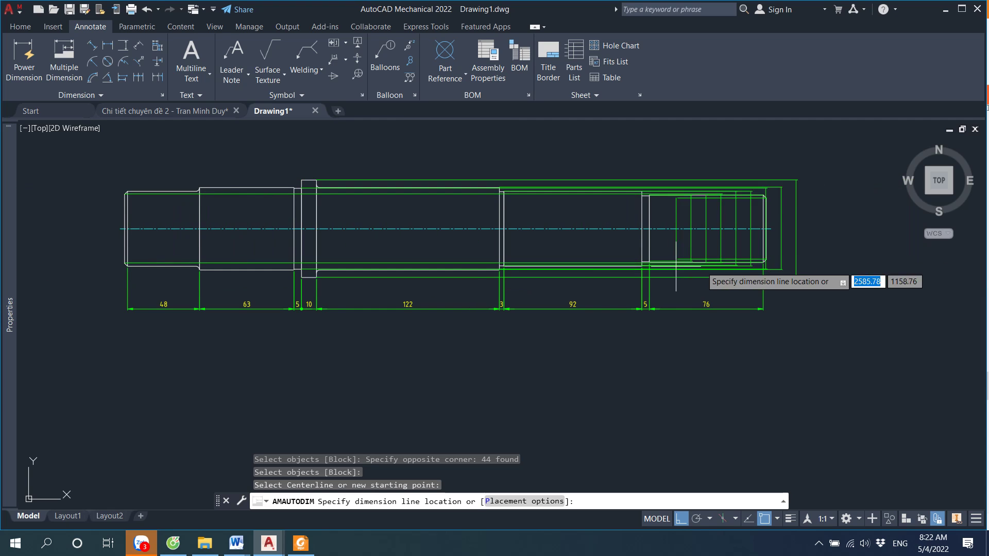
click(827, 265)
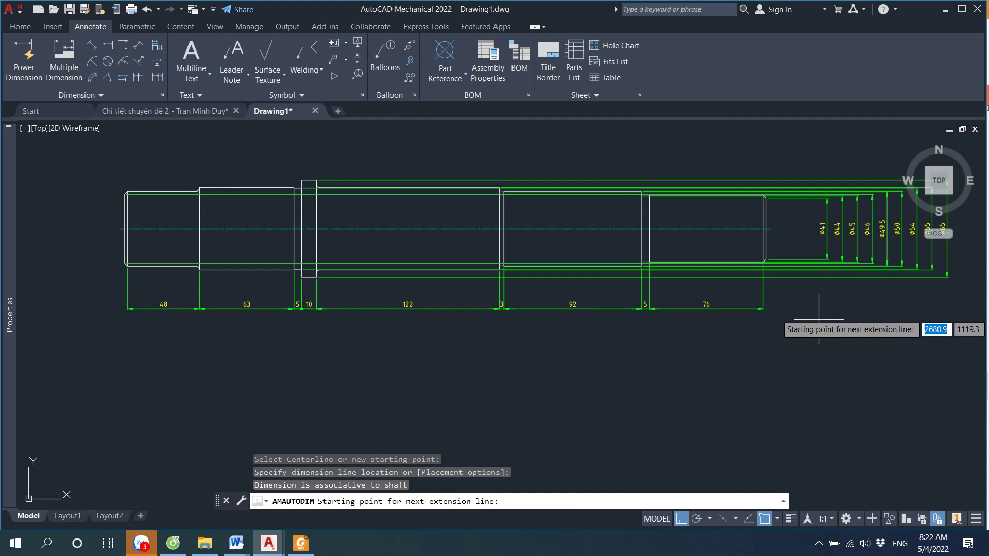
scroll(902, 289, down, 2)
scroll(963, 242, up, 2)
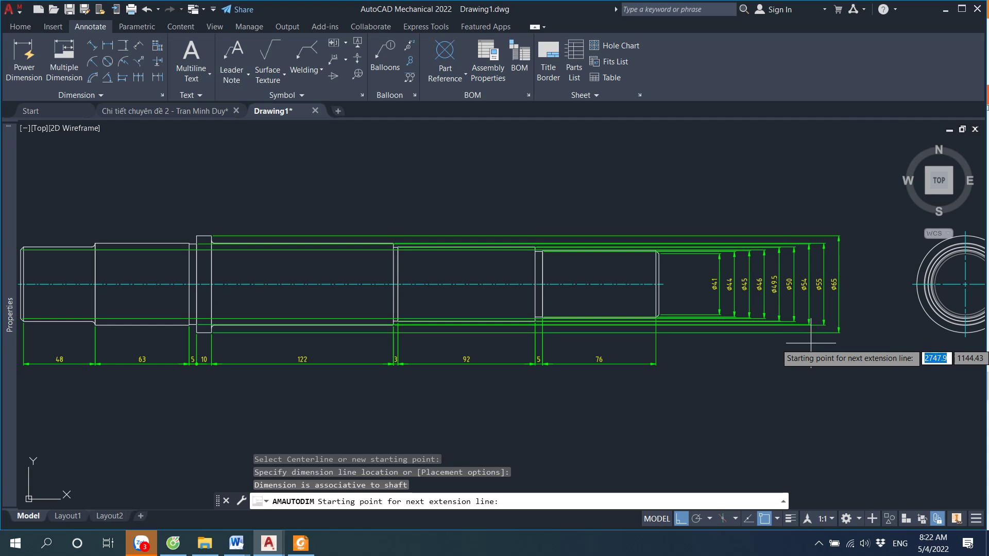
click(869, 371)
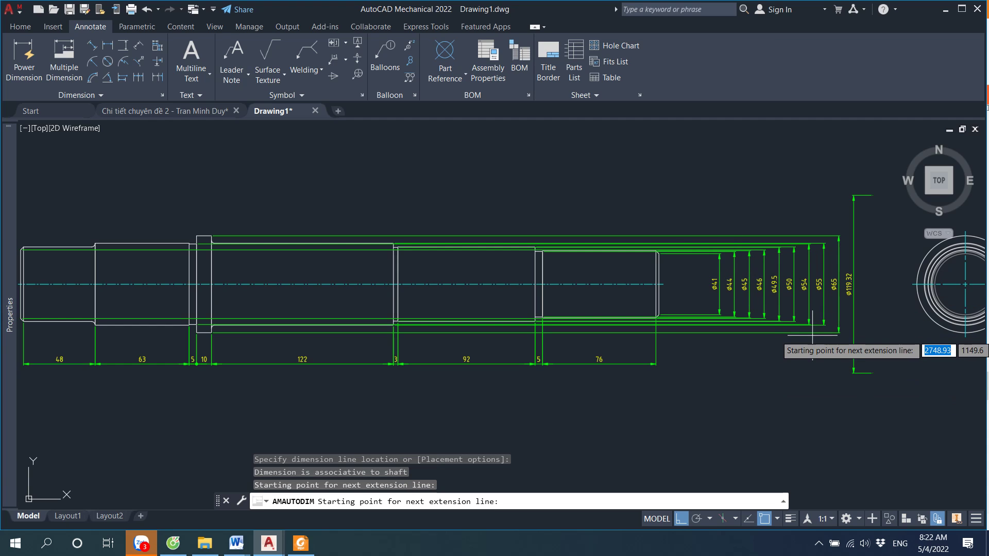
key(Escape)
click(884, 397)
click(704, 183)
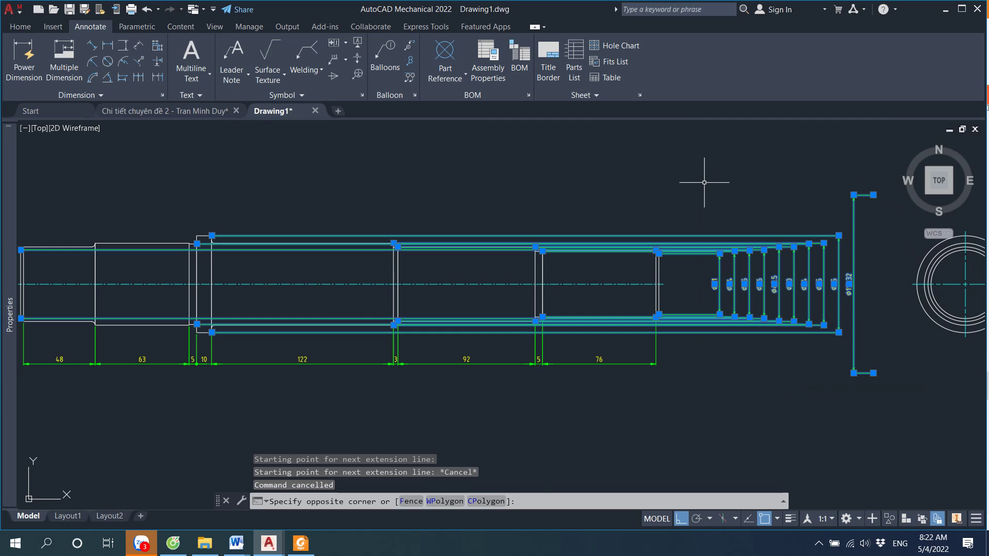
key(Delete)
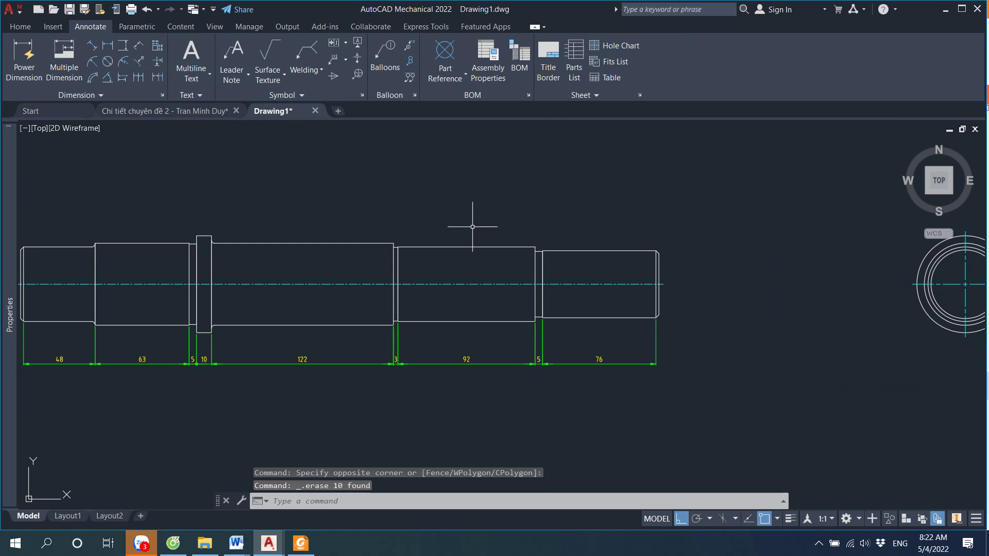
scroll(473, 226, down, 2)
Set Multiple Dimension to Shaft (Front View) with Place Dimensions Inside Contour checked, and confirm
scroll(325, 286, up, 2)
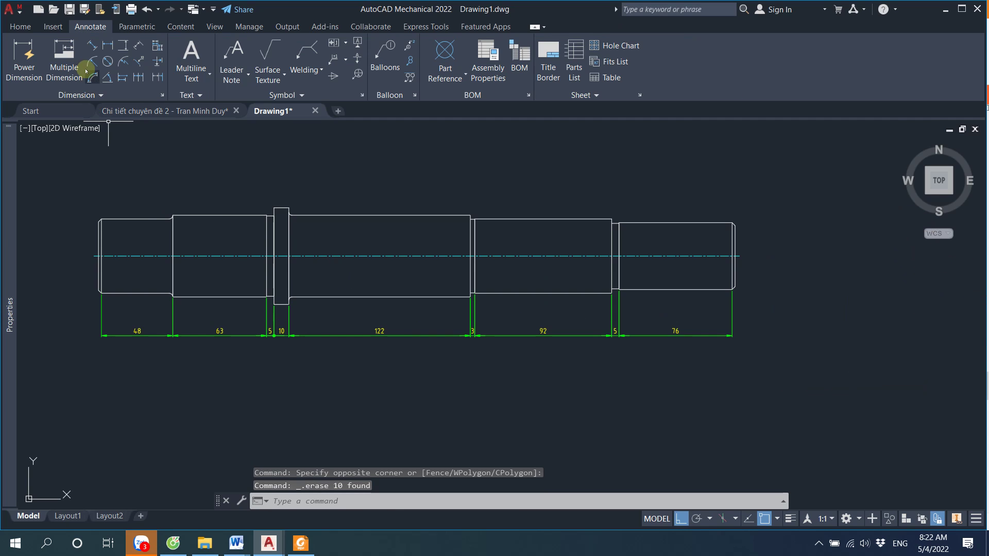
click(63, 52)
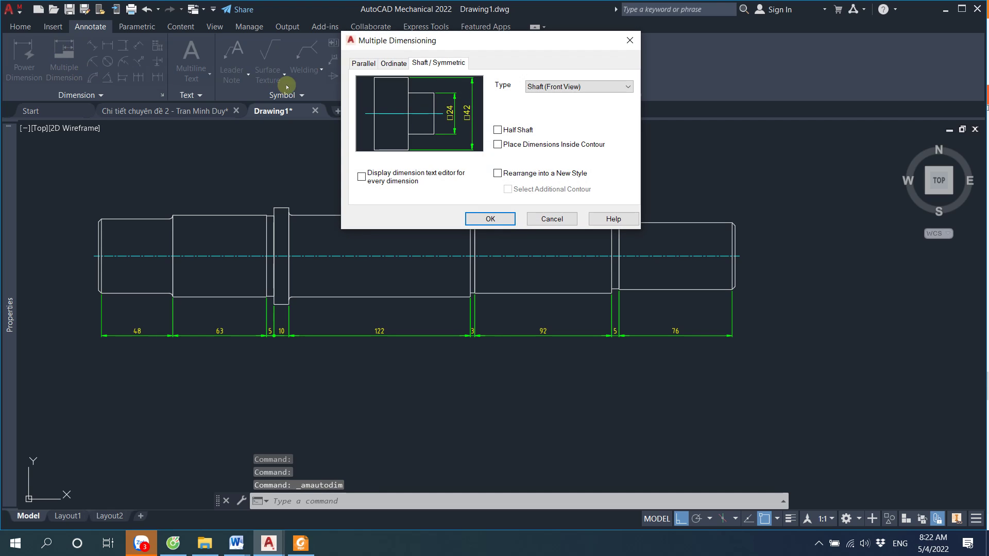
click(598, 92)
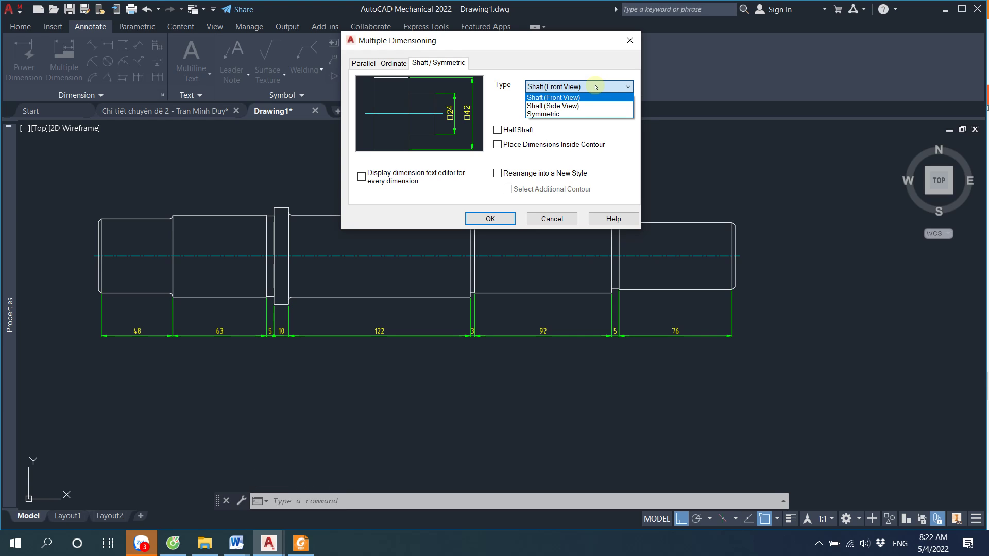
click(567, 114)
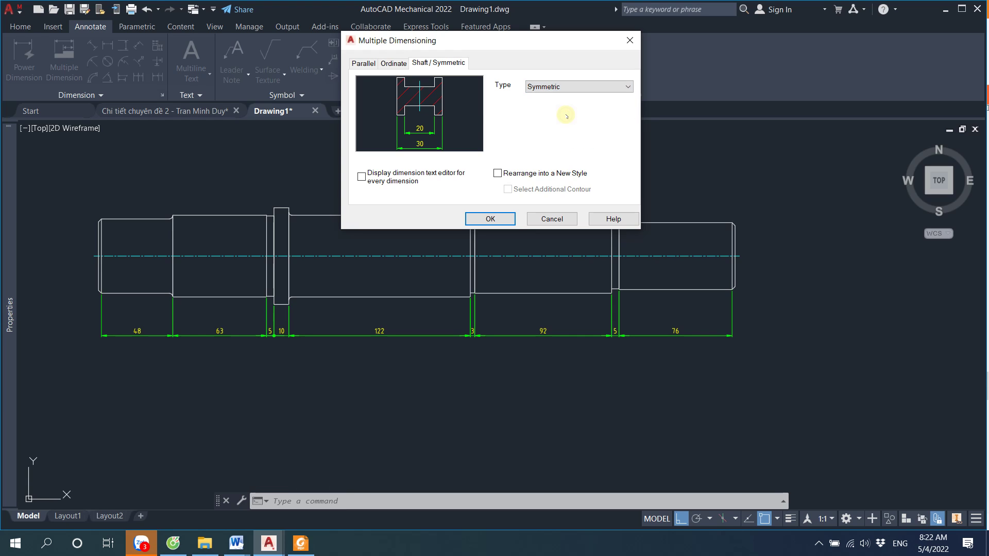
click(570, 86)
click(560, 103)
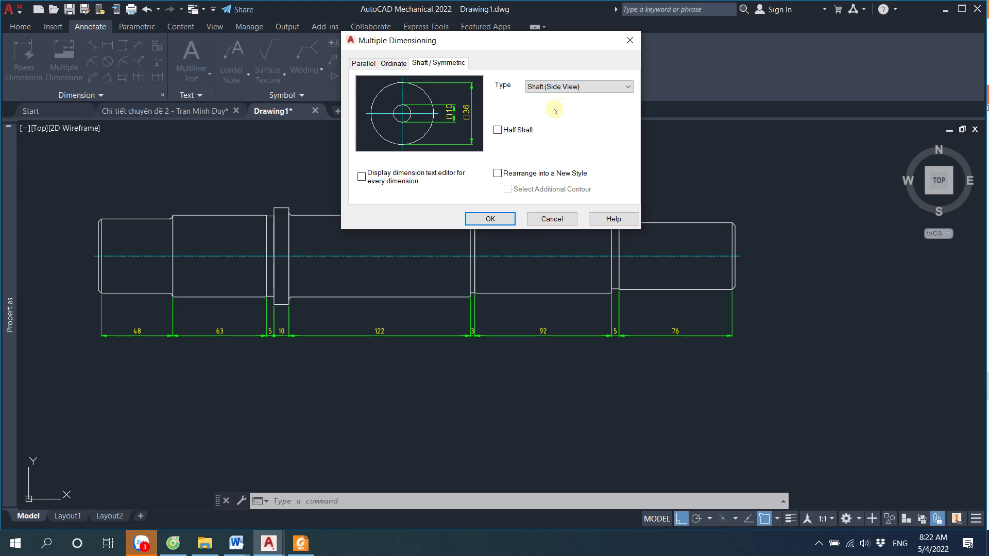
click(575, 86)
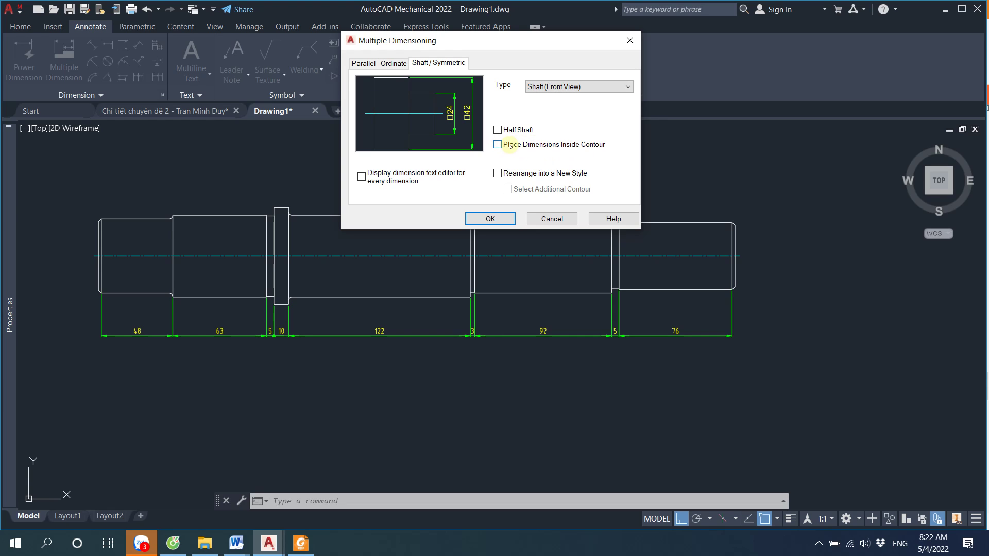
click(500, 144)
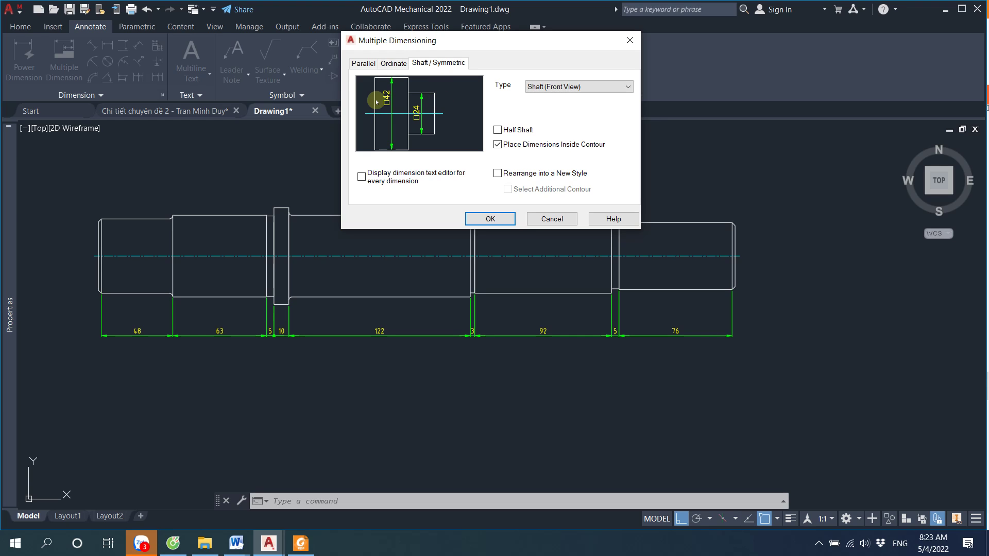
click(491, 219)
Window-select the shaft and pick the centreline to place diameters ø50 through ø45 inside the contour
click(71, 180)
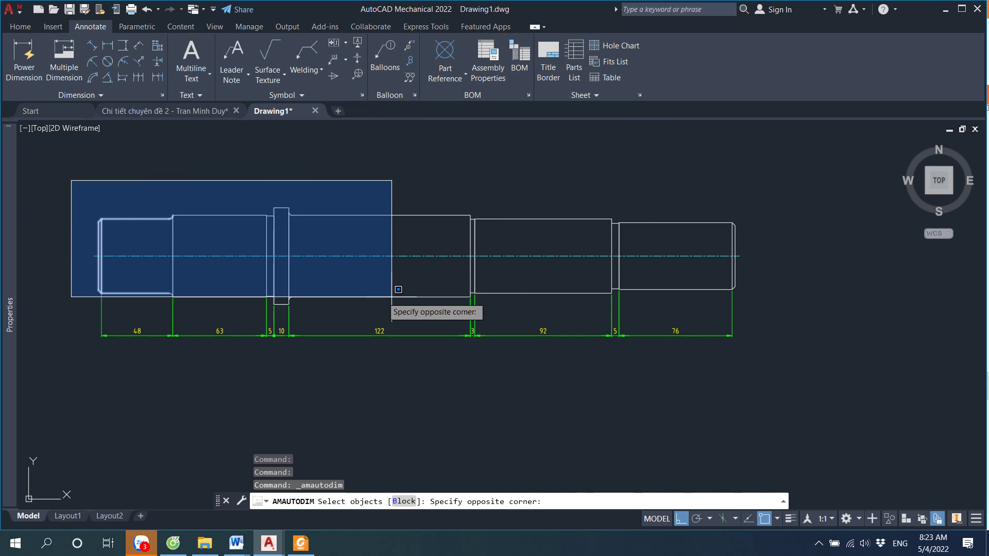
click(762, 305)
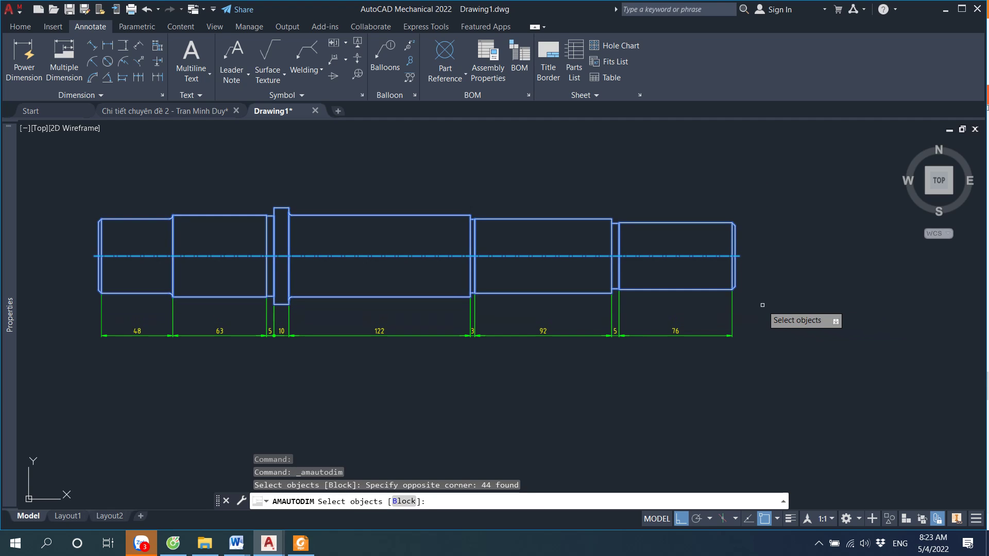
key(Return)
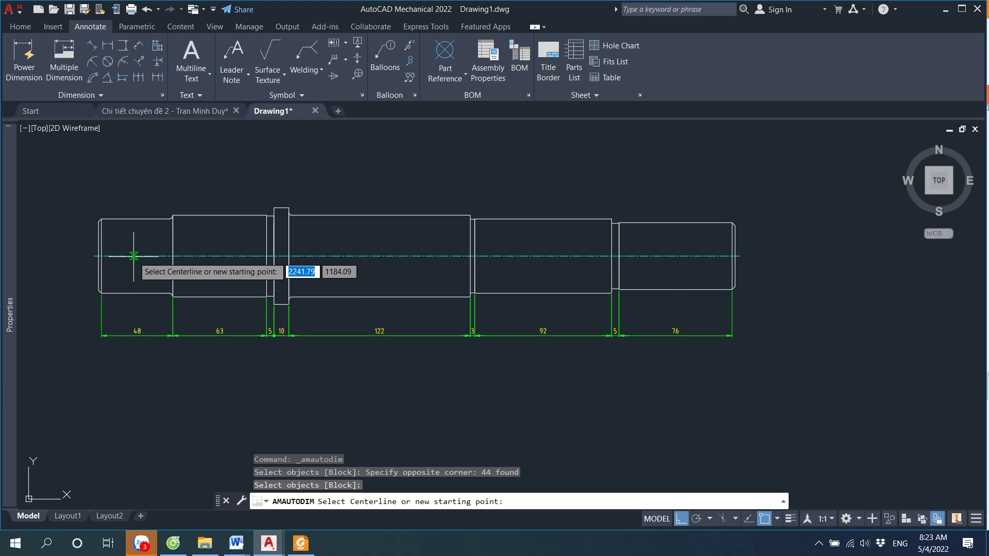
click(134, 256)
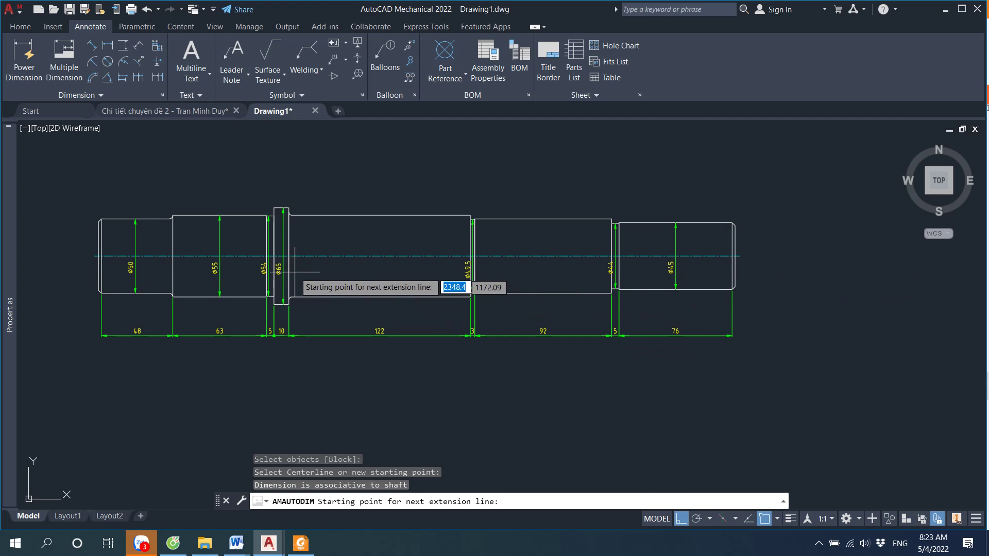
scroll(387, 257, up, 2)
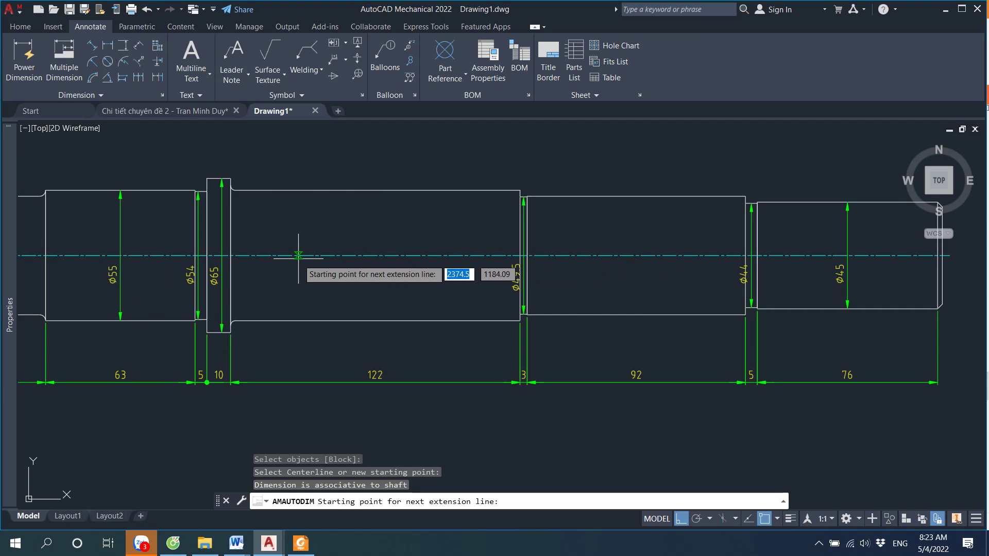
scroll(298, 255, down, 2)
scroll(100, 262, up, 2)
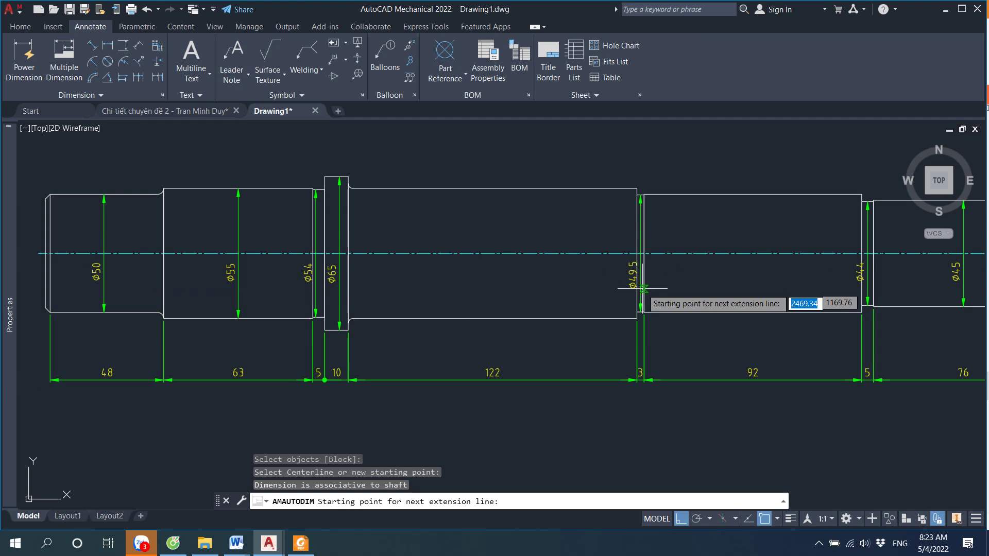
scroll(643, 281, down, 2)
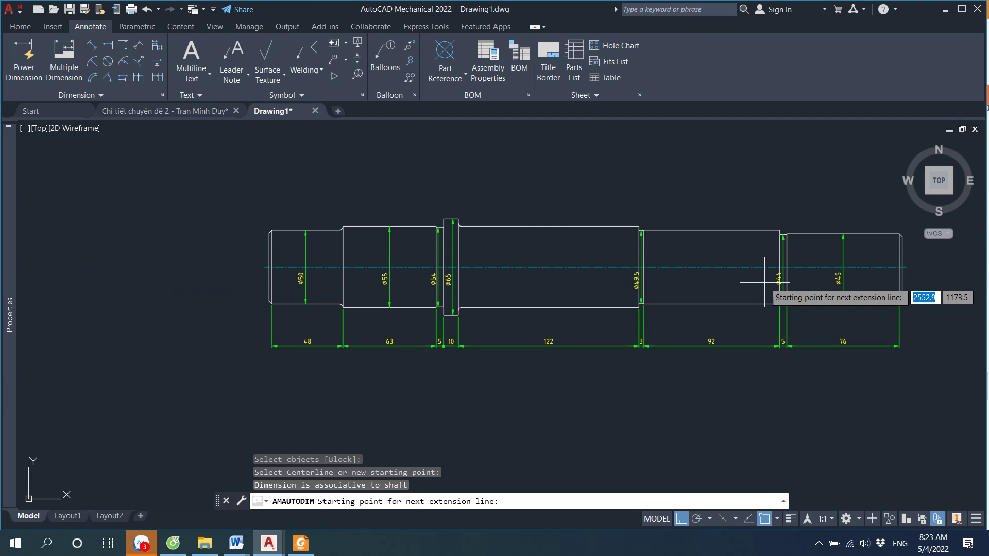
click(551, 267)
key(Escape)
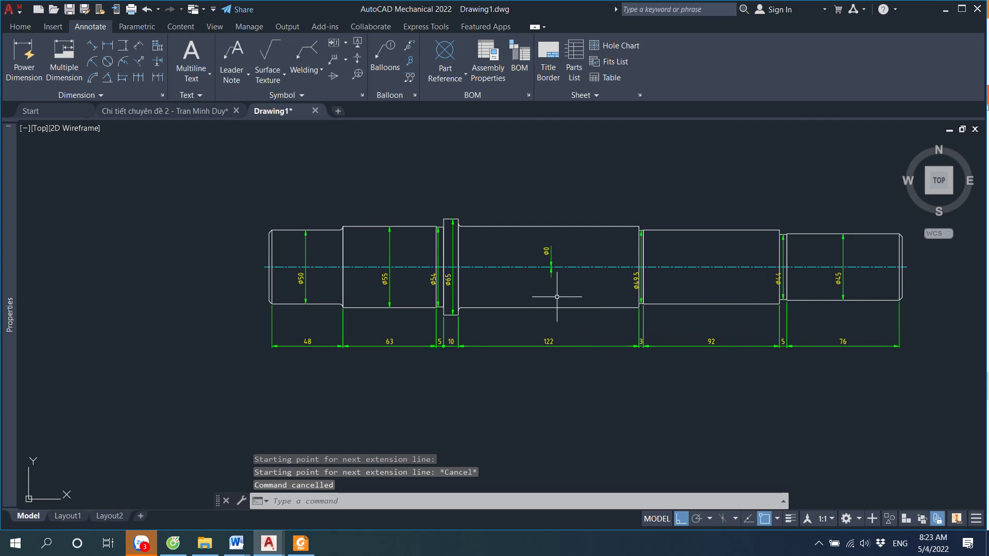
Delete the stray ø0 dimension from the shaft
click(547, 251)
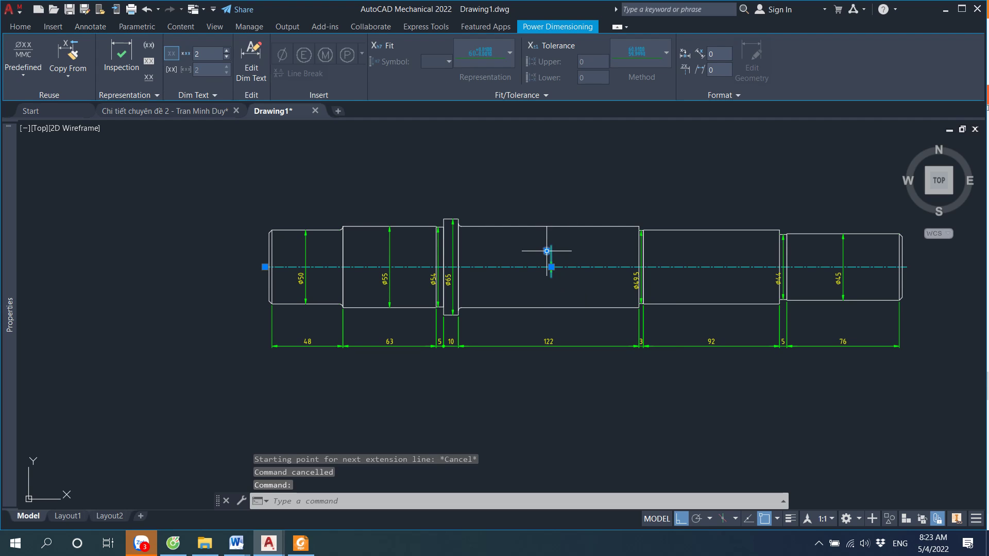
key(Escape)
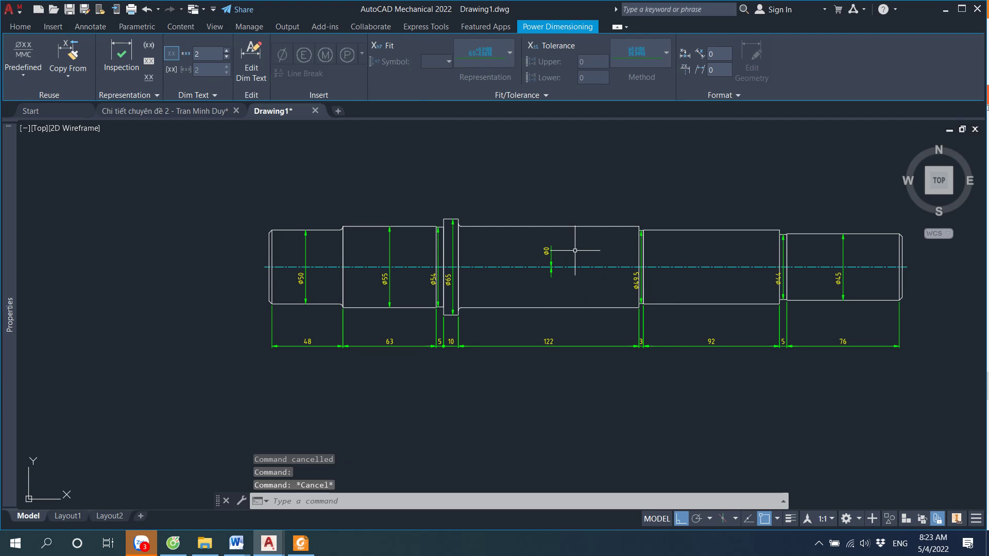
click(549, 251)
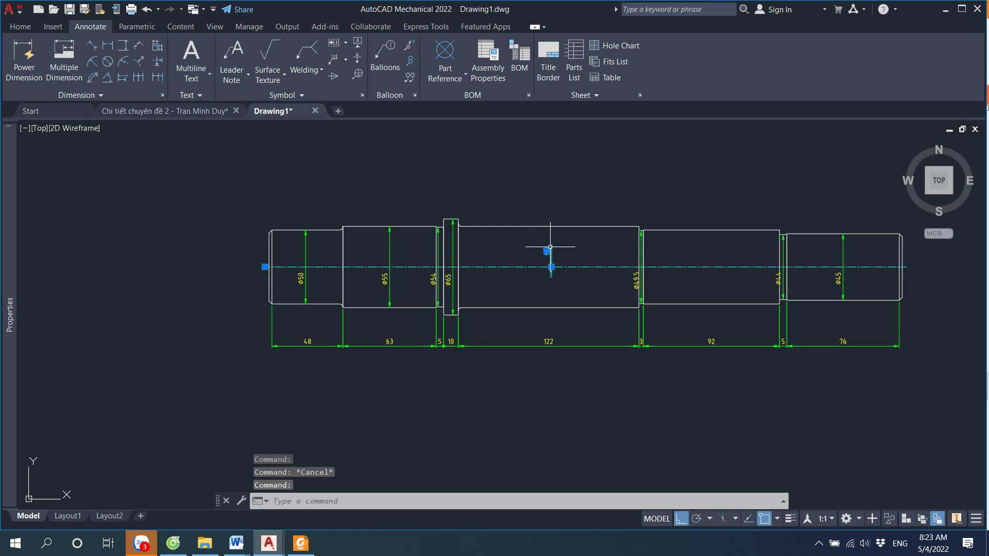
key(Delete)
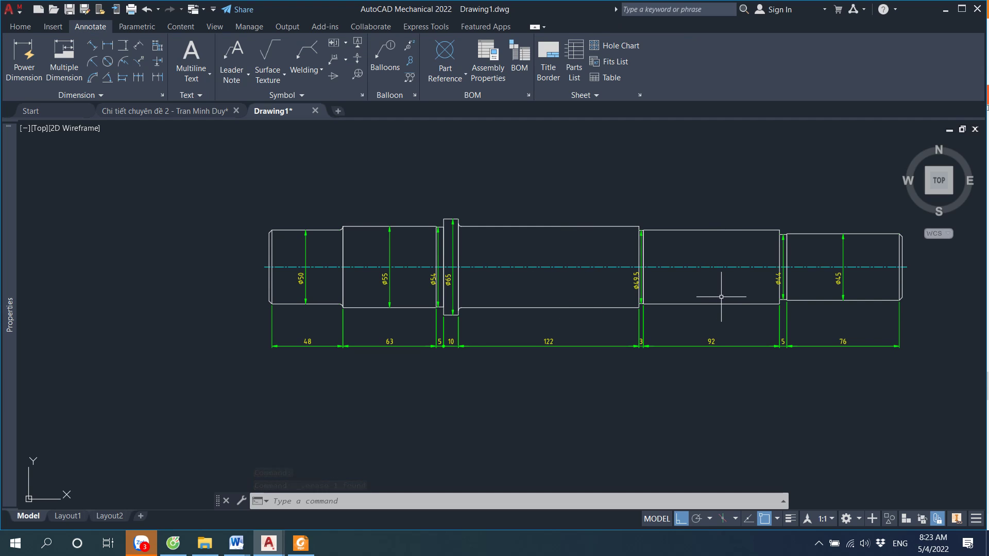
click(64, 56)
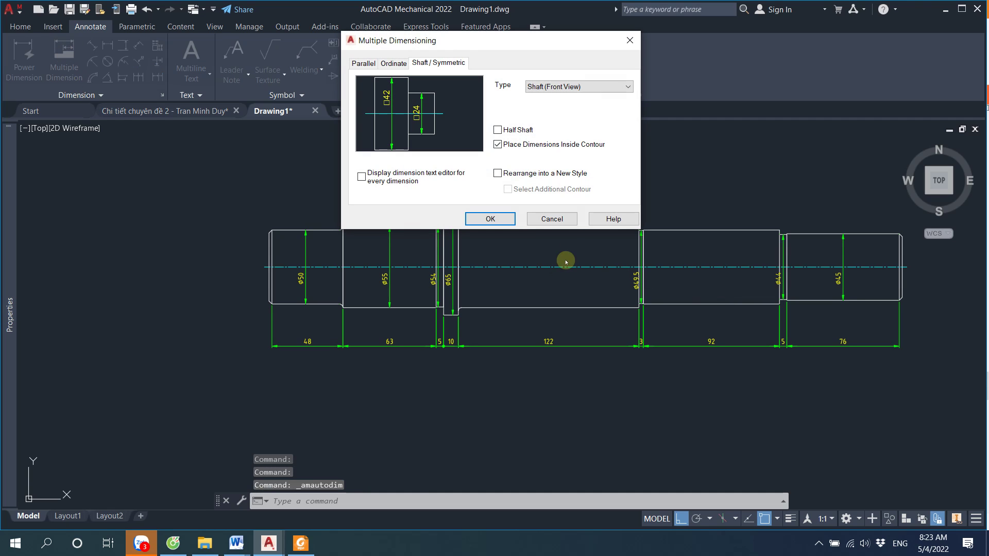
click(489, 219)
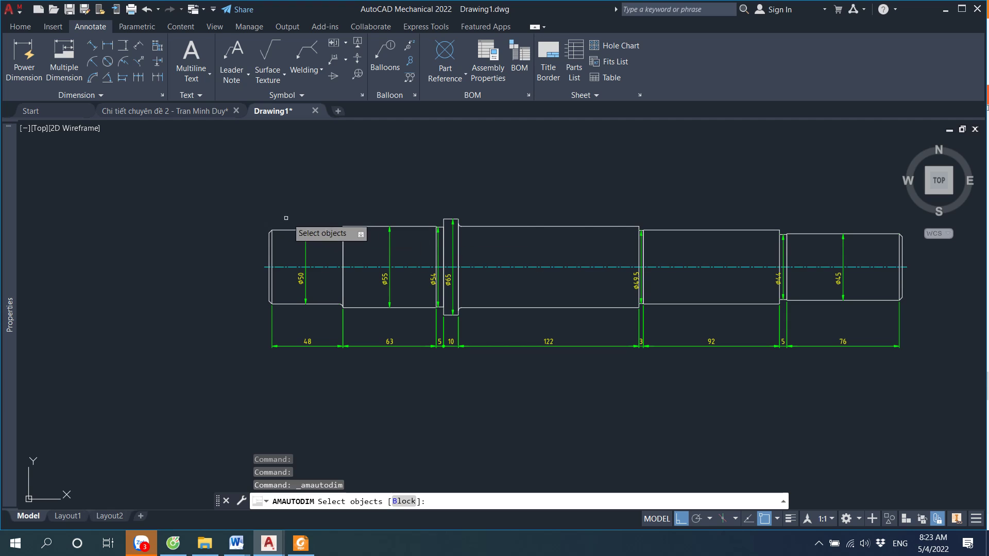
click(226, 190)
click(921, 316)
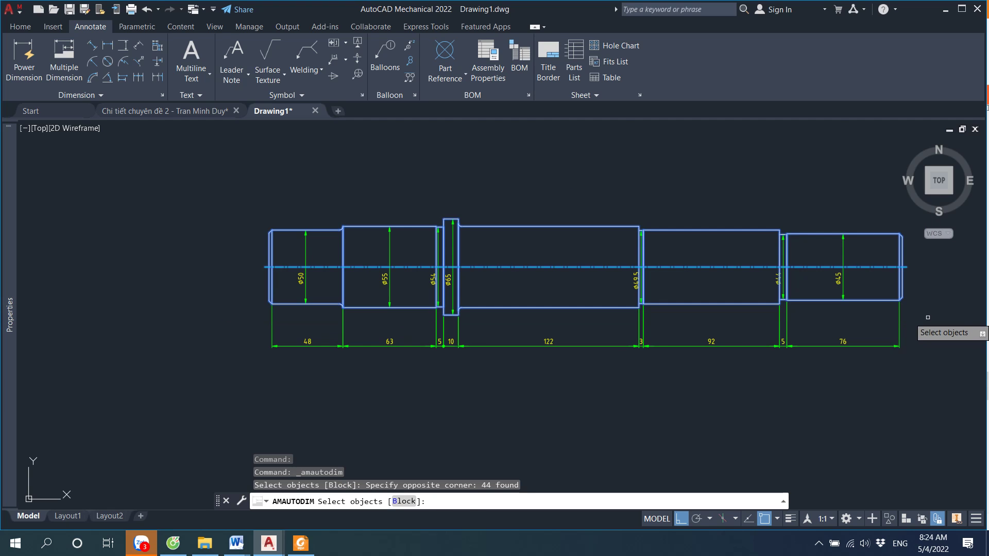
key(Return)
click(541, 267)
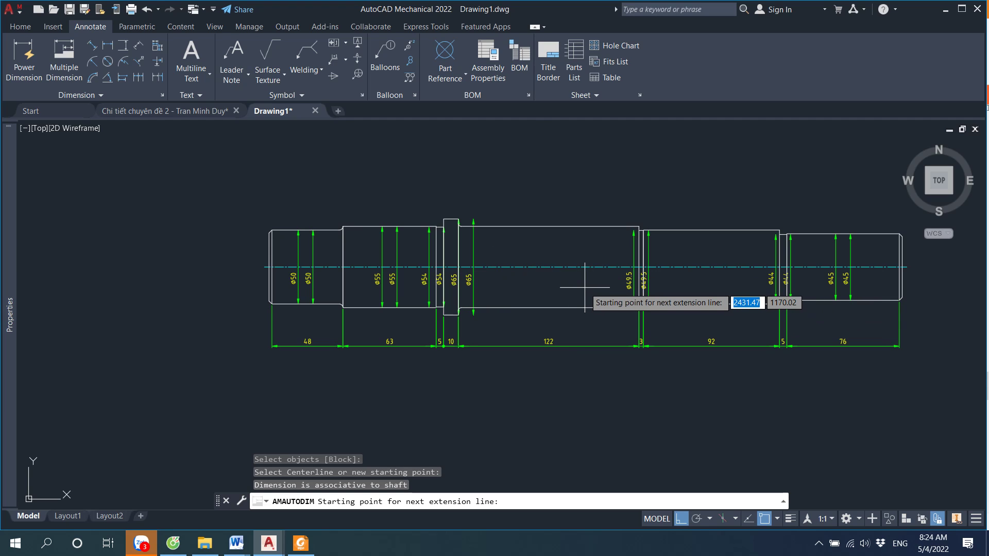
key(ctrl+z)
key(Escape)
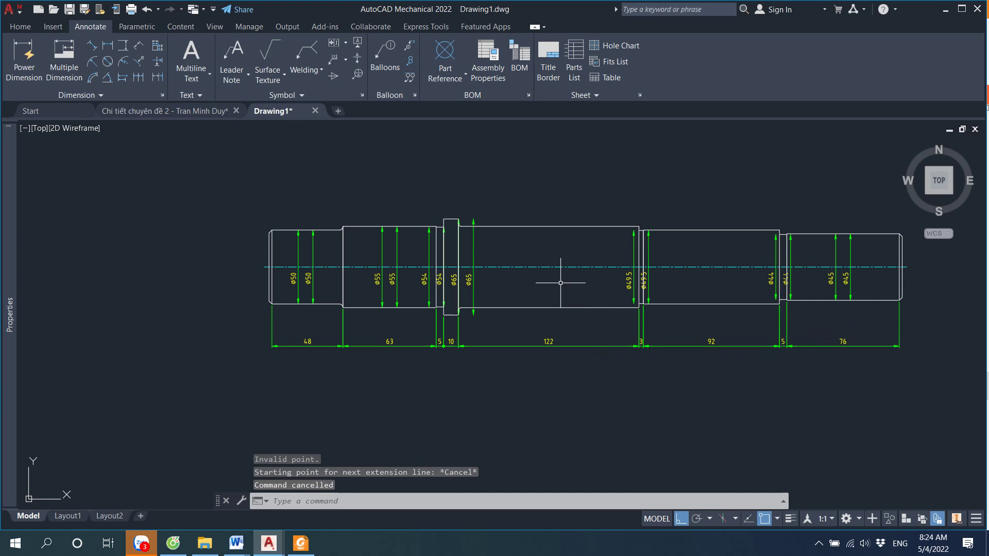
key(ctrl+z)
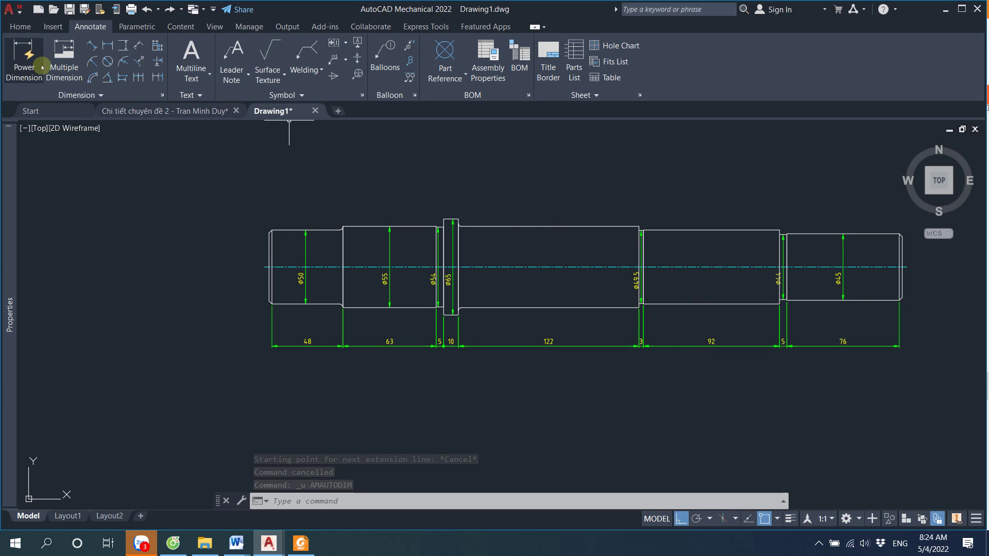
Add ø55 and ø50 inside diameters to the 122 and 92 shaft sections
click(64, 62)
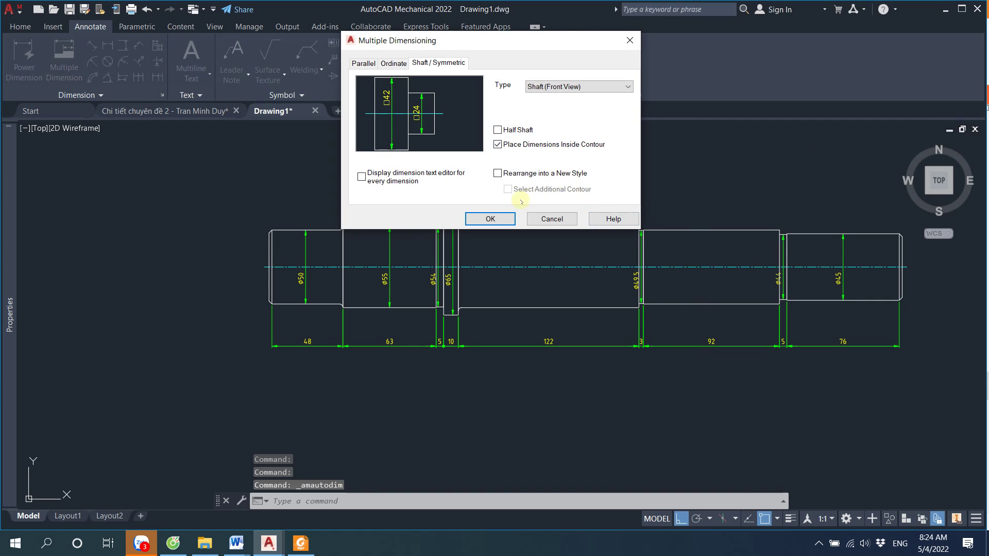
click(490, 219)
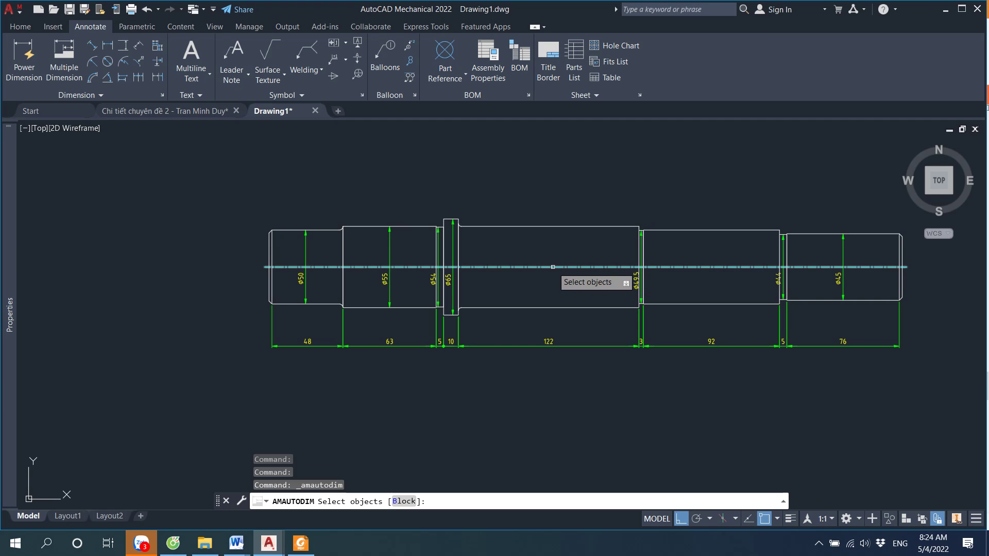
click(449, 204)
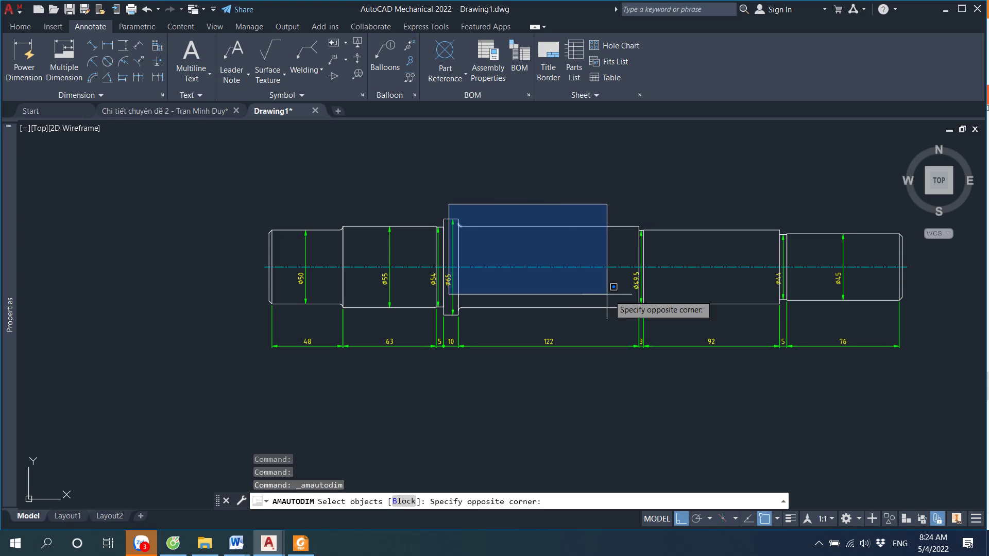
click(788, 321)
key(Return)
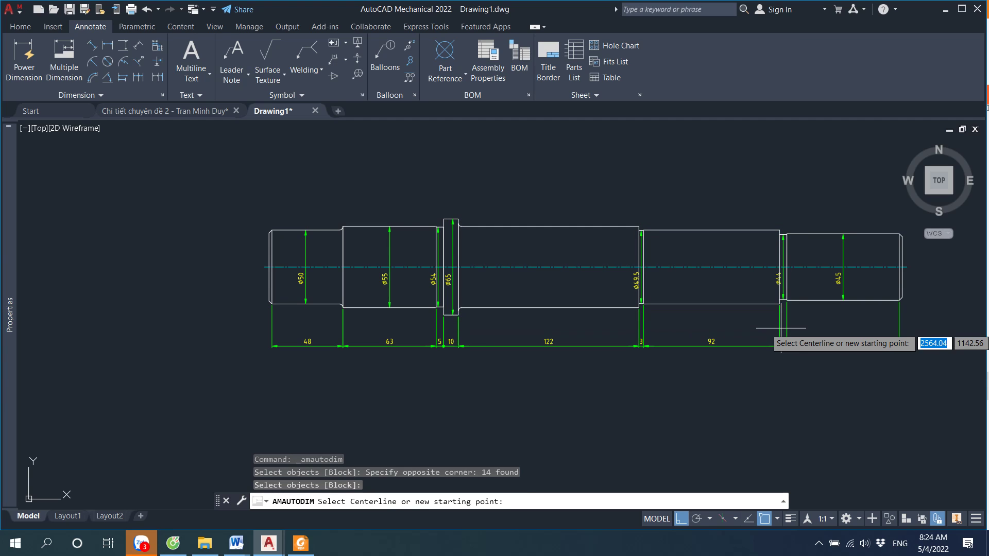
click(548, 267)
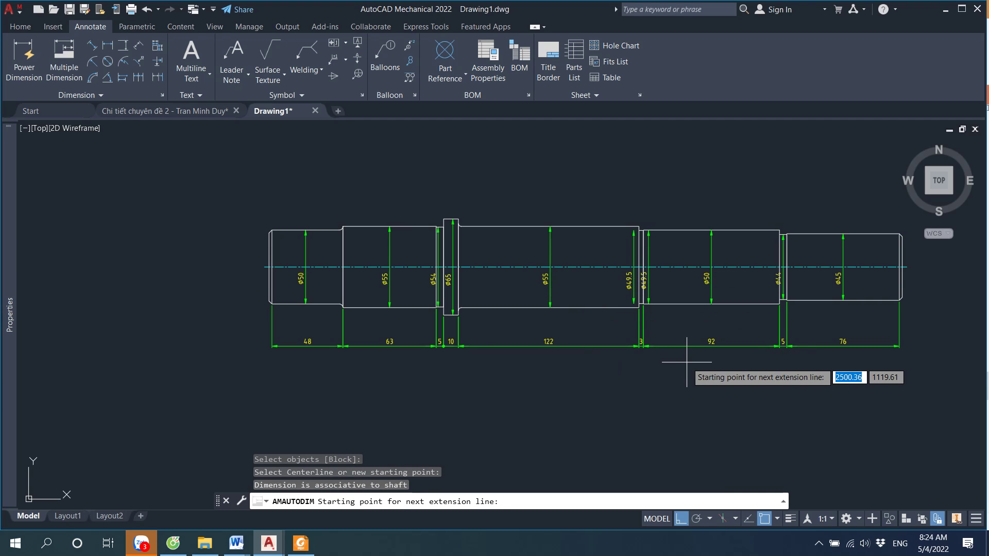
key(Escape)
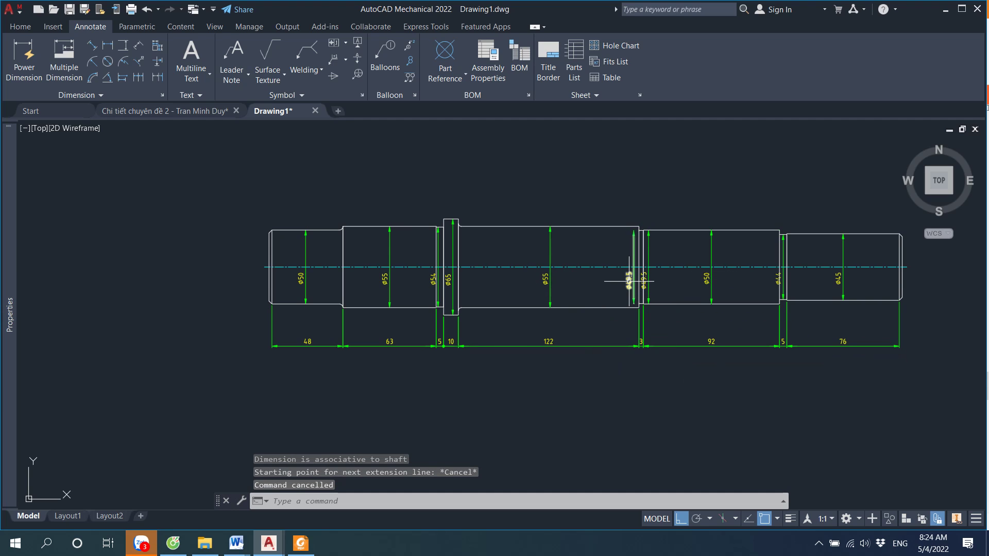
Delete the duplicate ø49.5 dimension
click(633, 281)
key(Delete)
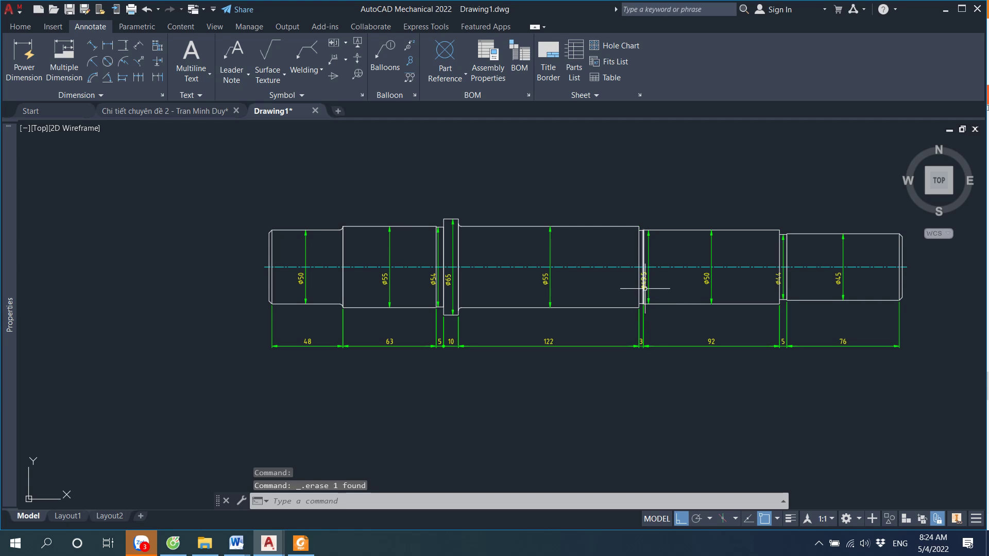
click(649, 280)
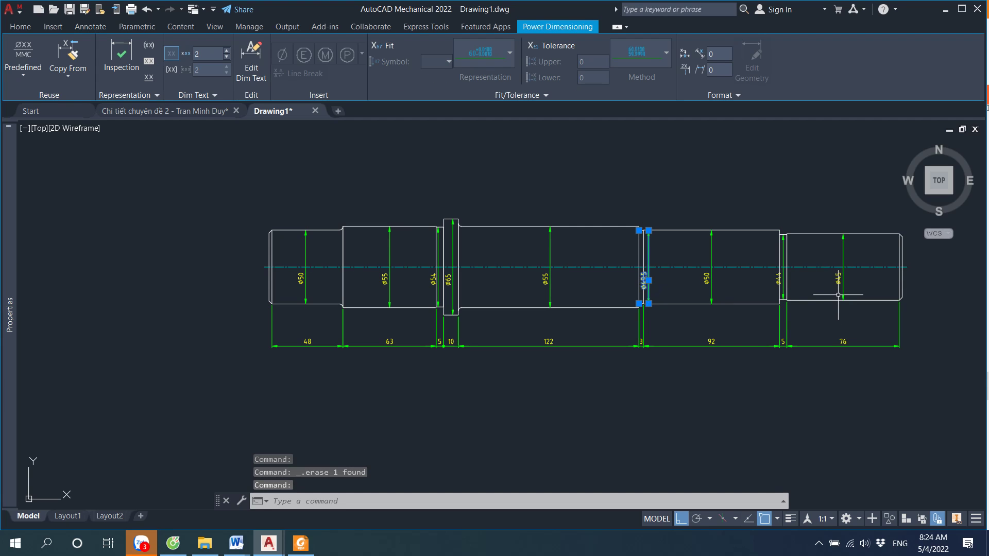
key(Escape)
Bring up the reference shaft drawing PDF in Foxit
scroll(685, 289, down, 2)
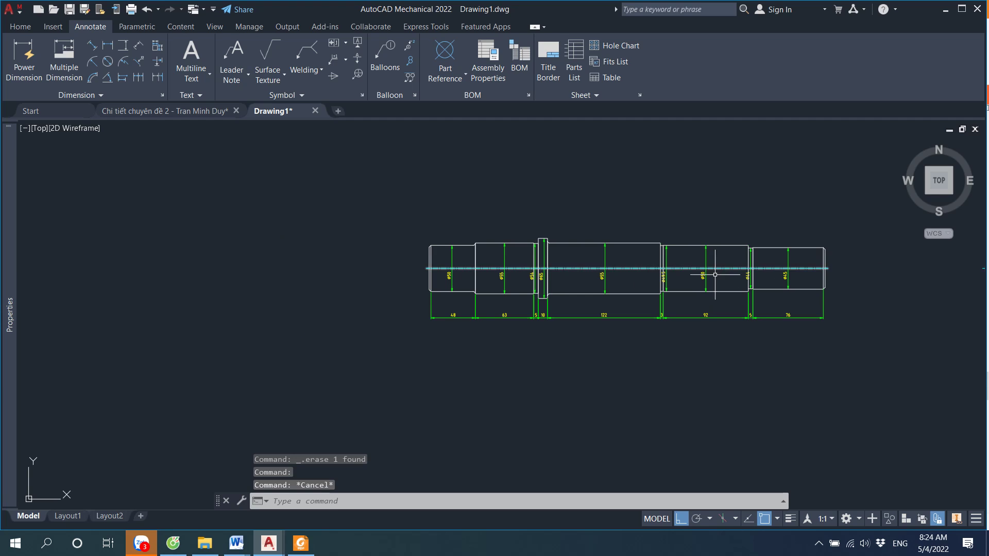
scroll(838, 265, up, 2)
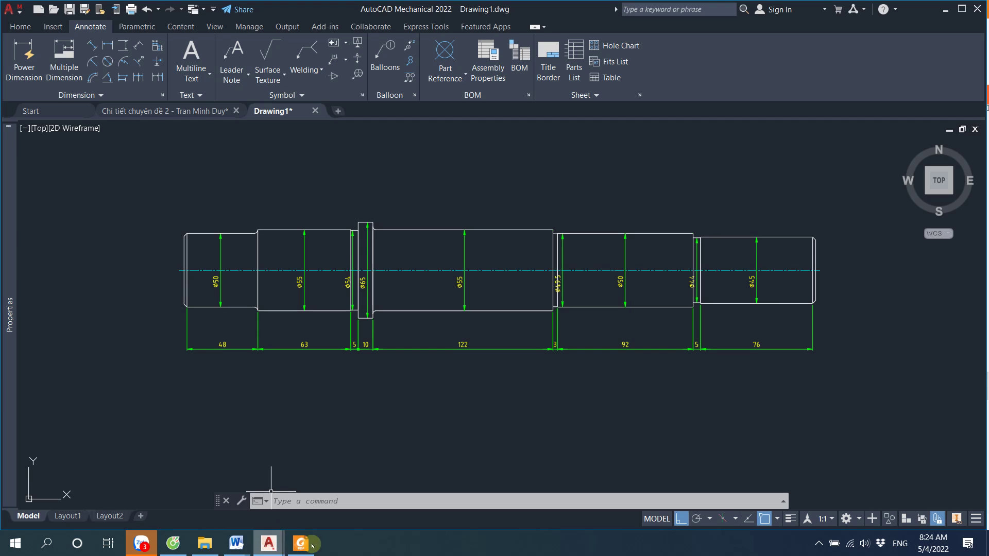
click(301, 543)
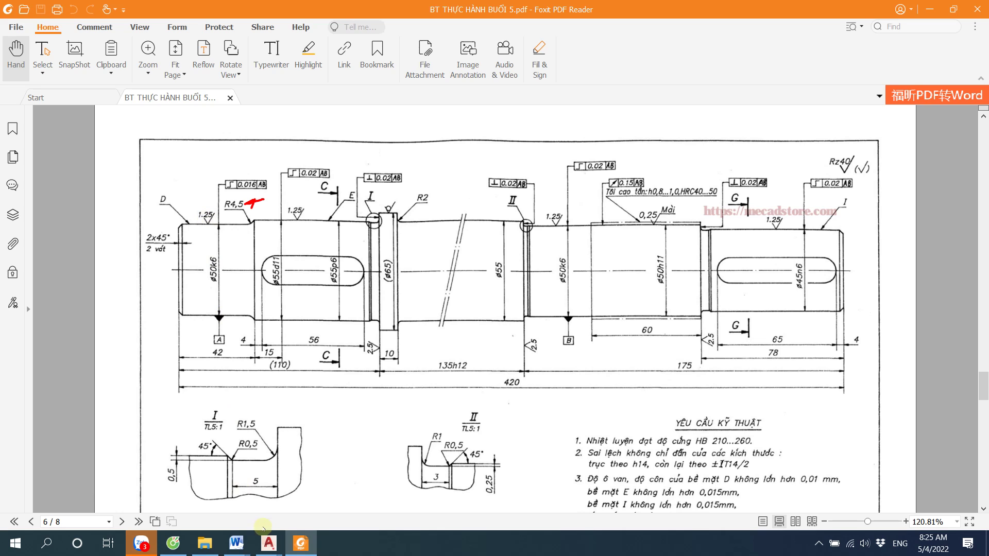
Switch from the Foxit reference PDF back to the AutoCAD Drawing1 window
click(269, 543)
Return to the shaft drawing and start the Surface Texture (AMSURFSYM) command from Annotate
click(348, 476)
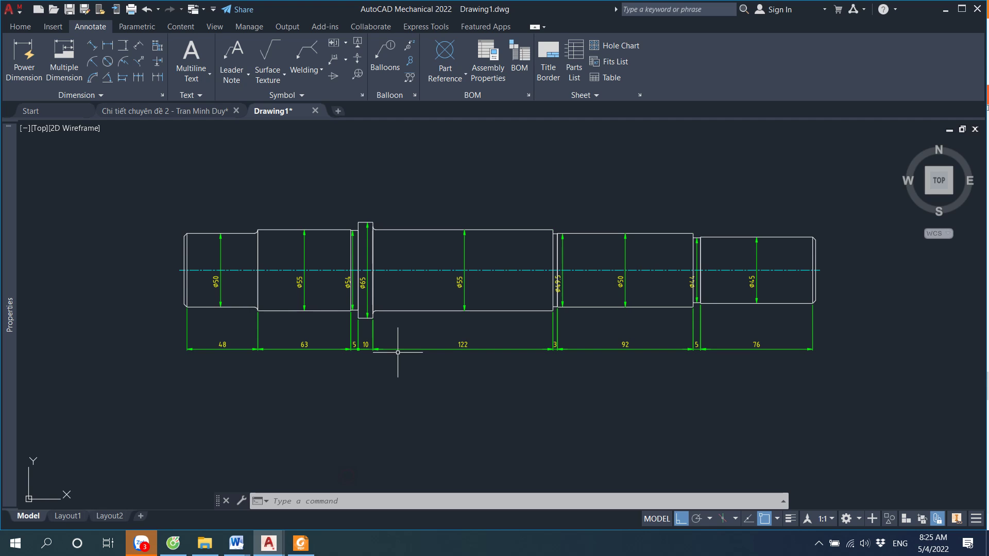
scroll(585, 170, down, 2)
scroll(592, 177, up, 2)
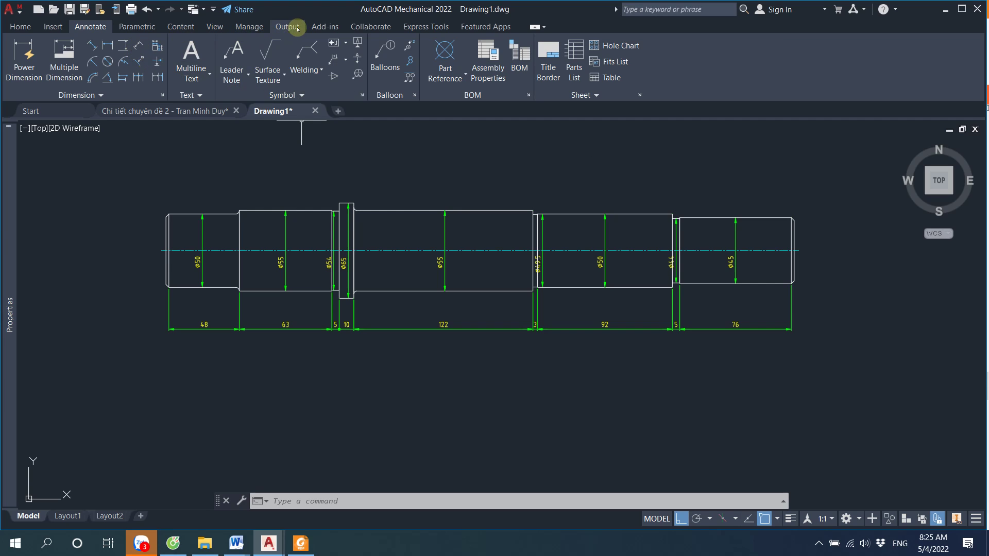
click(182, 27)
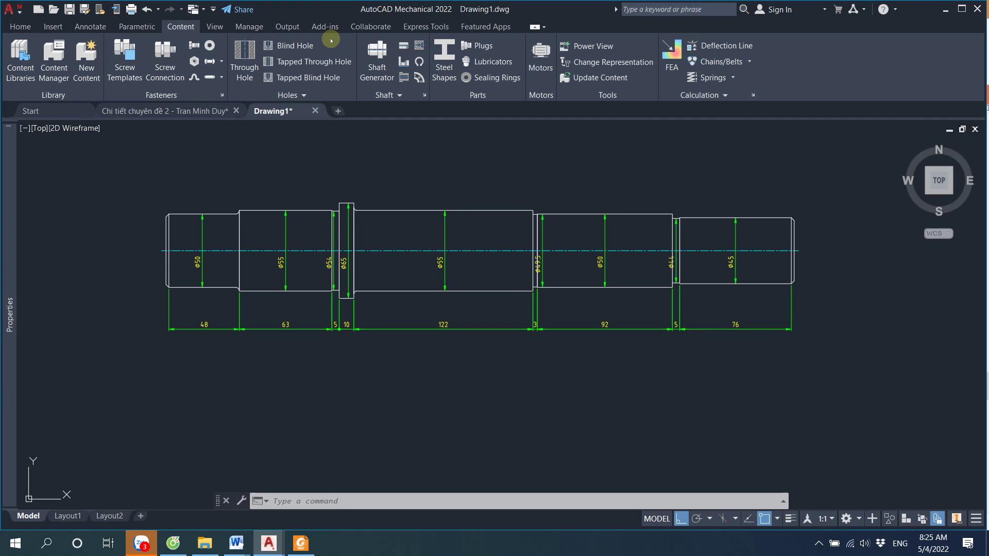
click(92, 28)
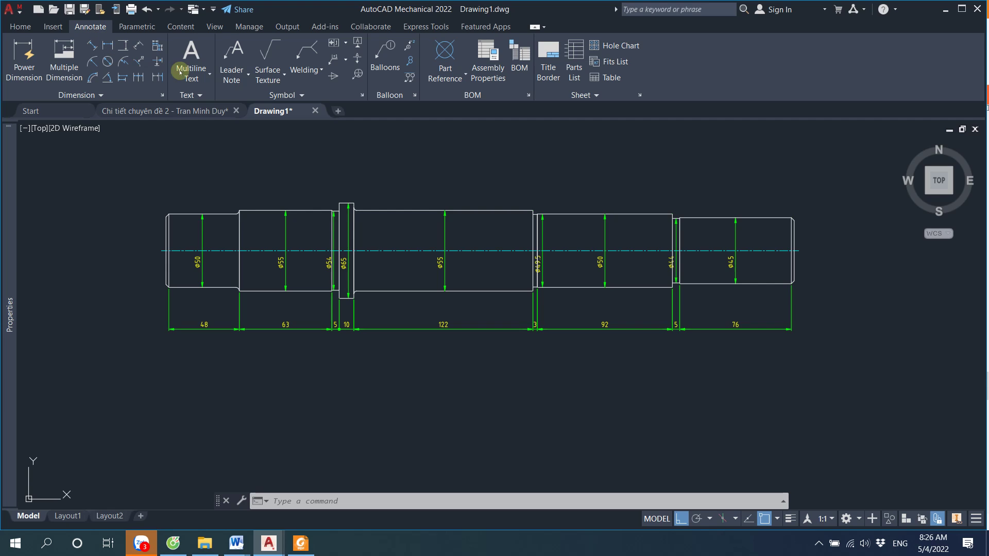
click(270, 70)
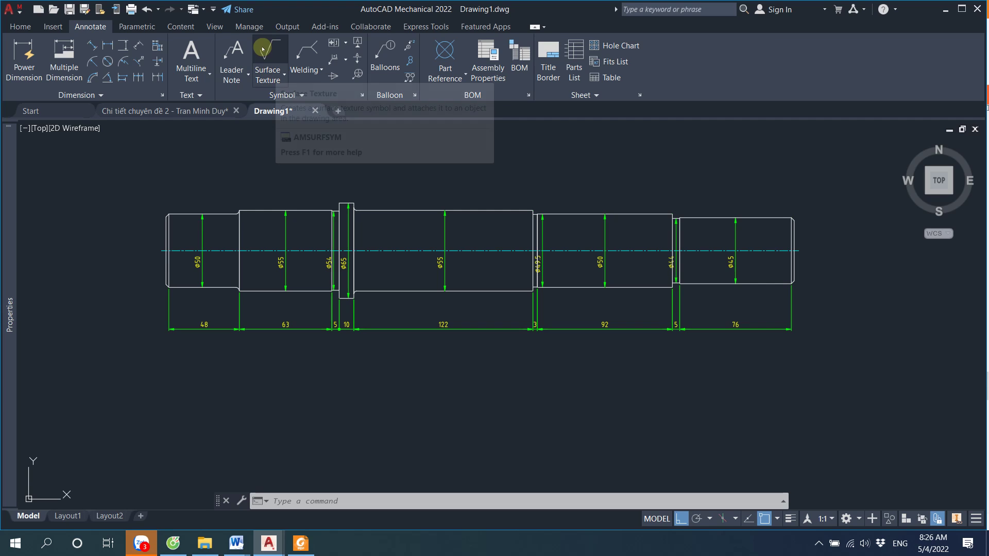
click(272, 53)
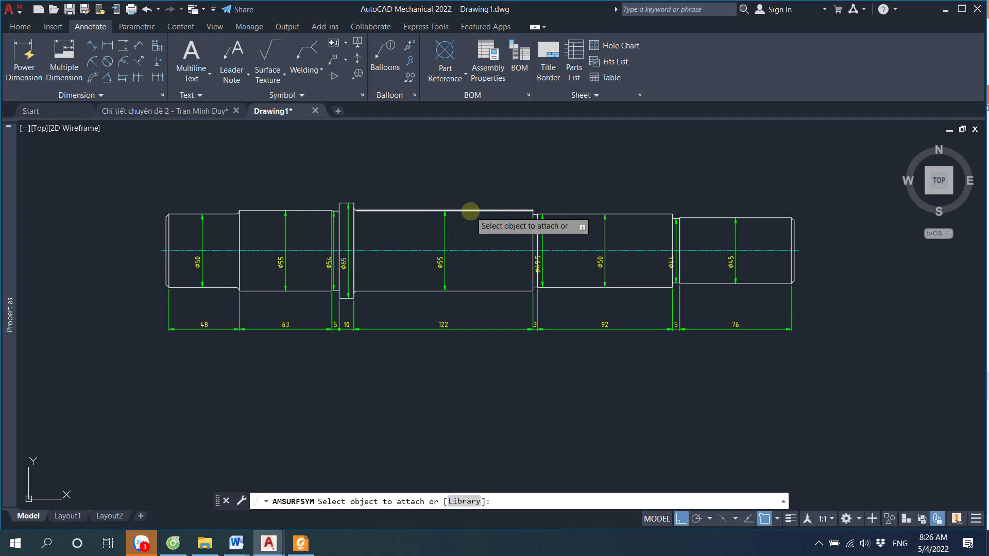
Attach a 3.2 roughness symbol by leader above the ⌀55 section's top edge
click(472, 210)
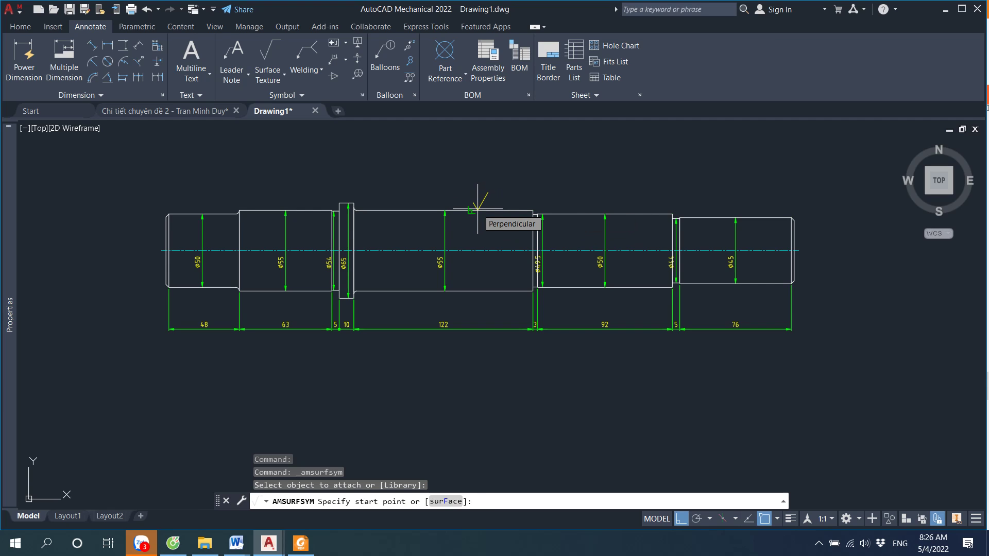
click(477, 209)
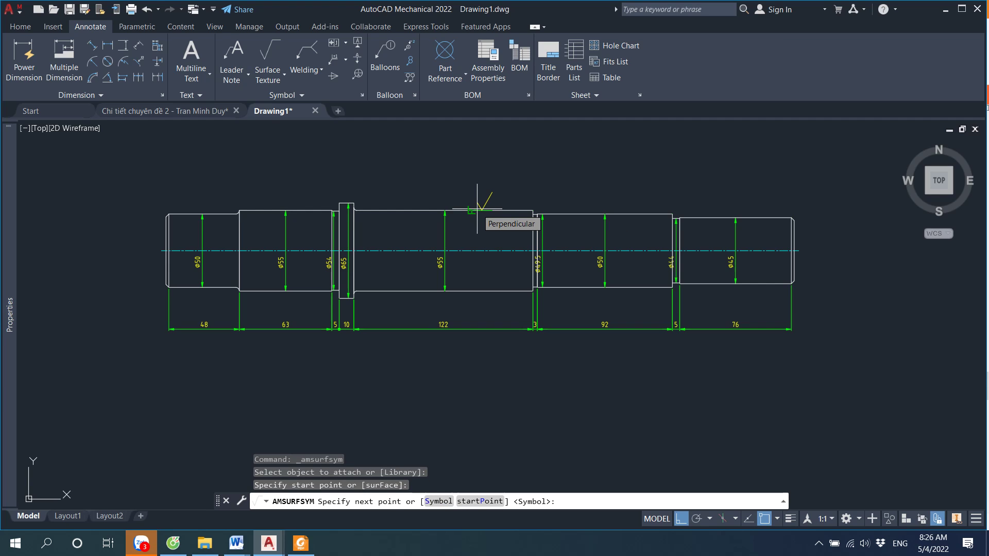
click(477, 209)
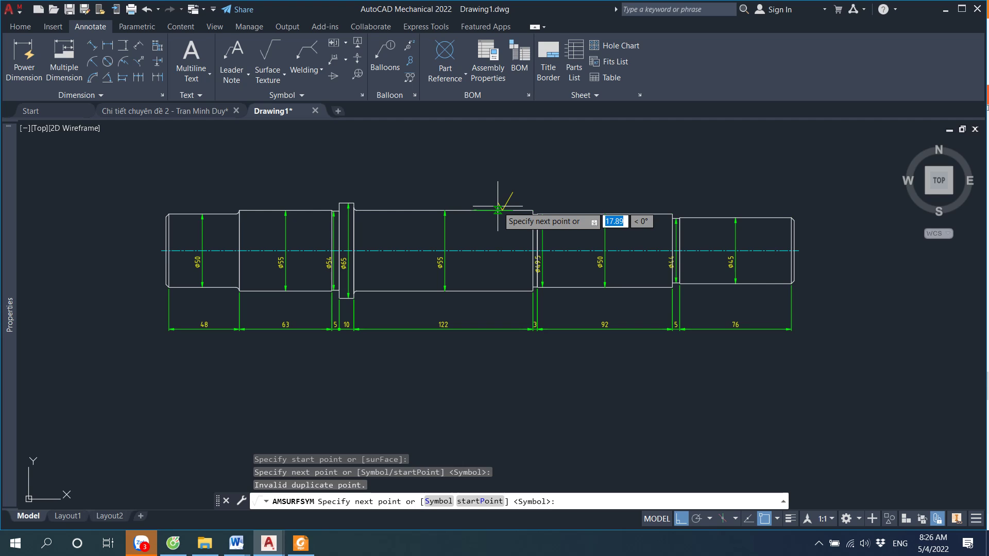
click(495, 209)
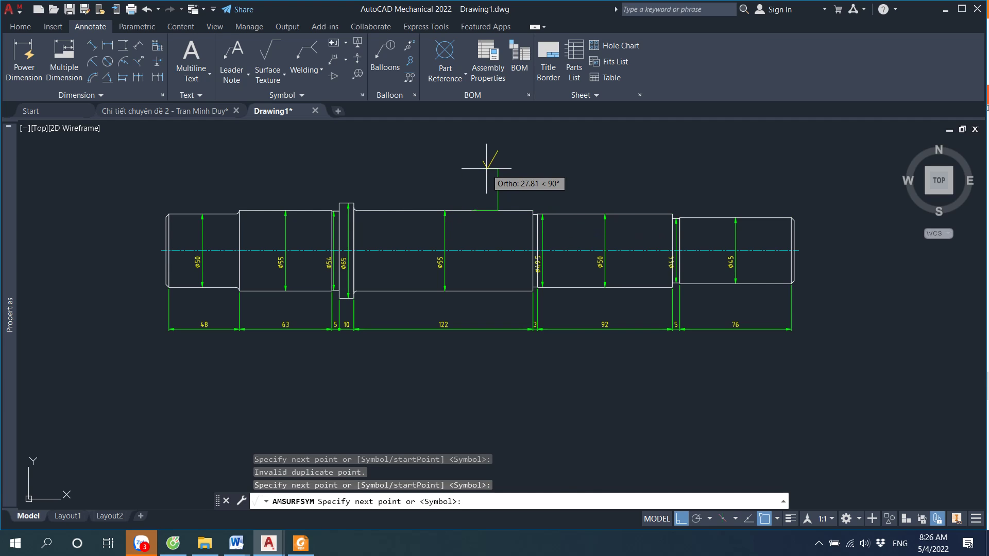
click(500, 179)
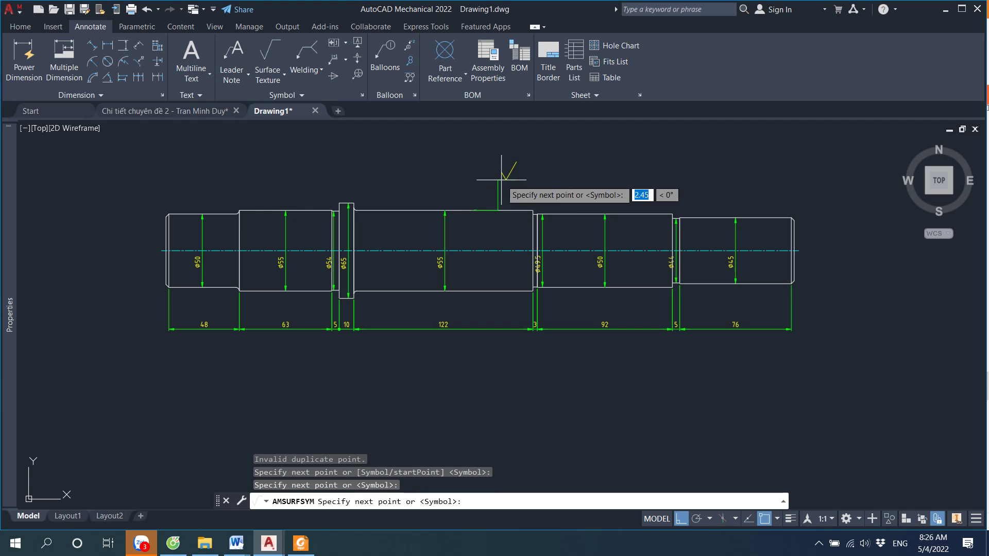
click(520, 181)
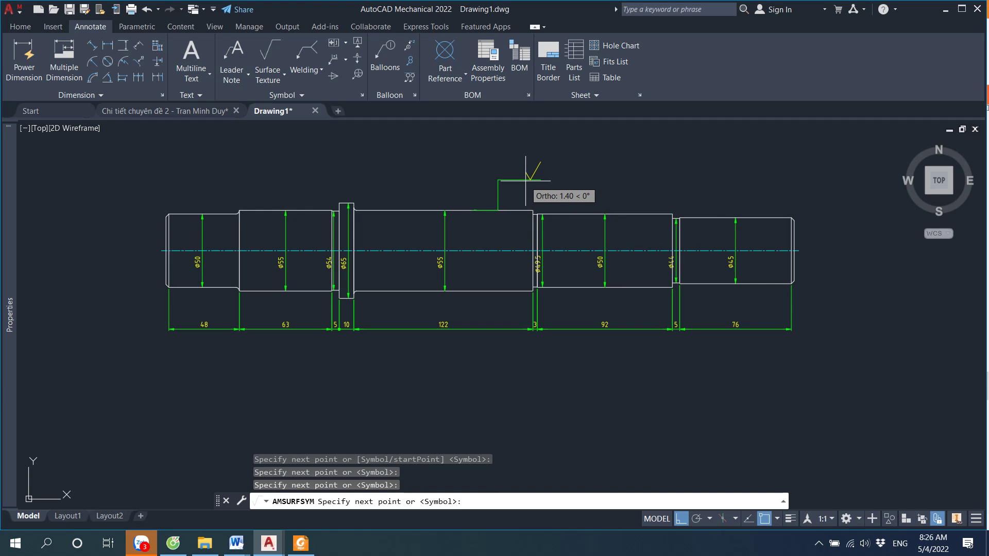
key(Return)
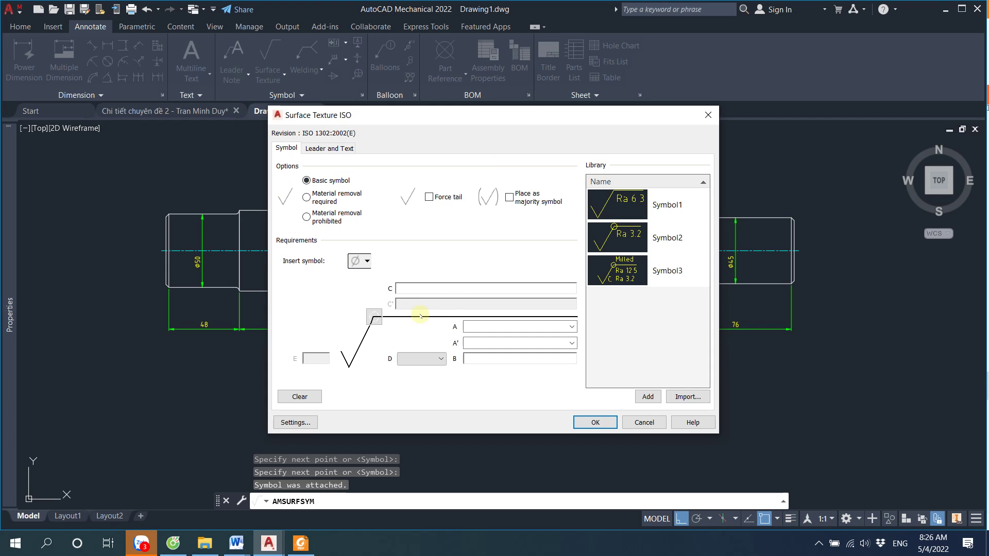
click(441, 287)
text(3.2)
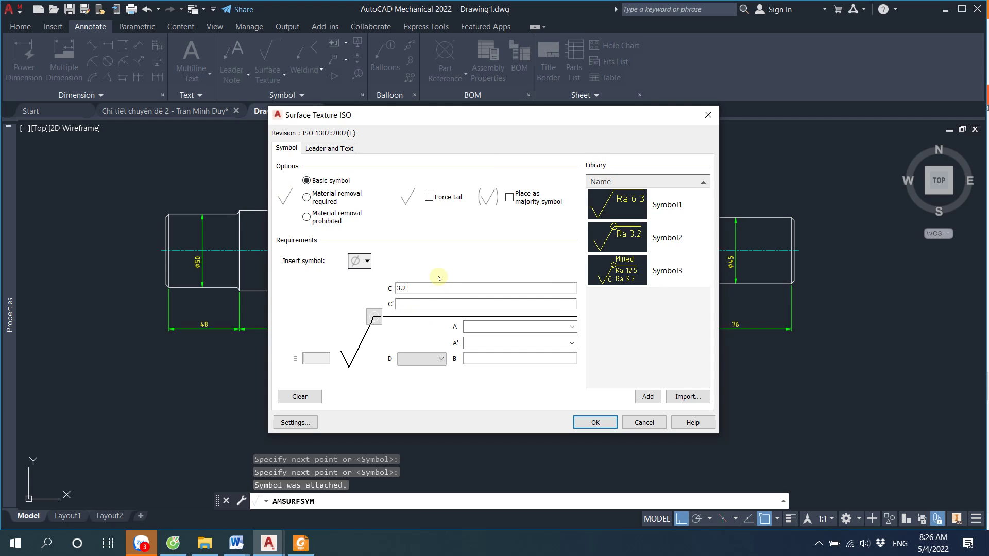
click(595, 422)
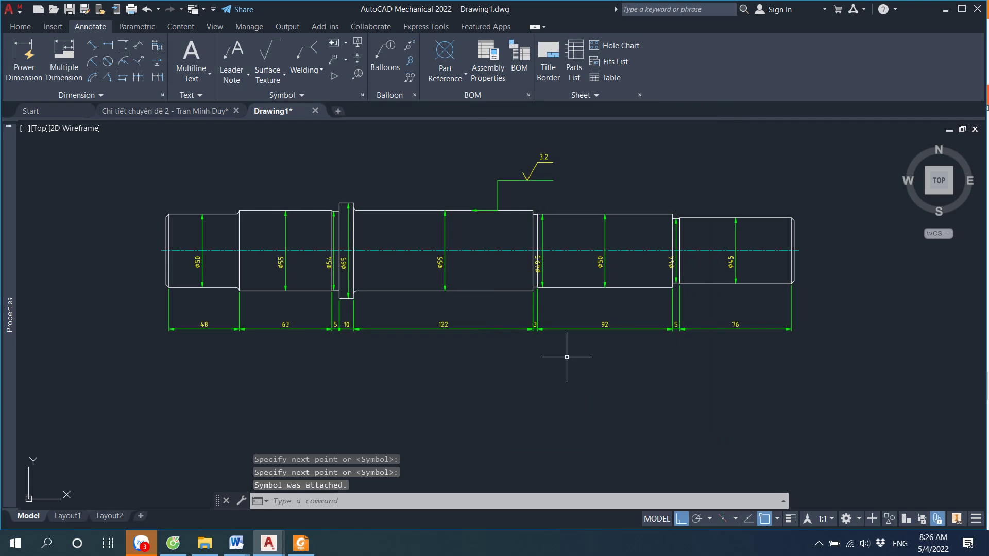
Check the 1.25 roughness callouts in the reference PDF, then return to AutoCAD
click(304, 540)
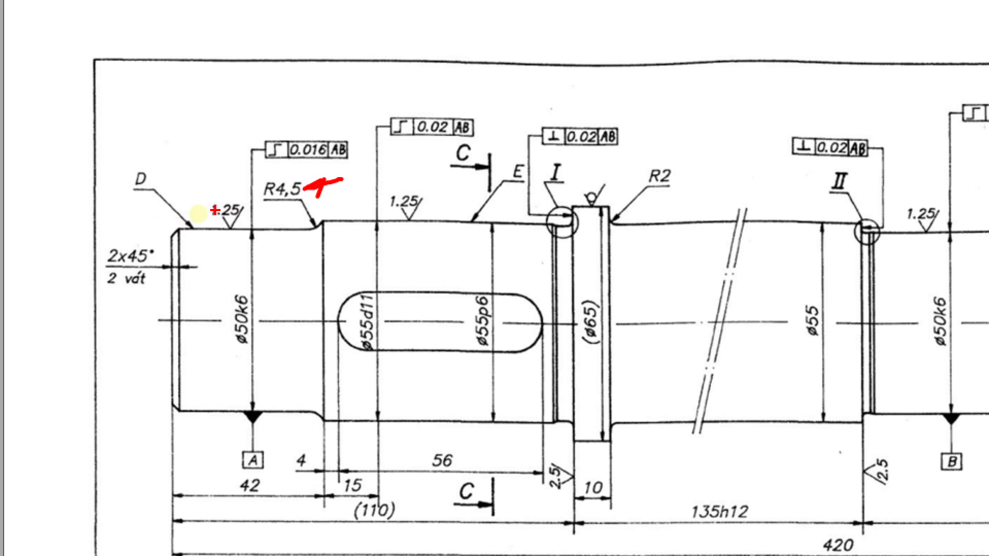
drag(208, 200, 132, 60)
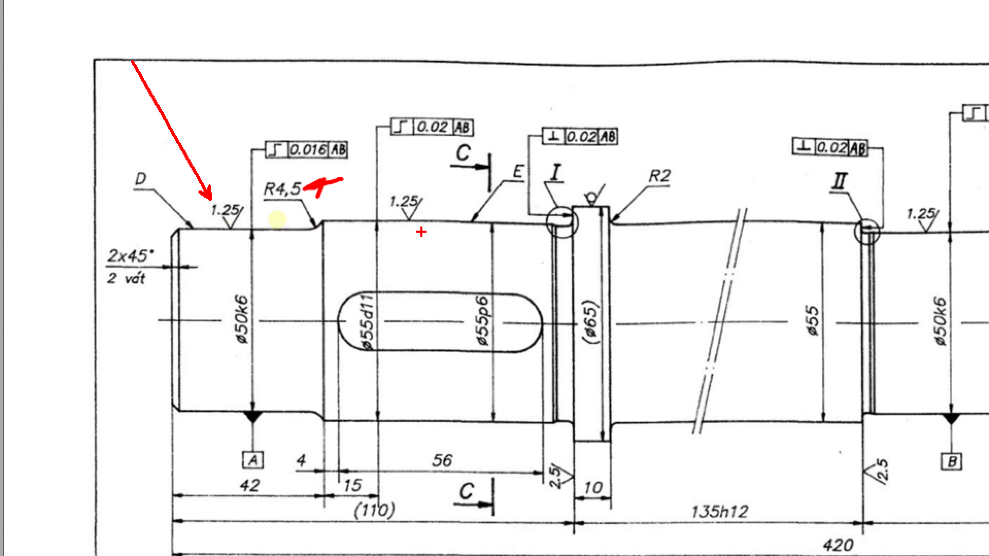
key(Escape)
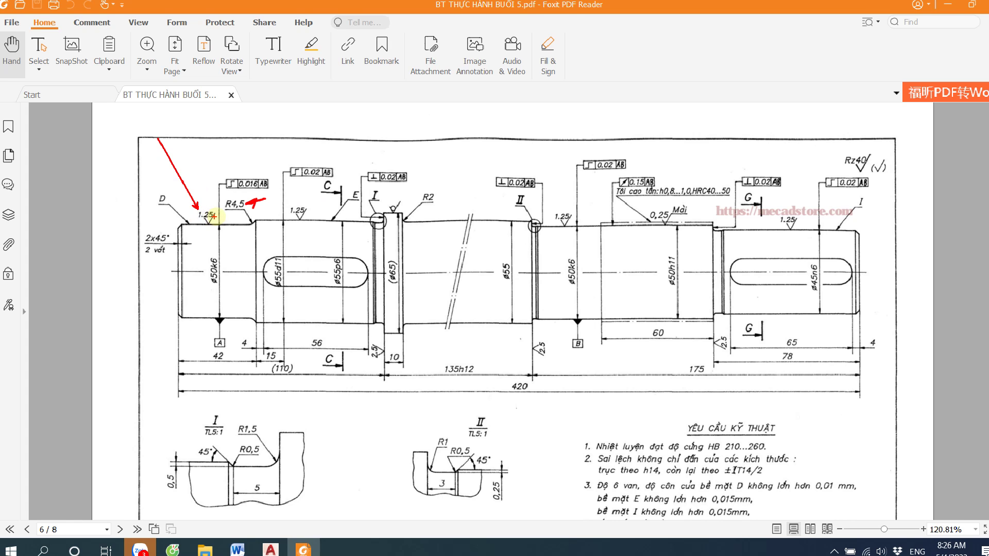
mouse_move(268, 543)
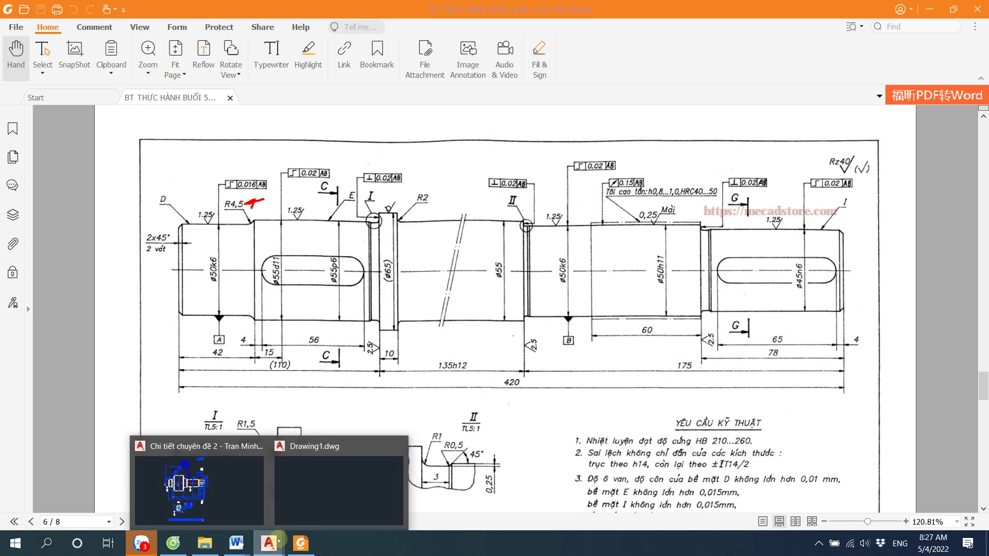
click(320, 485)
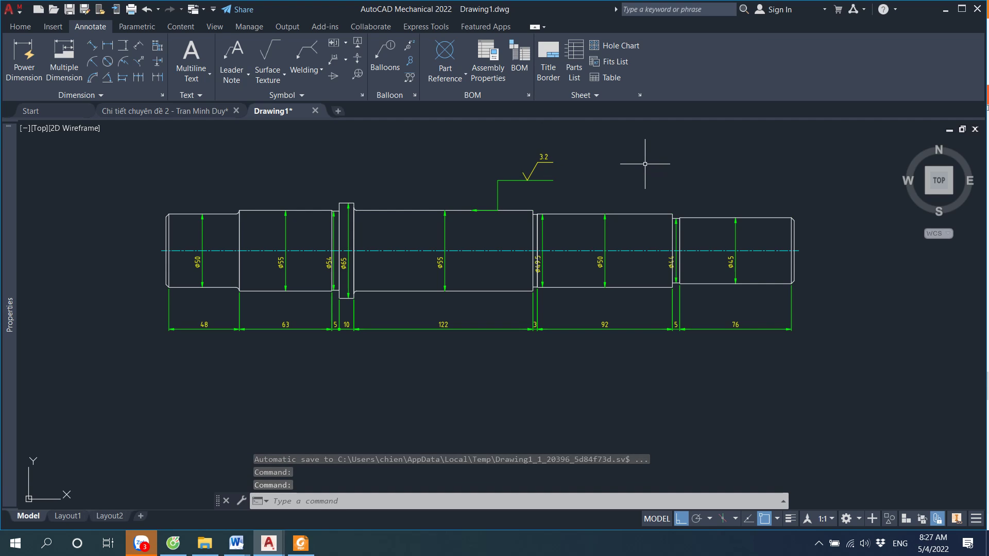
Insert ISO 1302:1978 as the active Surface Texture standard in the AM:Standards options
right_click(645, 163)
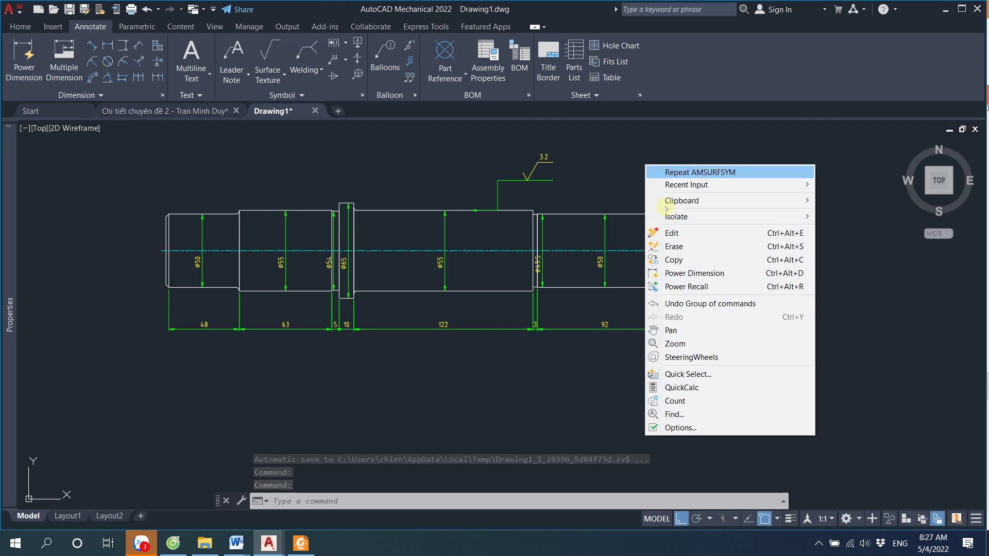
click(687, 429)
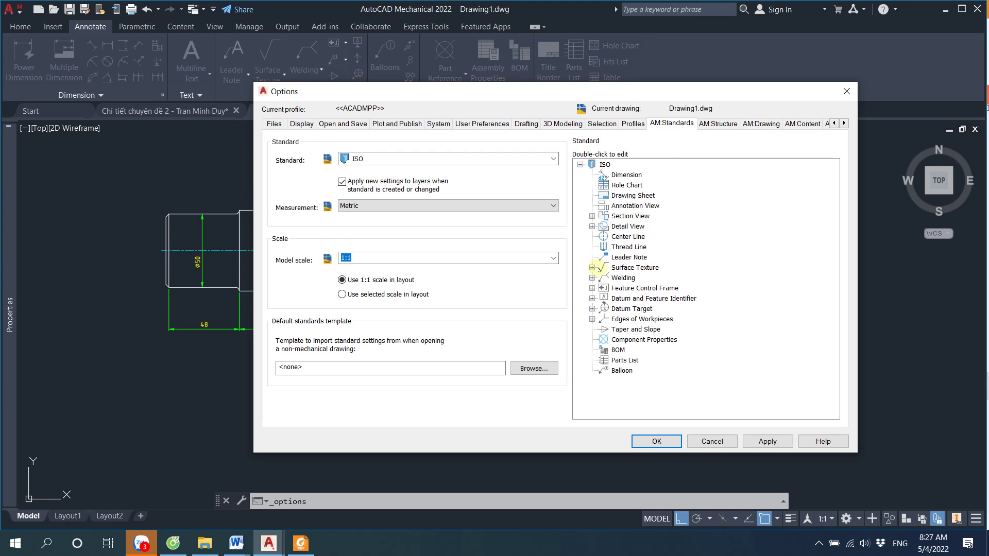
click(592, 268)
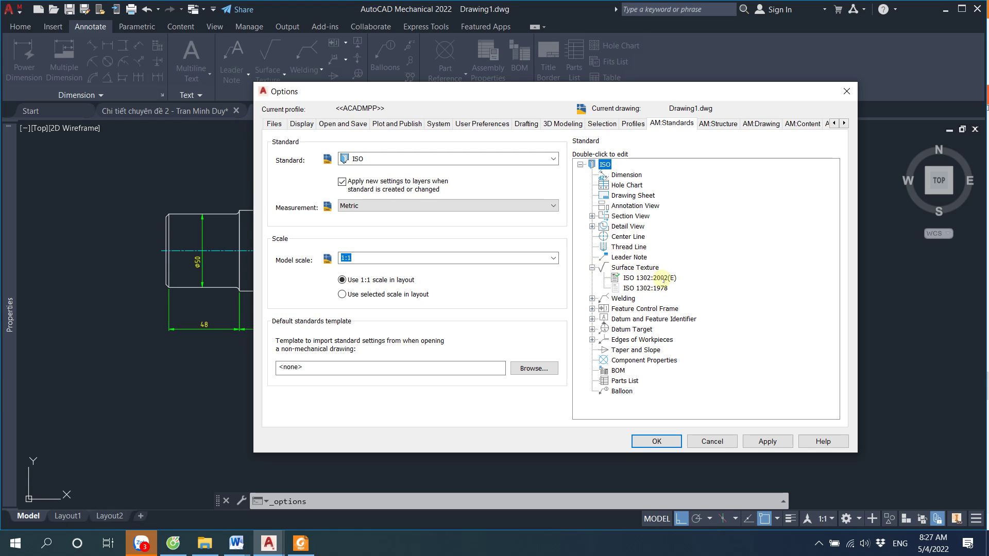
click(663, 279)
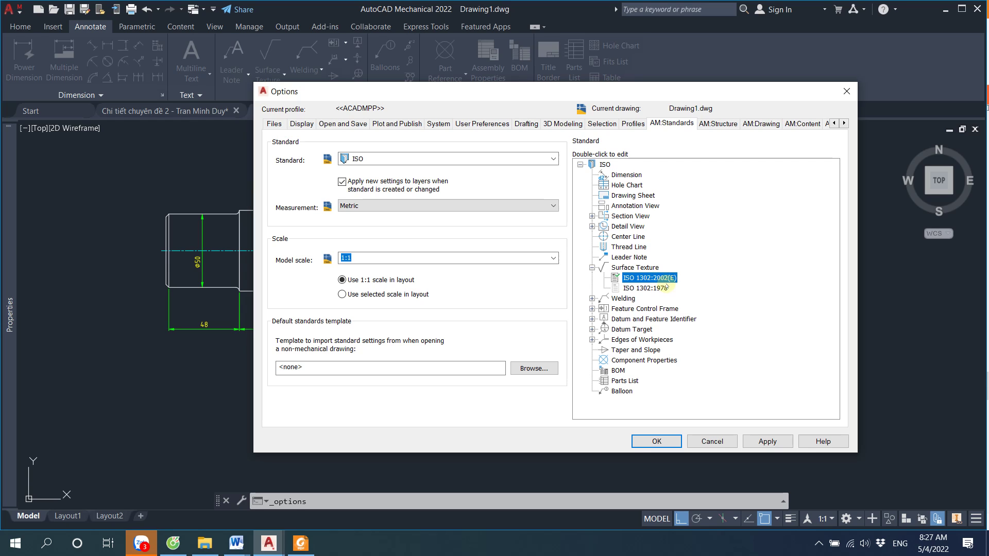
click(650, 289)
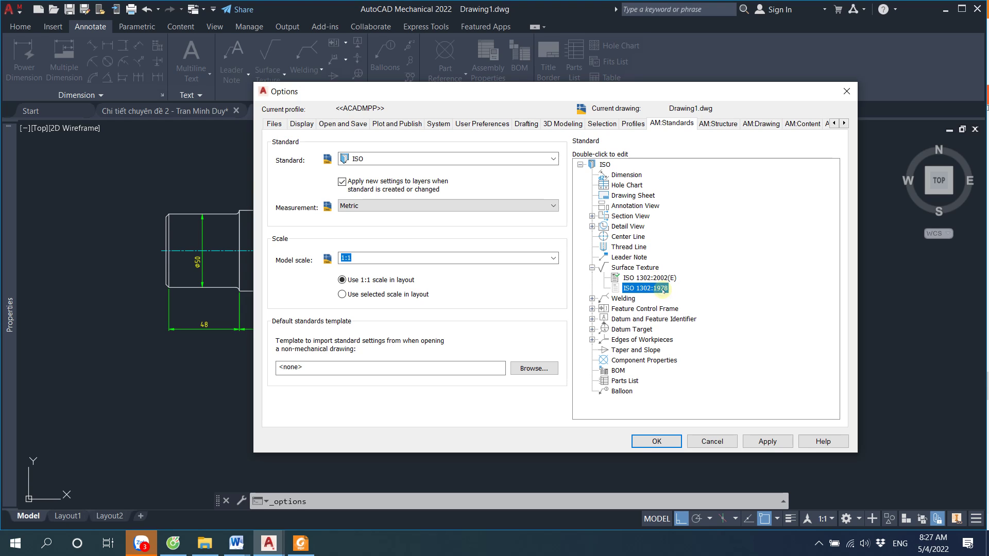
right_click(663, 292)
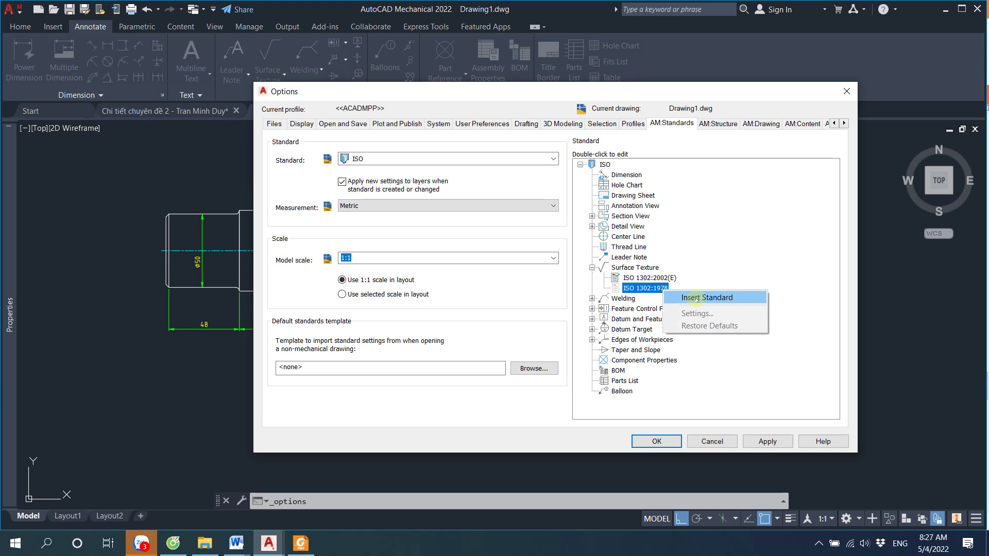
click(698, 299)
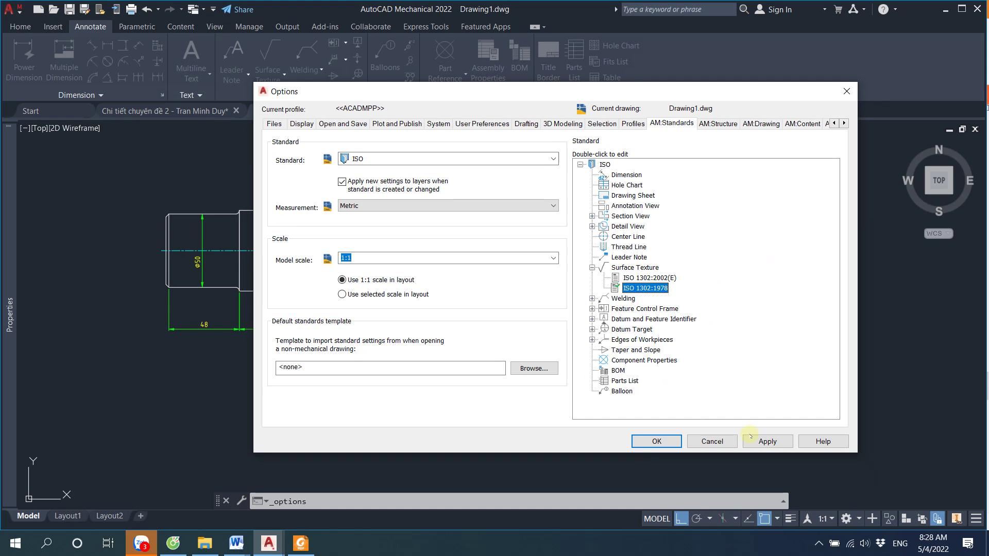
click(762, 442)
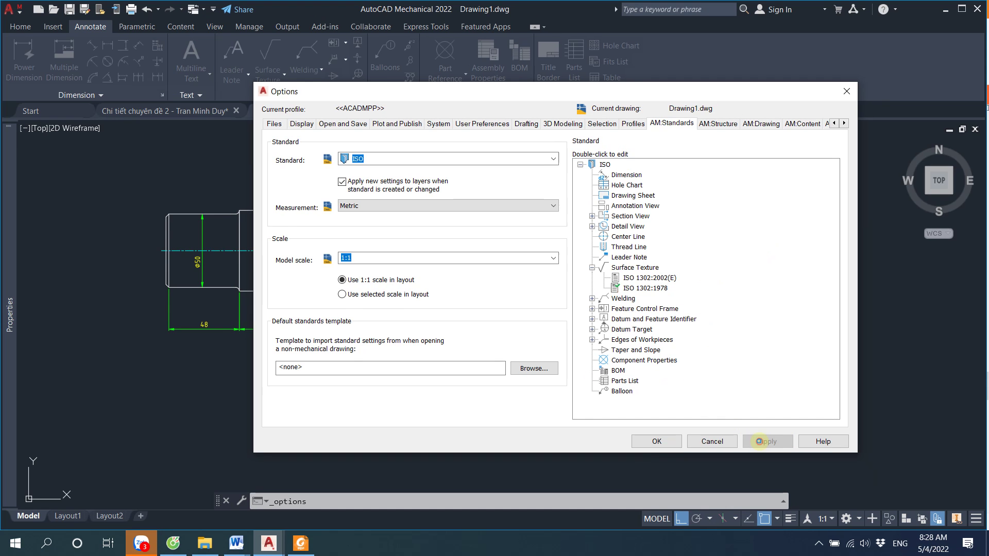
click(657, 442)
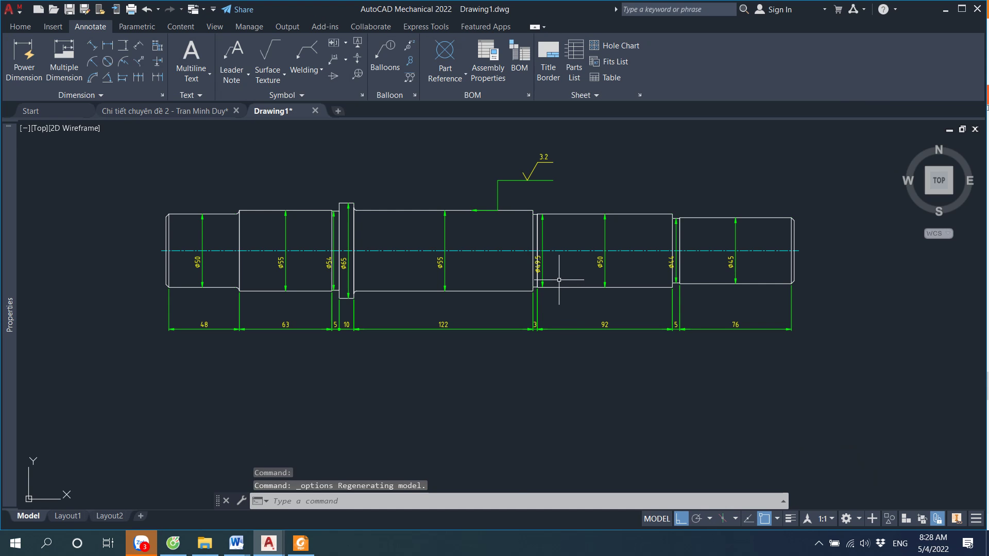
Zoom in on the shaft's left end and restart the Surface Texture command
click(267, 51)
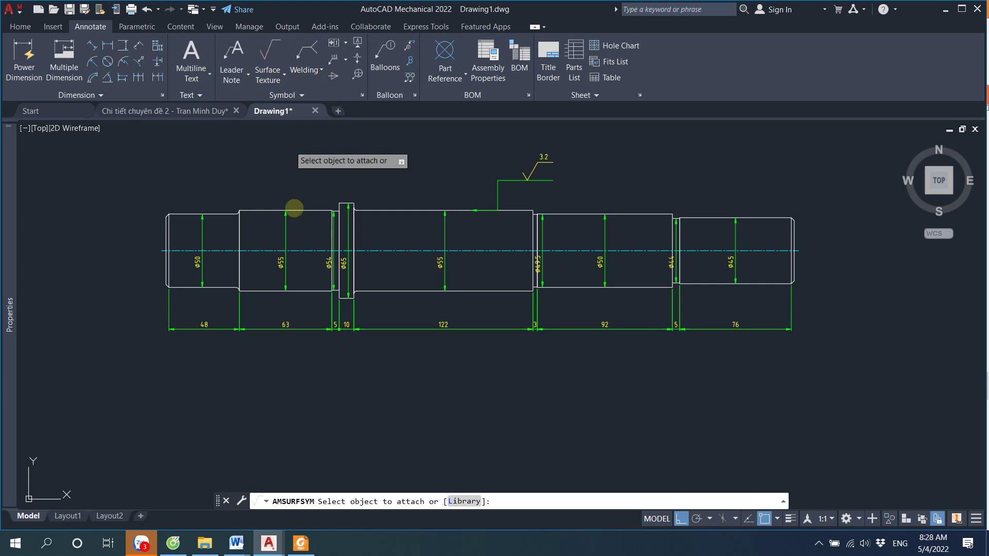
key(Escape)
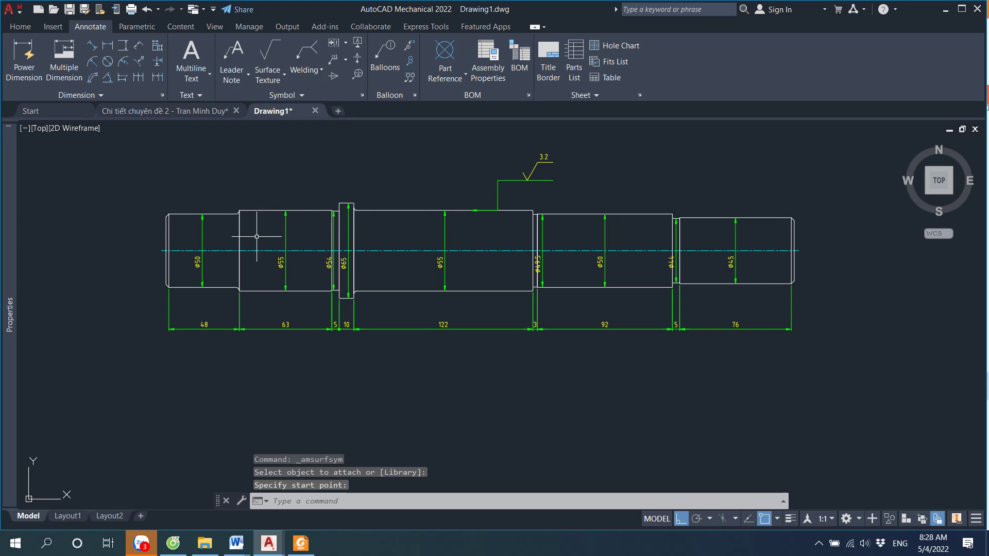
scroll(254, 221, up, 4)
scroll(276, 203, up, 2)
click(241, 240)
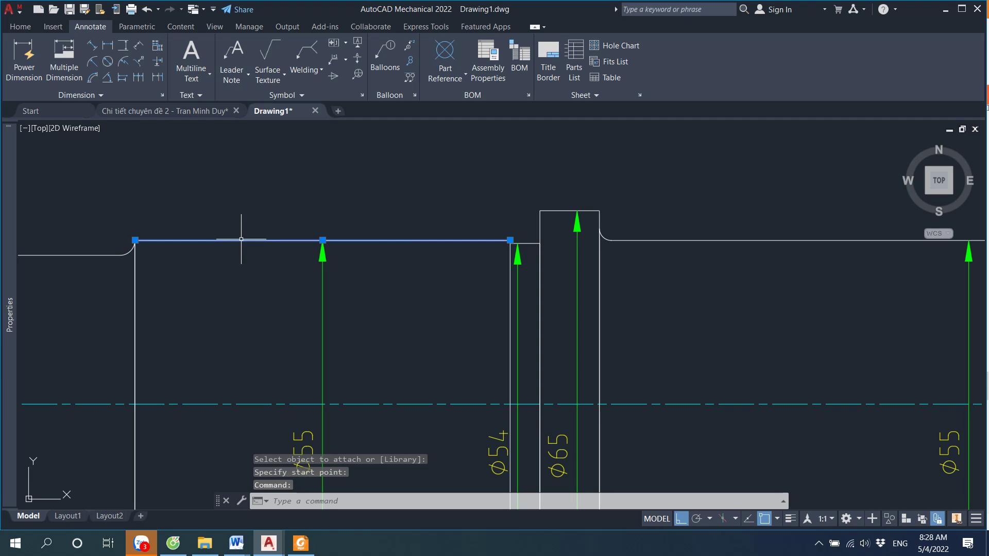
key(Escape)
click(262, 54)
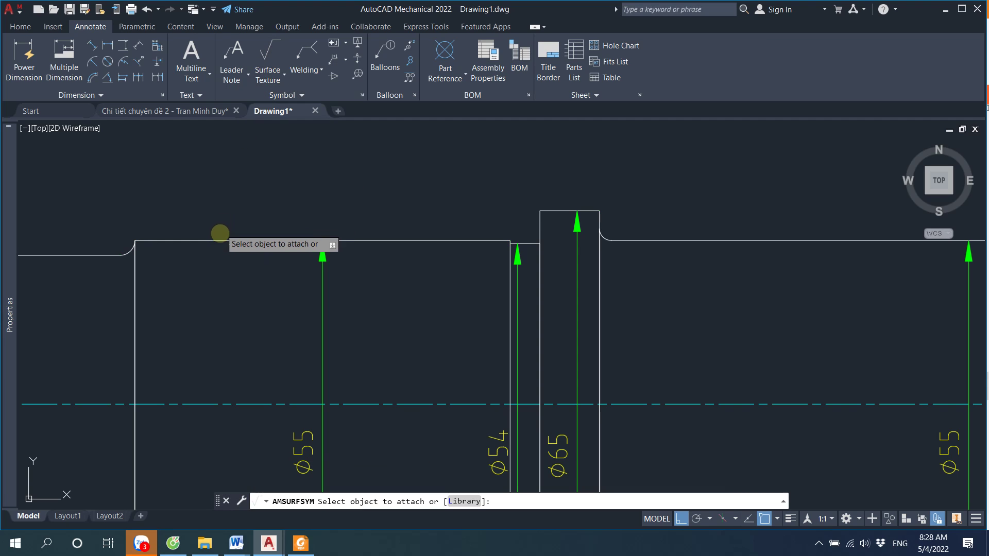
Attach a 1.25 roughness symbol to the top edge of the left ⌀55 section
click(230, 240)
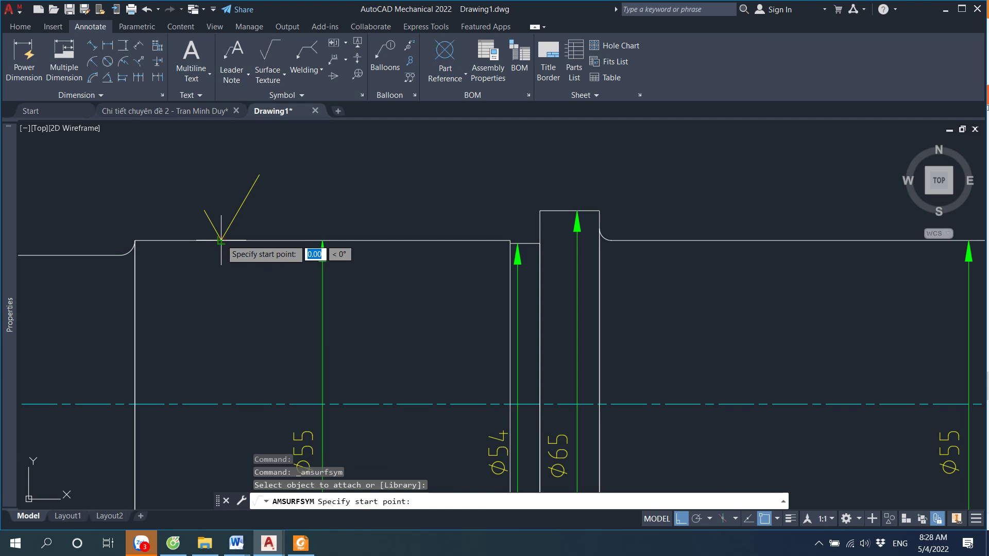
click(260, 241)
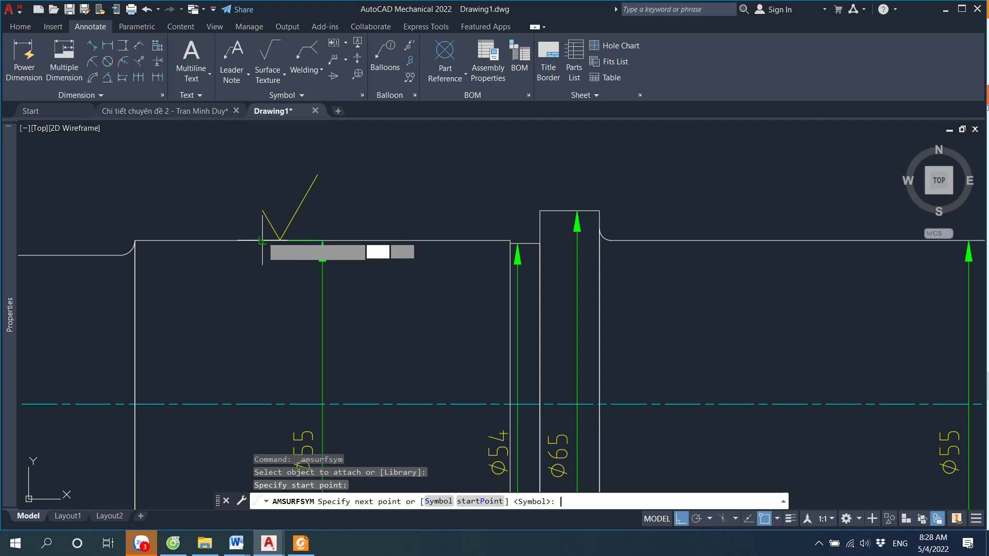
key(Return)
click(260, 235)
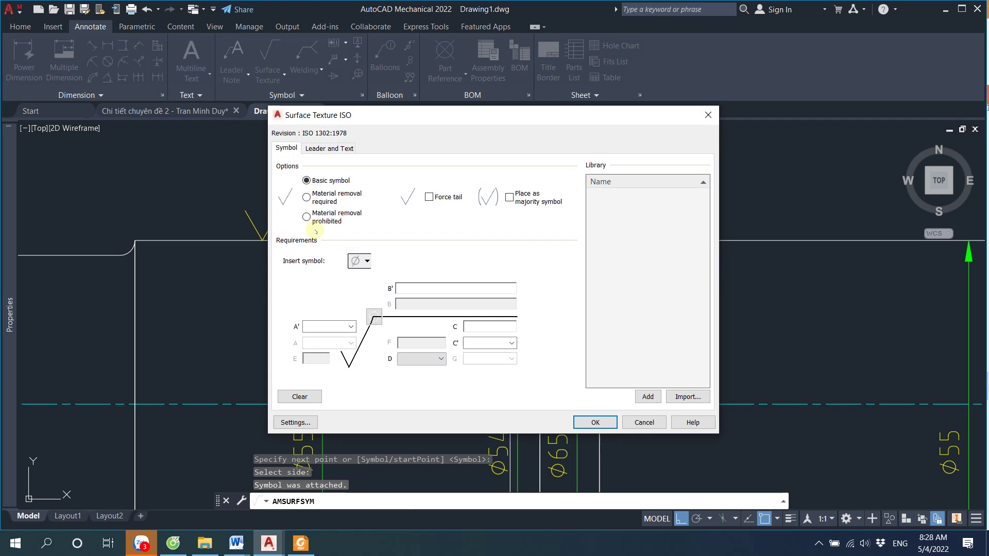
click(320, 324)
text(5)
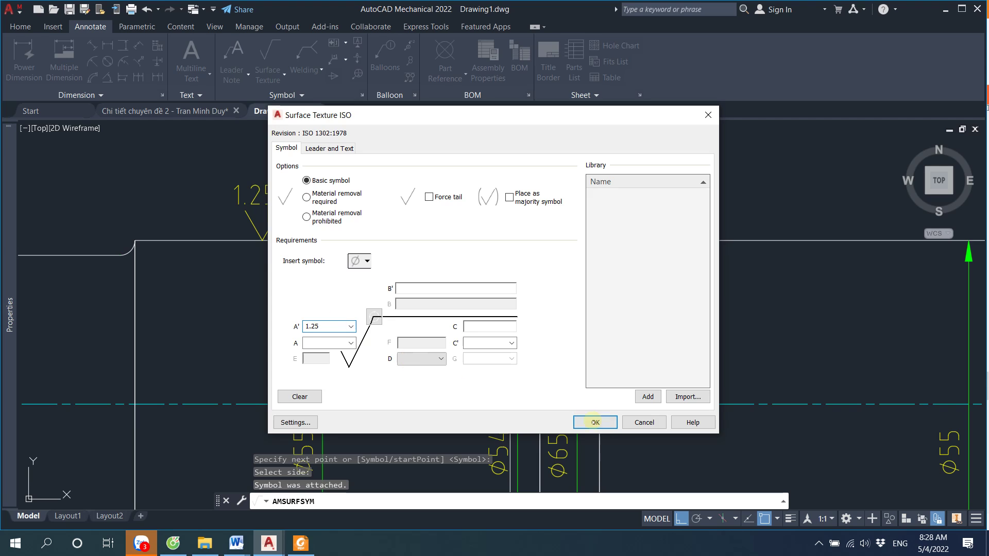
click(595, 422)
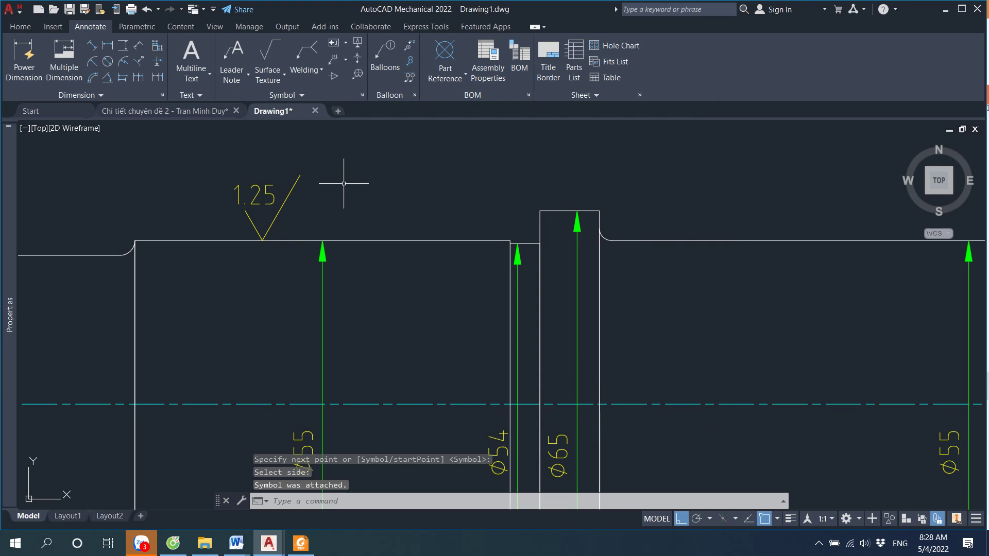
Zoom around the drawing, then switch to the reference PDF
scroll(408, 250, down, 3)
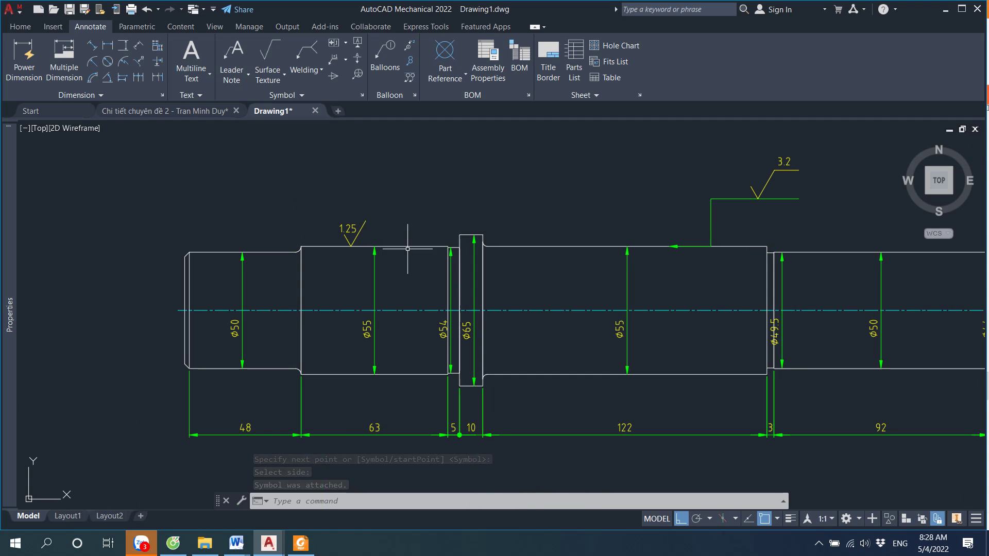
scroll(403, 280, down, 5)
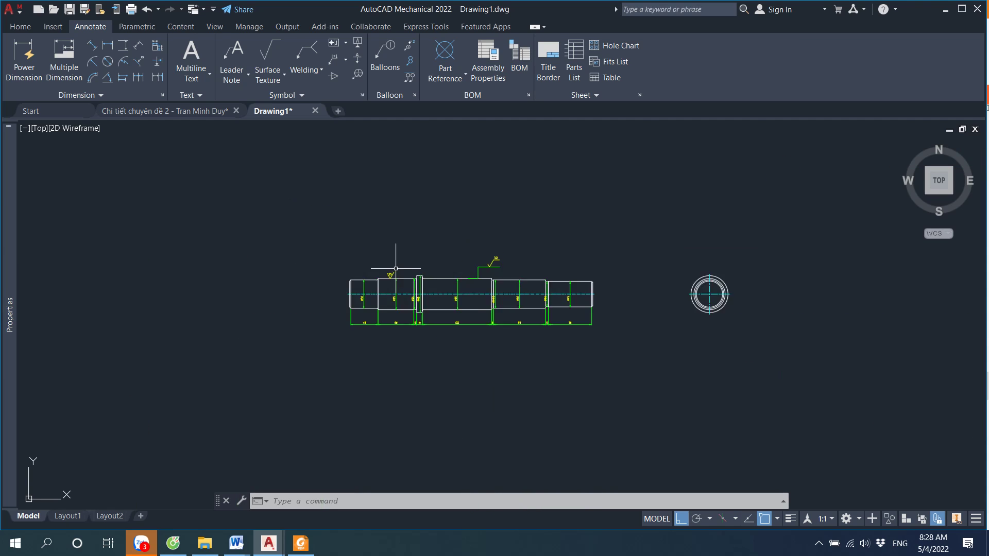
scroll(635, 331, up, 5)
scroll(590, 307, down, 4)
scroll(590, 307, up, 1)
scroll(631, 315, up, 3)
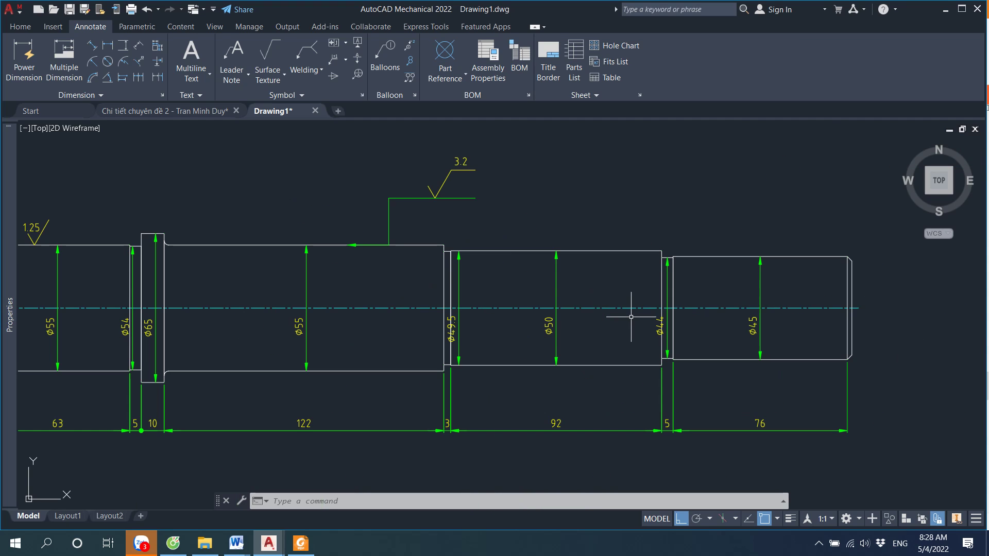
scroll(610, 322, down, 4)
scroll(619, 381, up, 2)
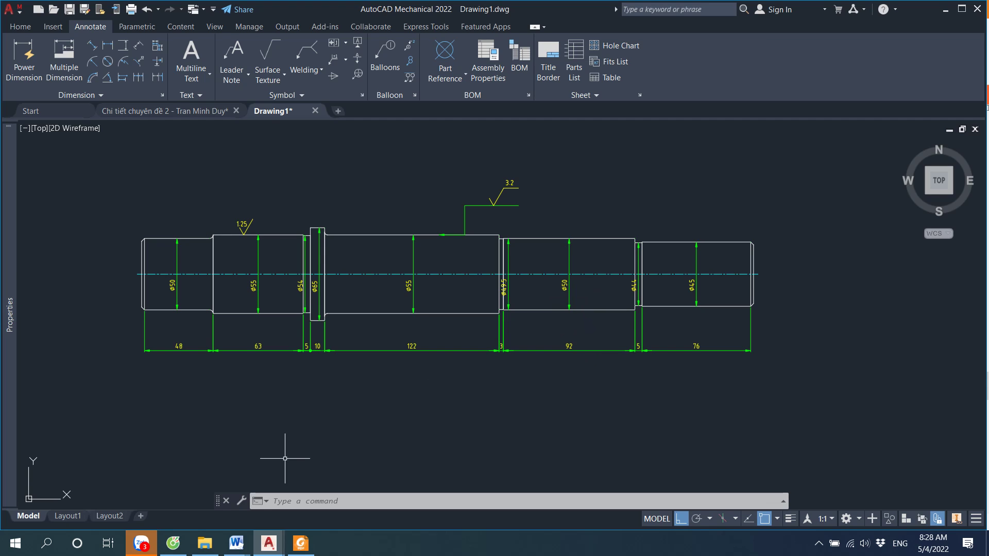
click(302, 544)
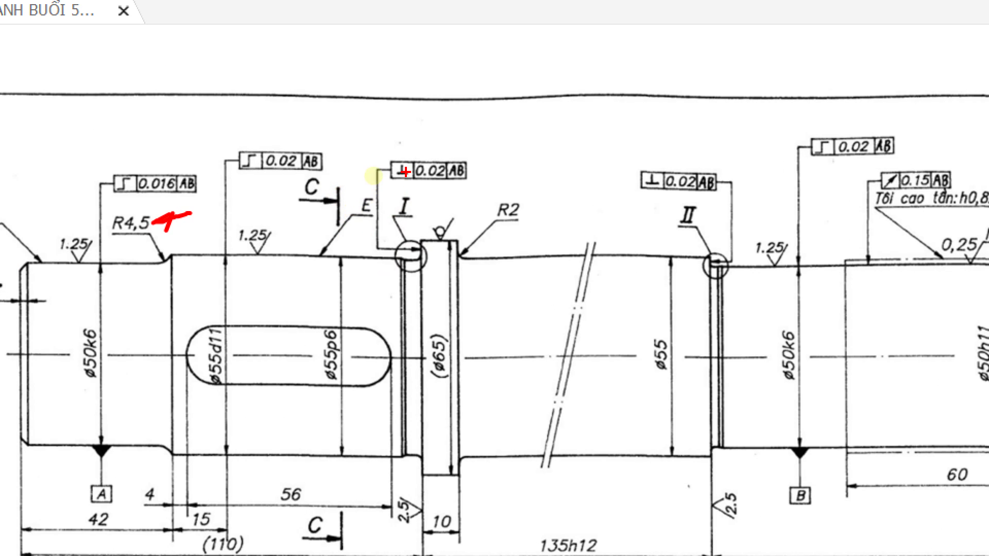
drag(432, 155, 404, 169)
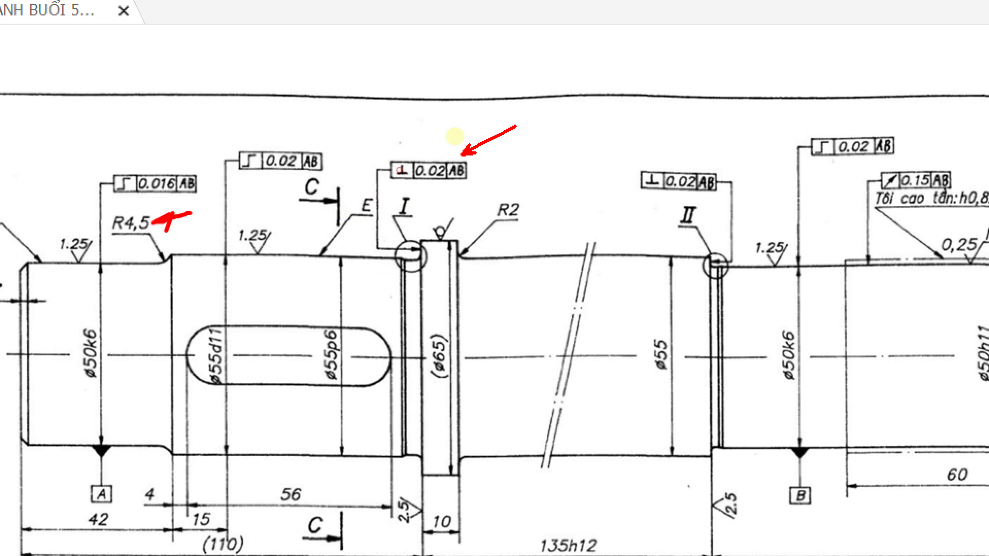
drag(515, 125, 596, 67)
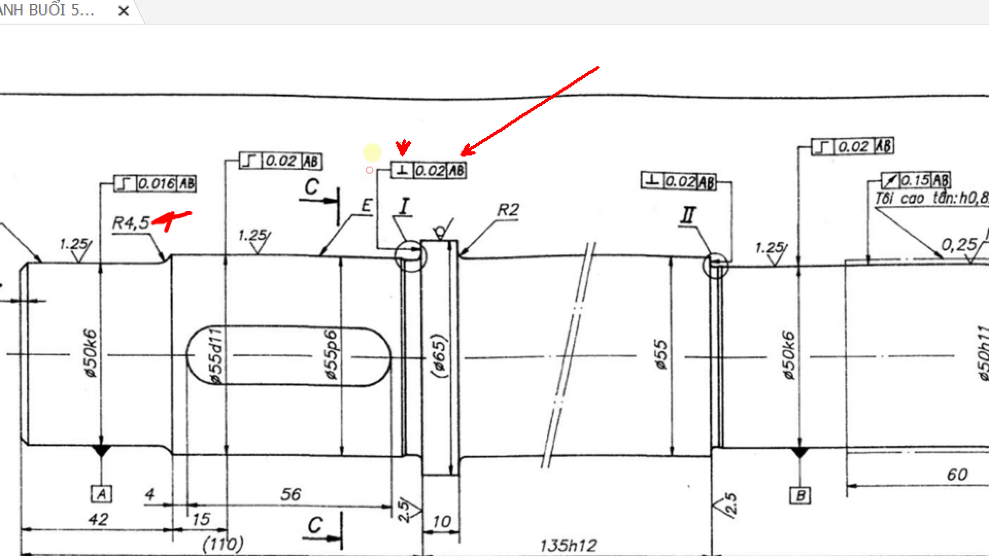
drag(401, 154, 403, 59)
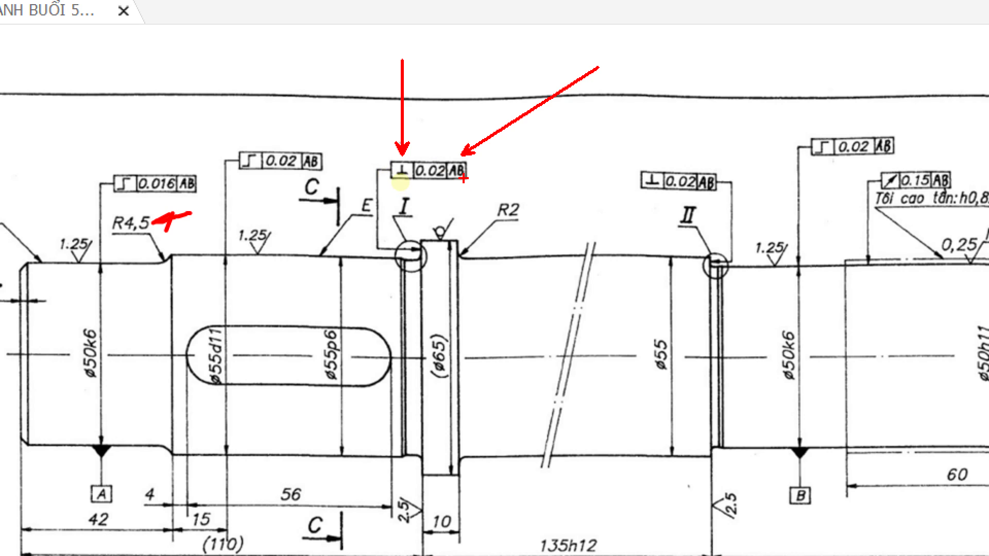
drag(464, 178, 498, 233)
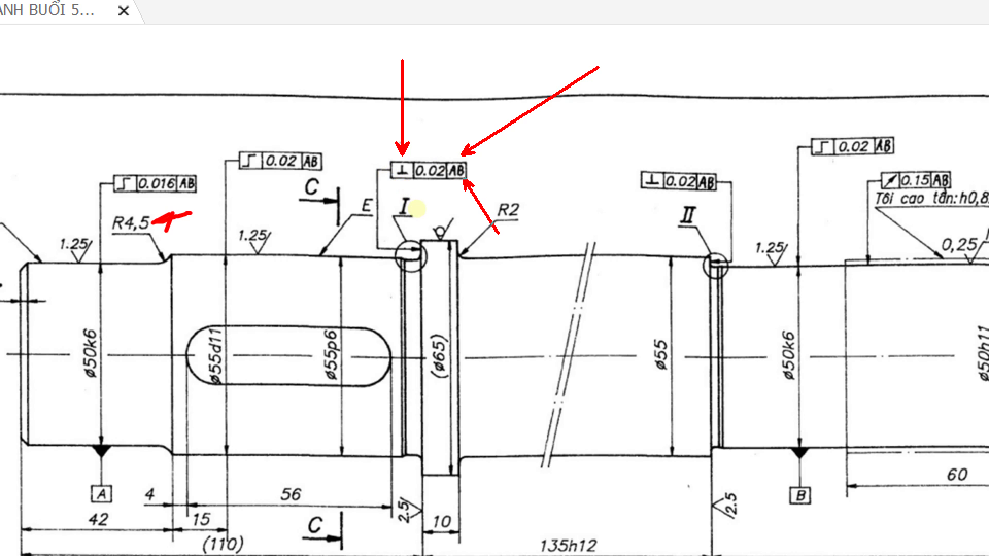
drag(76, 479, 130, 505)
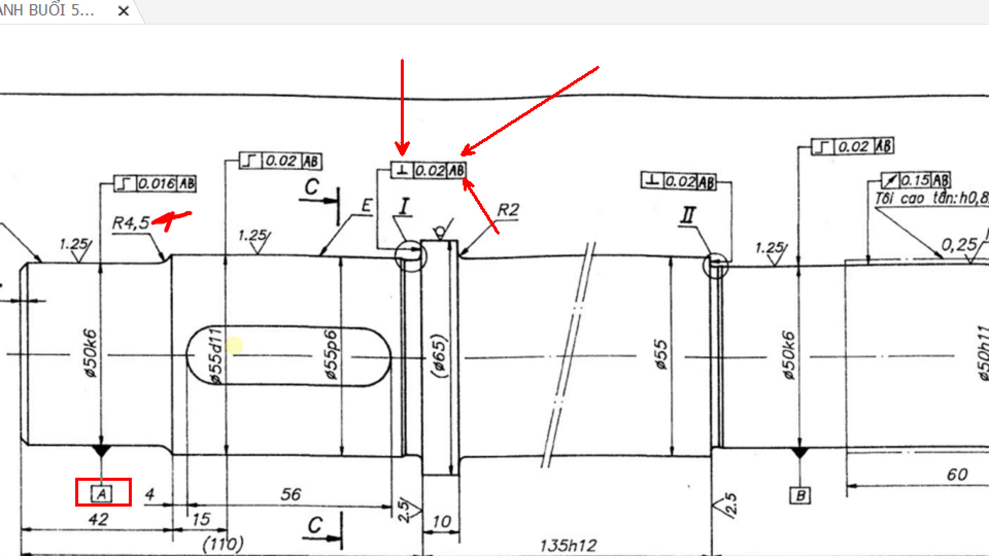
drag(768, 472, 836, 516)
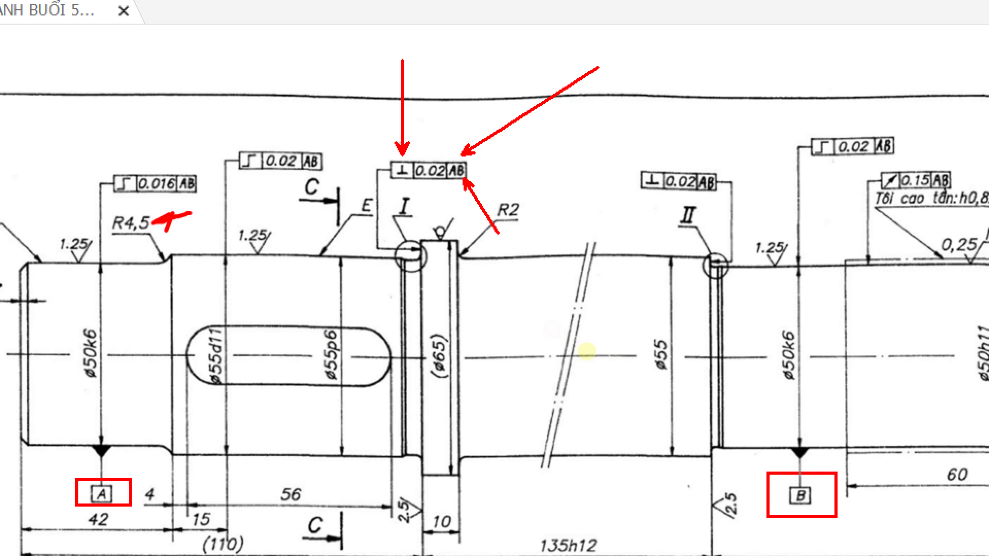
drag(741, 447, 884, 446)
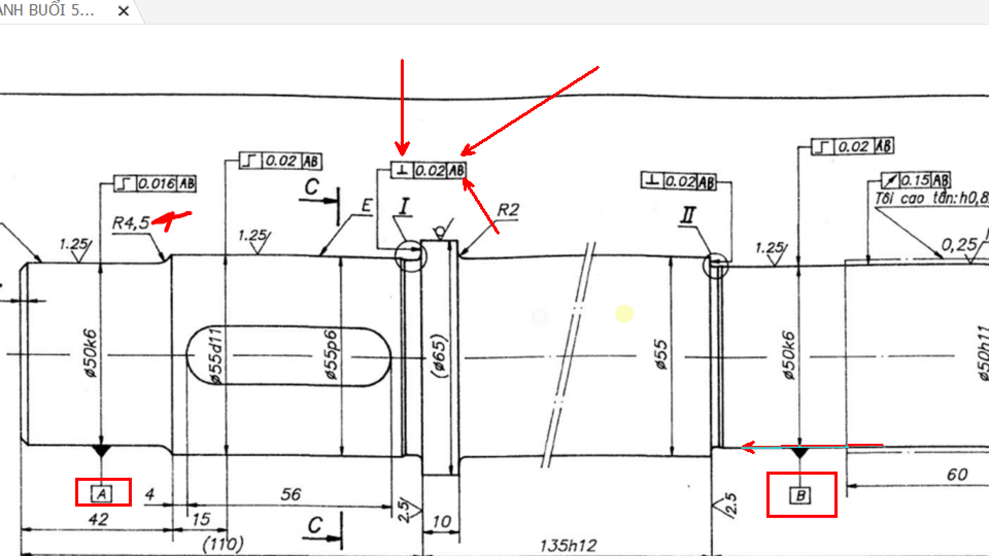
drag(983, 447, 848, 446)
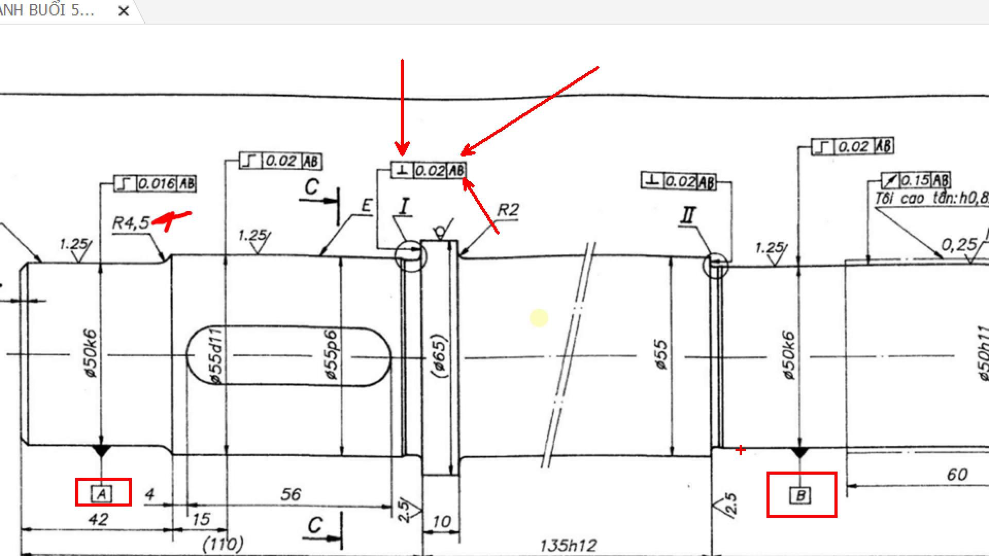
drag(729, 446, 984, 448)
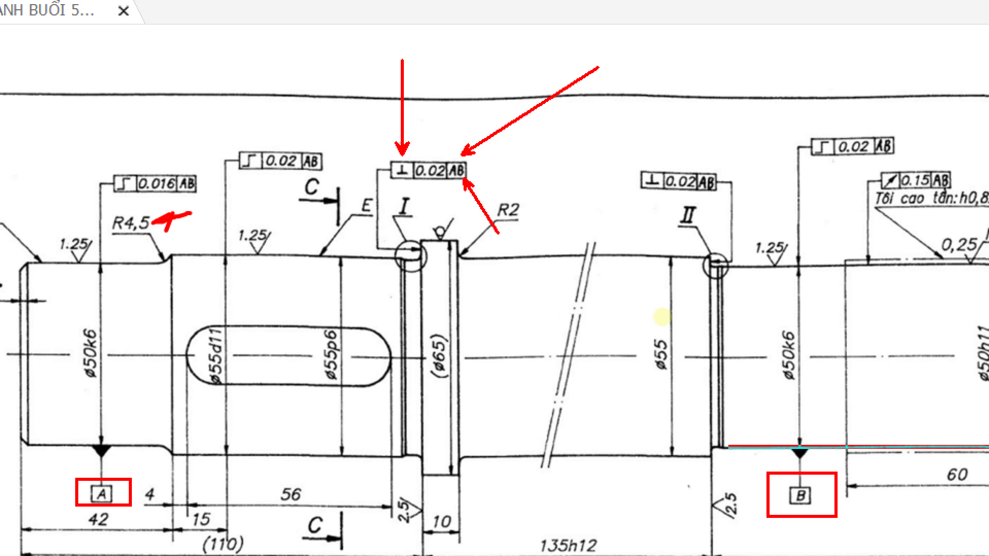
drag(729, 448, 986, 448)
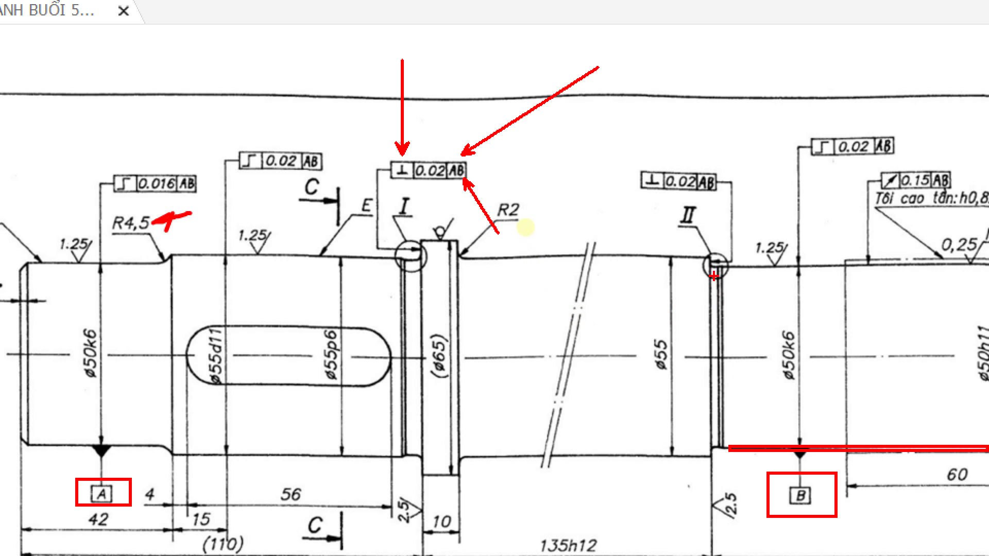
drag(740, 268, 986, 265)
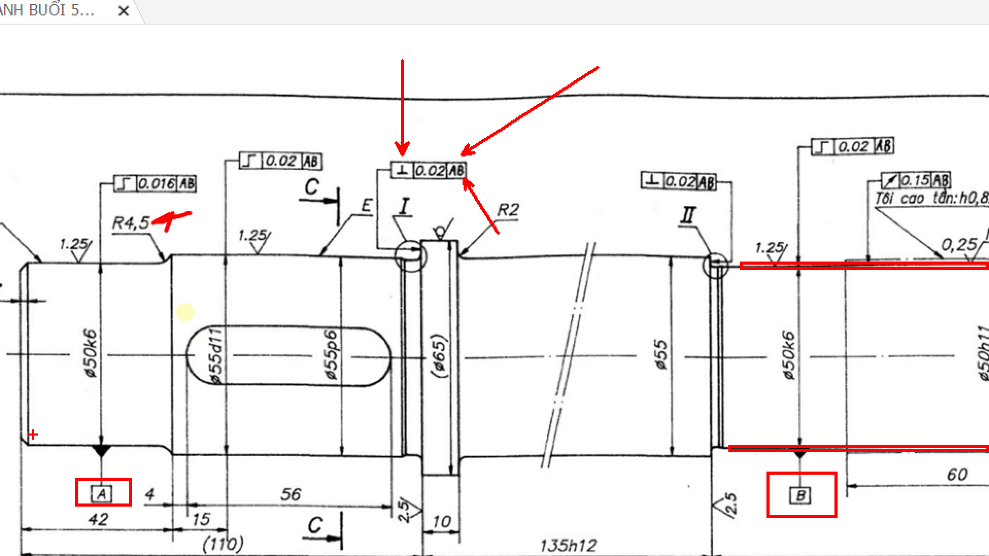
drag(31, 444, 167, 444)
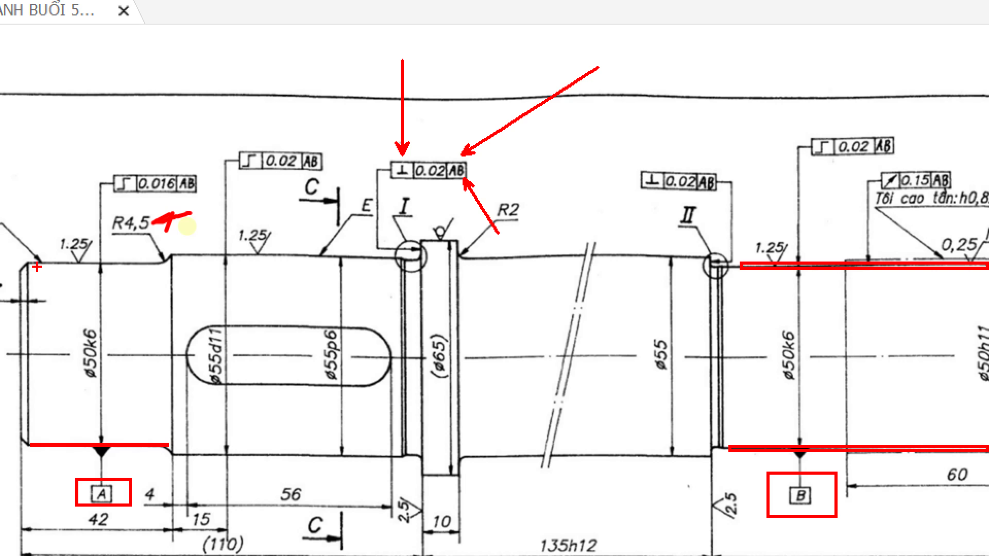
drag(31, 263, 123, 267)
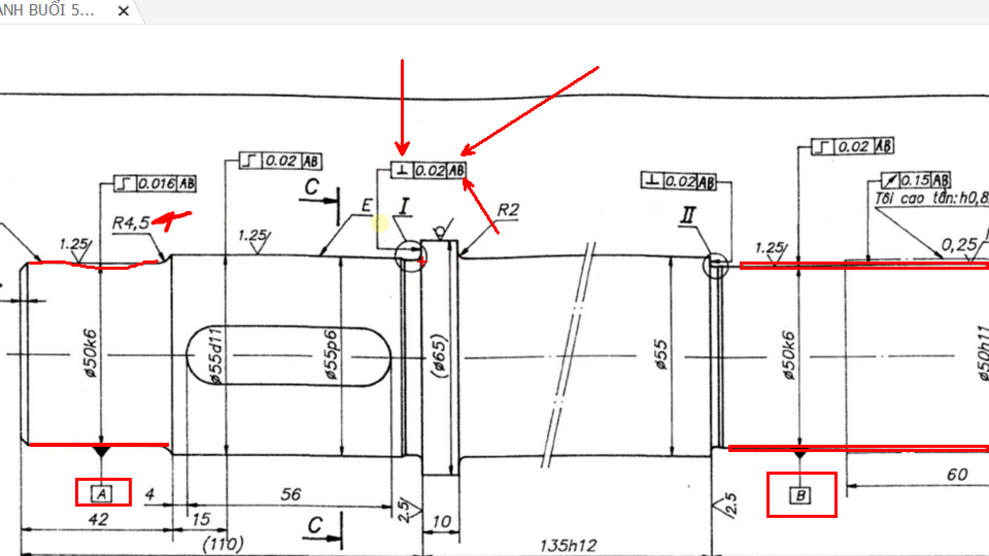
drag(422, 242, 425, 477)
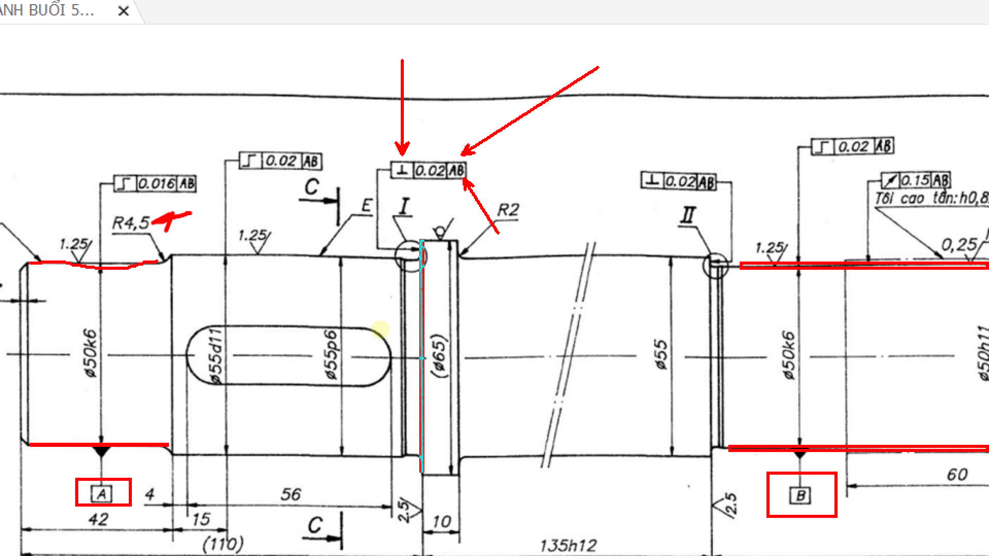
click(376, 235)
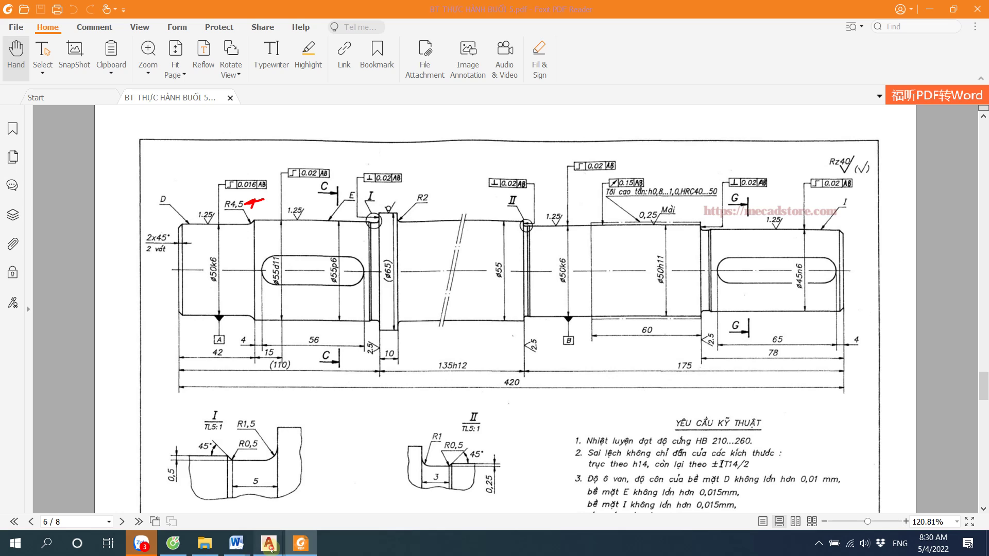
Bring the AutoCAD Mechanical Drawing1 shaft drawing back from the reference PDF
mouse_move(268, 543)
click(335, 487)
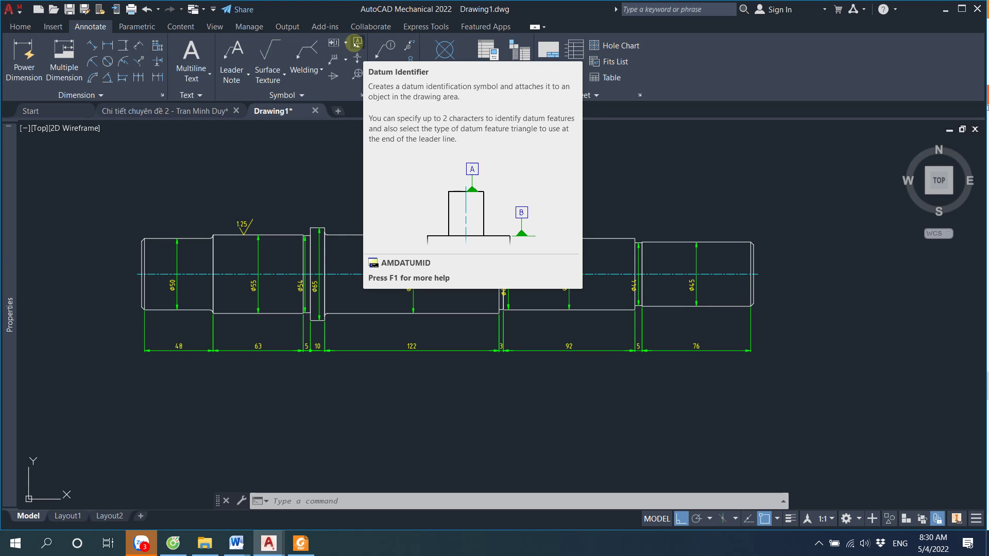
Attach datum identifier A by leader below the left ⌀50 section's lower edge
click(355, 43)
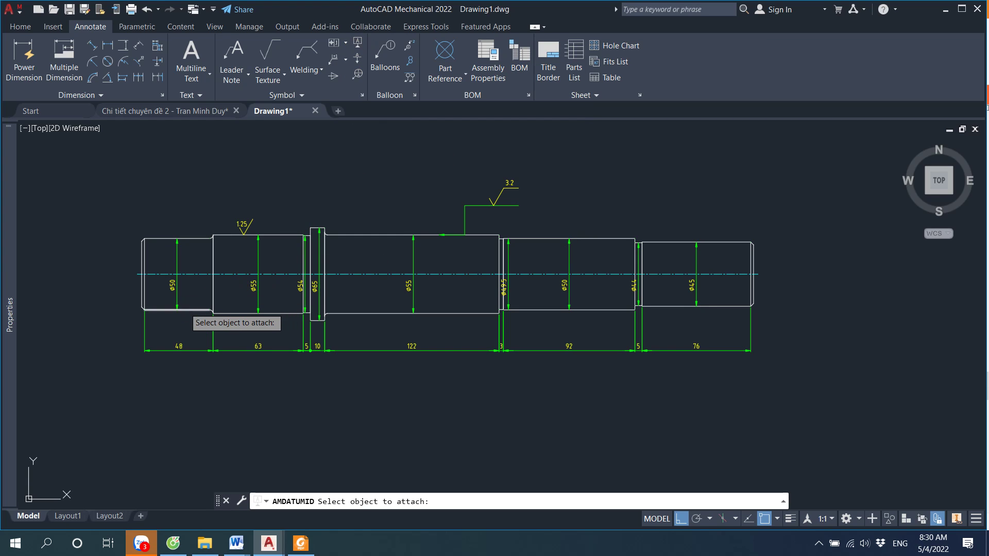
click(160, 310)
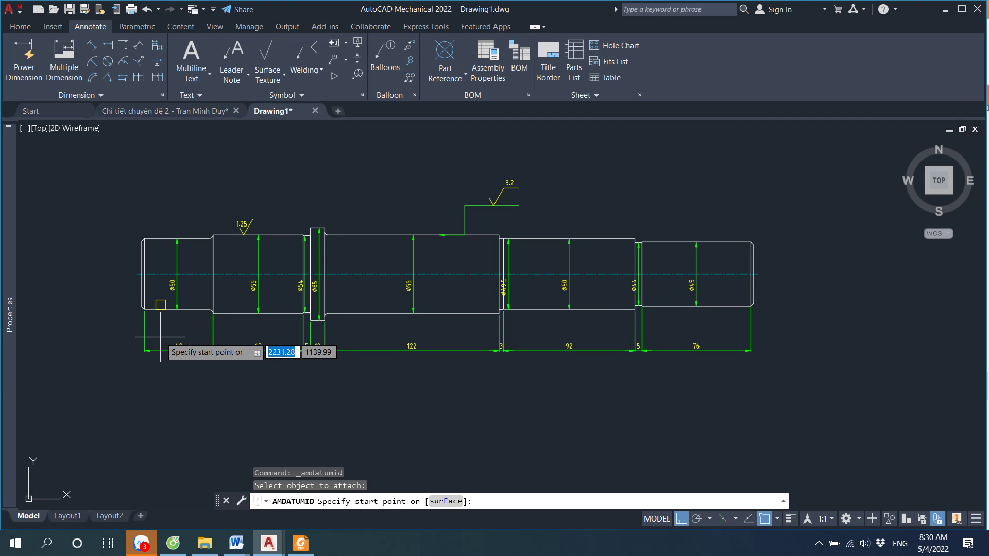
scroll(163, 330, up, 4)
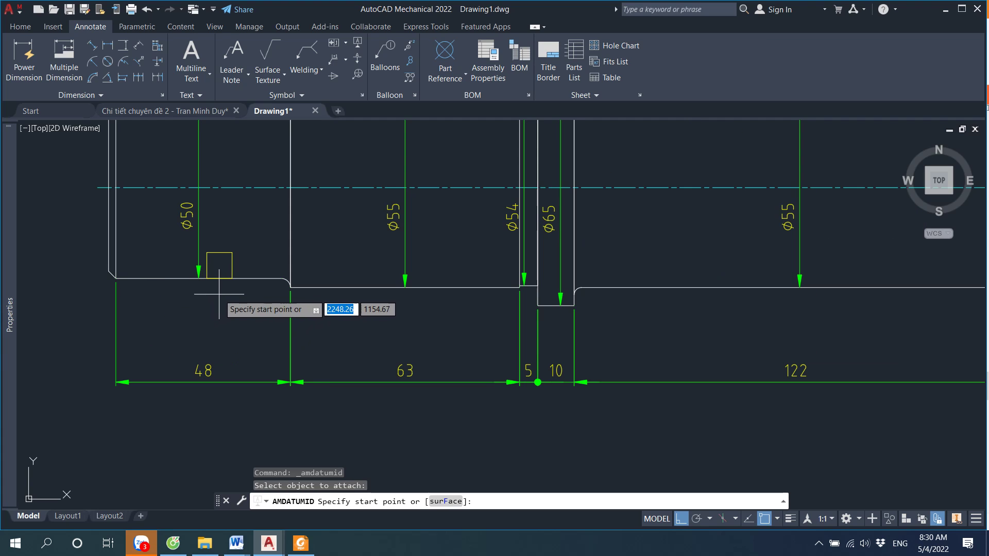
click(172, 281)
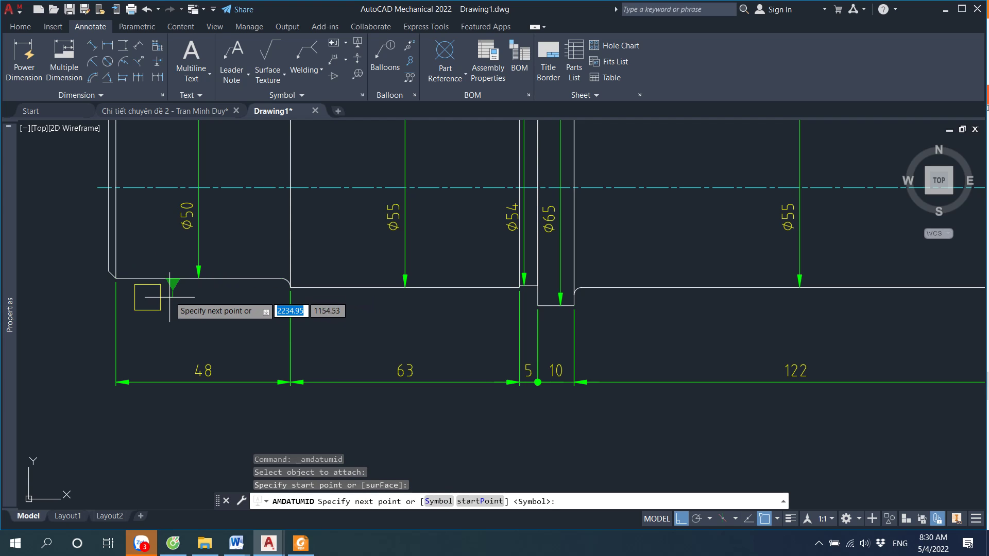
click(174, 344)
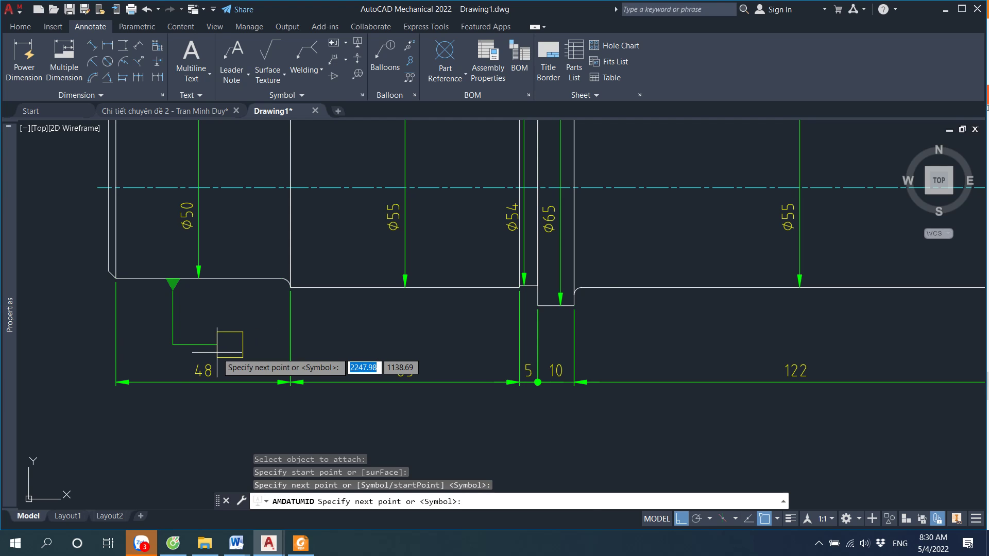
key(Return)
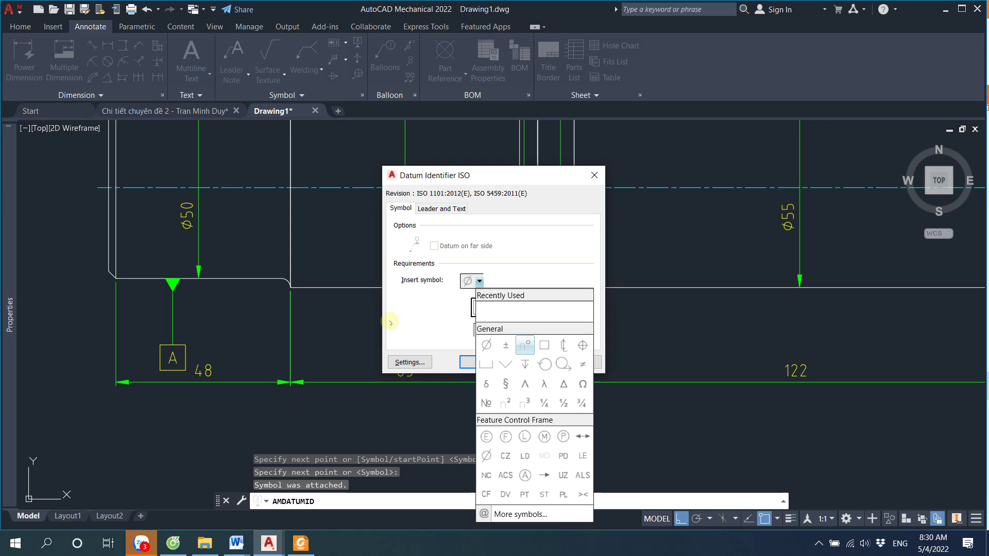
click(432, 325)
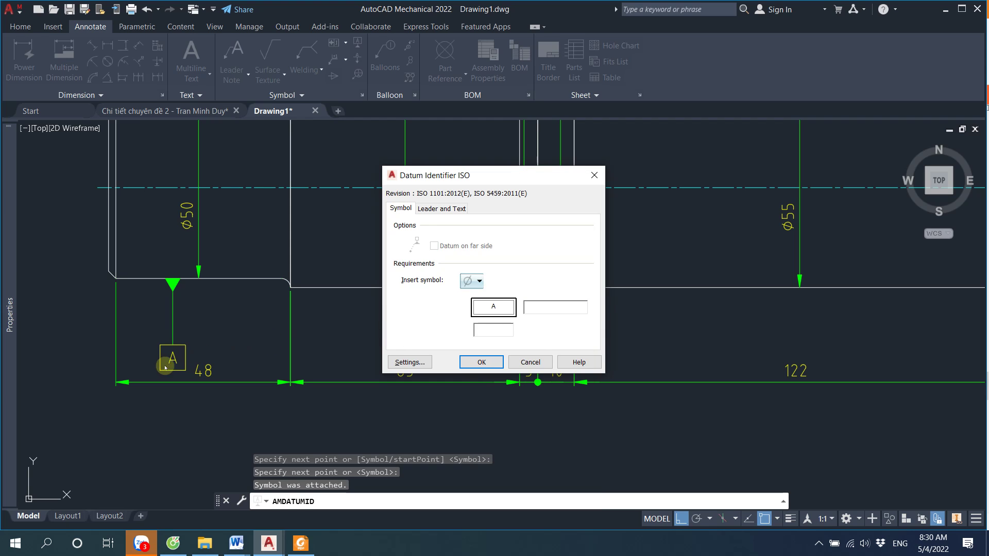
click(474, 359)
scroll(534, 305, down, 4)
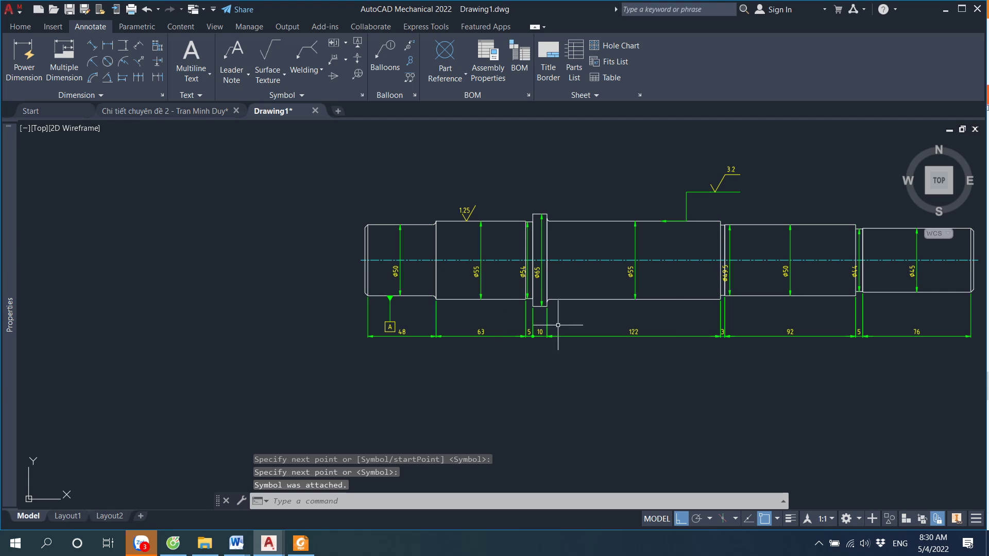
Place datum identifier B below the 92-long ⌀50 section, then switch to the reference PDF
scroll(833, 263, up, 2)
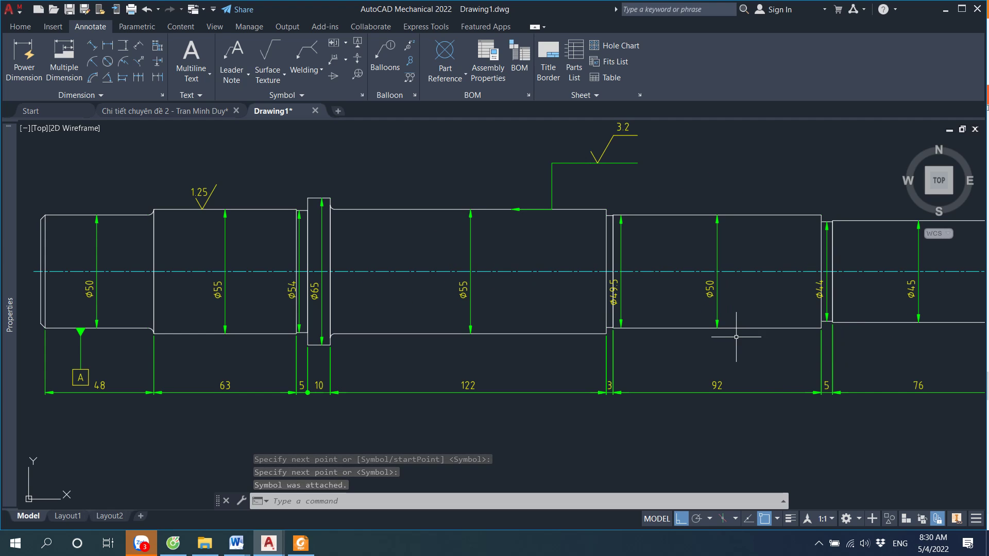
click(357, 42)
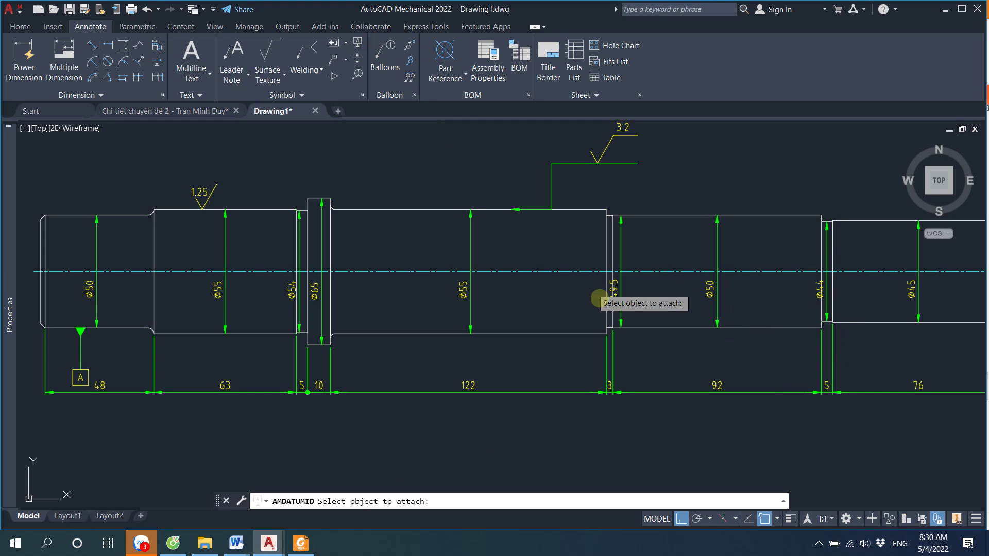
click(687, 328)
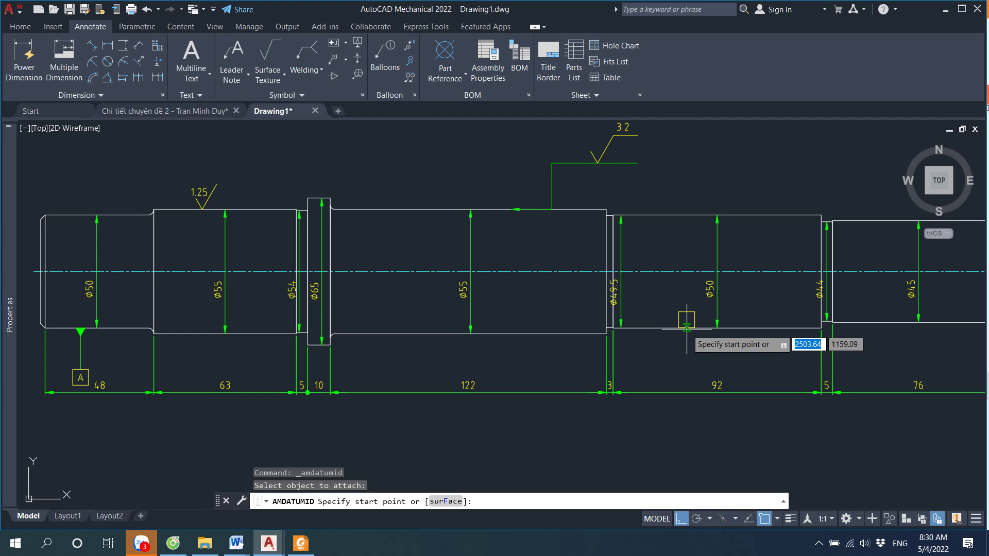
click(686, 328)
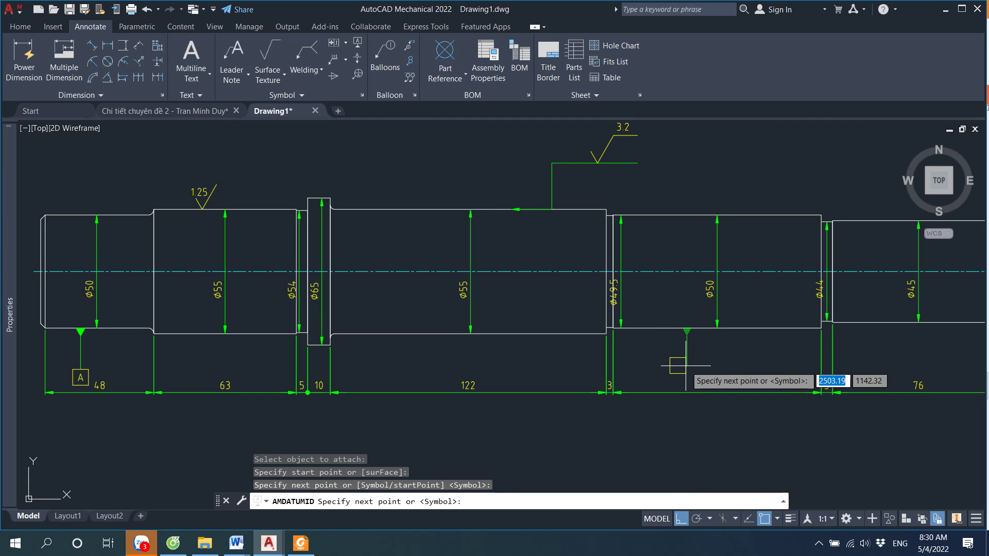
click(659, 366)
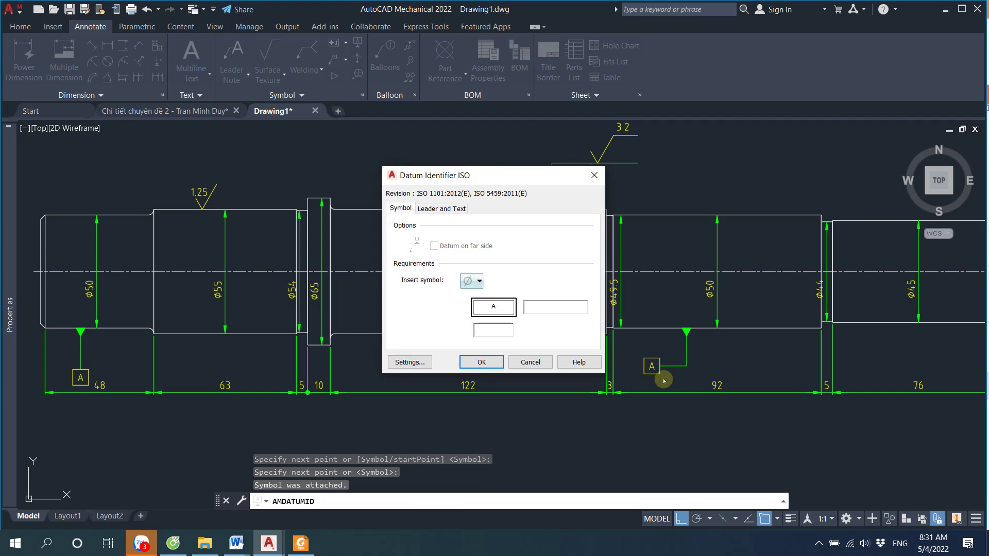
click(494, 308)
text(B)
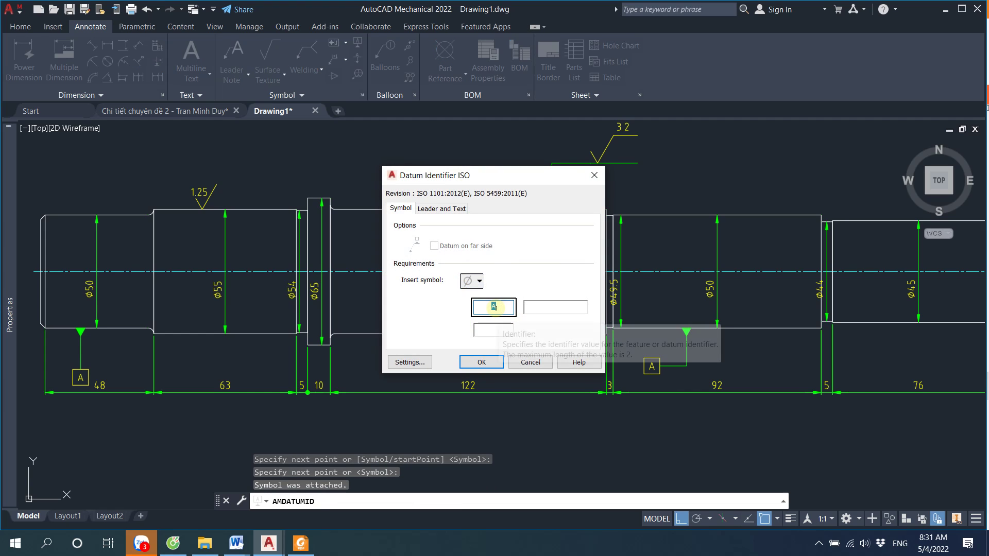
click(481, 362)
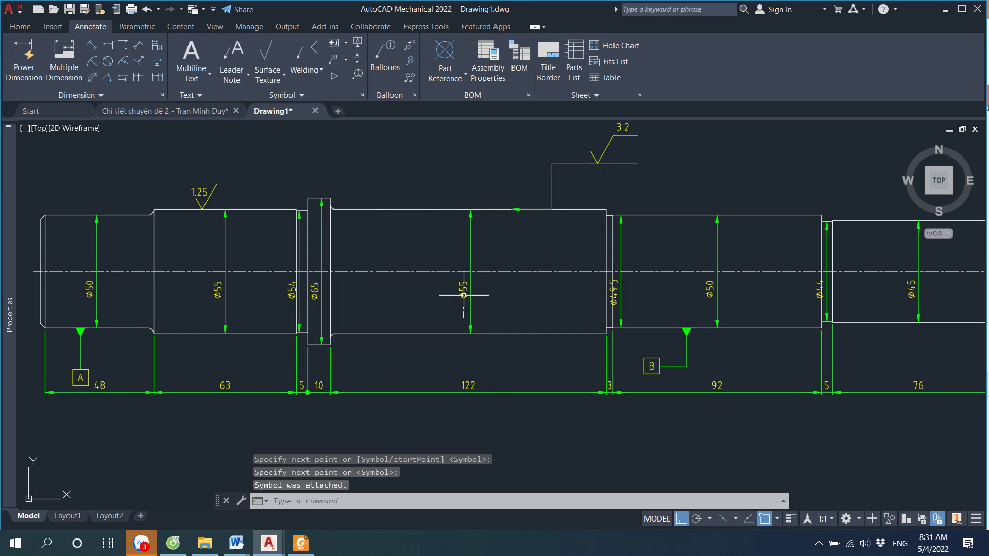
scroll(474, 190, down, 1)
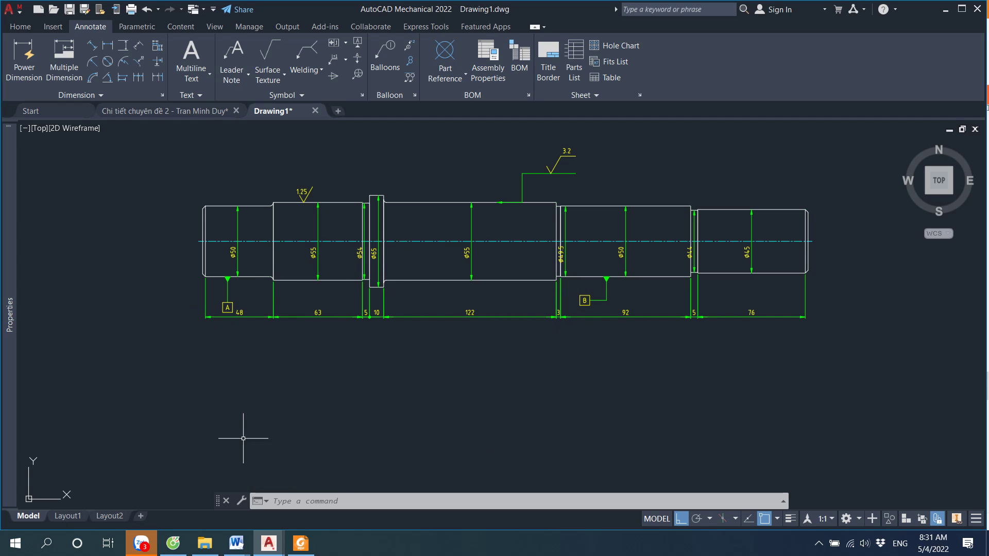
click(300, 542)
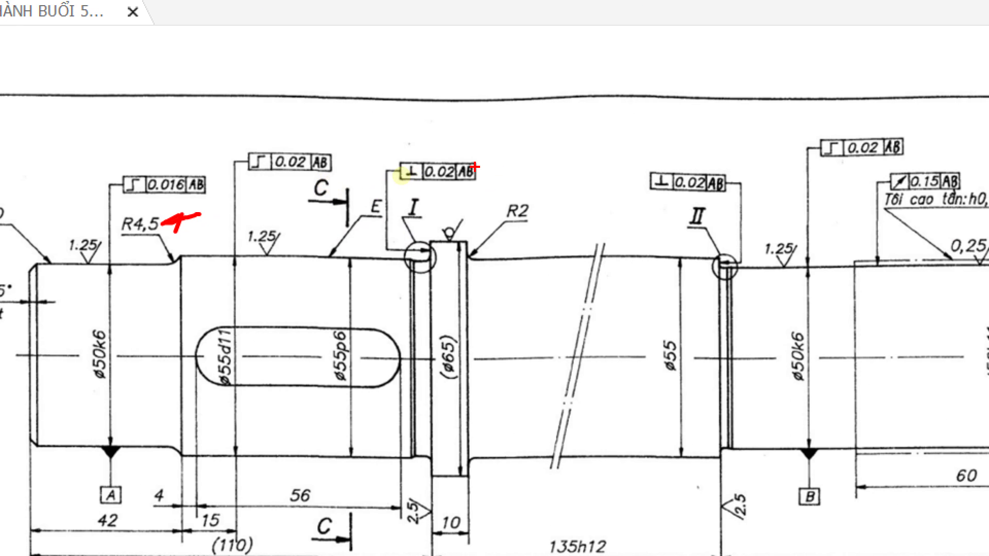
Mark the ⊥0.02 AB perpendicularity frame in the PDF and return to AutoCAD
ctrl+shift+drag(475, 167, 670, 72)
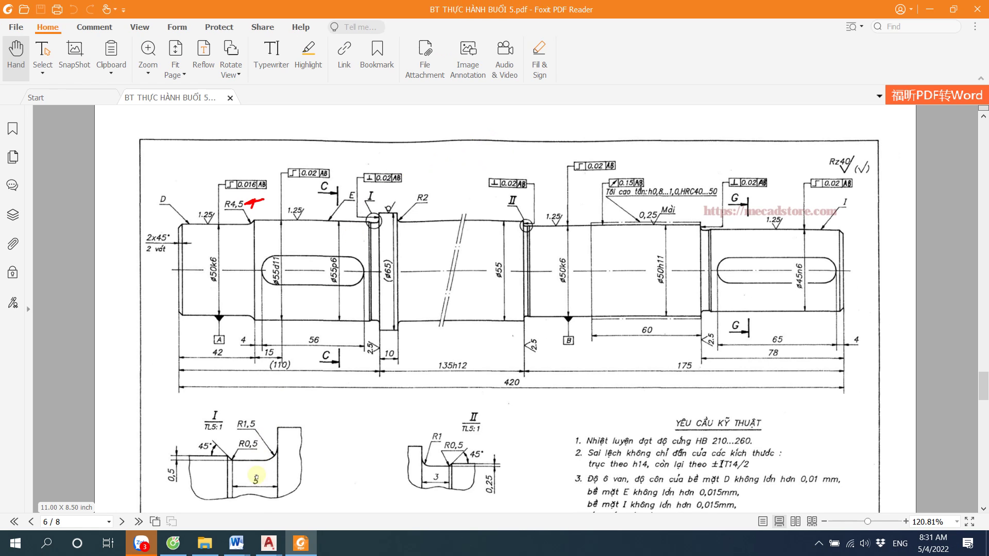
click(300, 512)
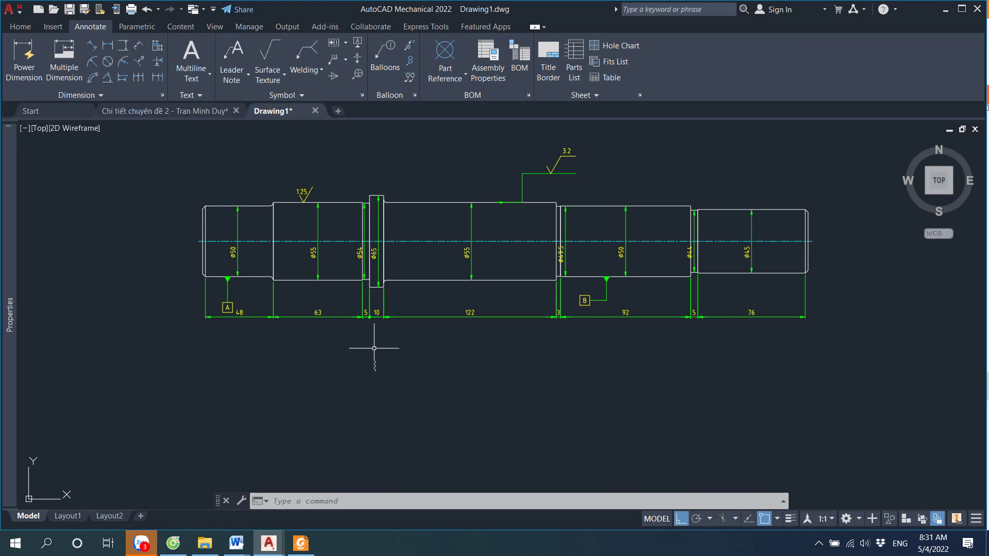
Zoom in on the Ø54 groove and Ø65 collar, and start a feature control frame
scroll(367, 216, up, 5)
scroll(366, 216, down, 5)
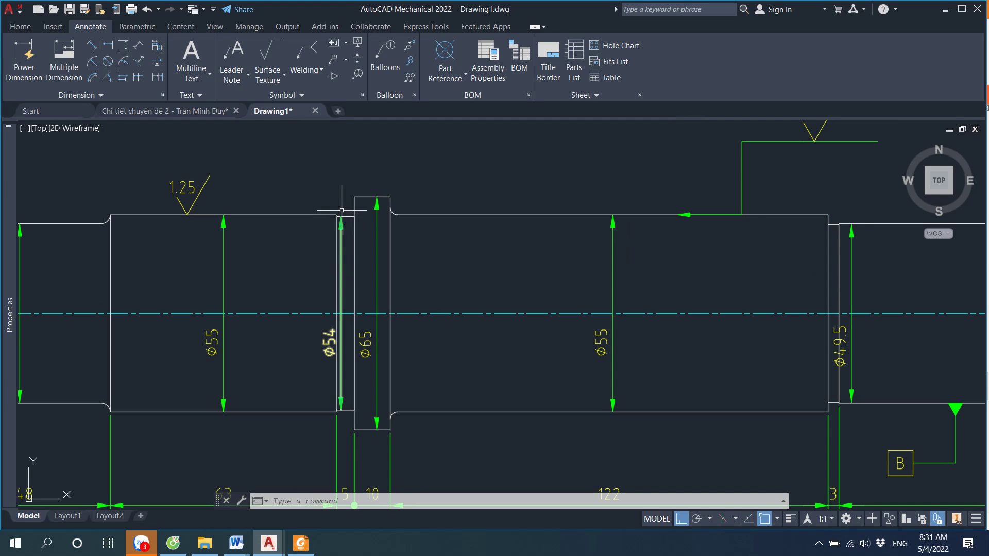
scroll(333, 186, down, 3)
scroll(333, 185, up, 6)
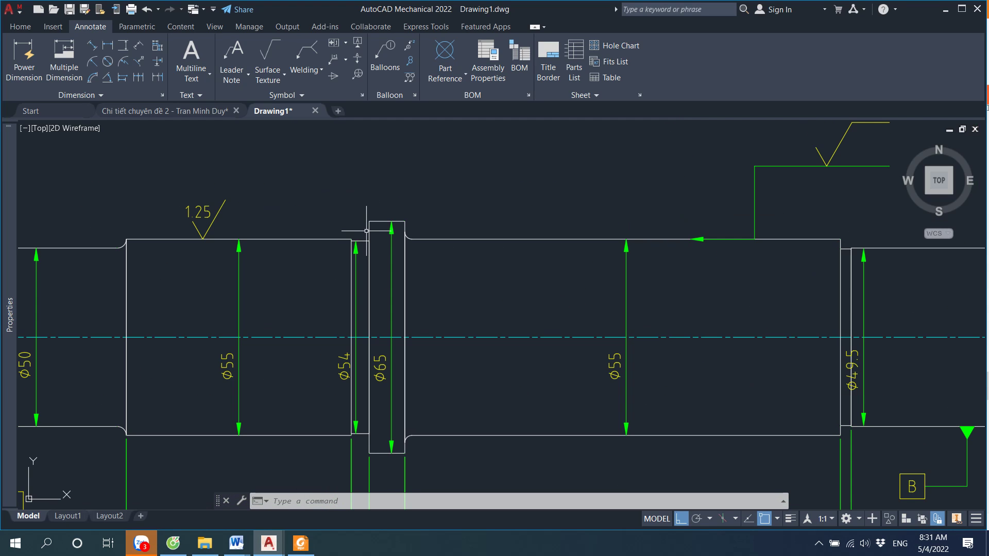
click(335, 40)
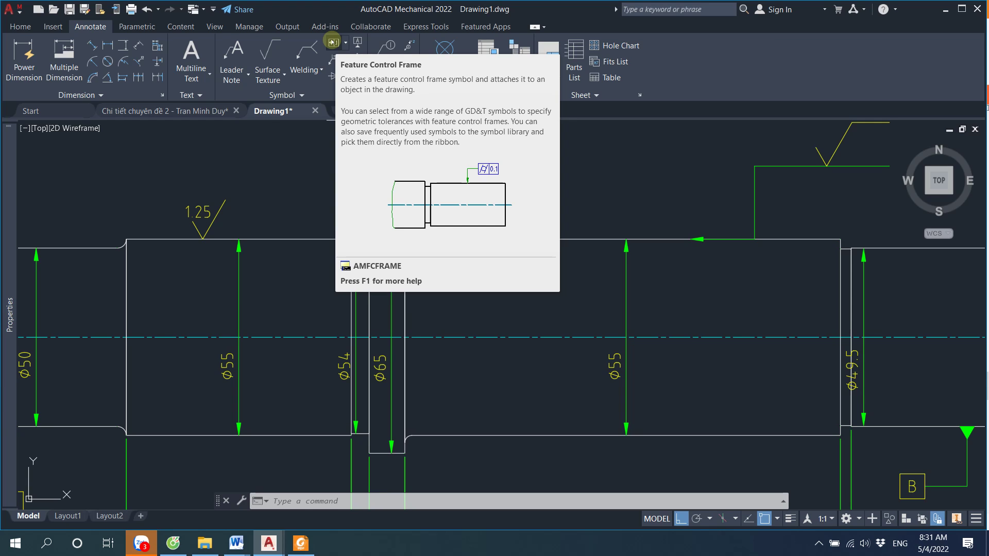
Attach a feature control frame leader arrow to the Ø65 collar's left face
click(332, 41)
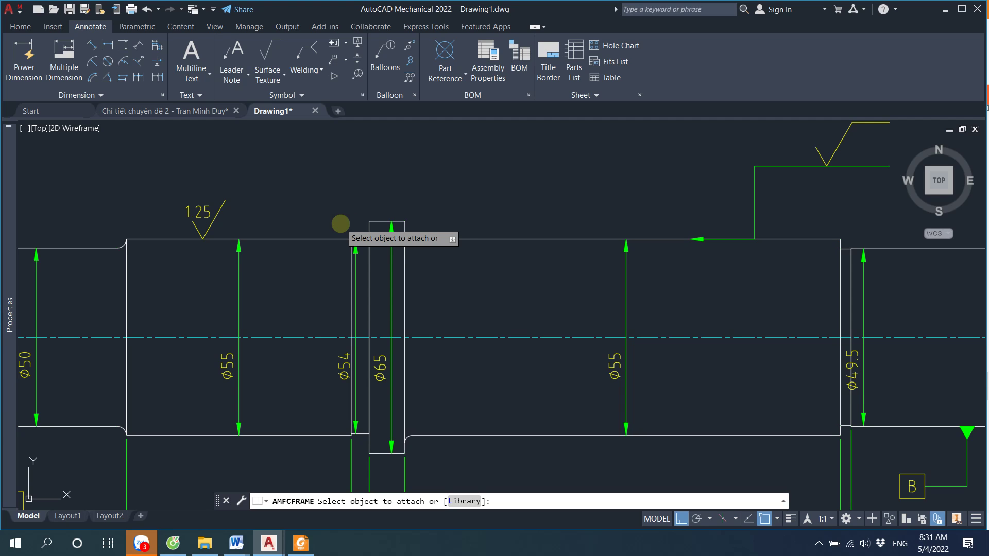
click(369, 233)
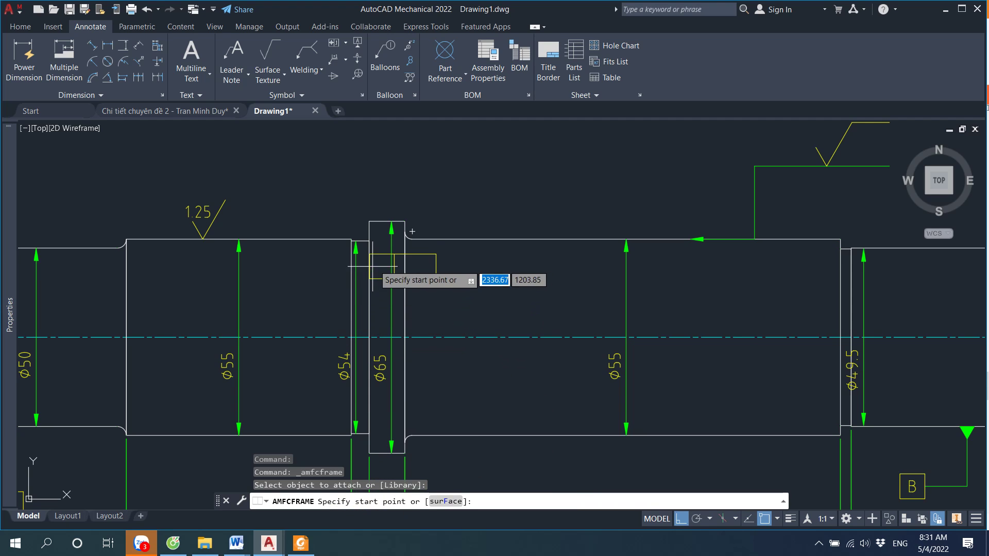
scroll(371, 244, up, 5)
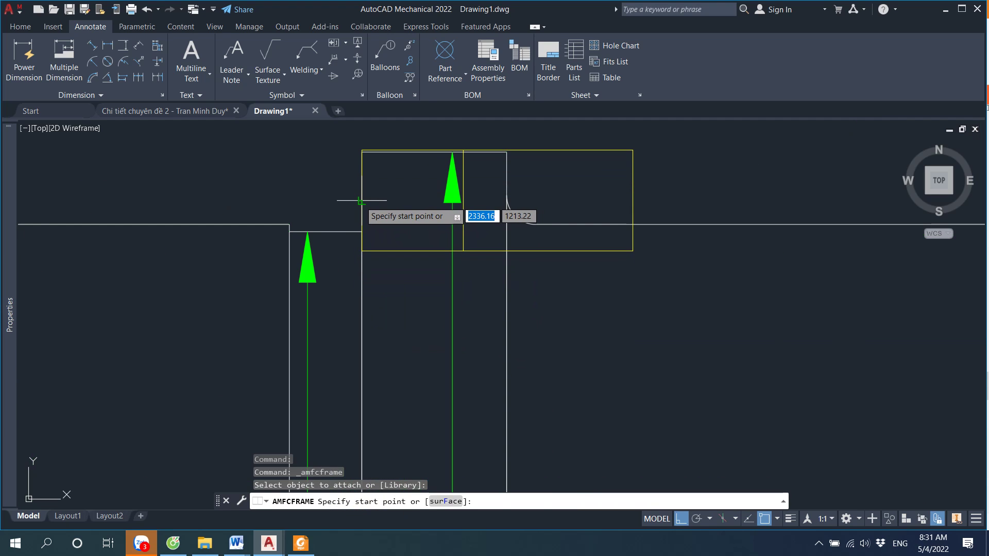
click(361, 201)
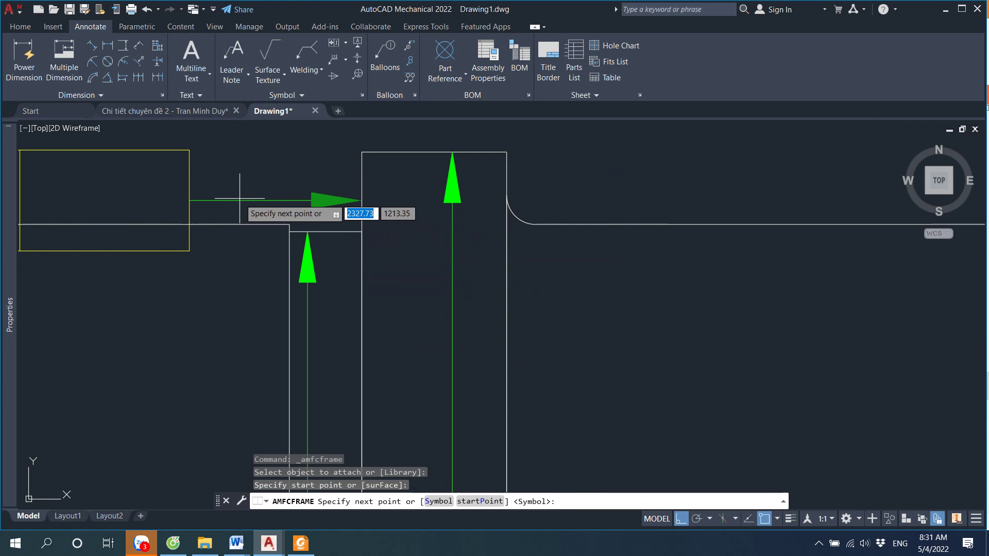
Bend the leader up above the shaft and set the frame position there
scroll(240, 198, down, 4)
scroll(239, 198, down, 4)
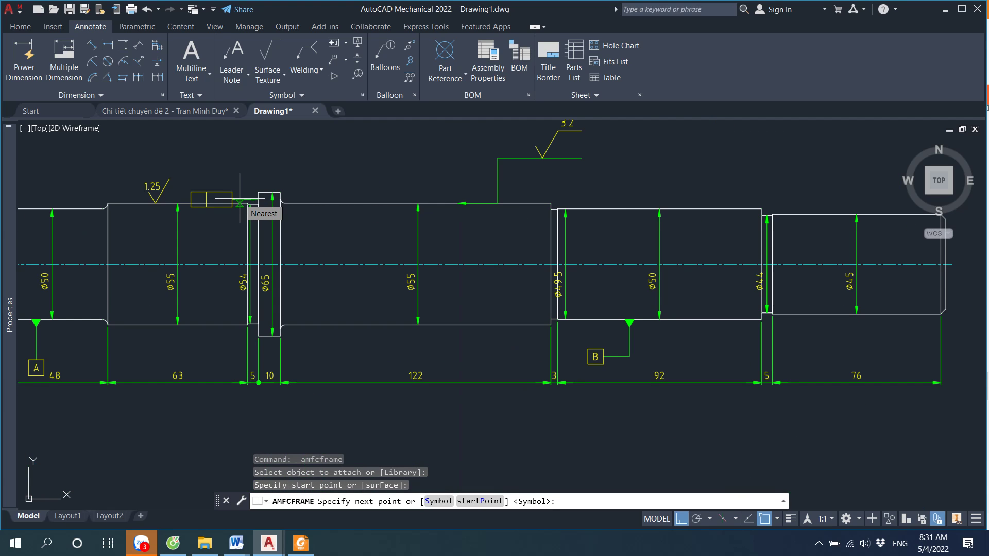
scroll(239, 198, down, 4)
scroll(214, 181, up, 6)
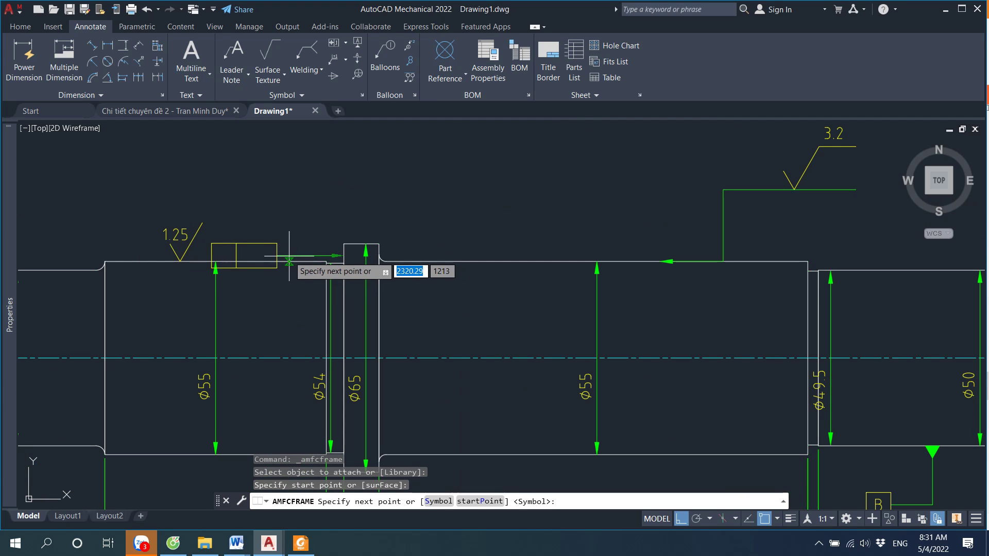
scroll(300, 261, up, 4)
scroll(301, 261, up, 2)
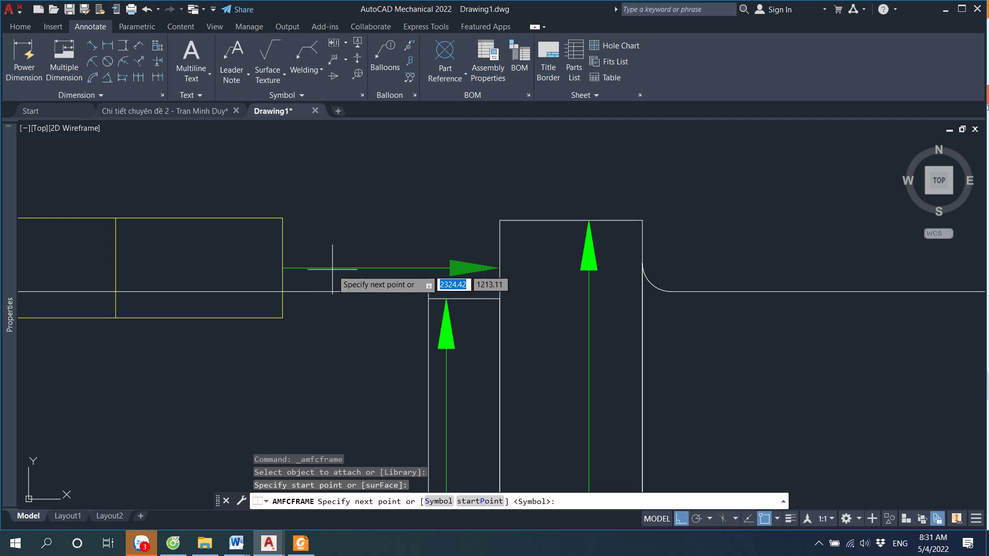
scroll(320, 207, down, 3)
scroll(308, 192, down, 2)
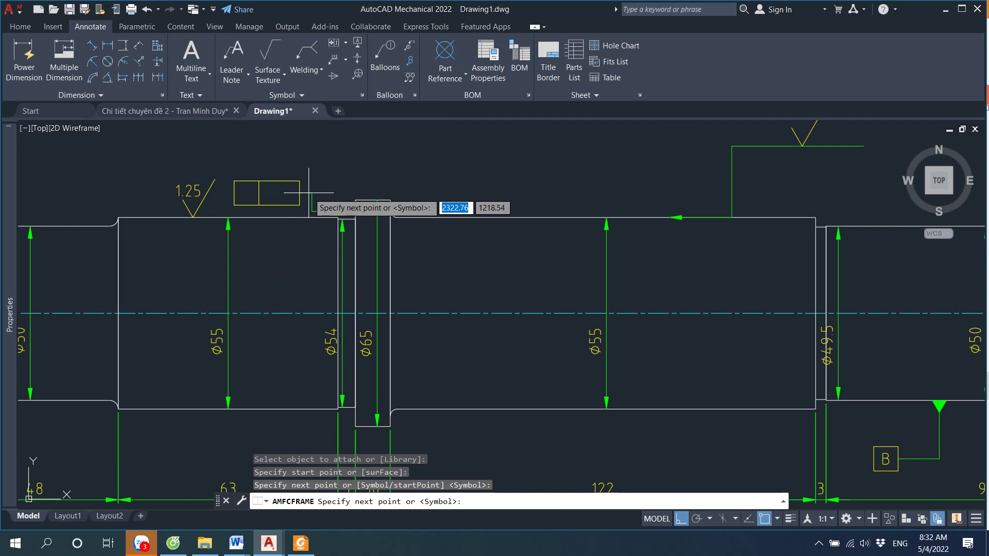
scroll(314, 190, down, 5)
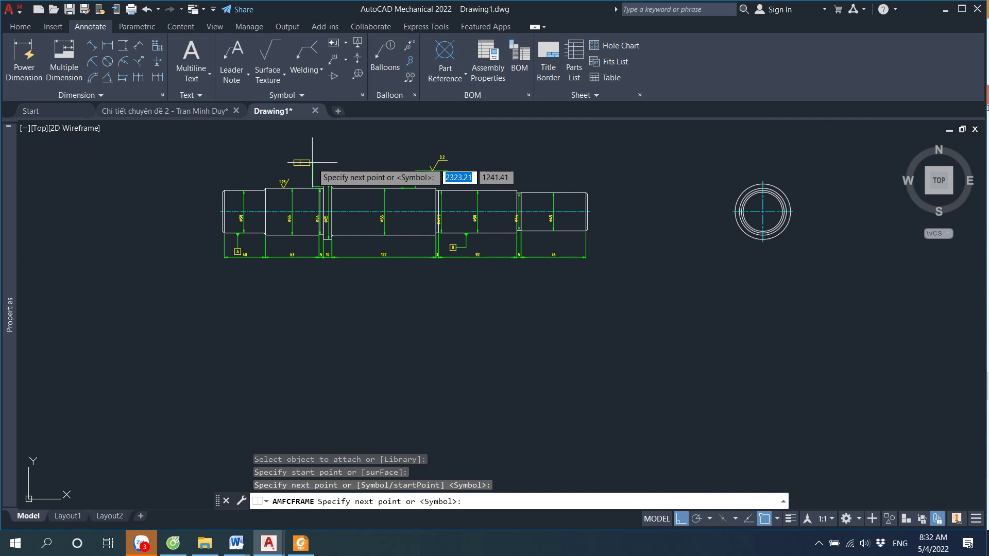
scroll(312, 162, up, 5)
click(311, 178)
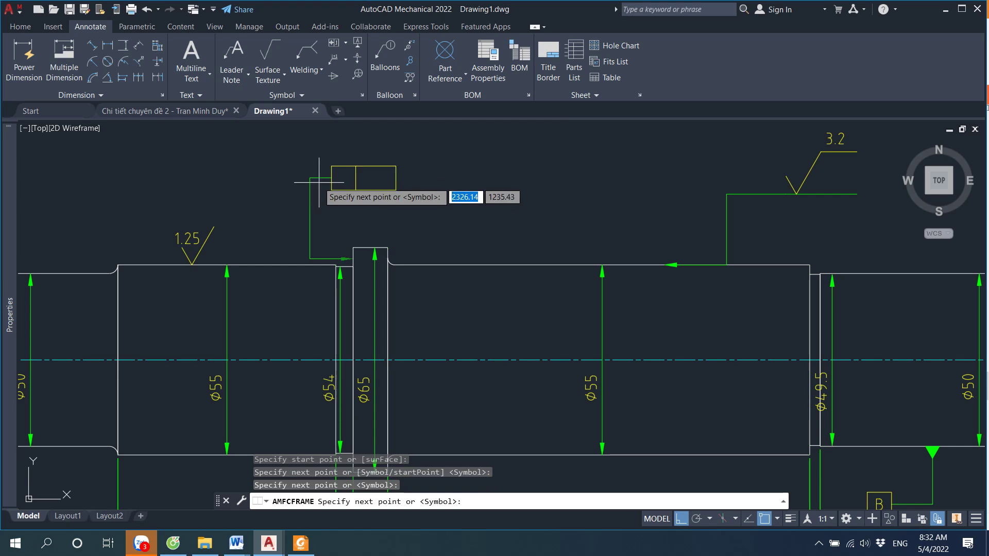
click(358, 179)
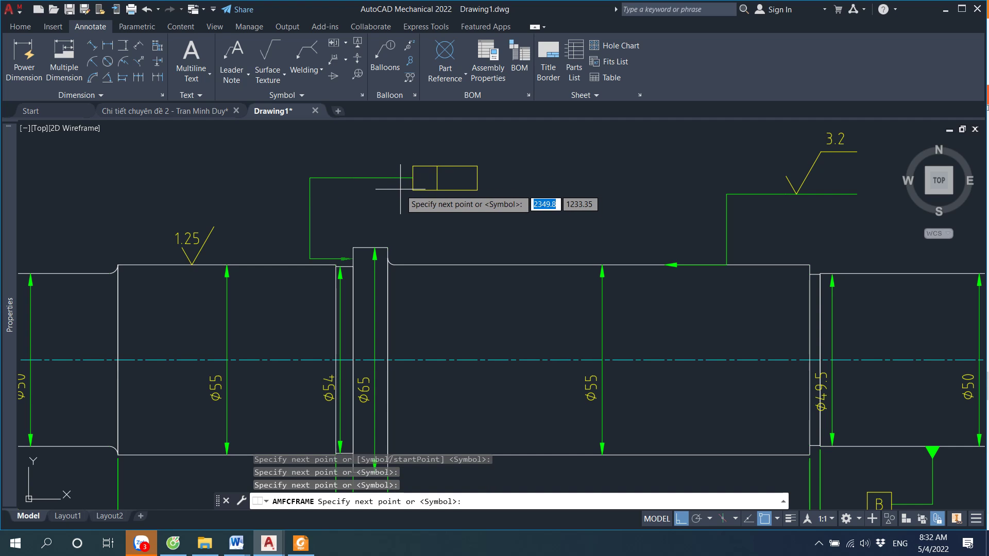
key(Return)
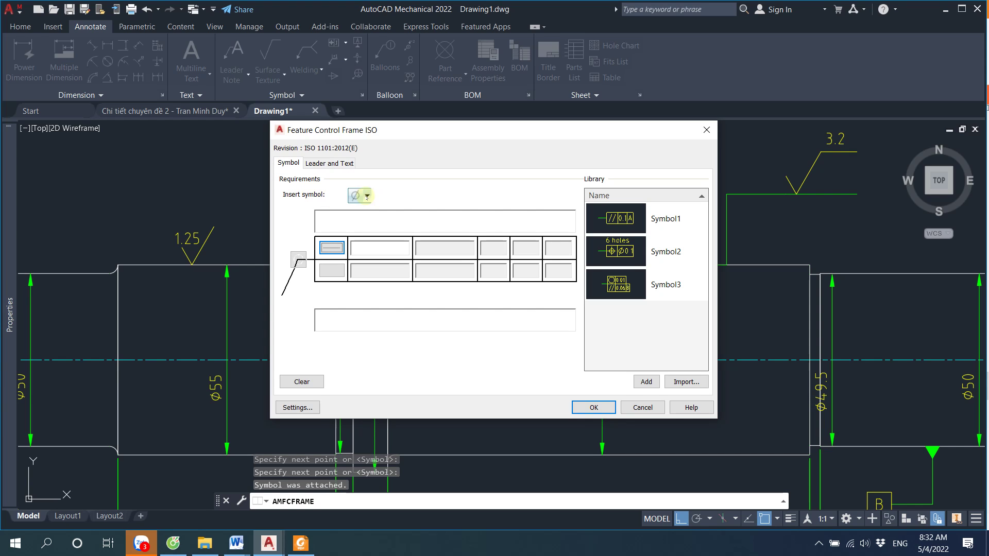
Choose perpendicularity as the frame's characteristic with a 0.02 tolerance
click(365, 196)
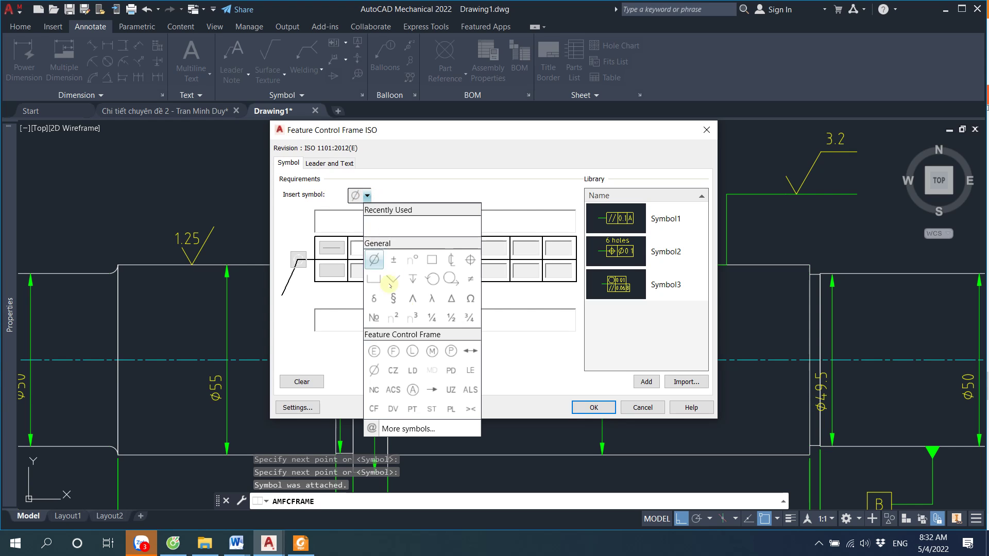
click(410, 193)
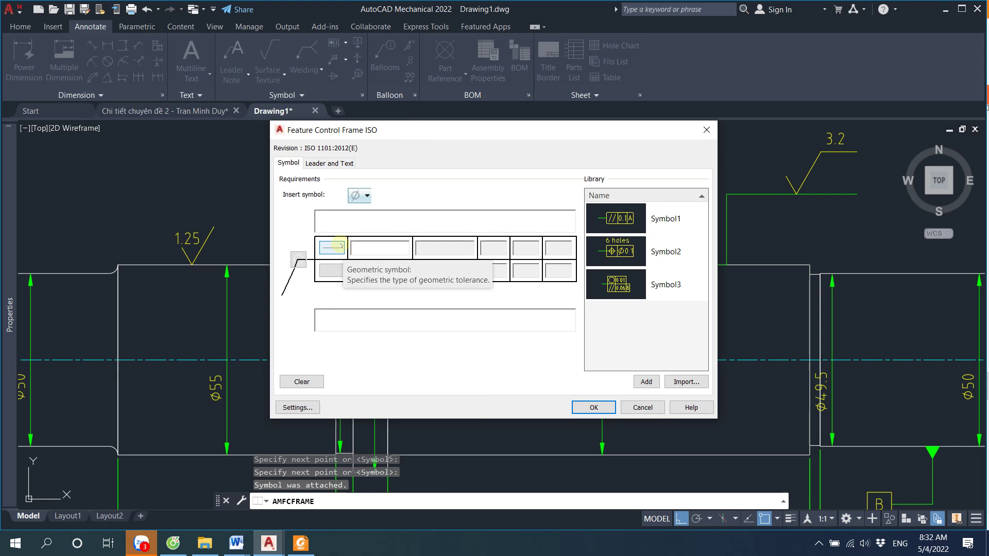
click(333, 249)
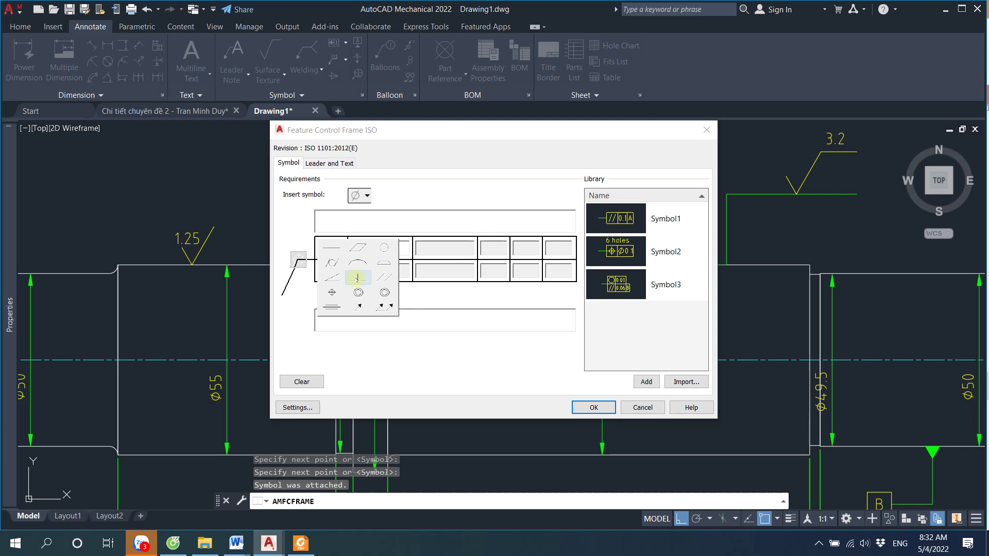
click(358, 281)
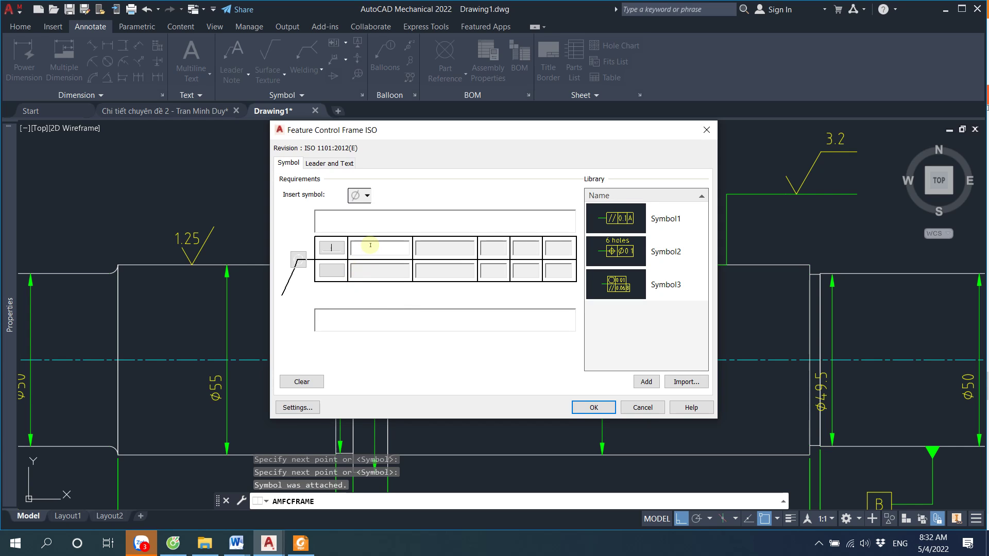
text(0.02)
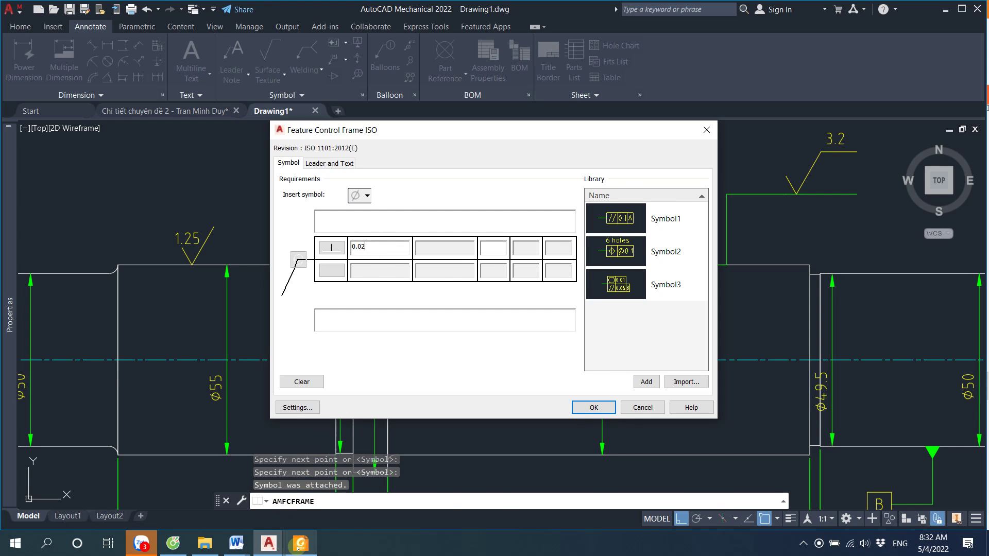
Enter datum reference AB and place the ⊥ 0.02 AB frame above the collar
click(298, 546)
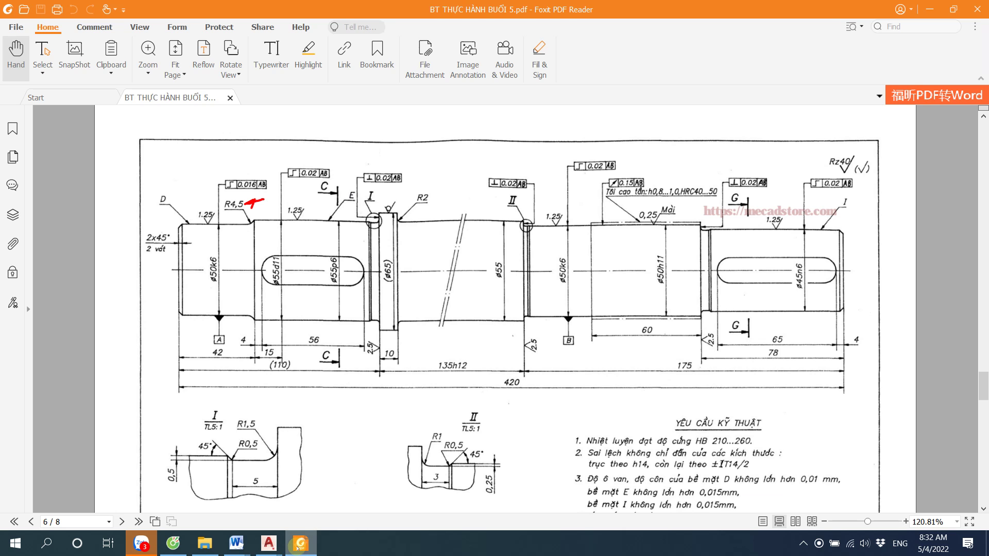
click(297, 546)
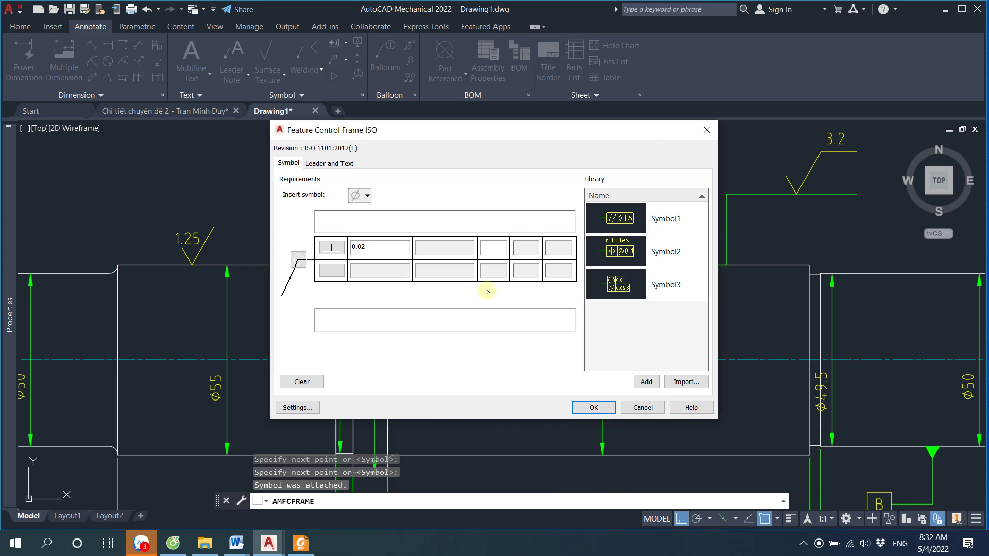
click(484, 249)
text(AB)
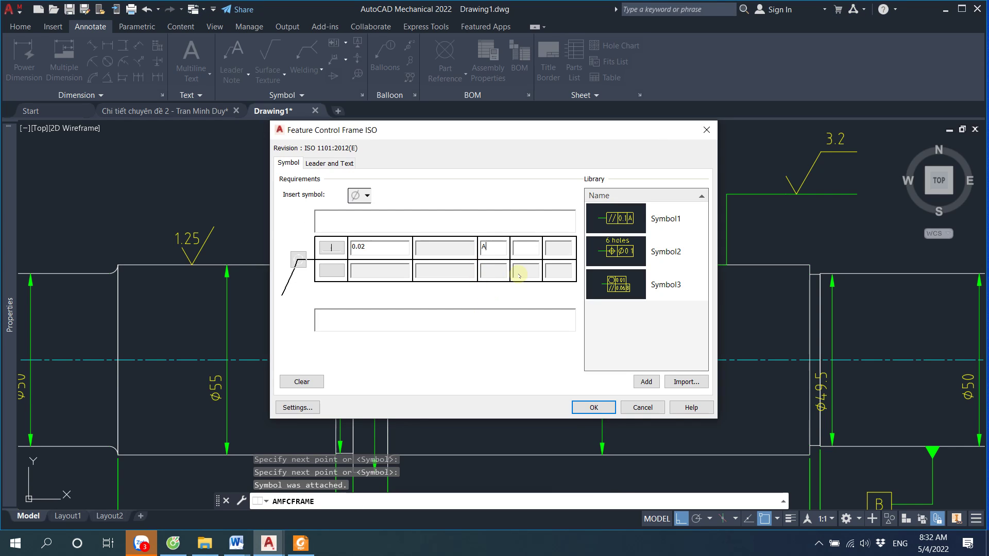
click(592, 408)
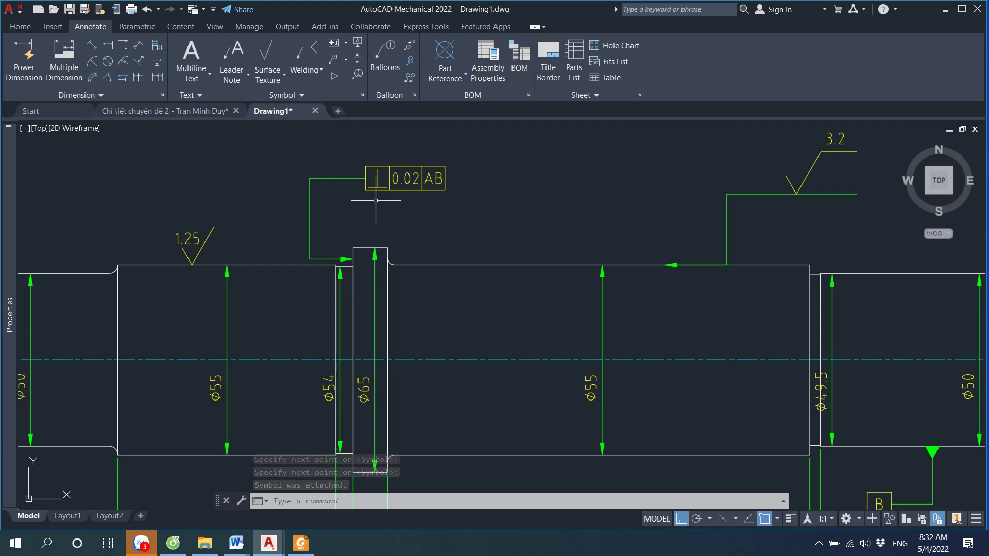
Select the Ø65 collar's left line and view the reference shaft PDF in Foxit
click(352, 337)
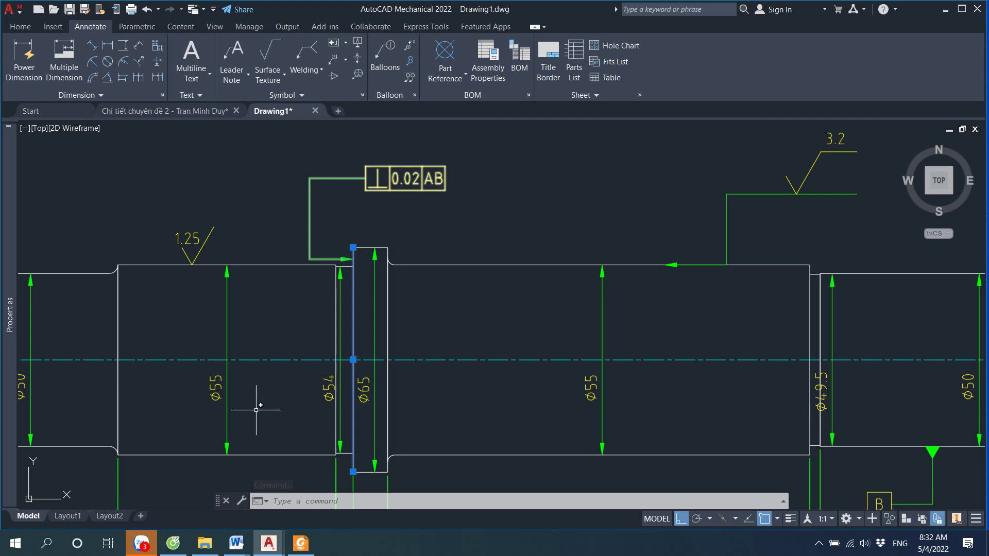
click(301, 543)
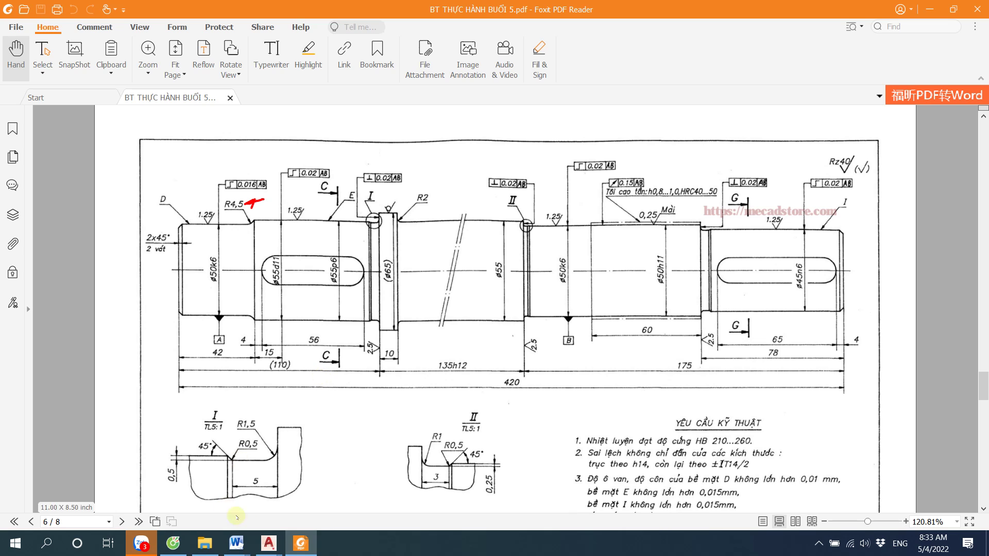
Return to the shaft drawing, clear the collar-face selection and zoom in
mouse_move(267, 543)
click(355, 479)
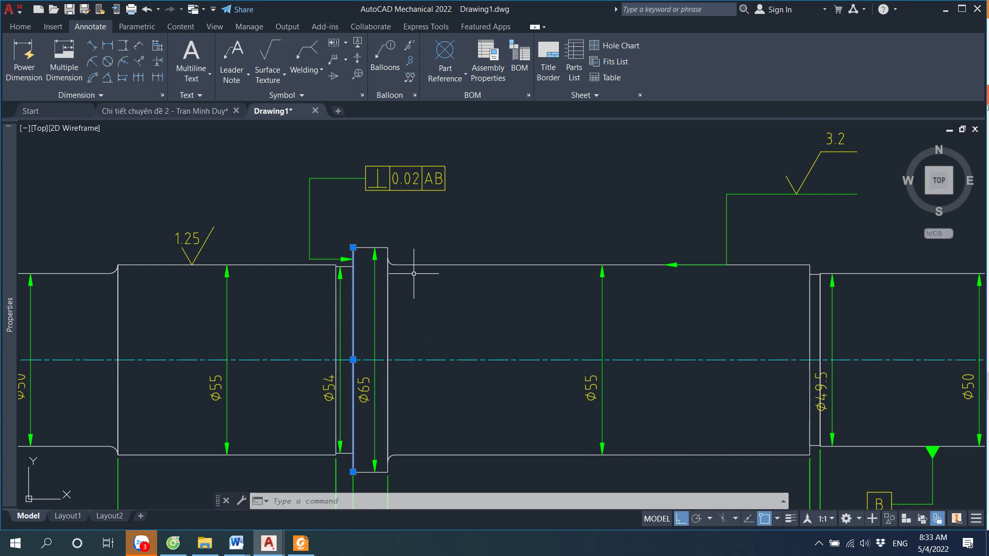
scroll(374, 263, down, 4)
key(Escape)
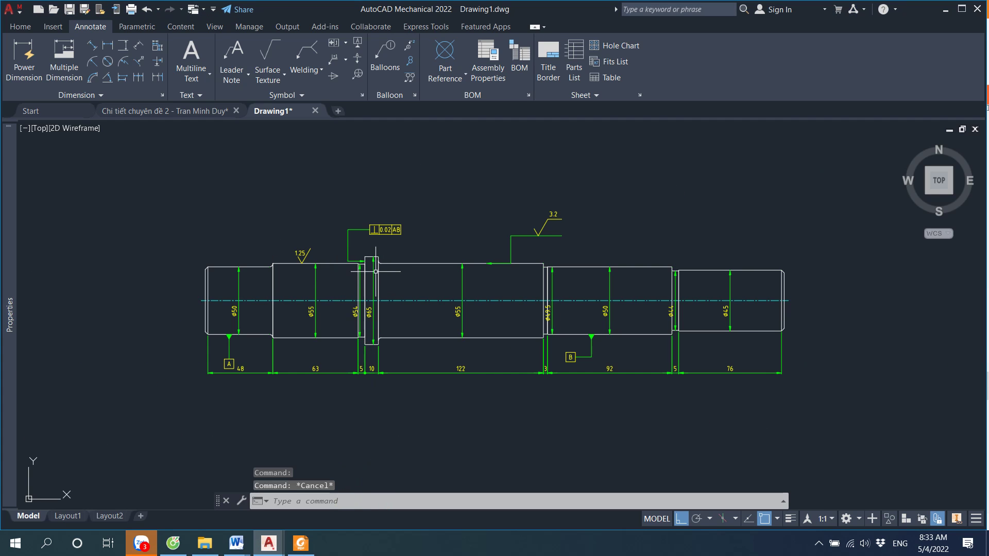
scroll(364, 267, up, 4)
scroll(364, 267, up, 1)
scroll(364, 267, up, 3)
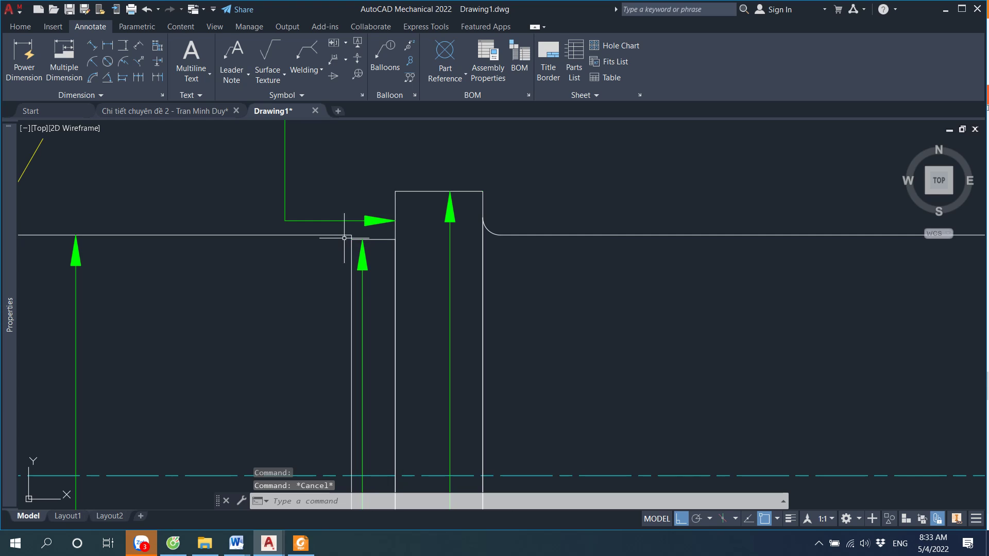
scroll(350, 240, up, 4)
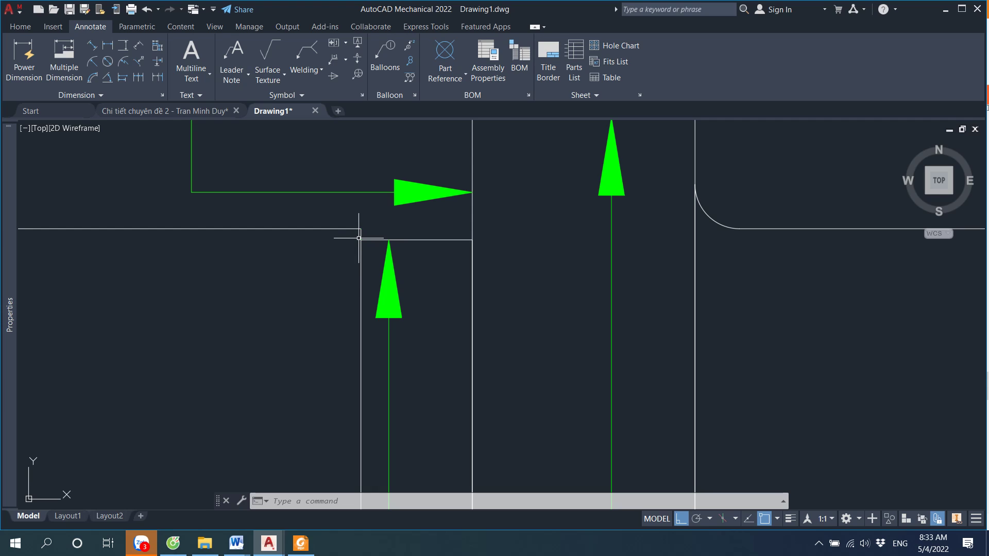
Recheck the reference PDF, then zoom around the small step beside the Ø65 collar
click(301, 543)
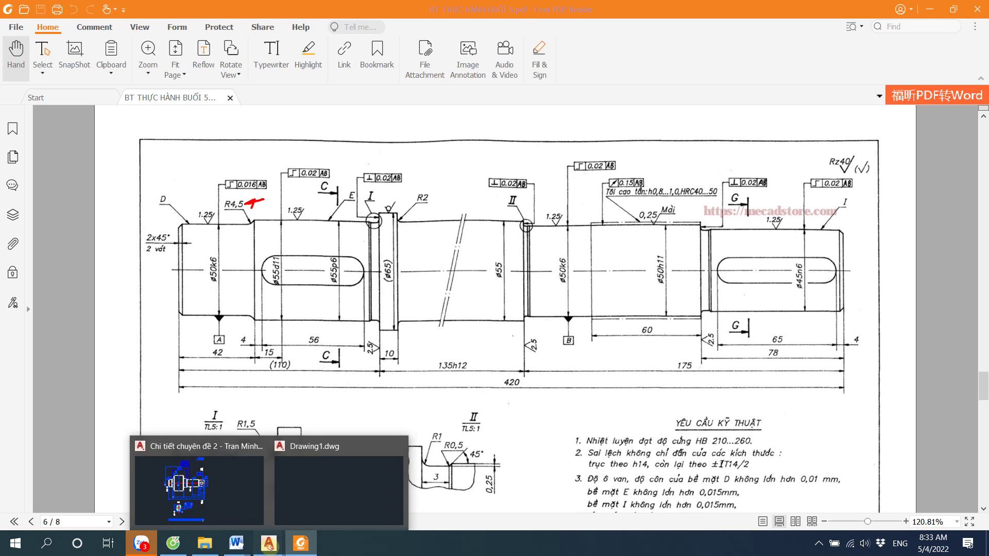
click(345, 484)
scroll(405, 296, down, 5)
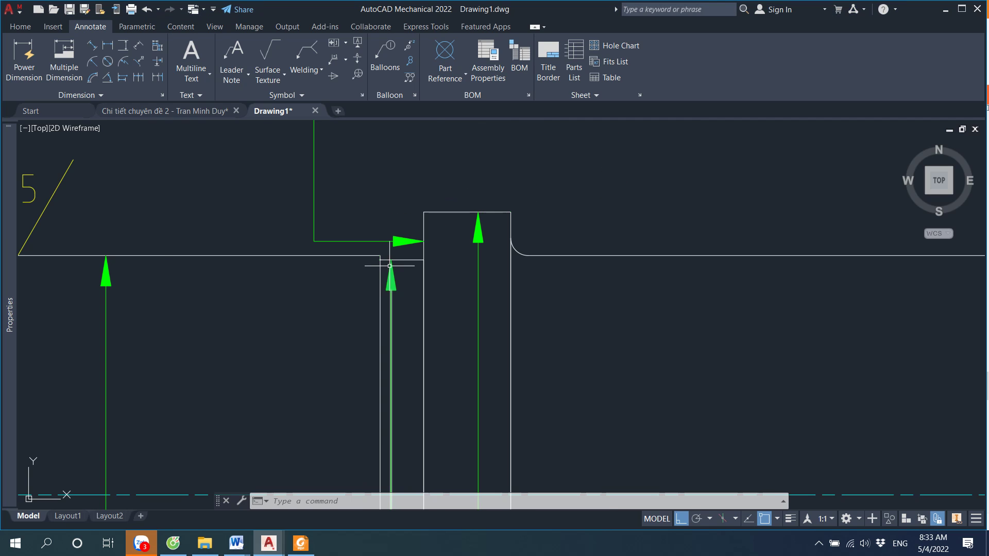
scroll(393, 264, down, 5)
scroll(411, 269, up, 3)
scroll(412, 268, up, 5)
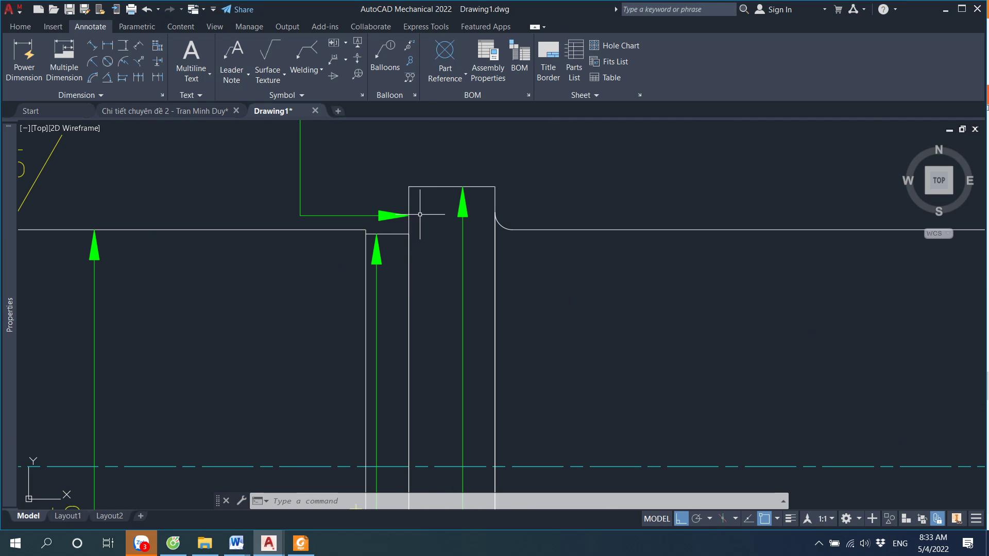
scroll(423, 288, down, 4)
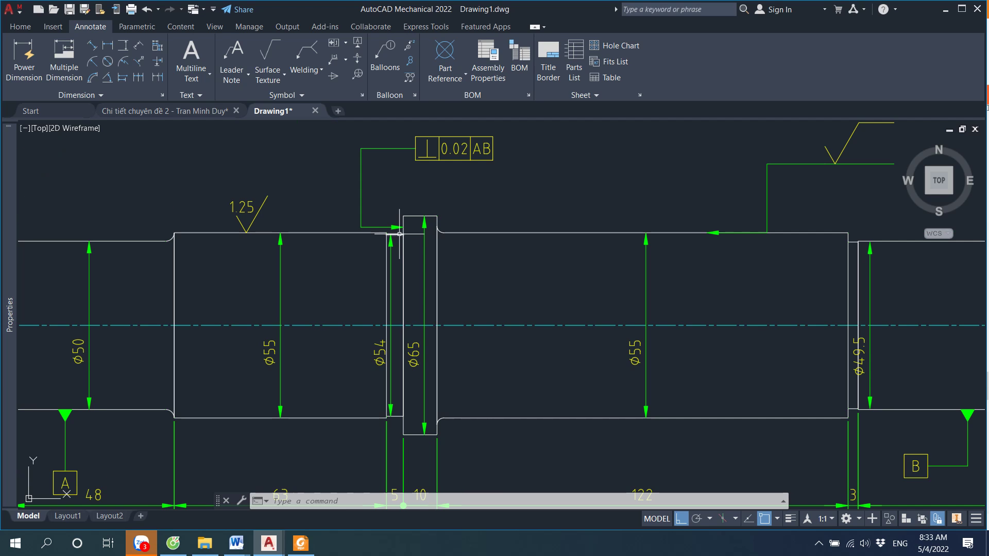
scroll(428, 228, down, 2)
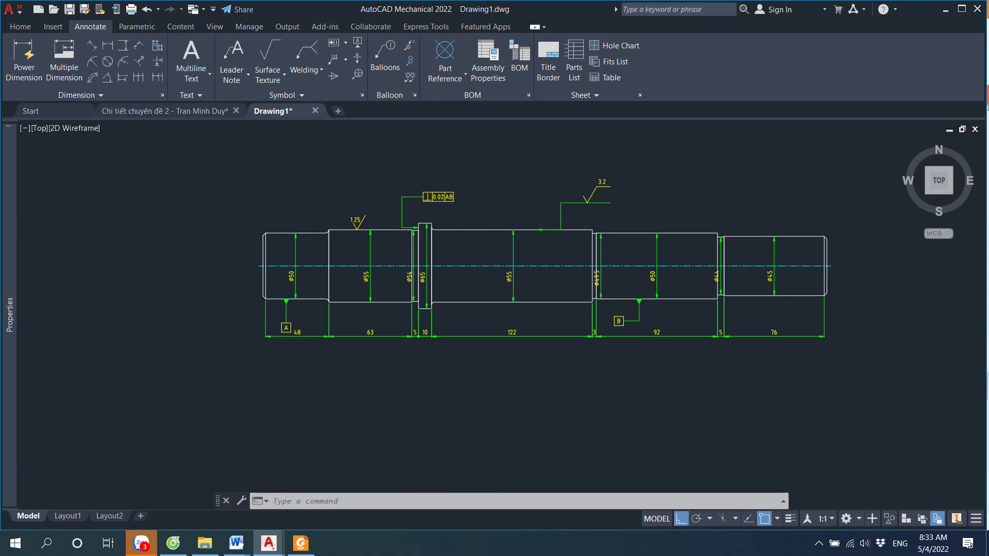
scroll(427, 227, down, 2)
scroll(412, 234, up, 2)
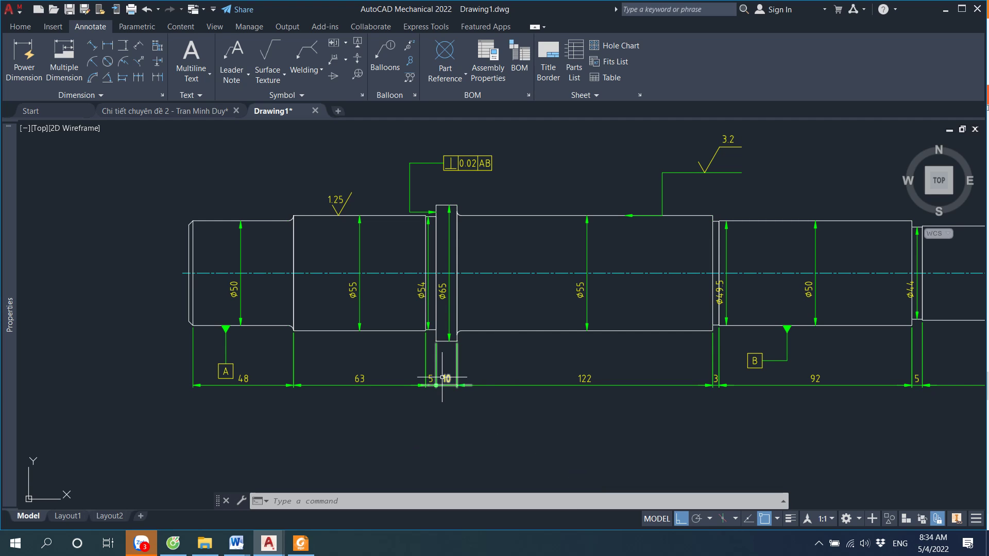
scroll(452, 405, down, 2)
scroll(518, 380, up, 4)
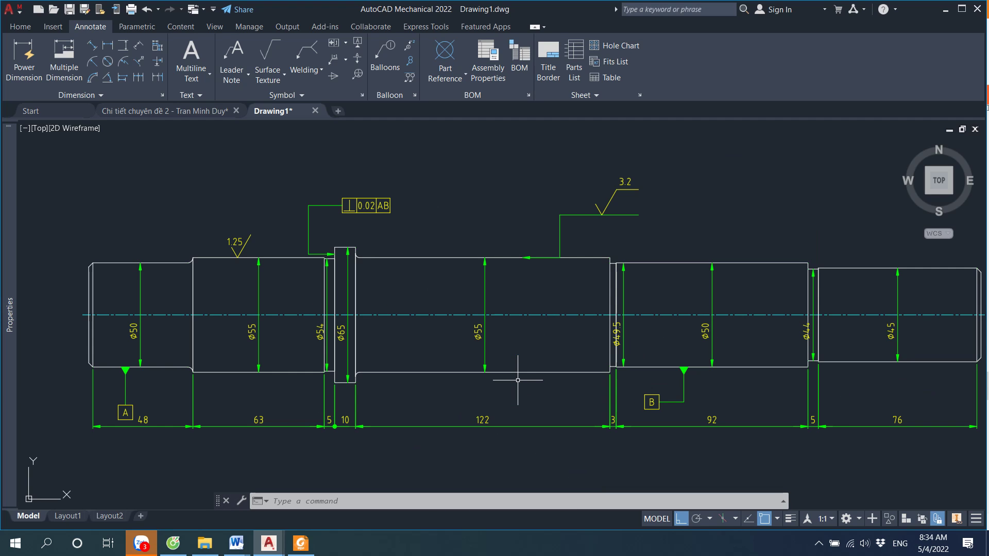
scroll(284, 323, up, 2)
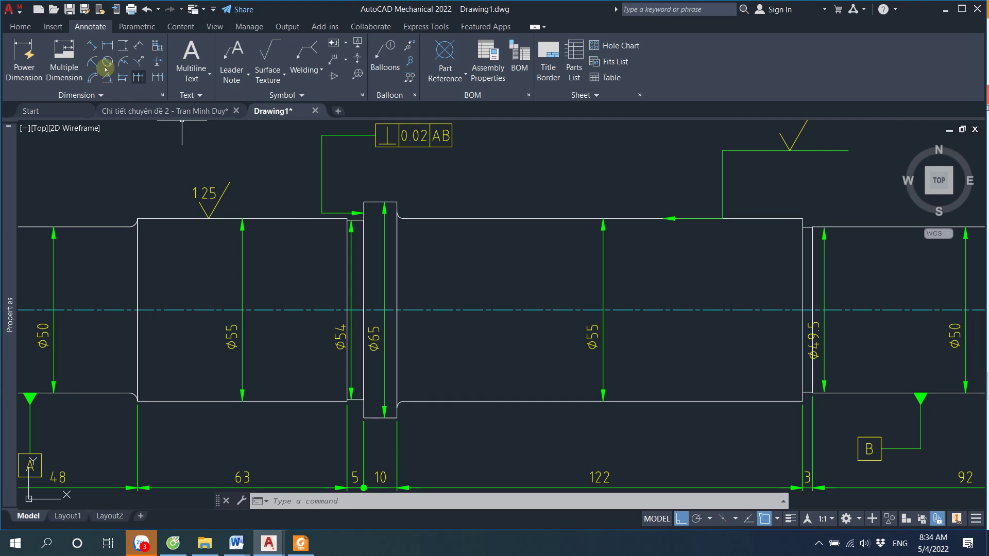
Start a detail view with its circle centred on the step beside the Ø65 collar
click(52, 27)
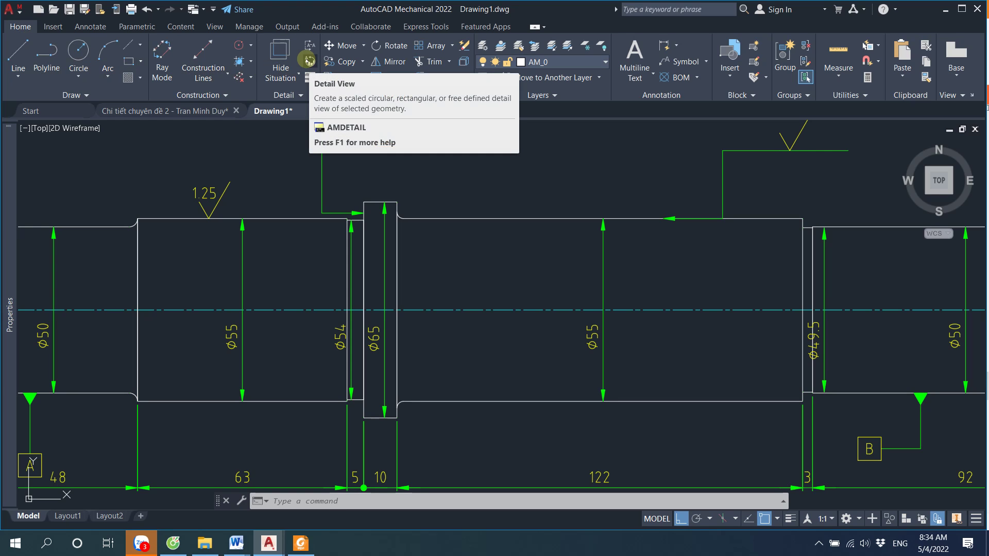
click(309, 60)
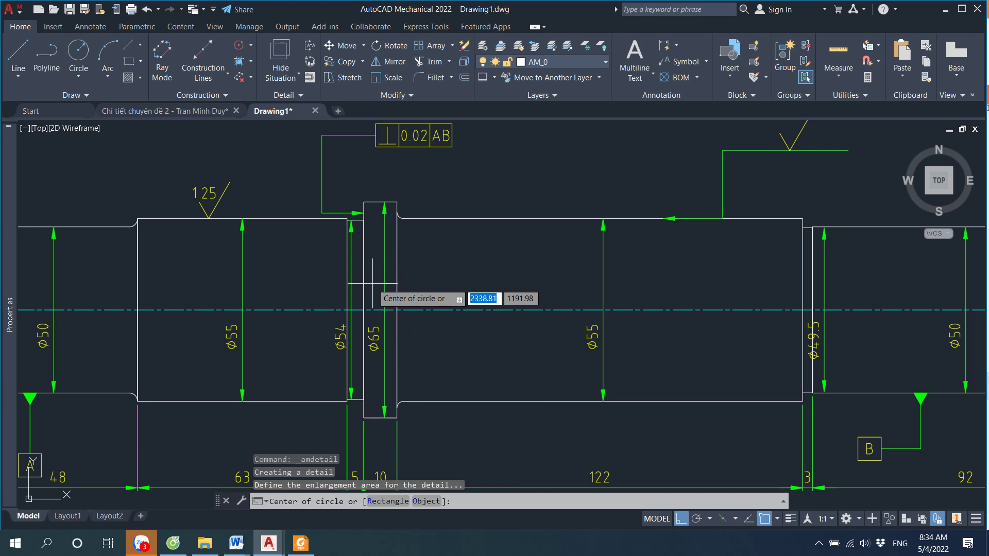
scroll(335, 205, up, 4)
scroll(359, 204, up, 2)
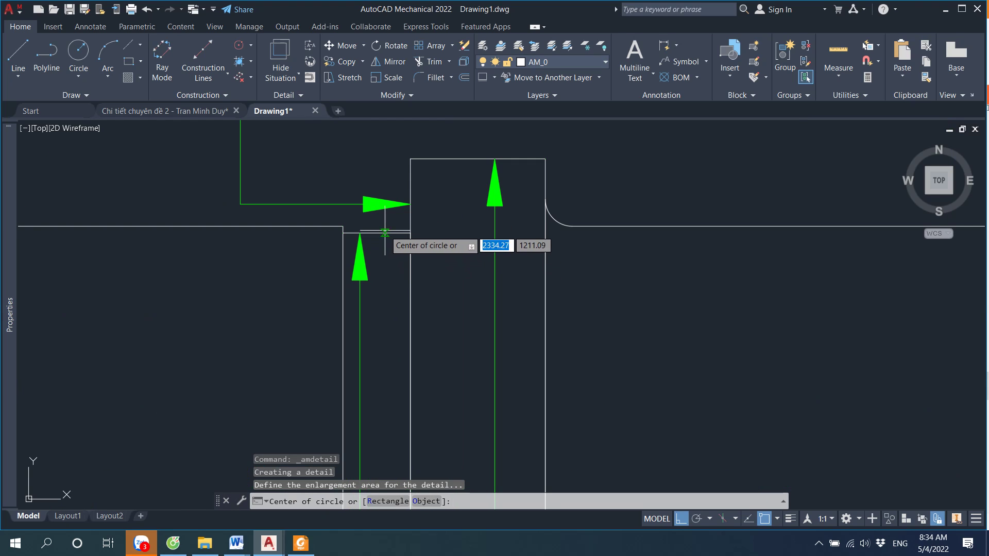
click(377, 232)
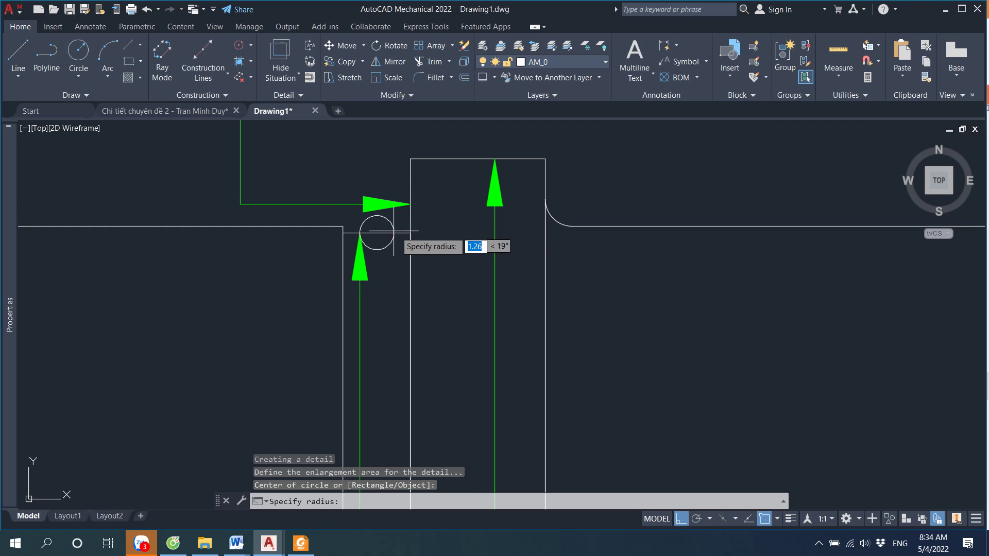
click(438, 233)
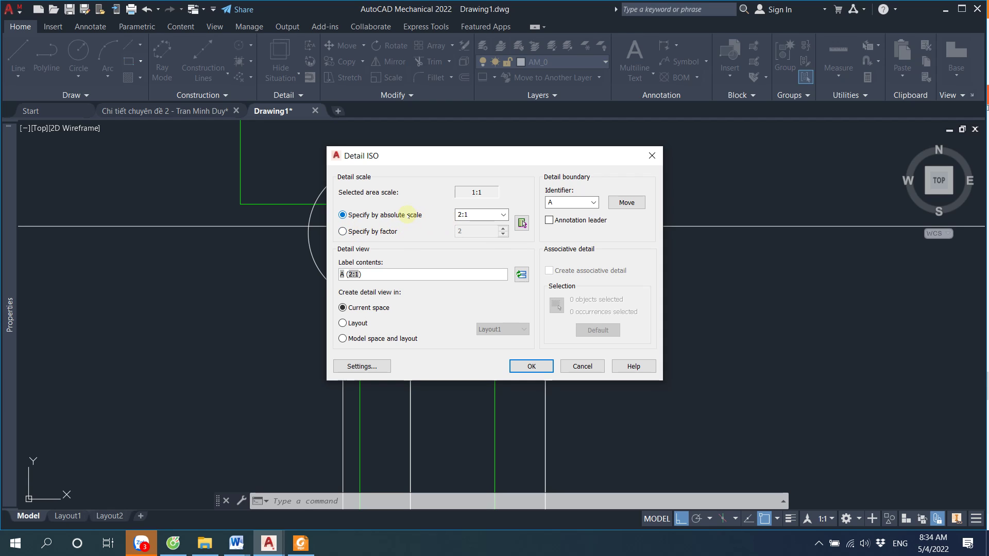
Set the detail scale factor to 5 and identifier to I, and open its style settings
click(473, 213)
click(365, 231)
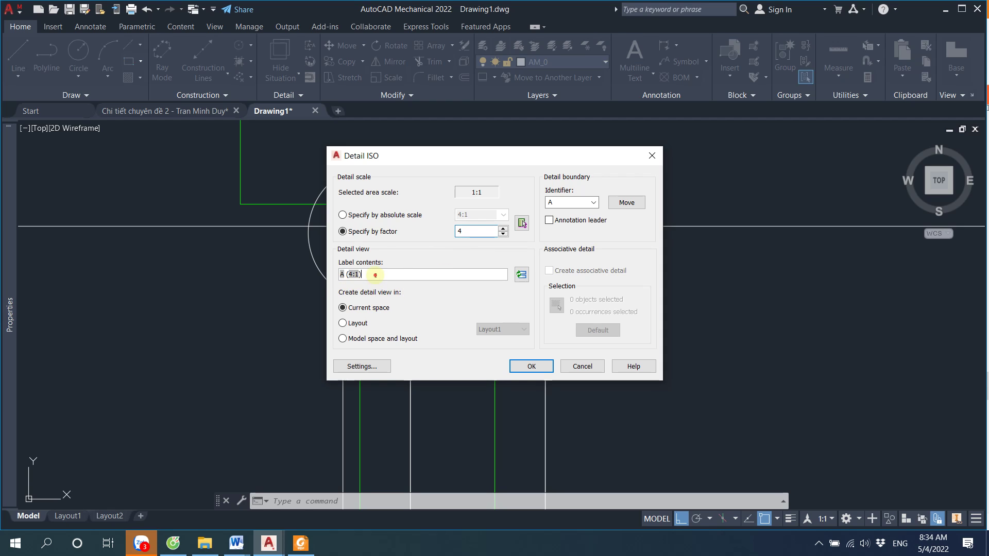
double_click(466, 232)
text(5)
click(593, 203)
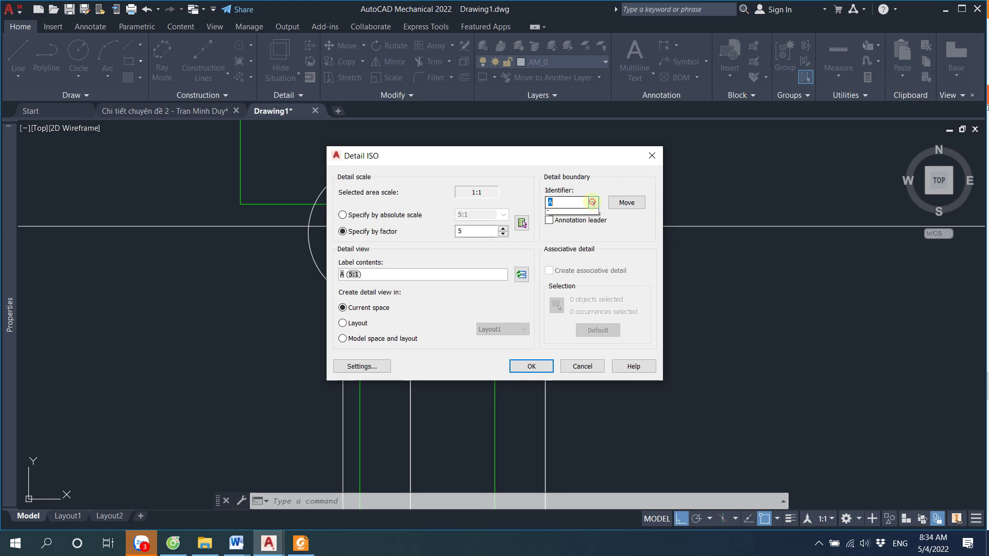
click(595, 203)
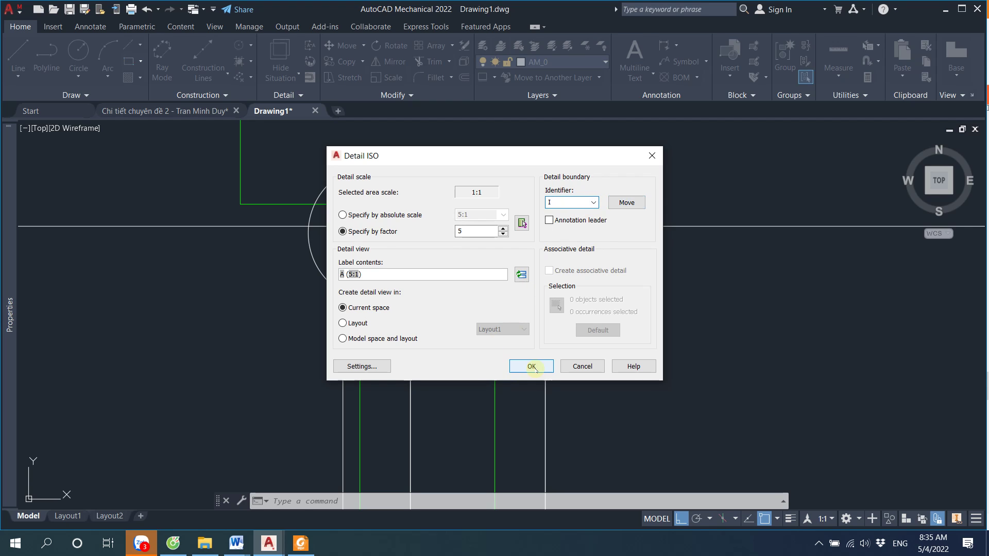
click(376, 367)
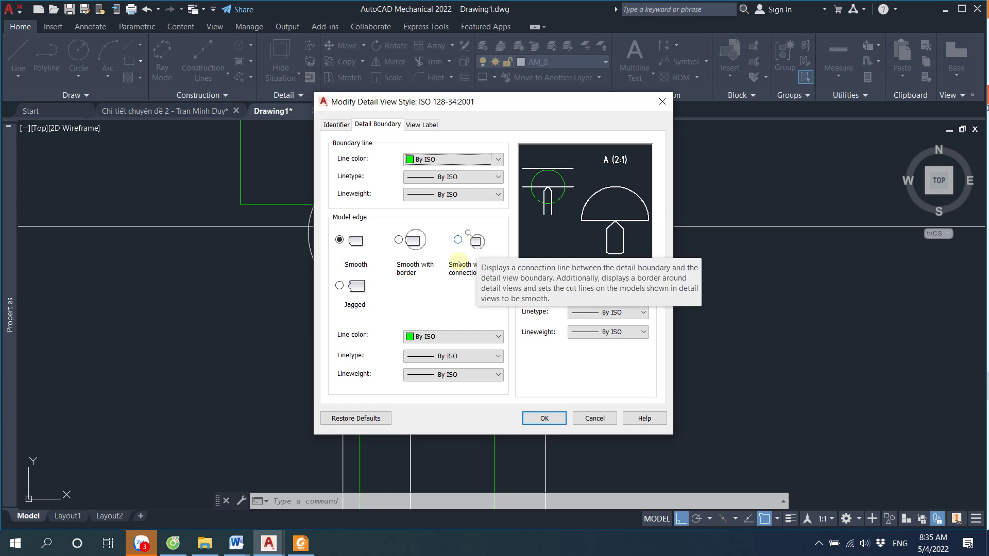
Set the detail boundary to Smooth with connection line and confirm detail I at 5:1
click(457, 240)
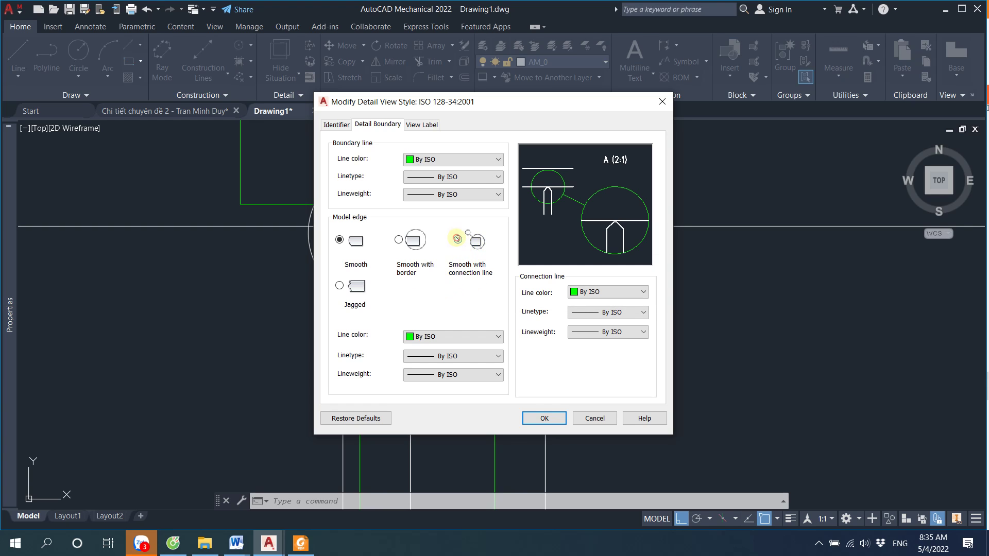
click(549, 420)
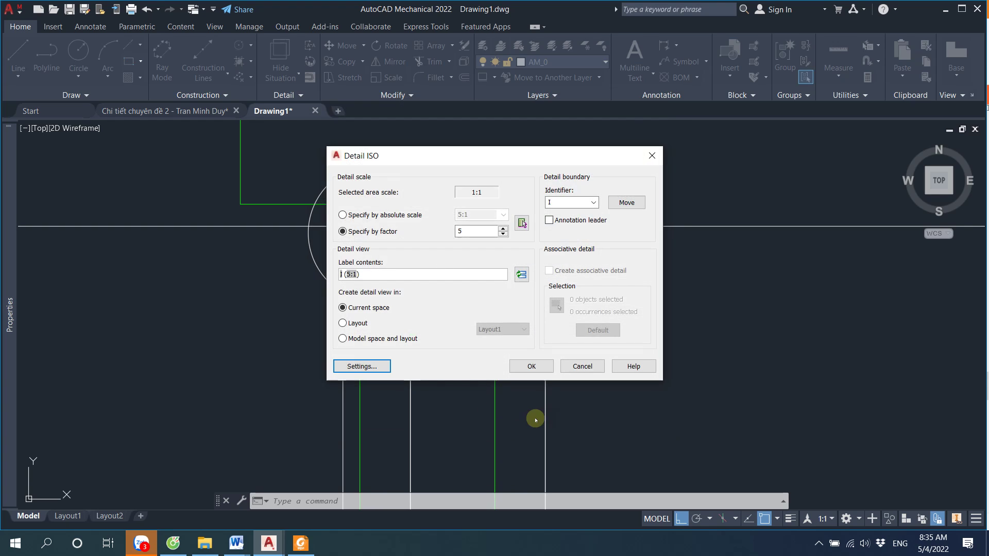
click(521, 367)
Place detail view I above the shaft with an orthogonal connection line to the circle
scroll(438, 303, down, 3)
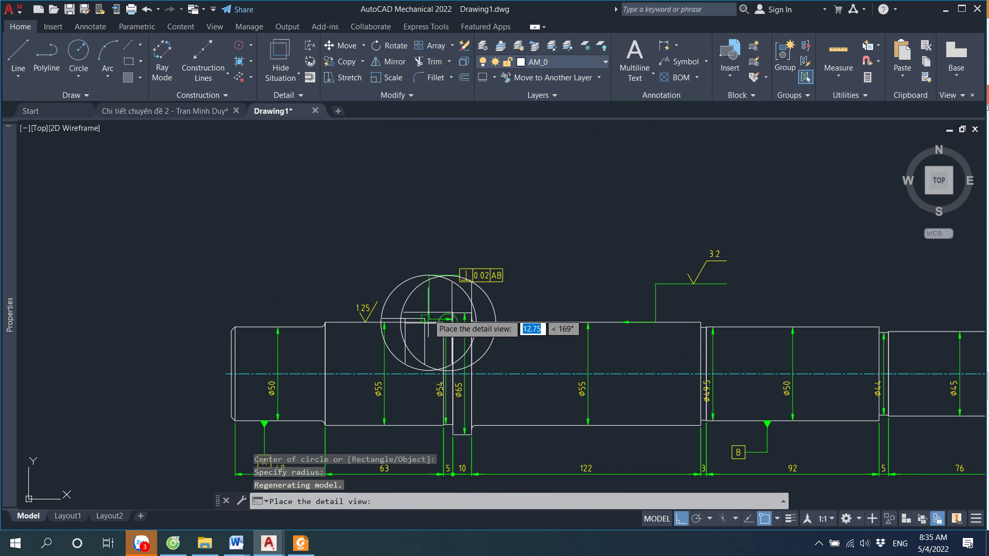
click(681, 519)
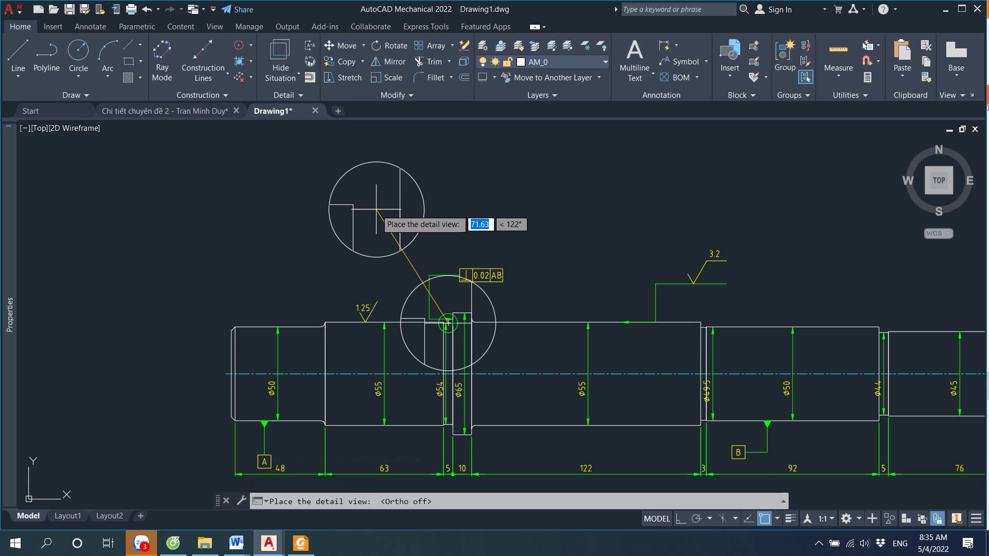
click(376, 208)
key(F8)
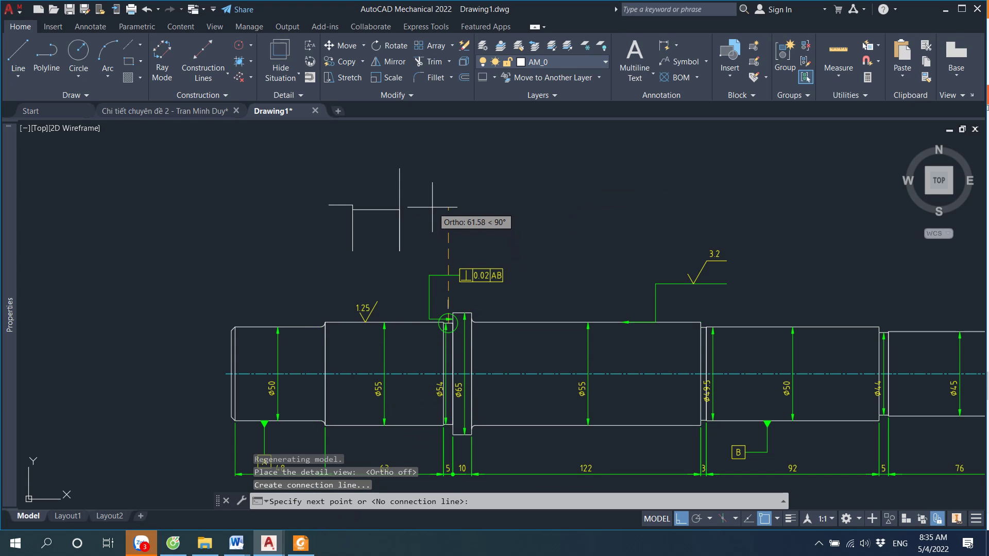
click(447, 175)
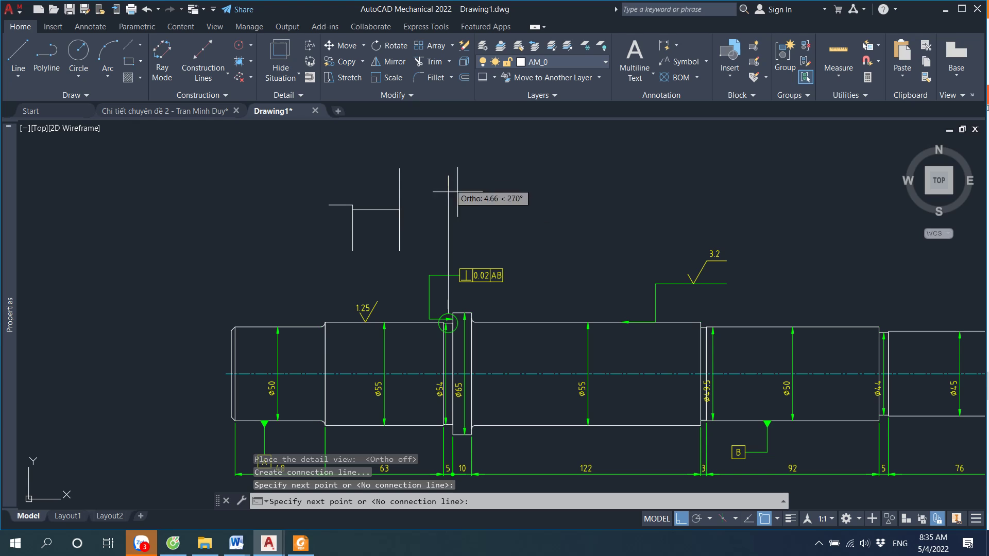
click(426, 183)
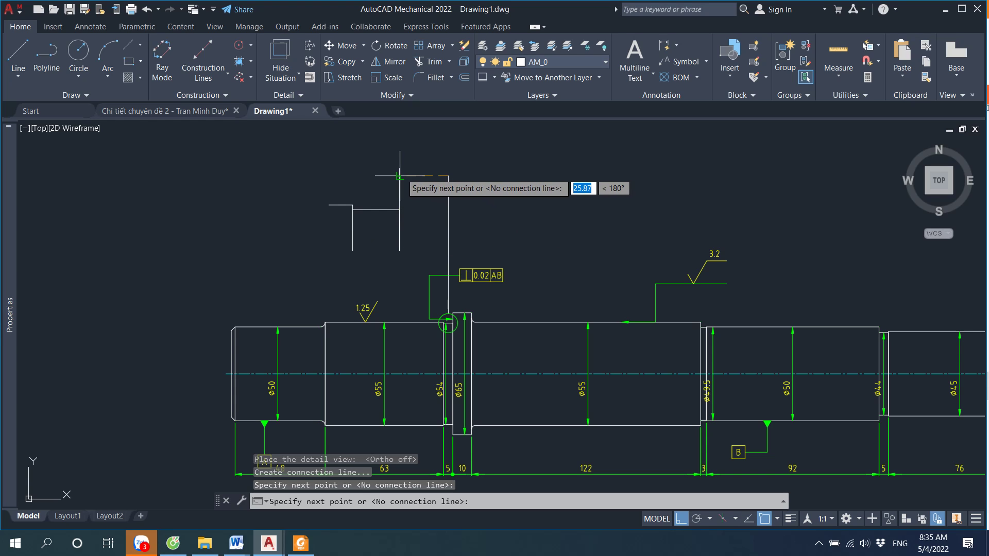
key(Return)
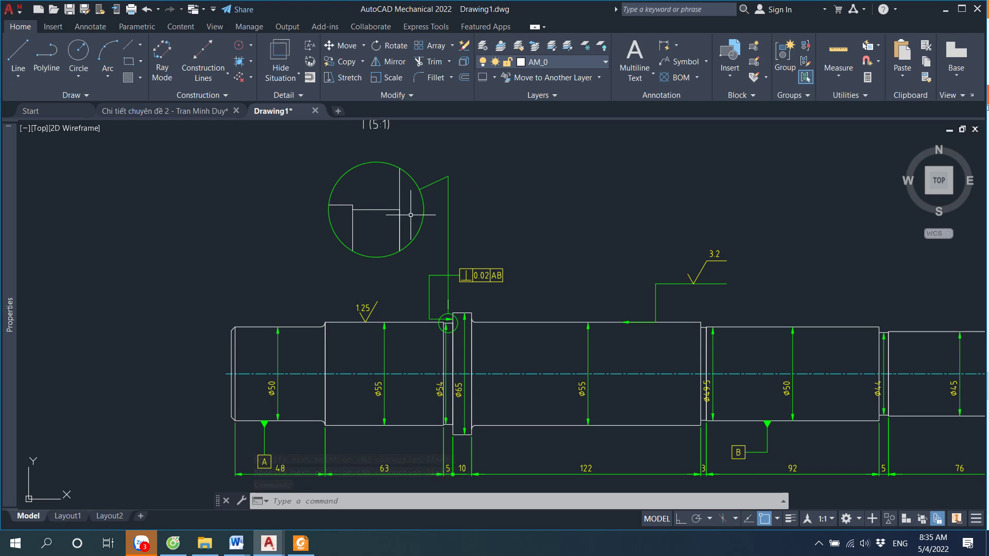
scroll(401, 179, down, 2)
scroll(384, 160, up, 2)
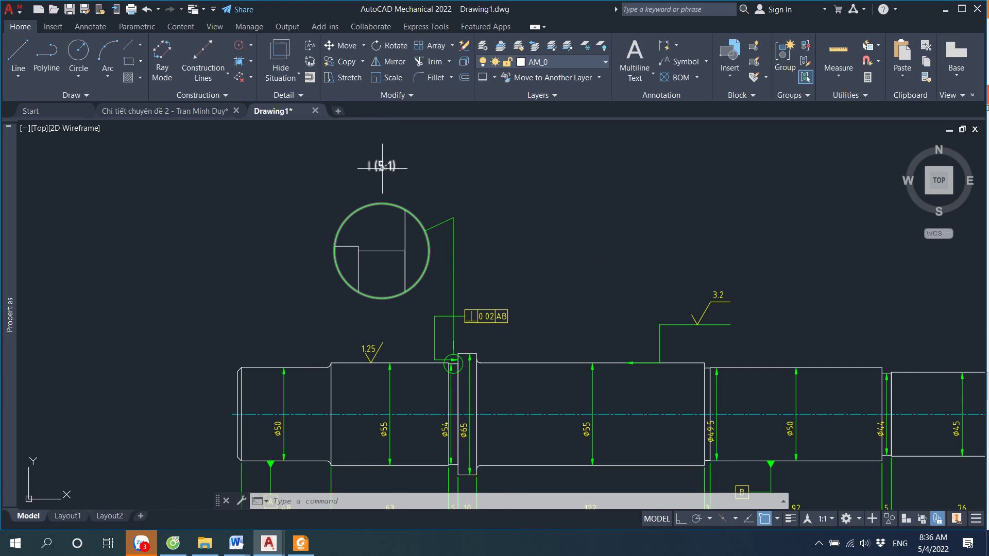
scroll(381, 157, up, 2)
scroll(357, 178, down, 3)
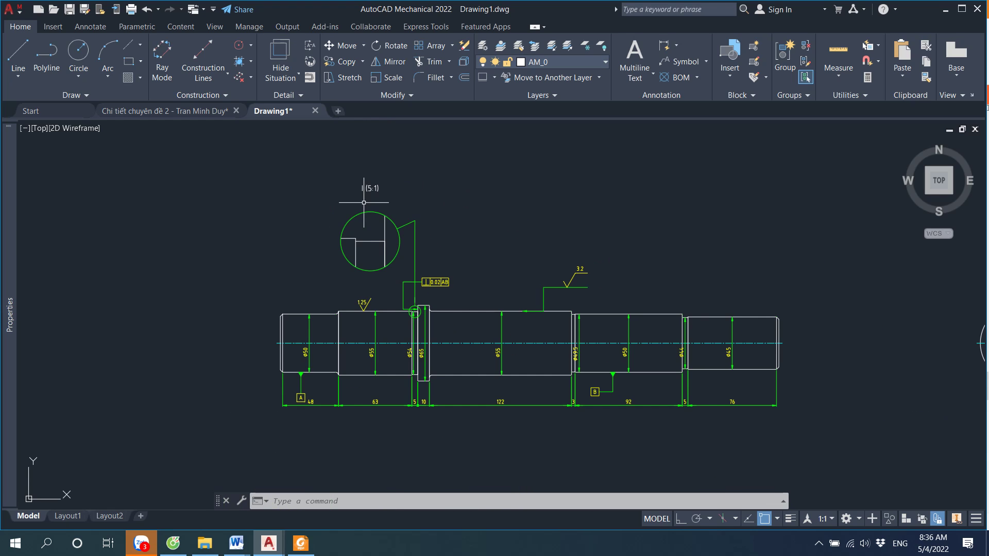
scroll(416, 308, up, 2)
scroll(416, 307, up, 3)
scroll(417, 308, up, 2)
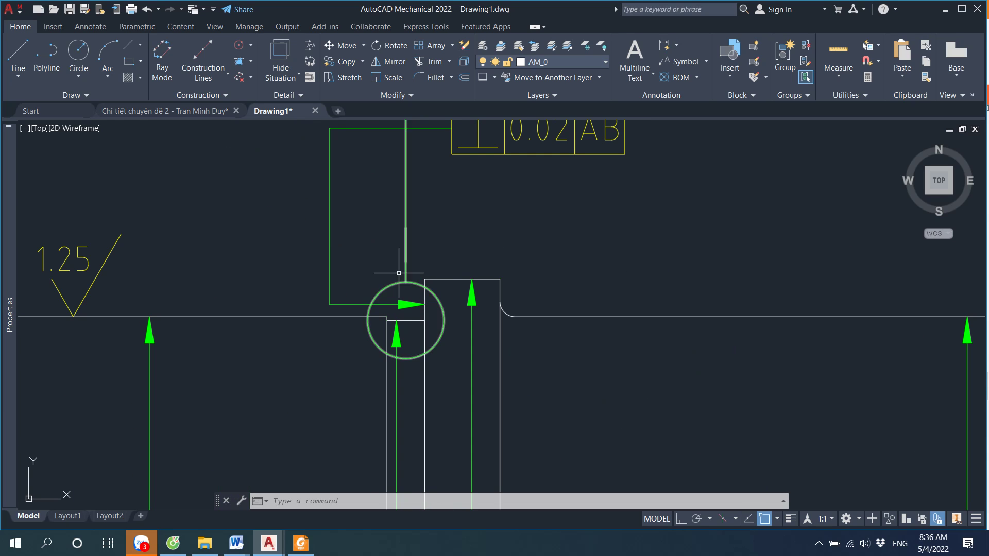
scroll(416, 322, down, 5)
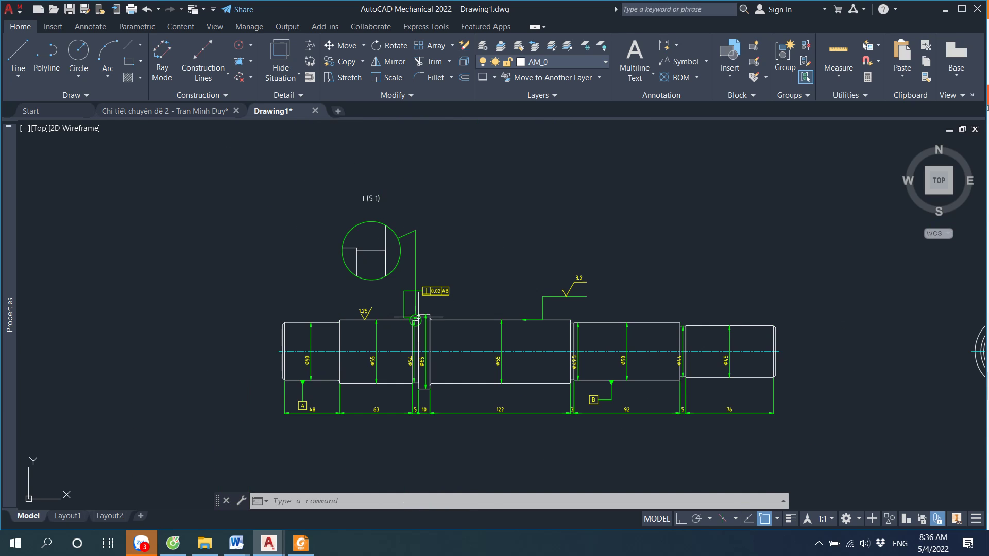
scroll(361, 273, up, 2)
scroll(331, 247, up, 3)
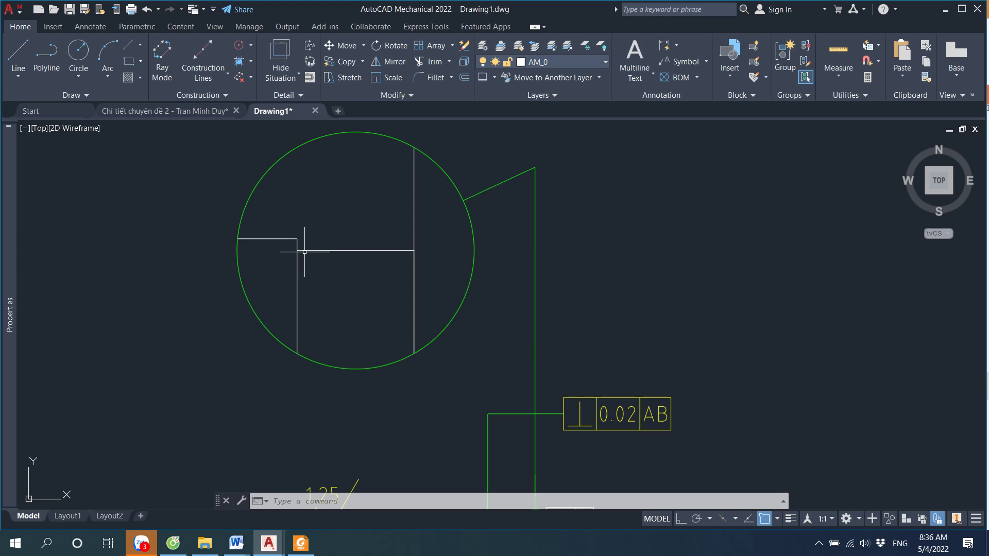
scroll(298, 244, down, 6)
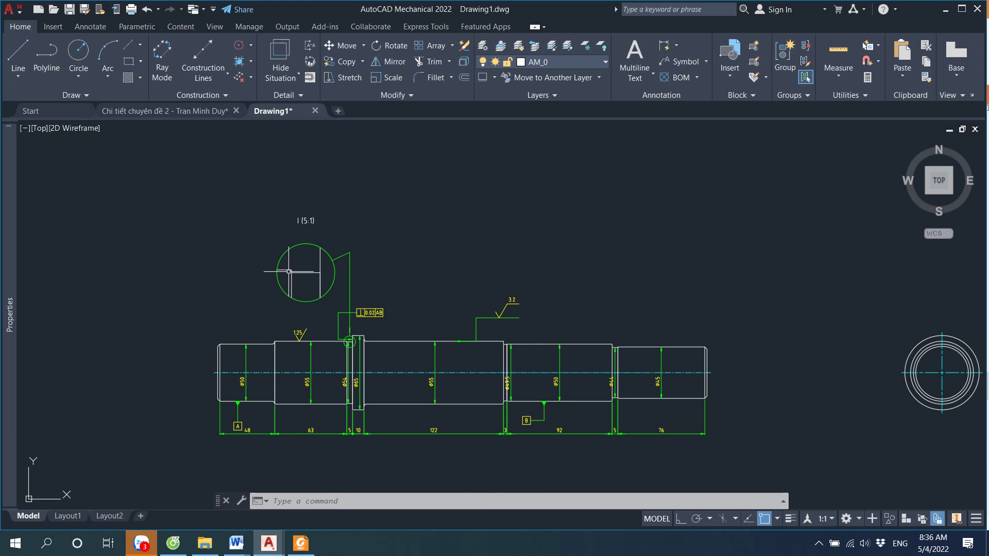
click(308, 544)
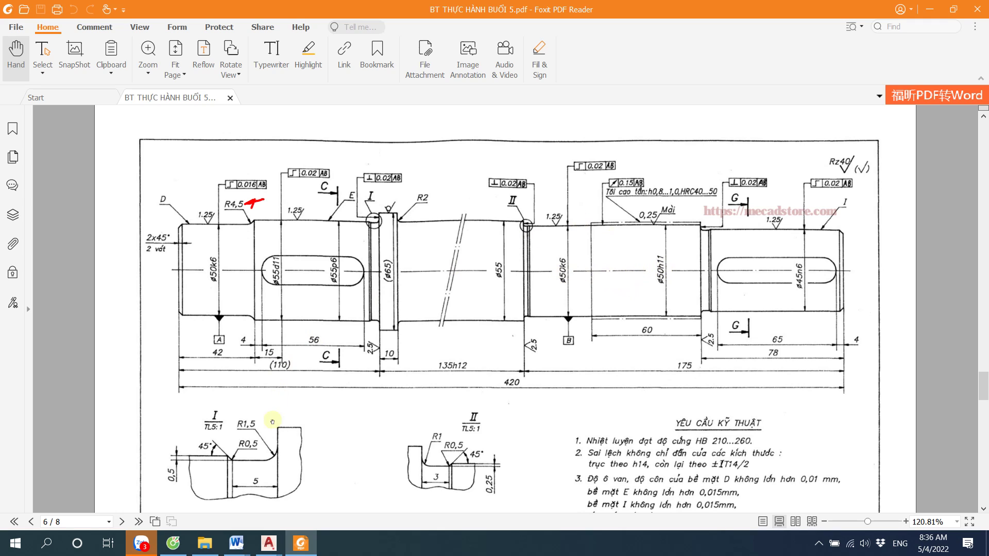
click(268, 543)
Locate the middle Ø55 diameter dimension and recheck the reference PDF before editing it
click(314, 509)
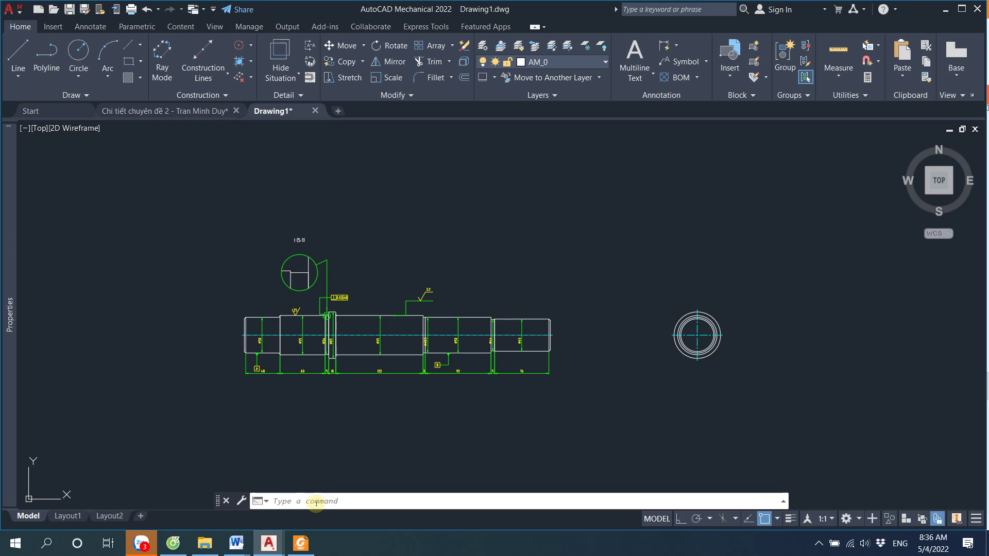
scroll(356, 340, up, 5)
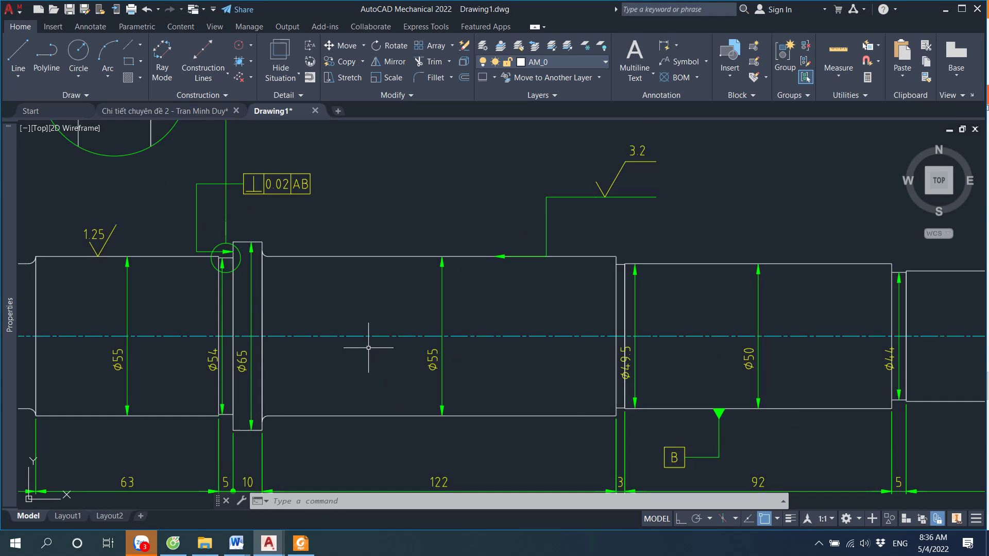
click(469, 360)
key(Escape)
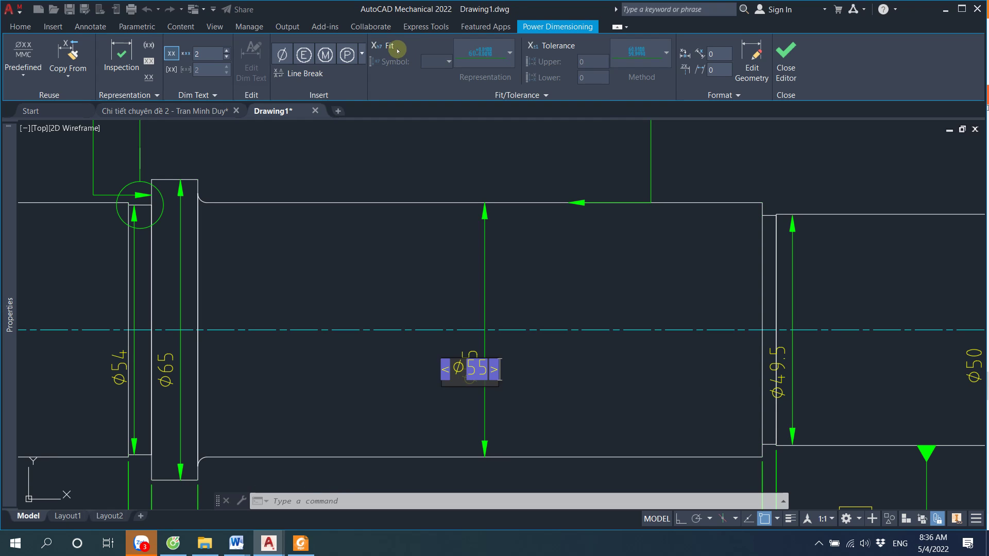
click(302, 540)
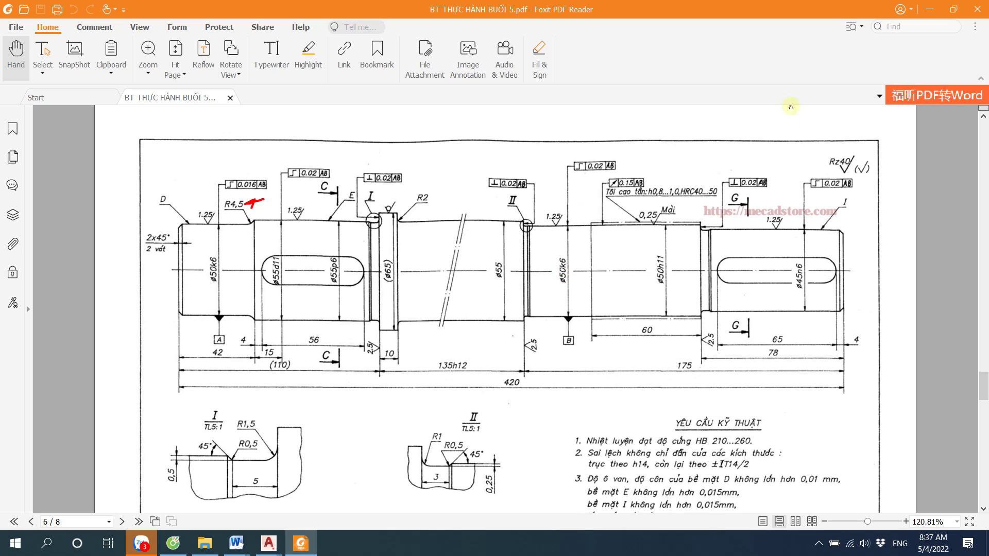
click(930, 10)
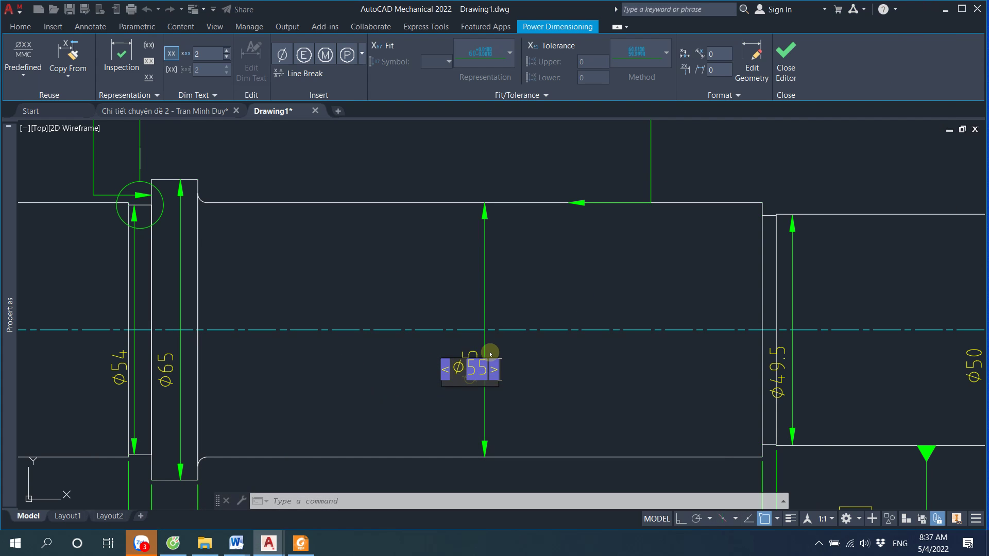
Apply a k6 shaft fit to the middle diameter dimension so it reads Ø55 k6
click(391, 47)
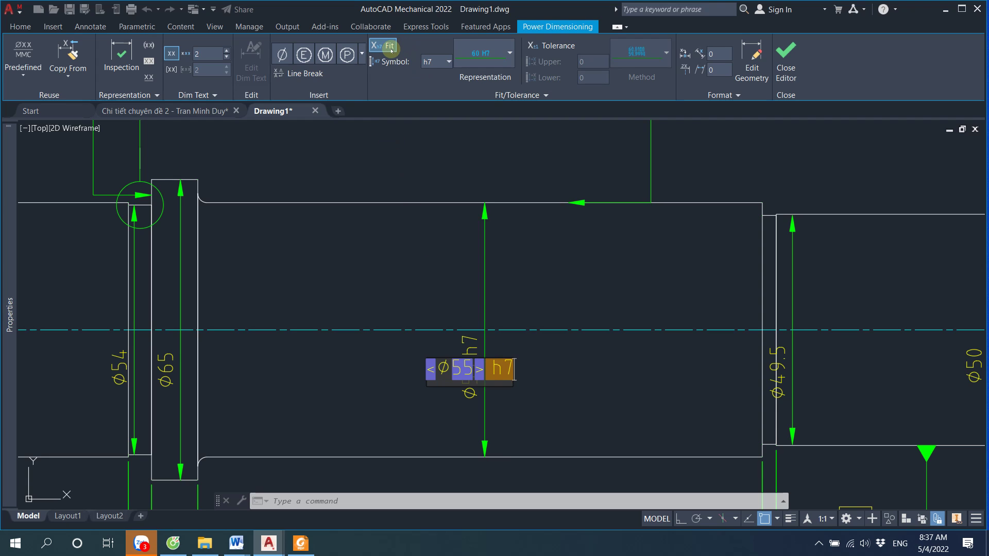
click(449, 62)
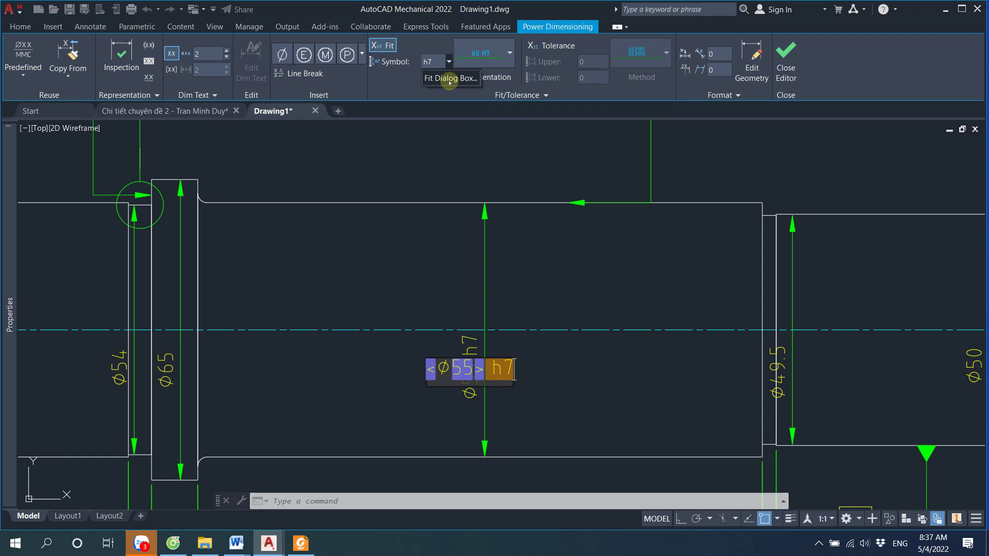
click(446, 78)
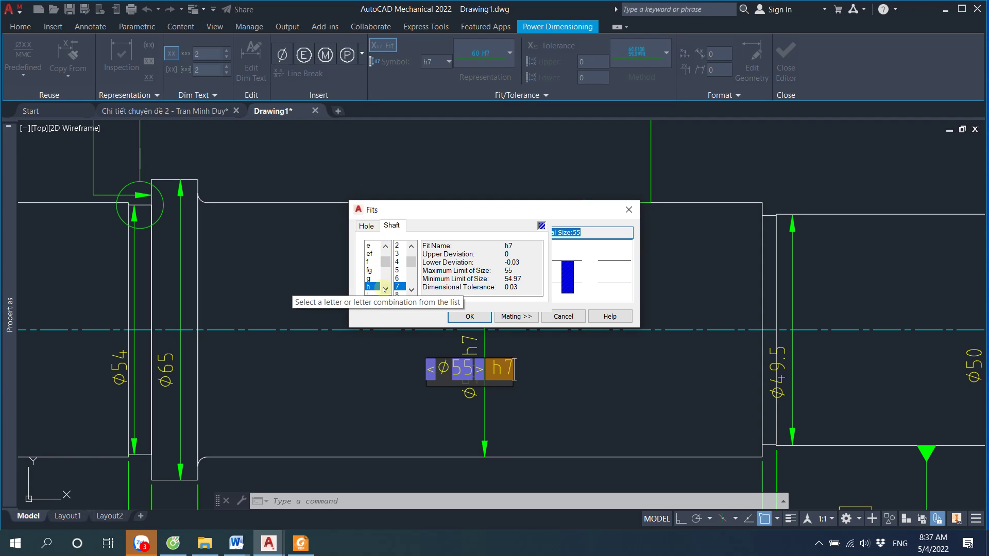
click(385, 290)
click(386, 290)
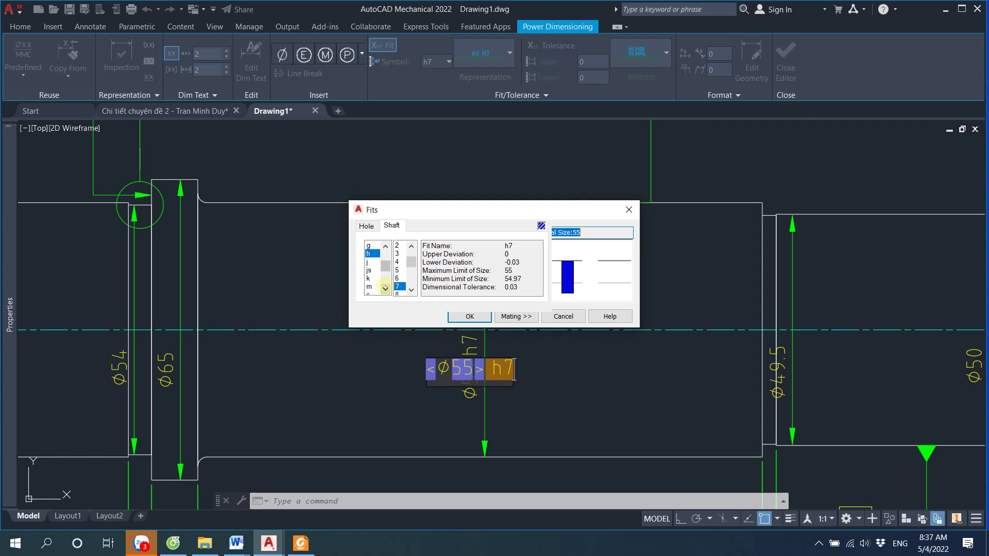
click(369, 279)
click(397, 278)
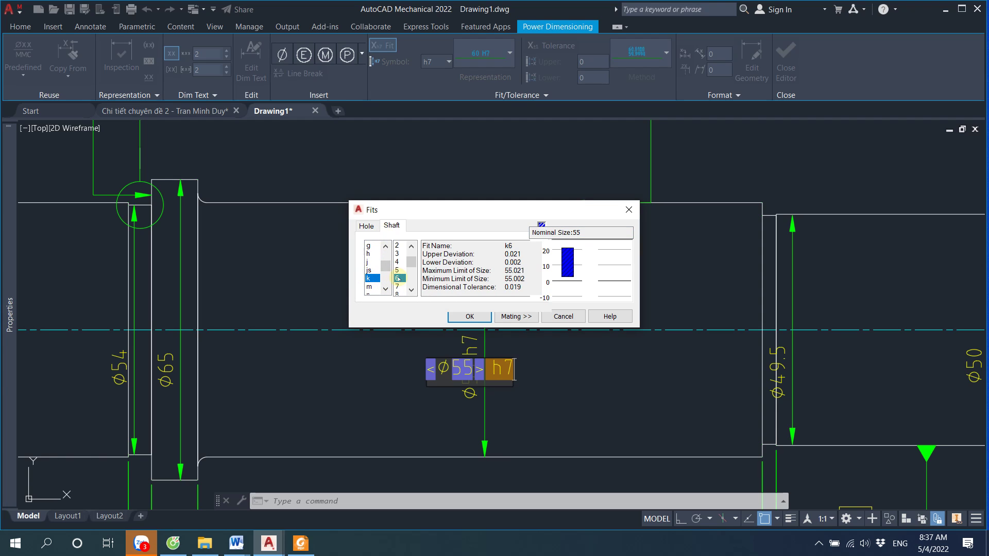
click(468, 317)
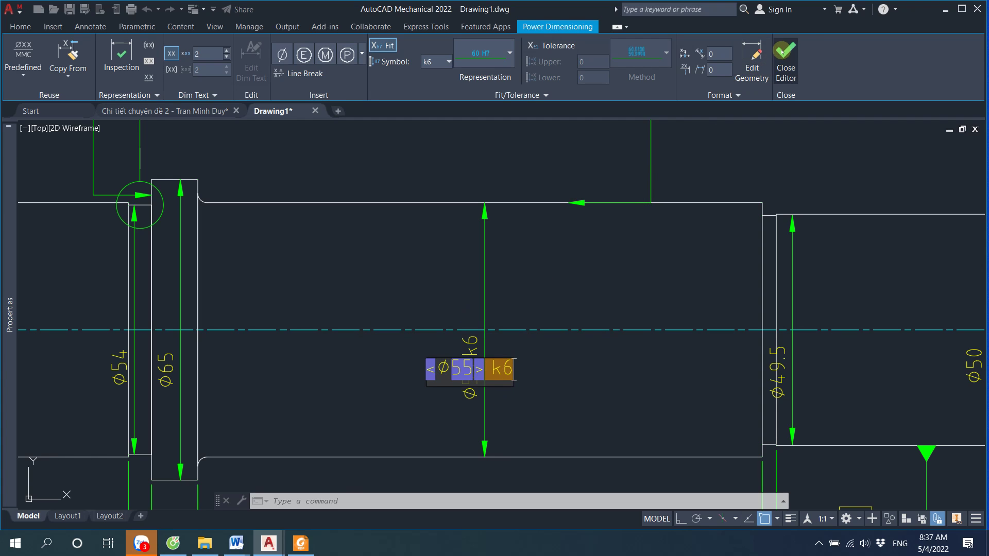
click(782, 51)
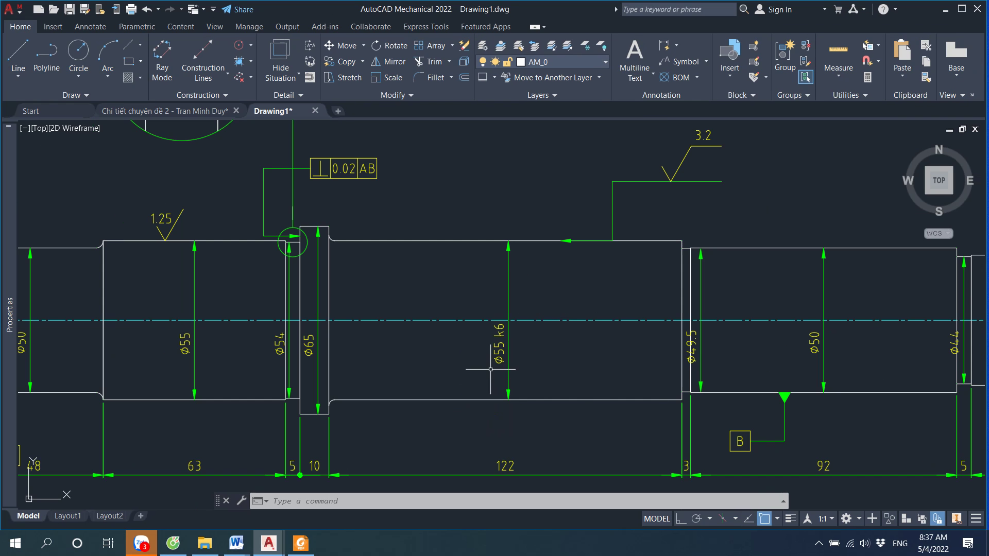
Give the left Ø55 diameter dimension a symmetric tolerance of +0.1/−0.1
double_click(184, 345)
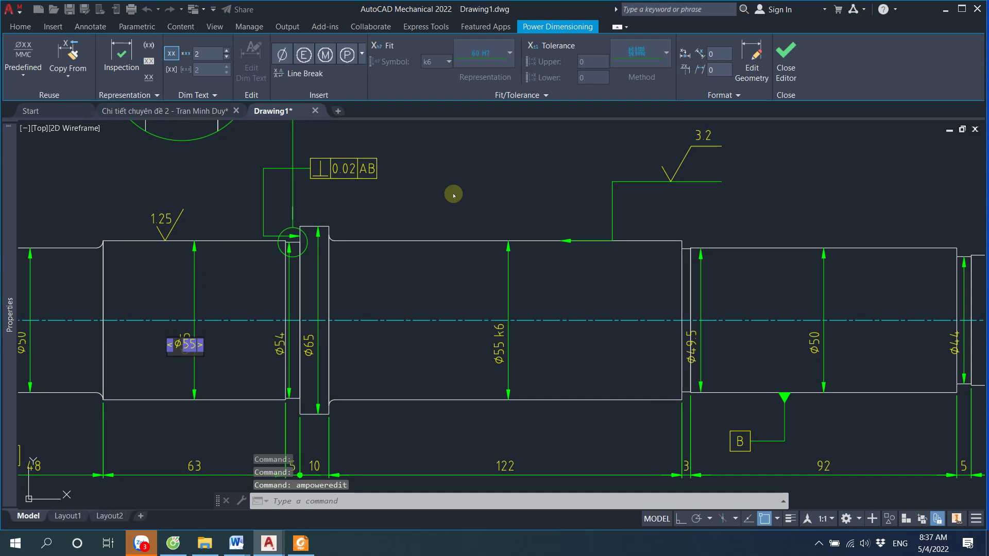
click(559, 47)
click(592, 61)
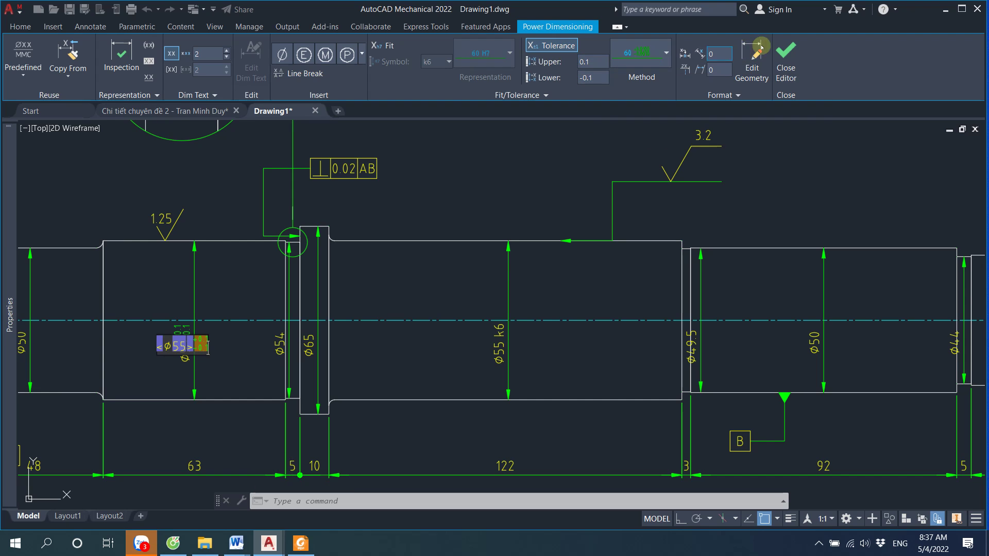
click(786, 57)
scroll(176, 342, up, 4)
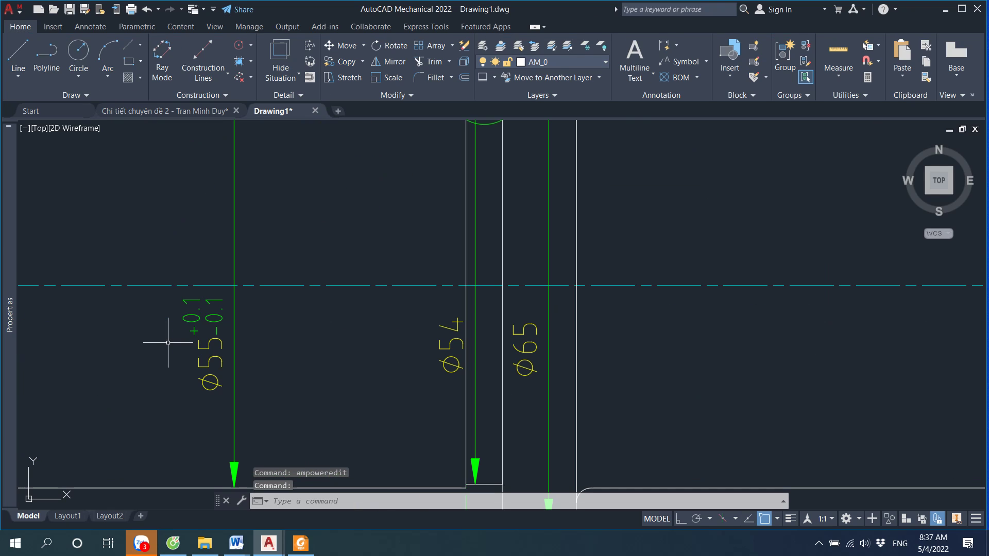
scroll(192, 328, down, 2)
scroll(184, 356, down, 2)
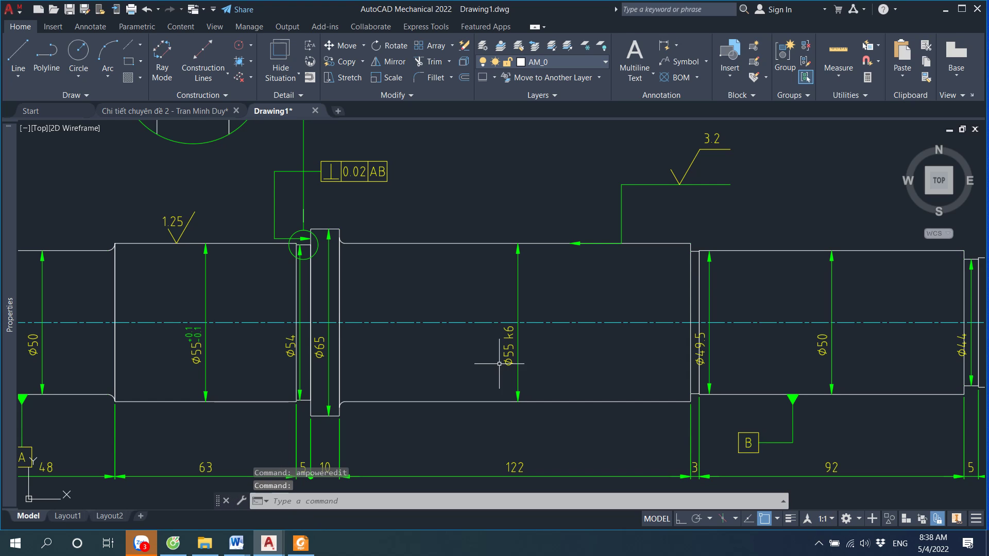
Zoom to show the whole shaft, then open Bandicam from the hidden tray icons
scroll(314, 258, down, 4)
scroll(175, 256, up, 2)
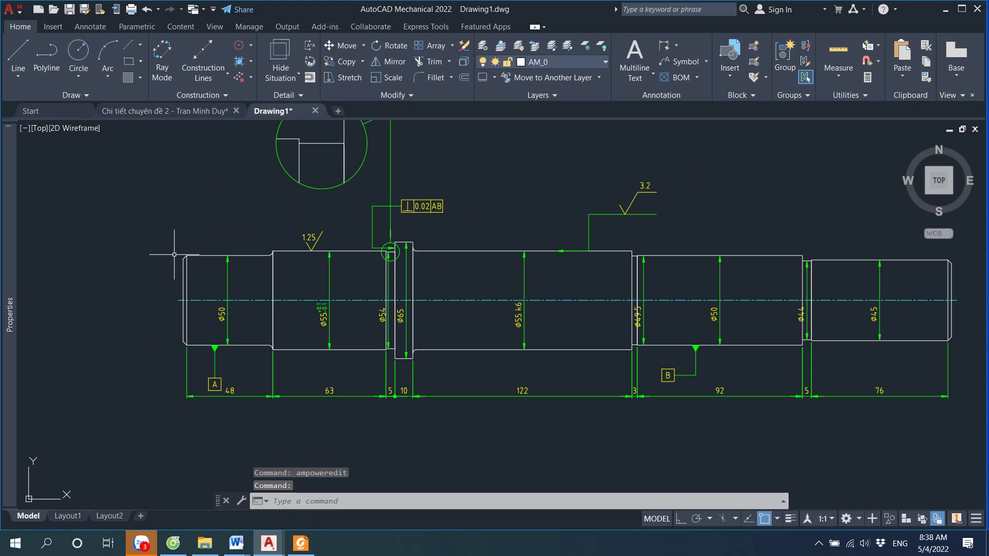
click(819, 543)
click(793, 515)
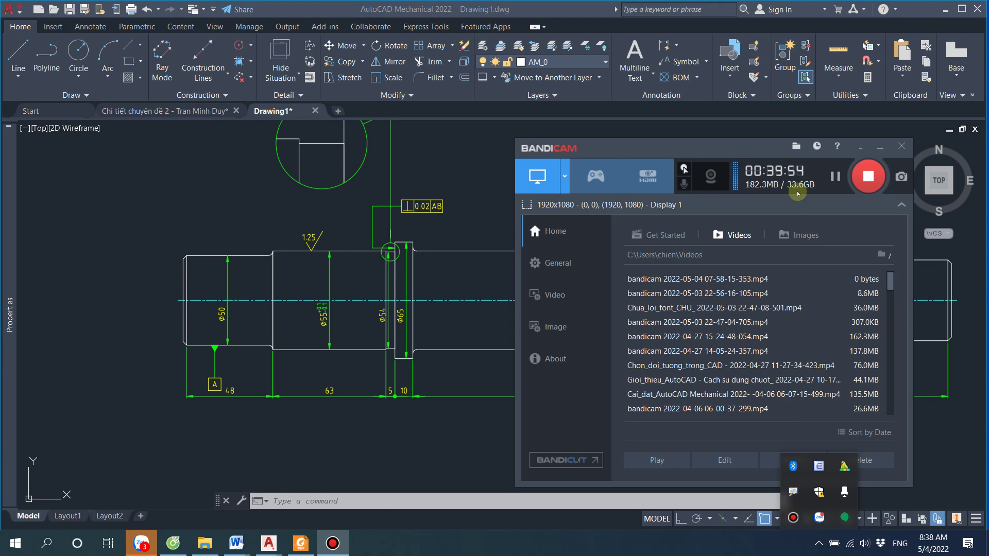